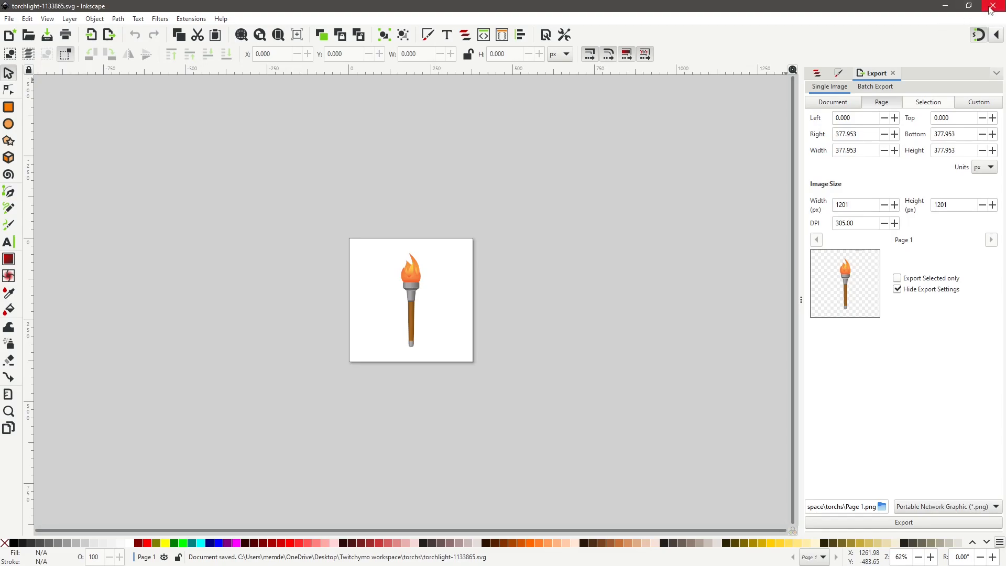
- Close the torchlight document and open torch-3680063.ai from the torchs folder in Inkscape
left_click(993, 7)
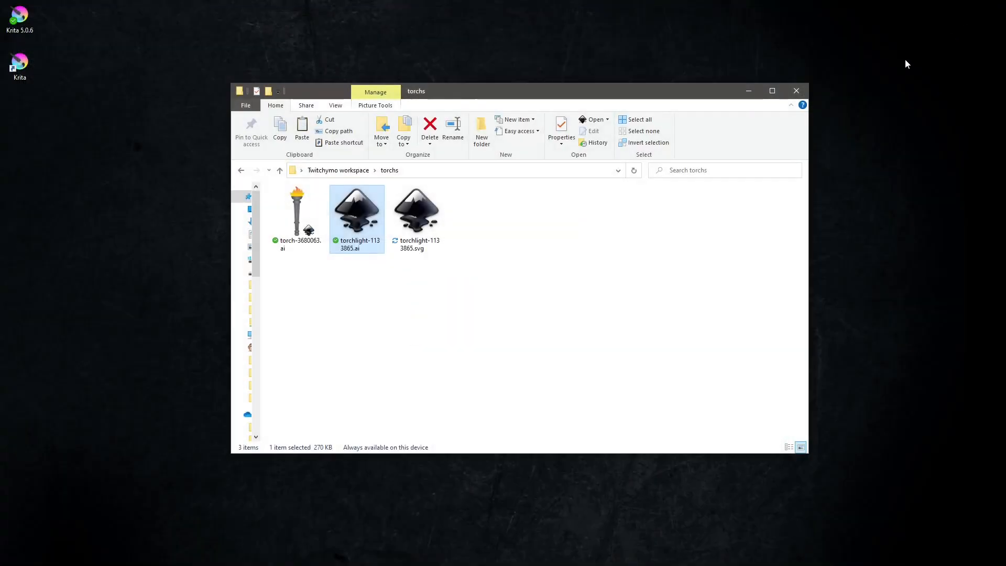
left_click(295, 224)
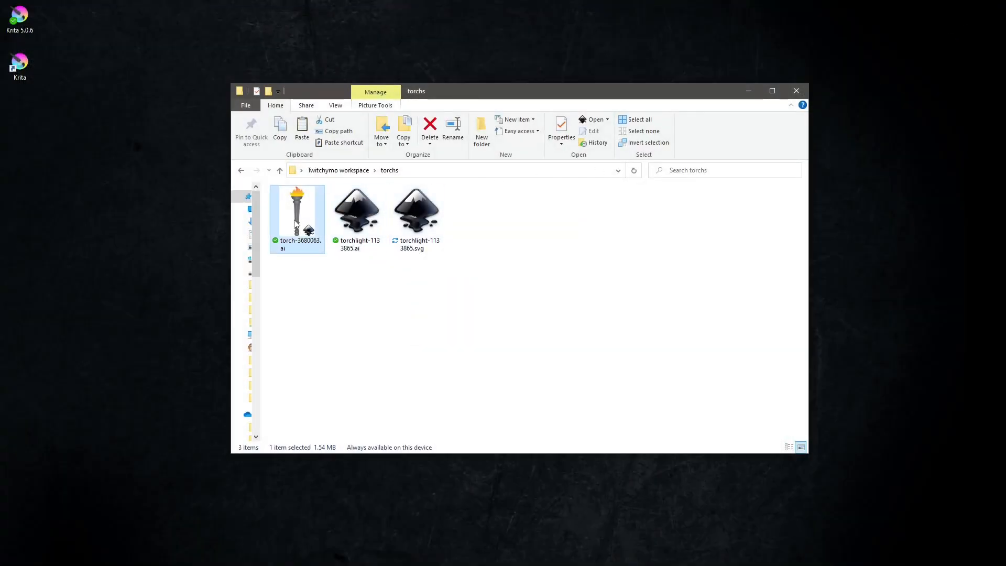
left_click(322, 338)
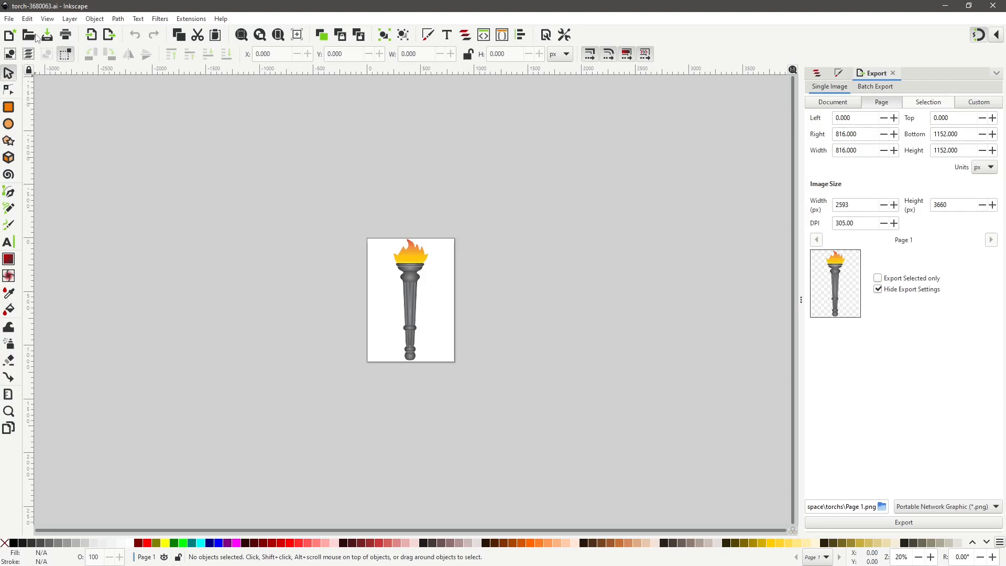
- Save the document in the torchs folder as an Inkscape SVG named torch-3680063.svg
left_click(8, 19)
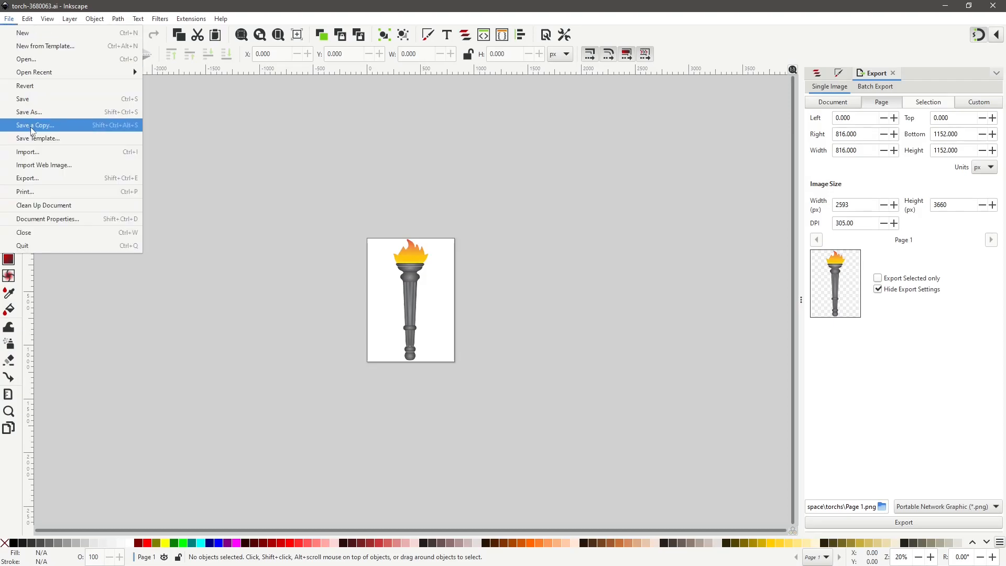
left_click(62, 109)
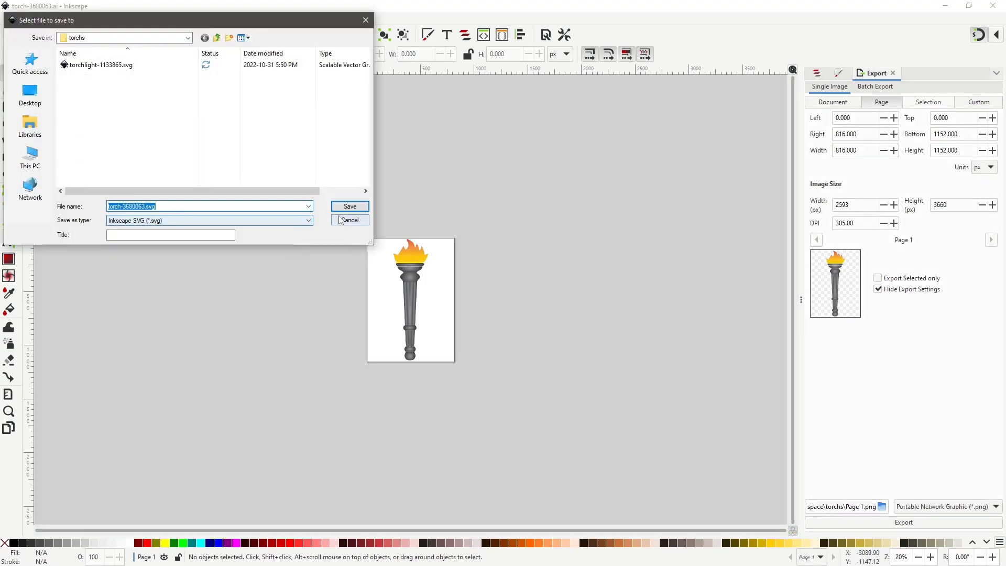
left_click(350, 209)
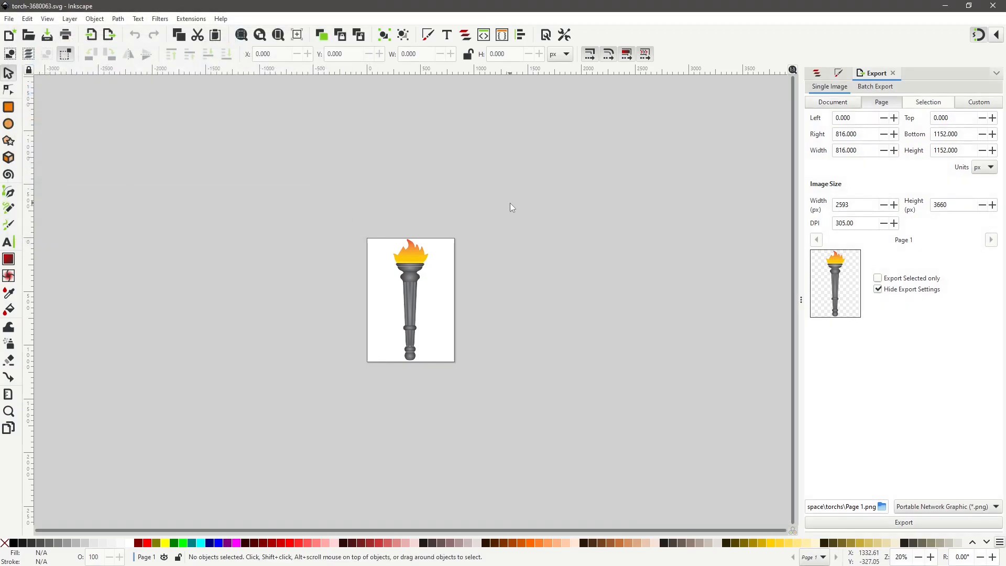
- Delete the flame group above the stone torch
left_click(279, 34)
left_click(423, 132)
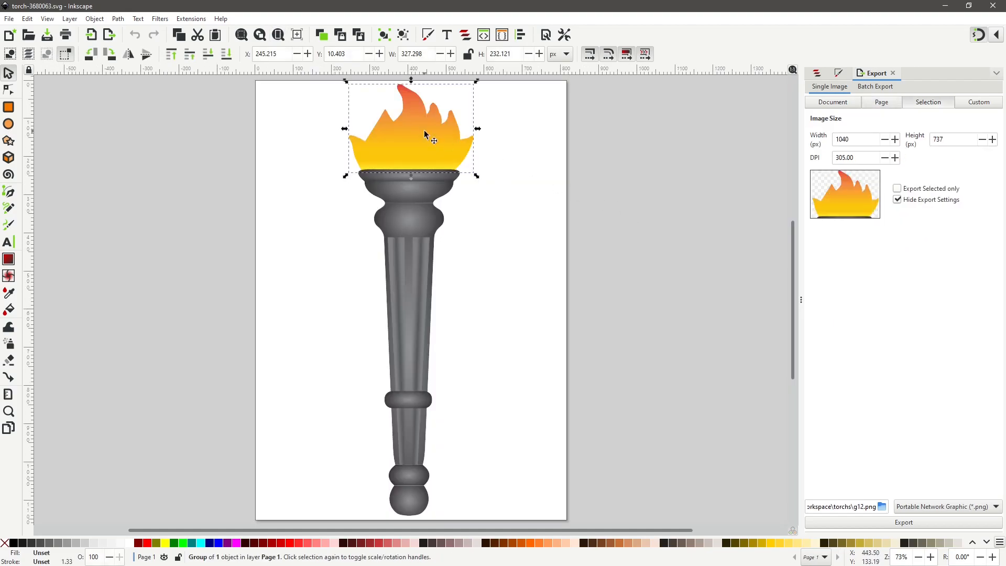
left_click(817, 73)
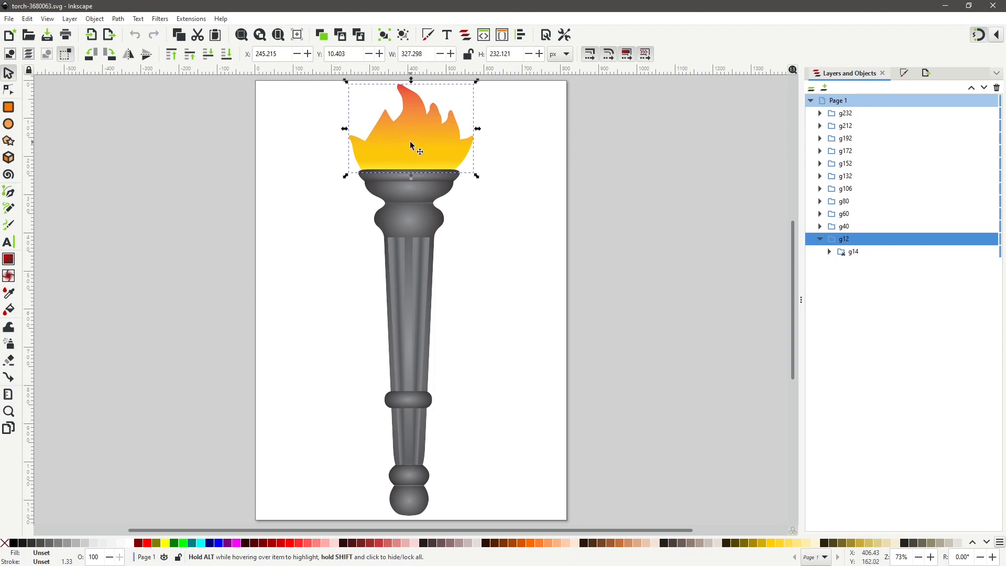
key("Delete")
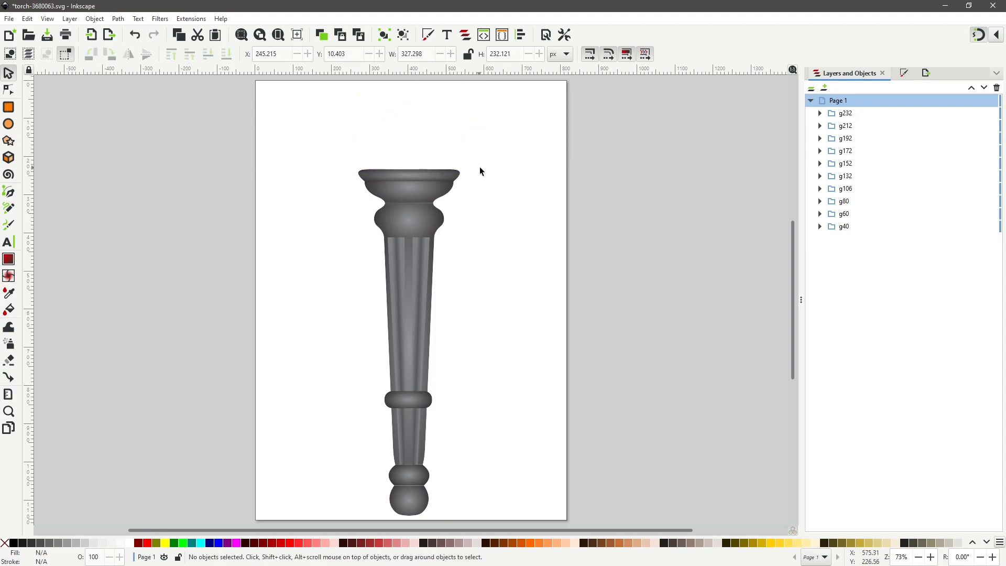
- Select all the remaining stone torch parts and export the selection as a PNG named "stone torch"
left_click(821, 114)
left_click(820, 113)
left_click(393, 233)
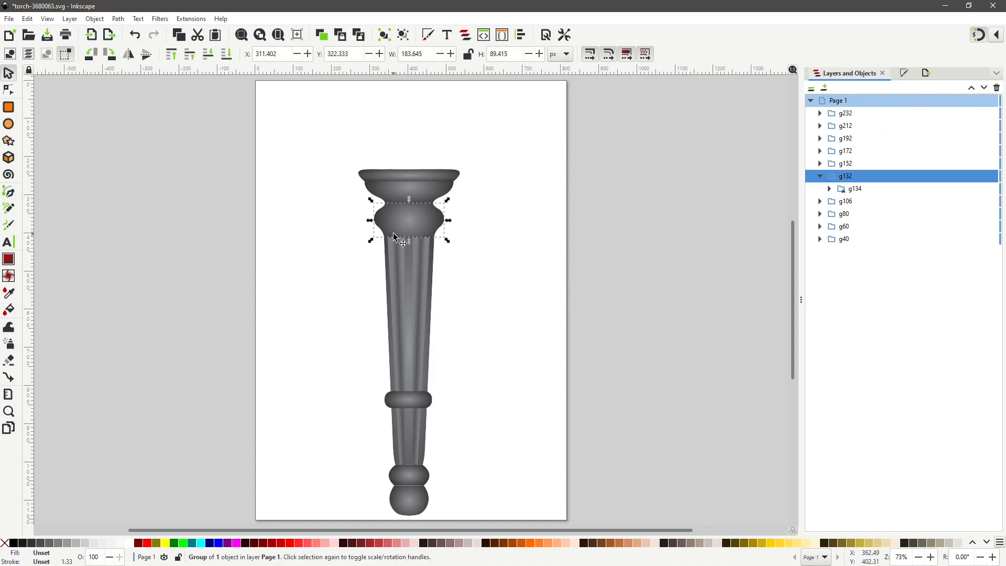
left_click(401, 191)
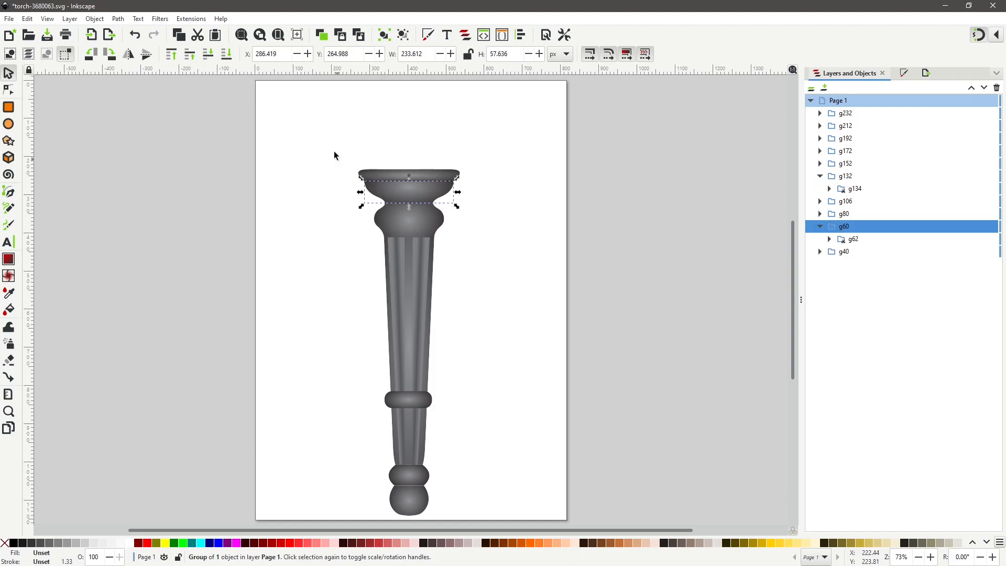
left_click_drag(332, 146, 485, 511)
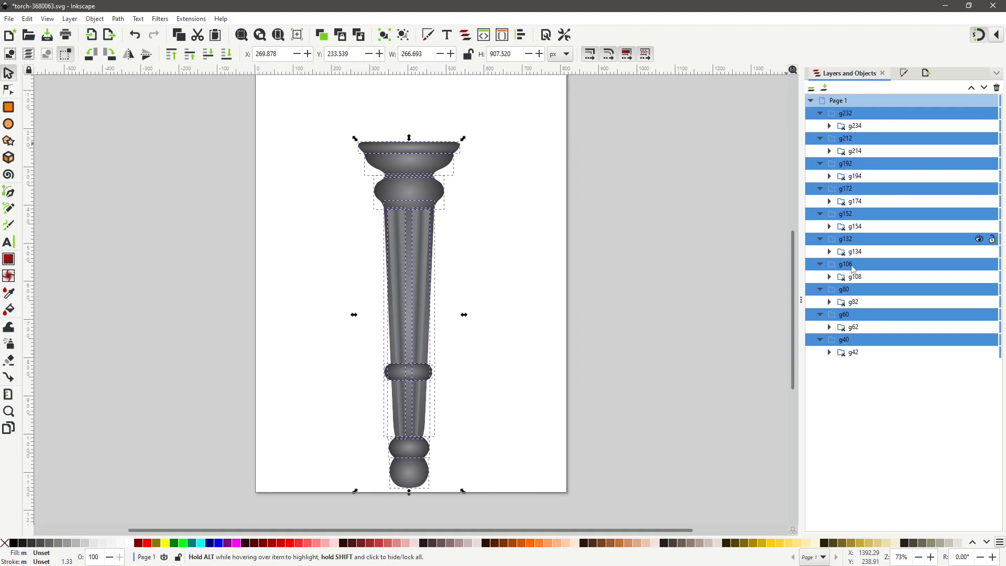
left_click(926, 73)
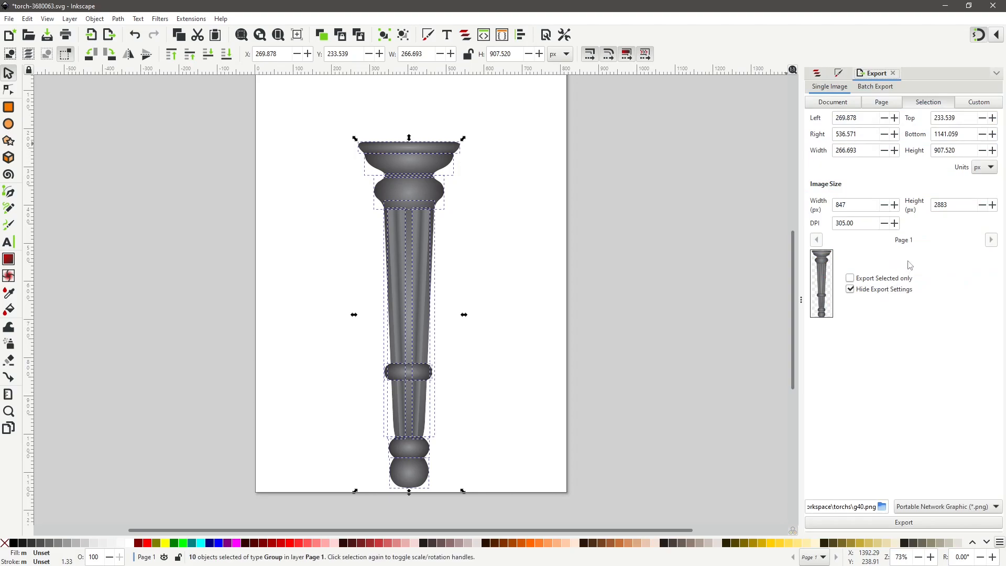
double_click(855, 506)
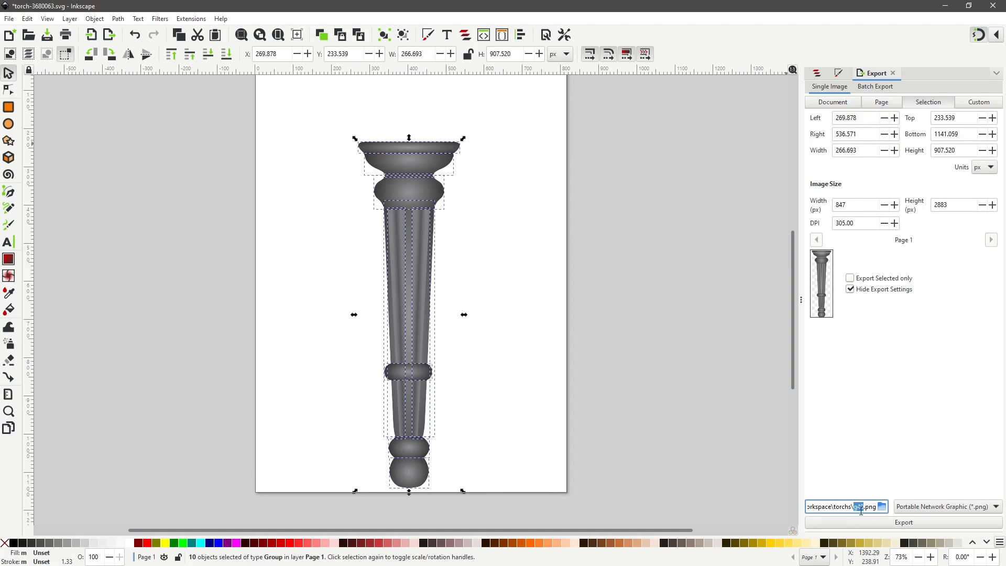
type("stone")
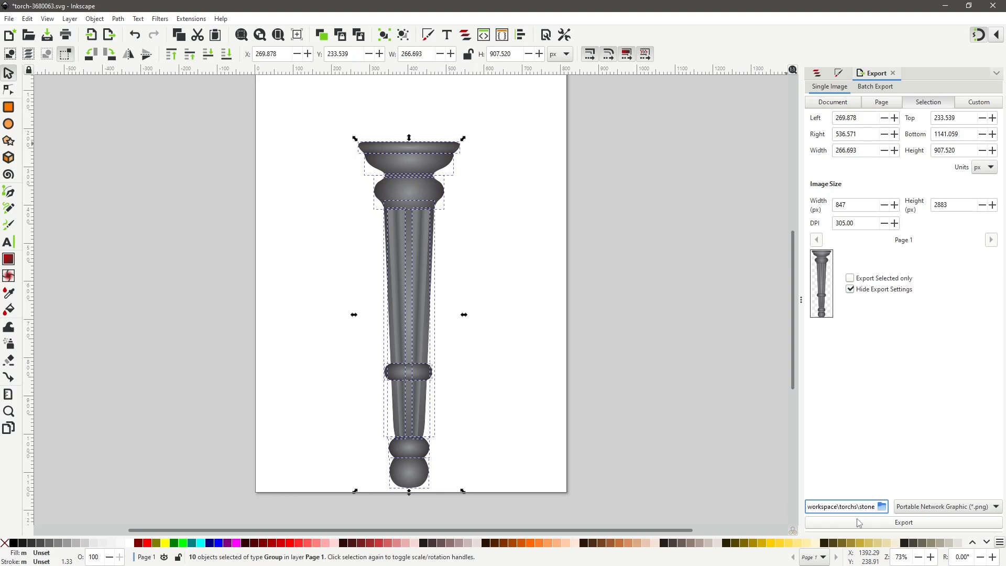
type(" torch")
left_click(893, 524)
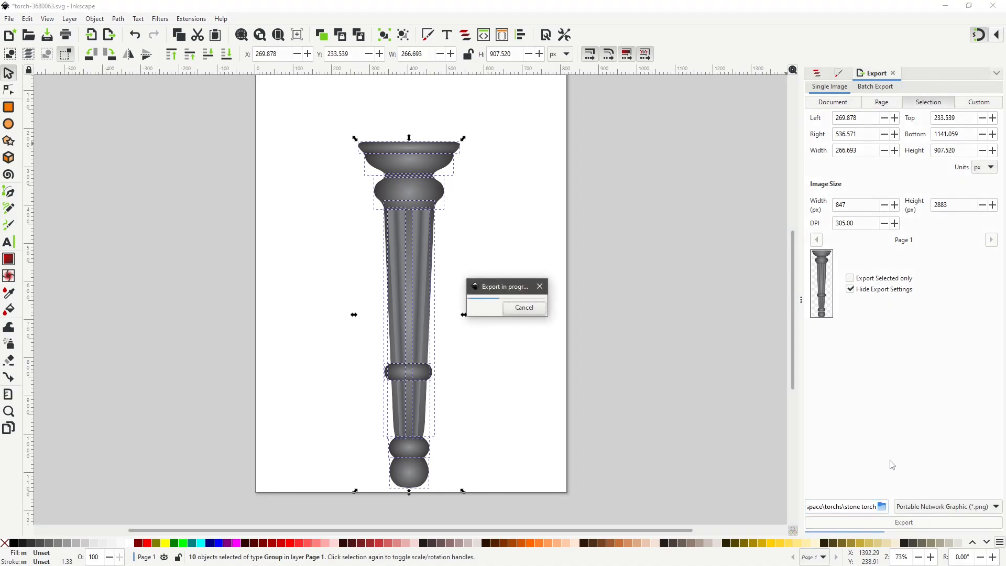
- Close the stone torch document with its changes saved, and open torchlight-1133865.svg from the torchs folder
left_click(993, 11)
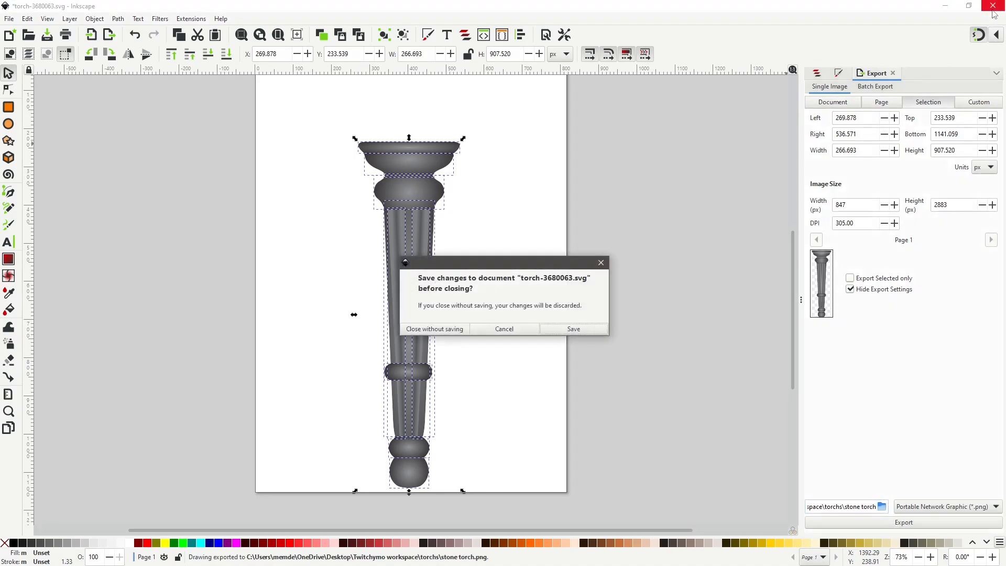
left_click(568, 333)
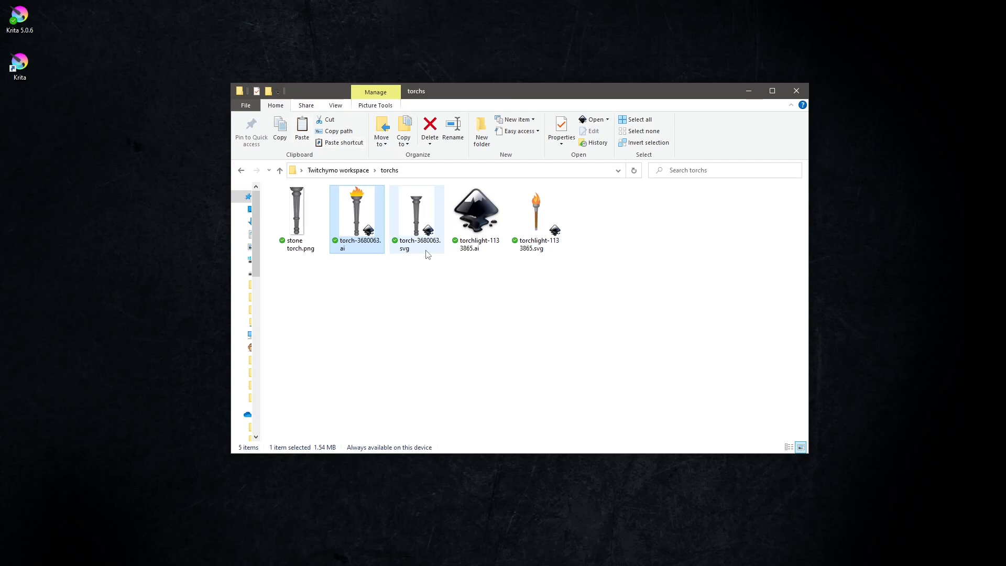
mouse_move(427, 254)
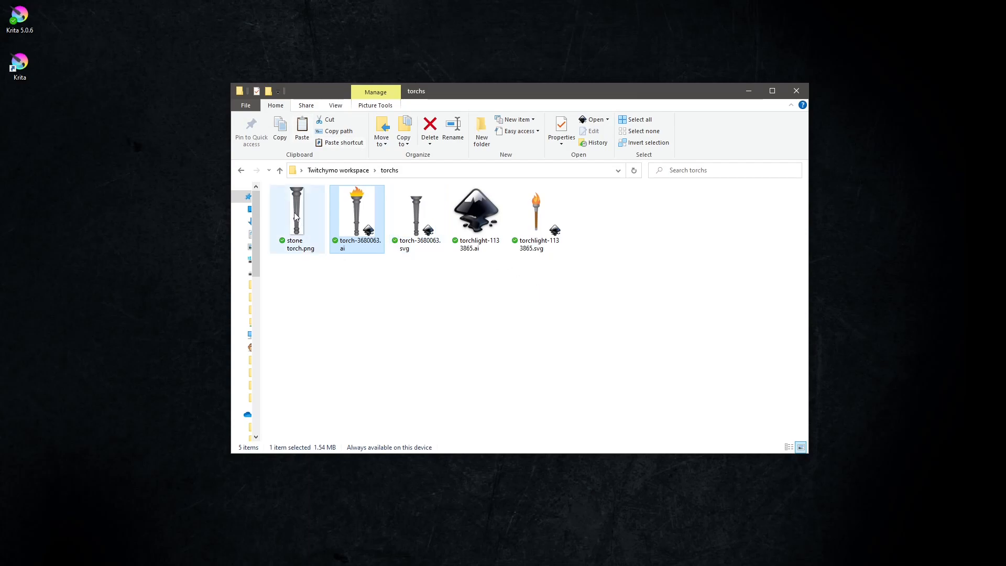
mouse_move(301, 232)
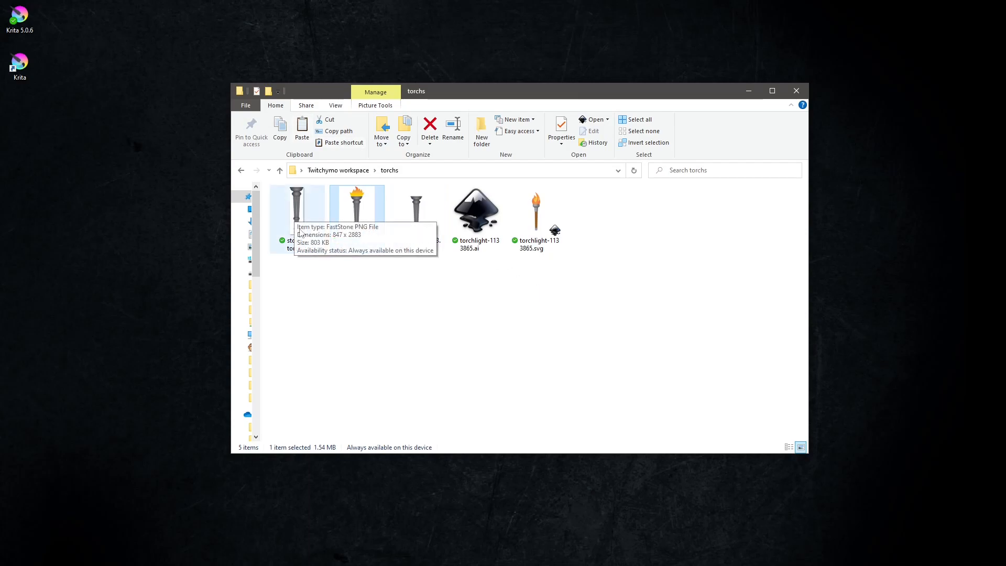
left_click(544, 216)
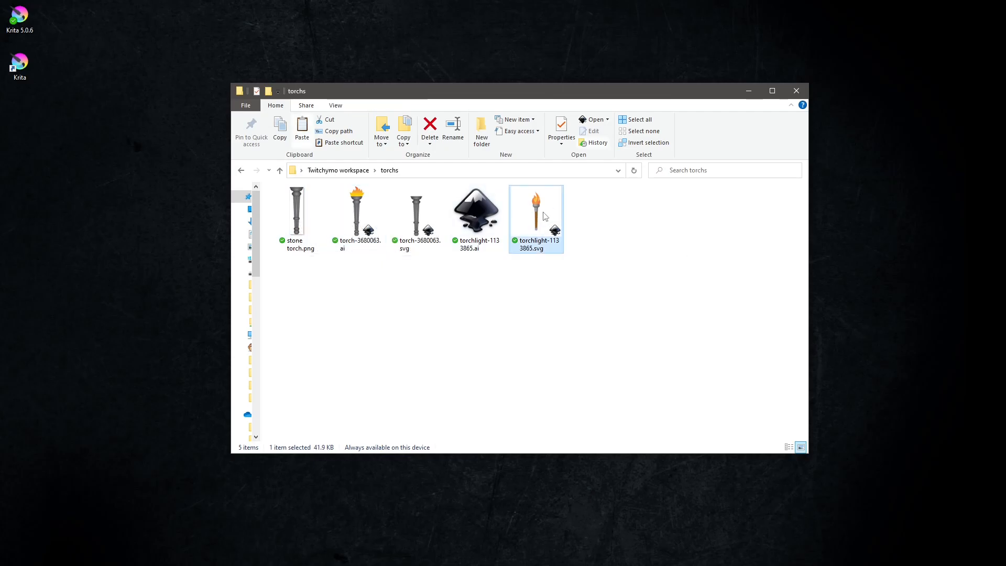
double_click(544, 213)
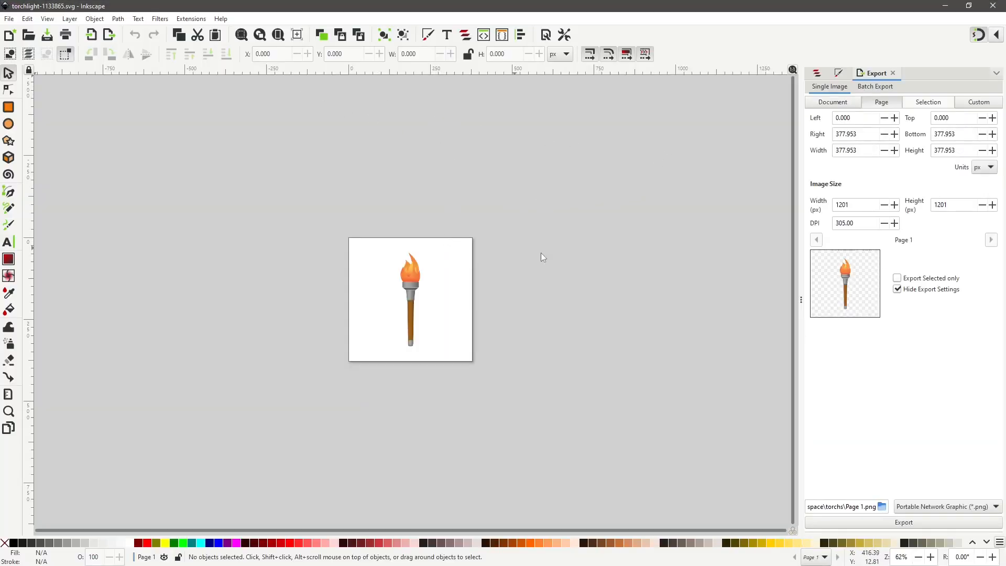
- Delete the two overlapping yellow inner flame groups, g108 and g86, from the wooden torch
left_click(277, 35)
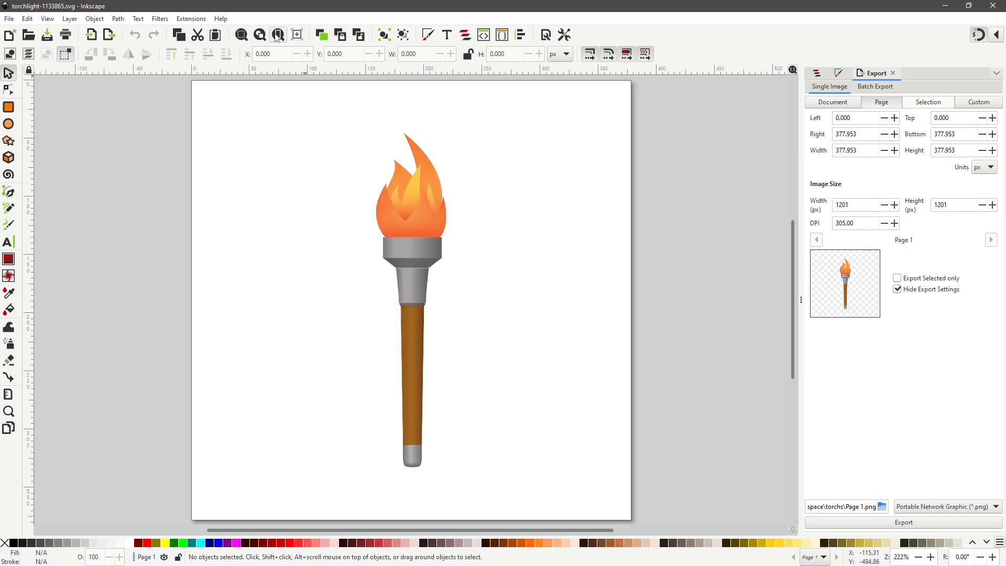
left_click(419, 206)
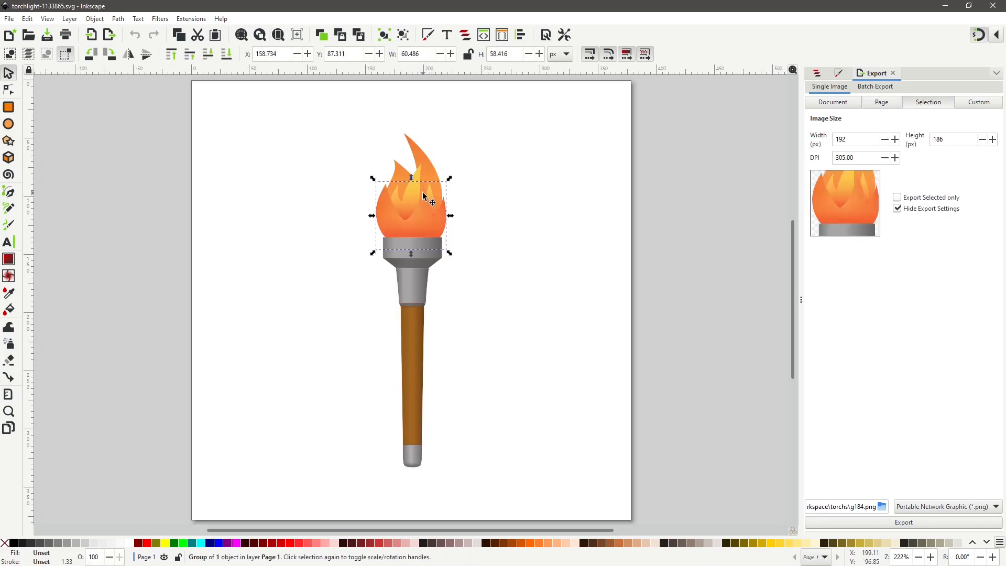
left_click(430, 173)
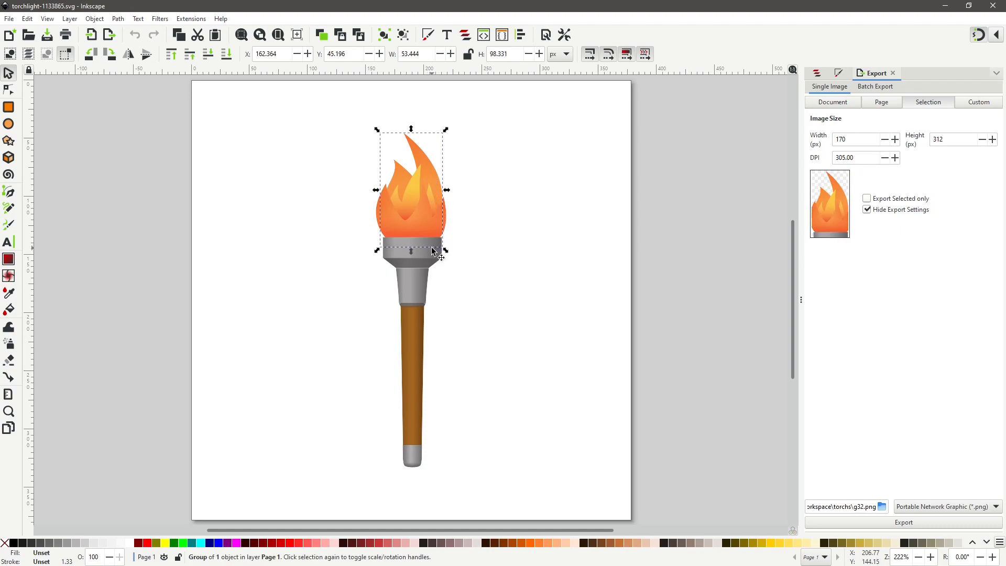
left_click(419, 190)
left_click(421, 166)
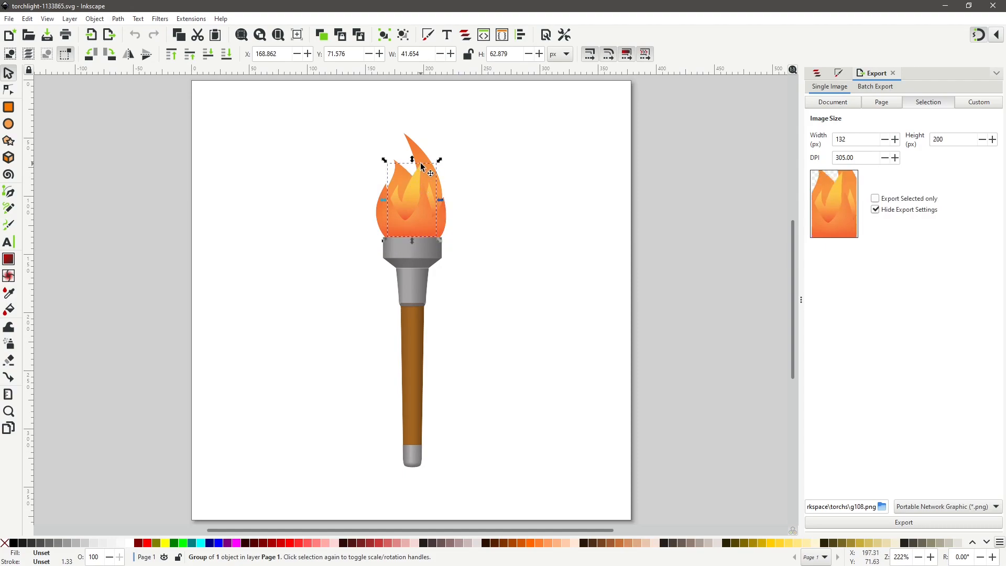
key("Delete")
left_click(414, 184)
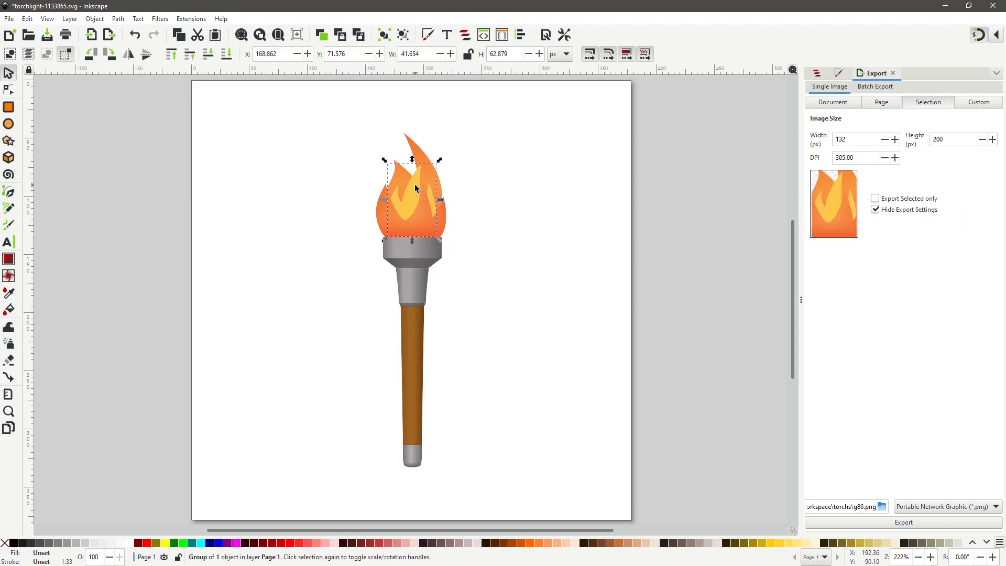
key("Delete")
- Identify clipped subgroup g186 inside flame group g184 by toggling its visibility, and delete it
left_click(432, 175)
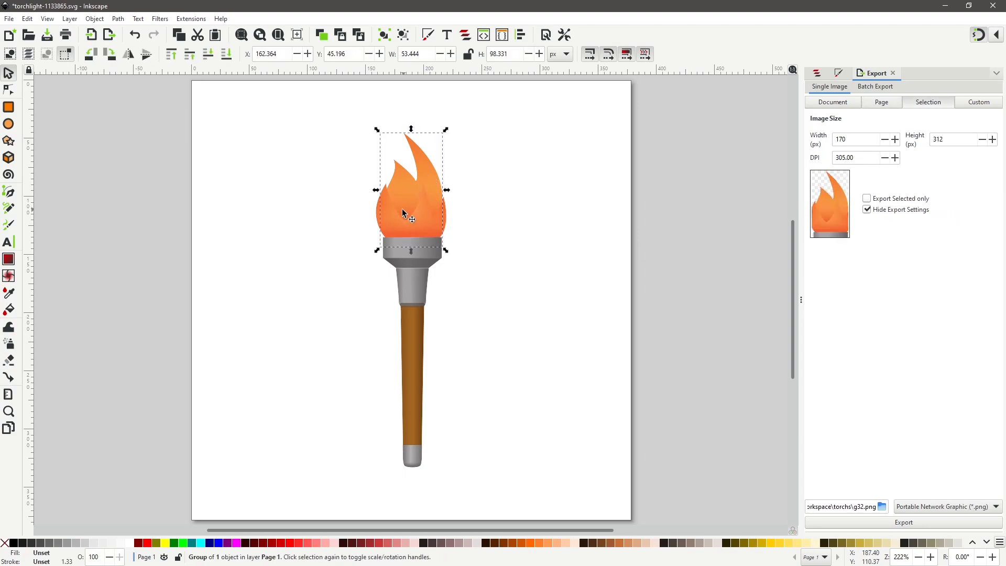
left_click(385, 214)
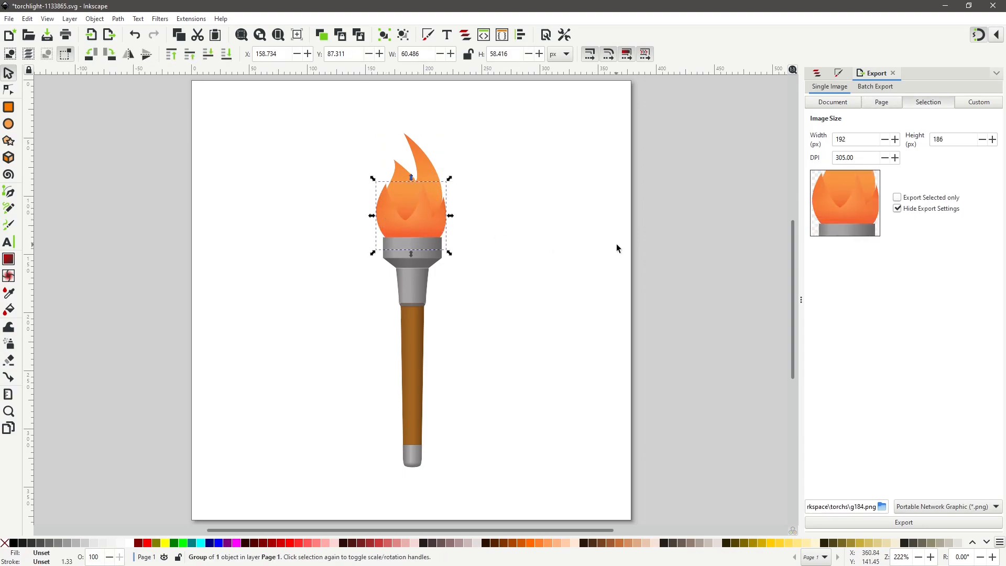
left_click(816, 74)
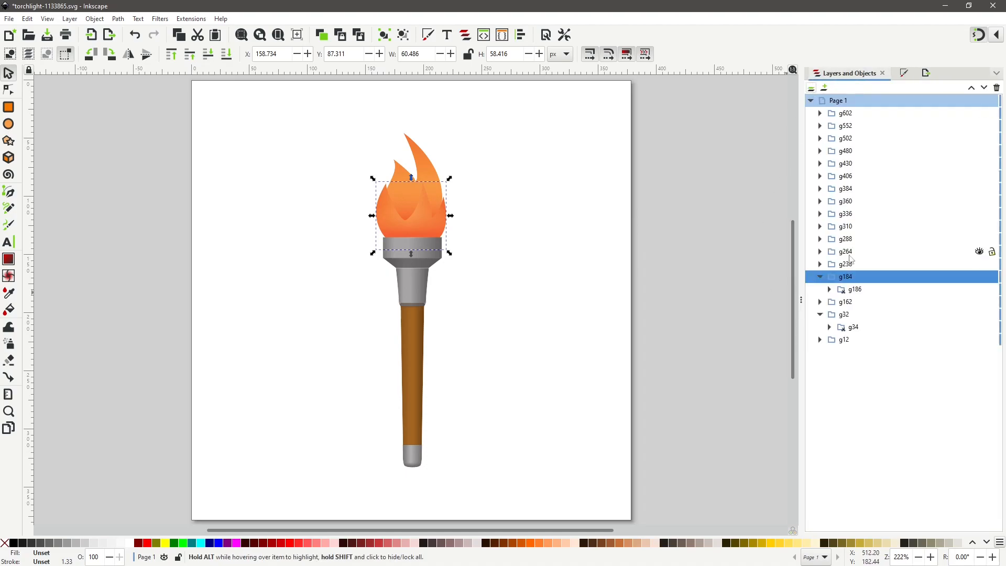
left_click(829, 290)
left_click(979, 290)
left_click(979, 290)
left_click(979, 290)
left_click(980, 289)
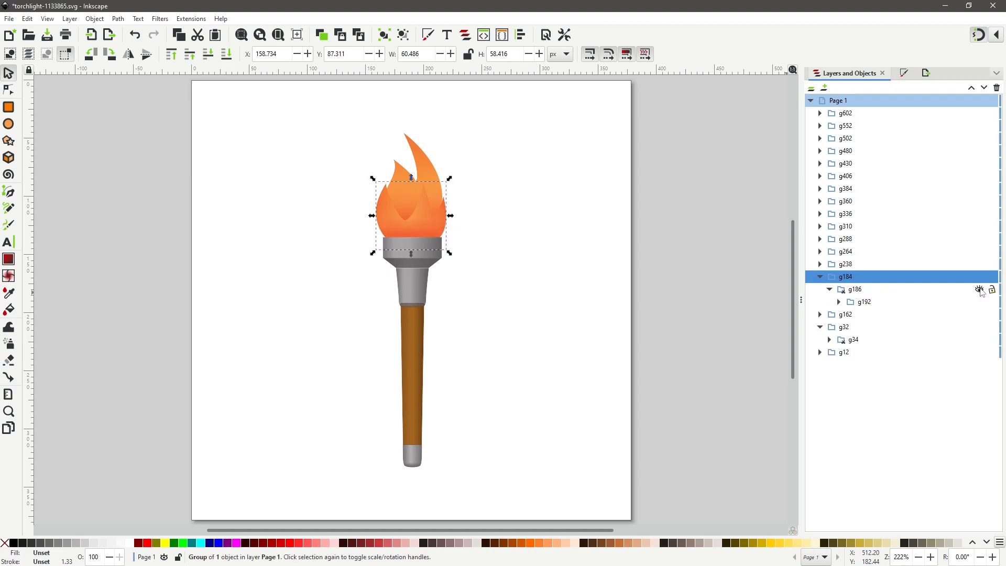
left_click(980, 290)
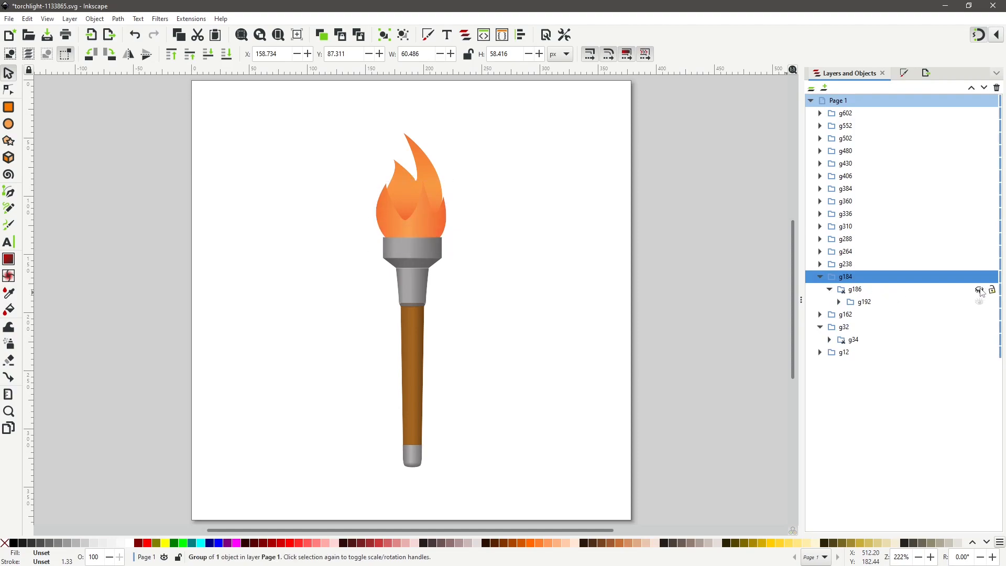
right_click(862, 289)
left_click(891, 297)
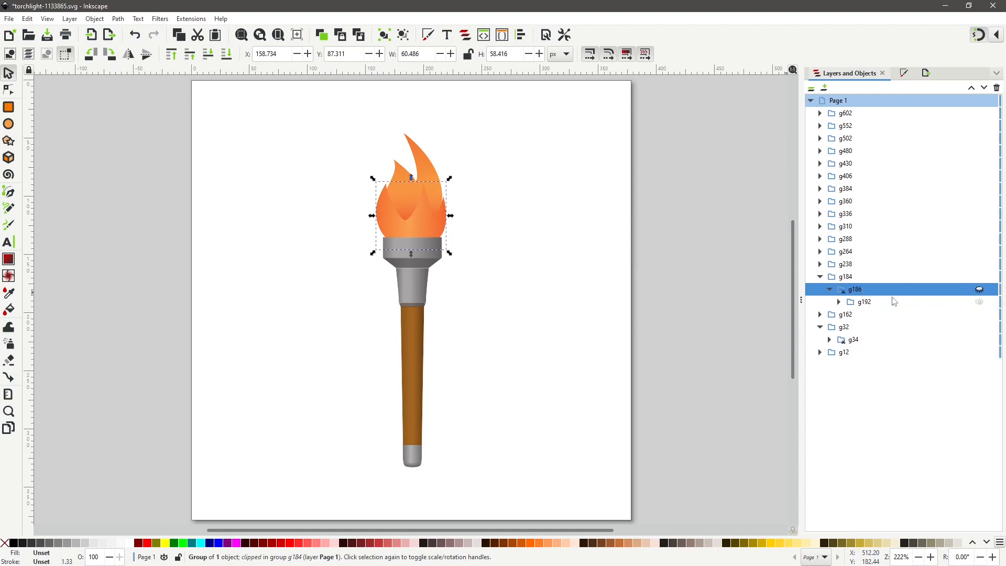
left_click(962, 281)
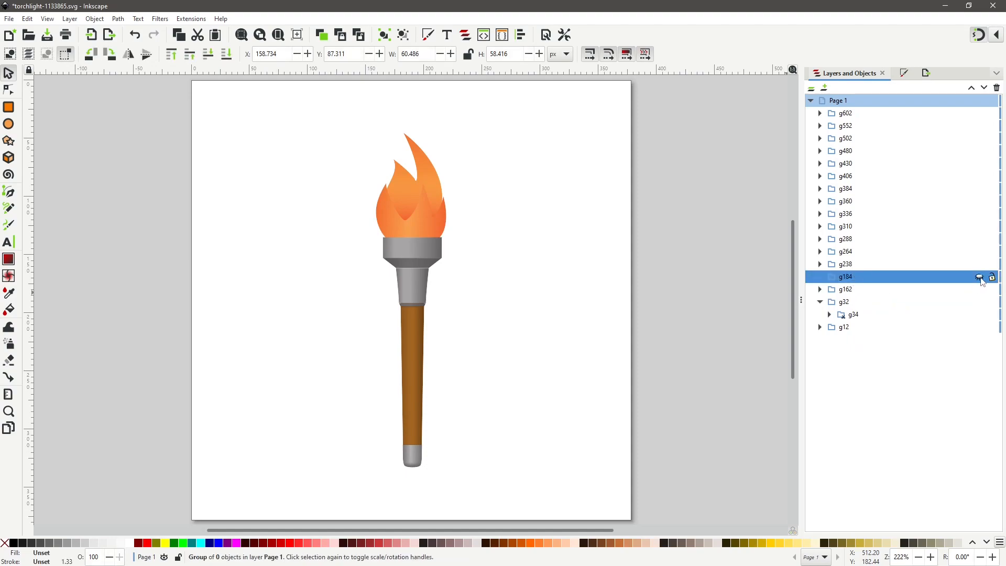
- Identify nested flame subgroup g170 inside group g162 by hiding it, and delete it
left_click(426, 225)
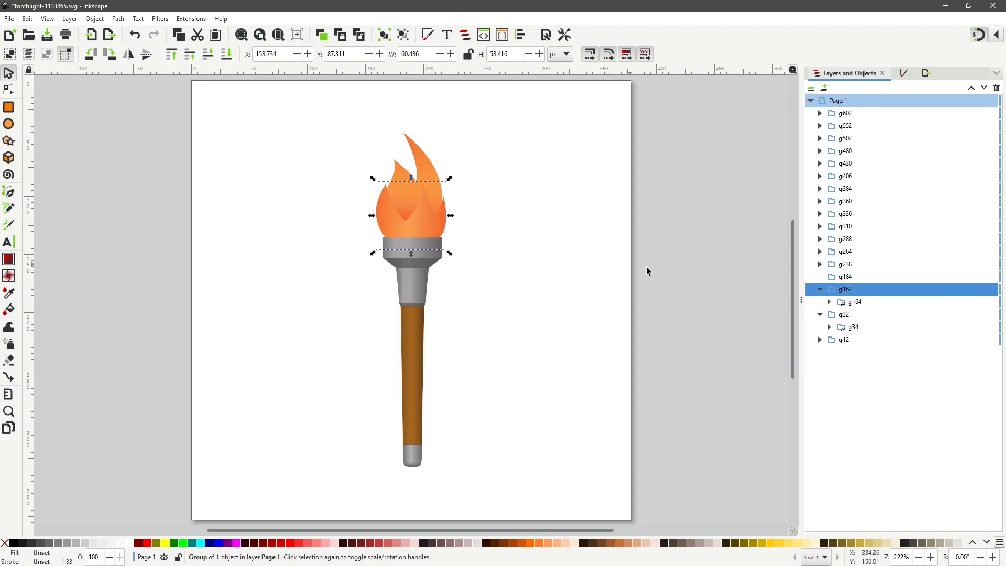
left_click(829, 303)
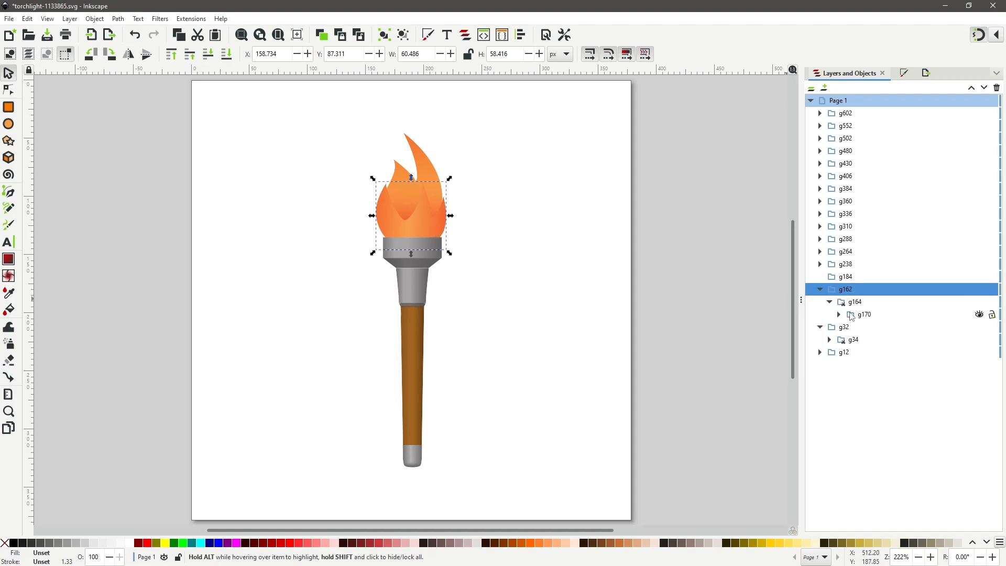
left_click(839, 315)
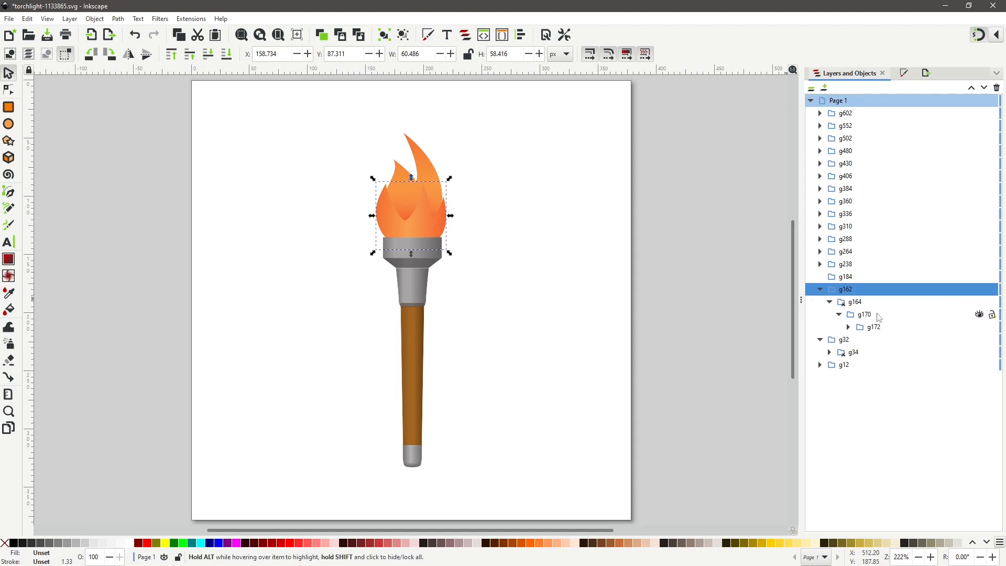
left_click(979, 315)
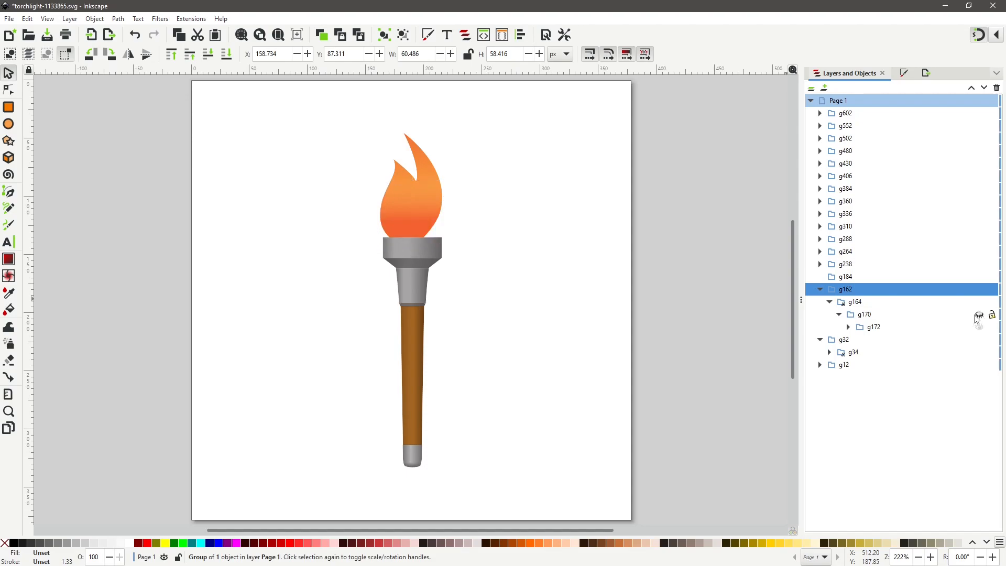
left_click(874, 317)
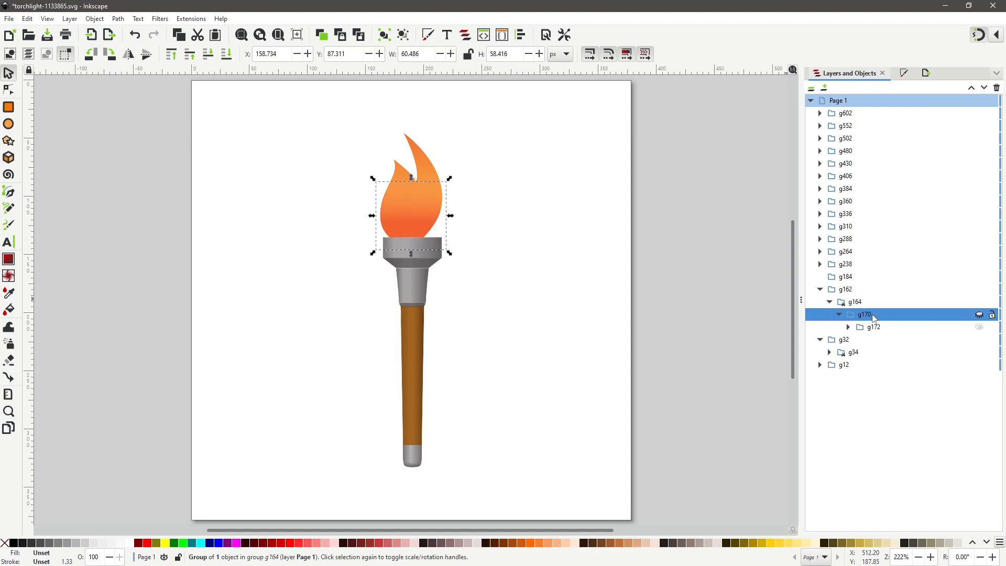
right_click(874, 318)
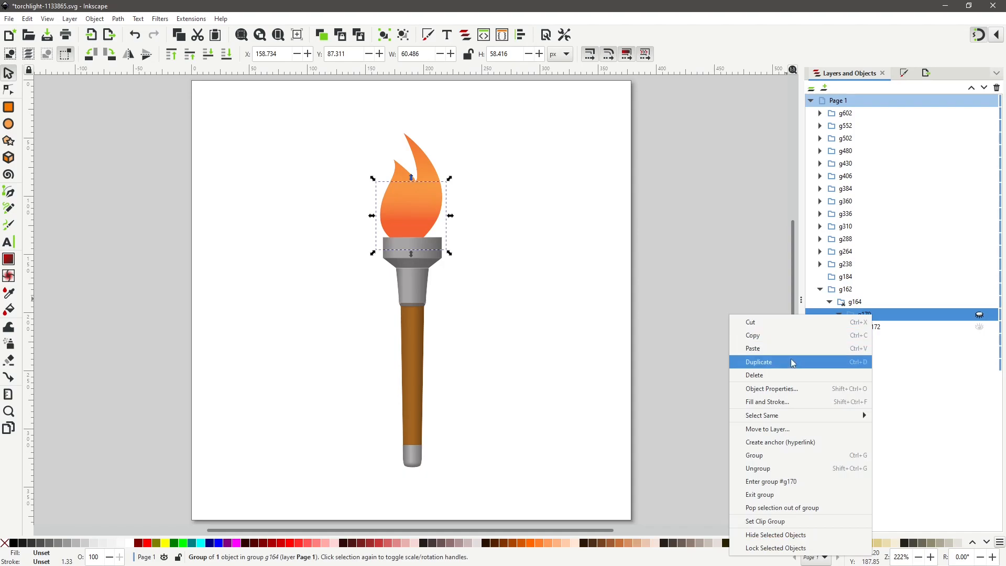
left_click(782, 376)
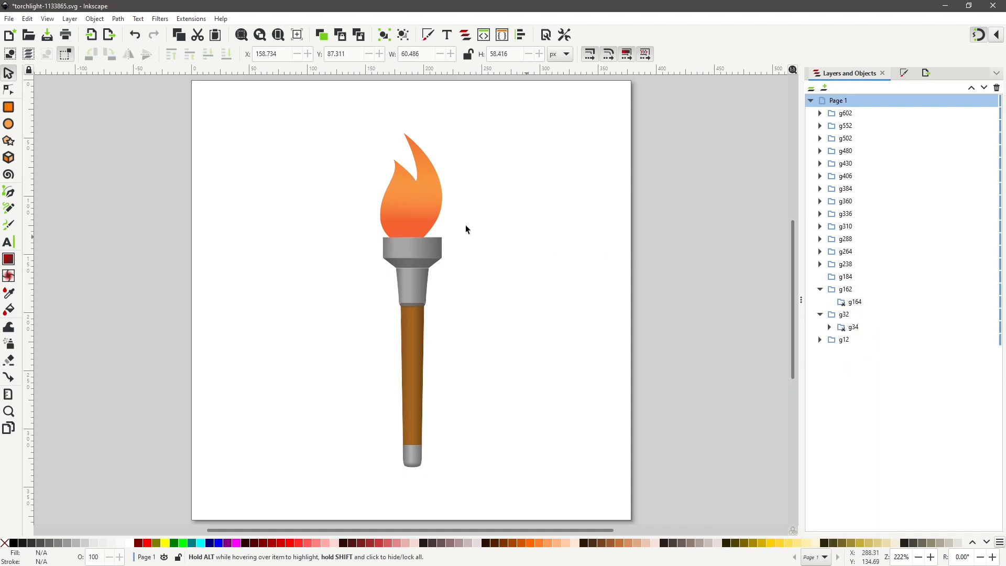
- Examine flame group g32 by toggling the visibility of the group and its nested groups g34, g40 and g70
left_click(410, 205)
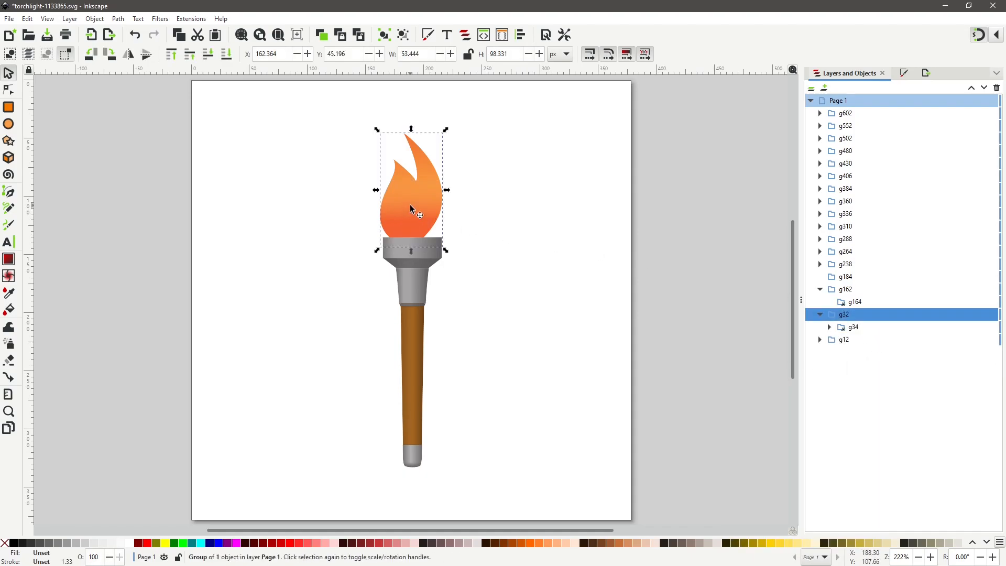
left_click(830, 327)
left_click(839, 340)
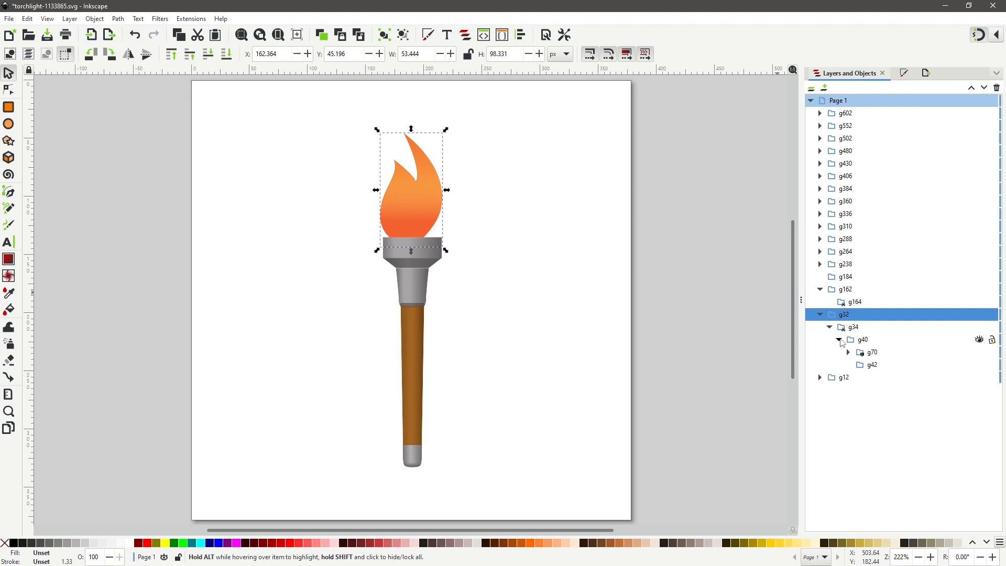
left_click(894, 352)
left_click(982, 356)
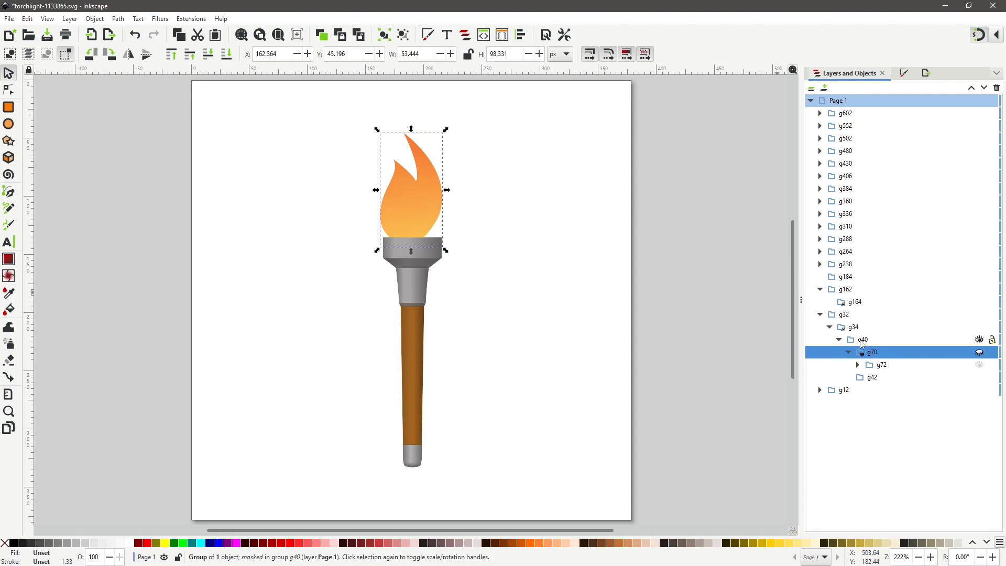
left_click(862, 345)
left_click(980, 341)
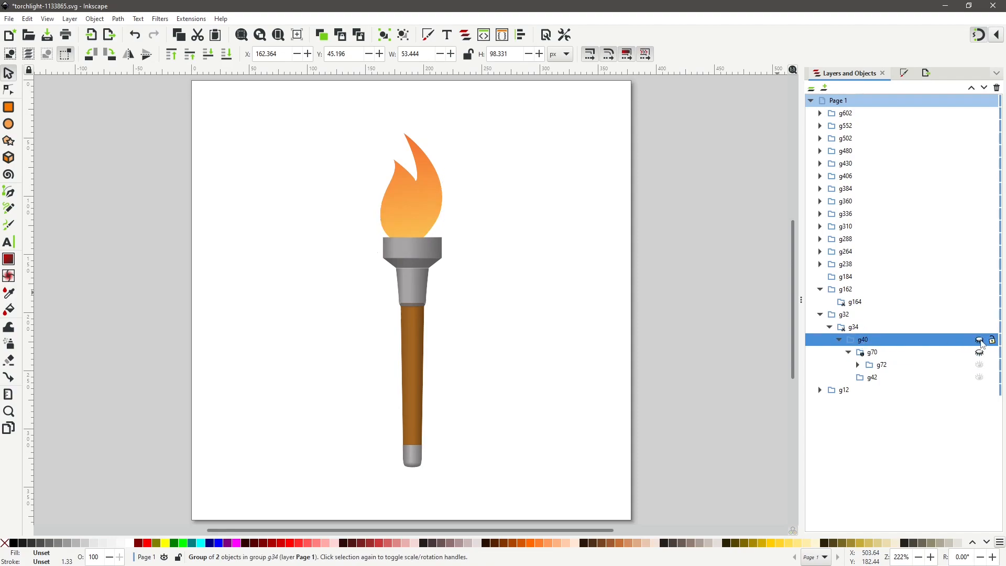
left_click(978, 328)
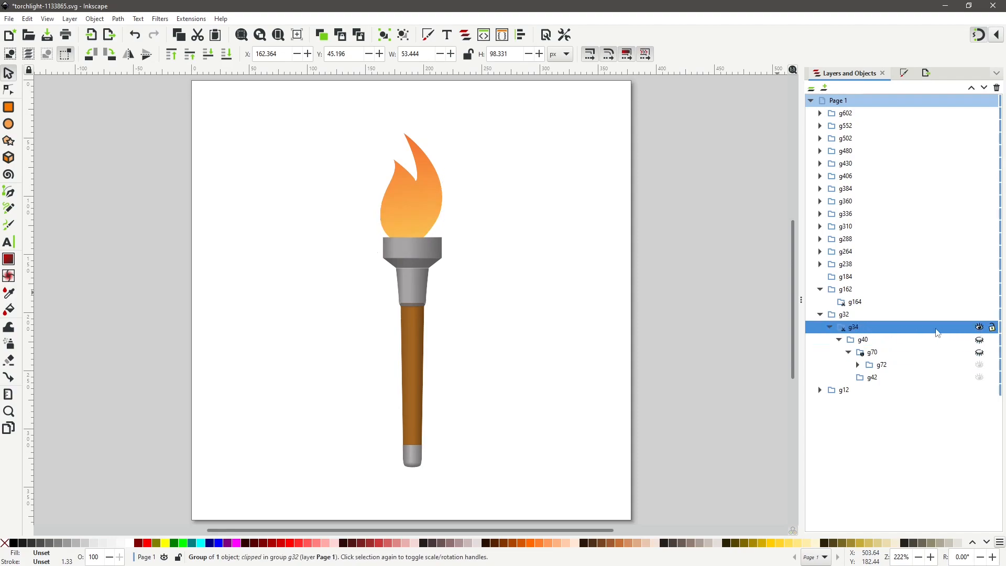
left_click(979, 329)
left_click(980, 316)
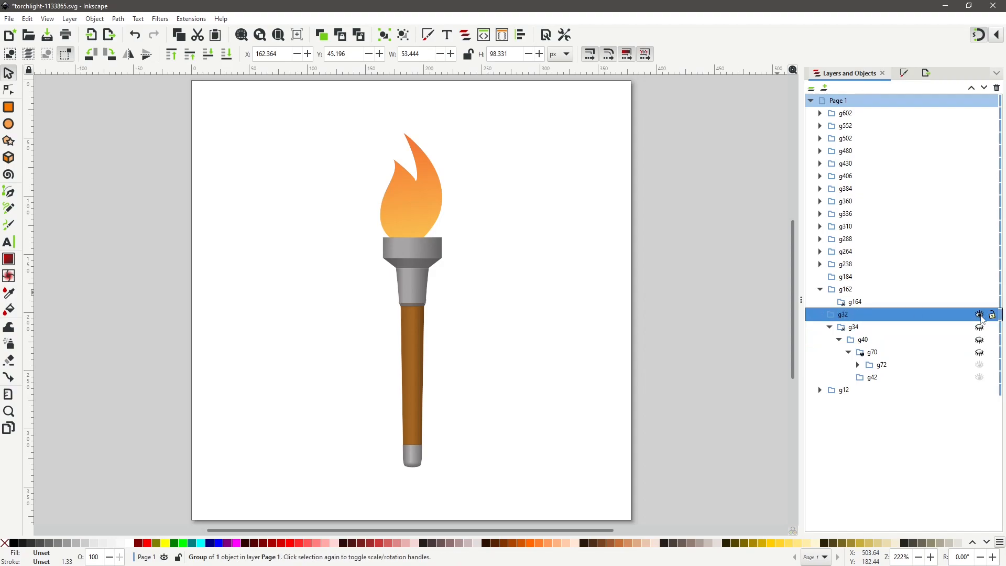
left_click(979, 316)
left_click(979, 327)
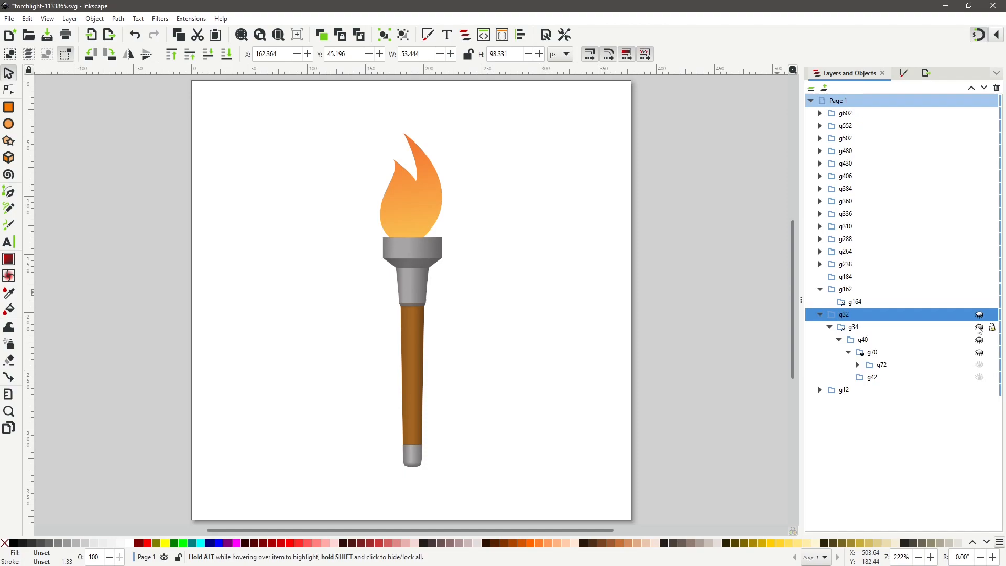
left_click(979, 340)
left_click(979, 352)
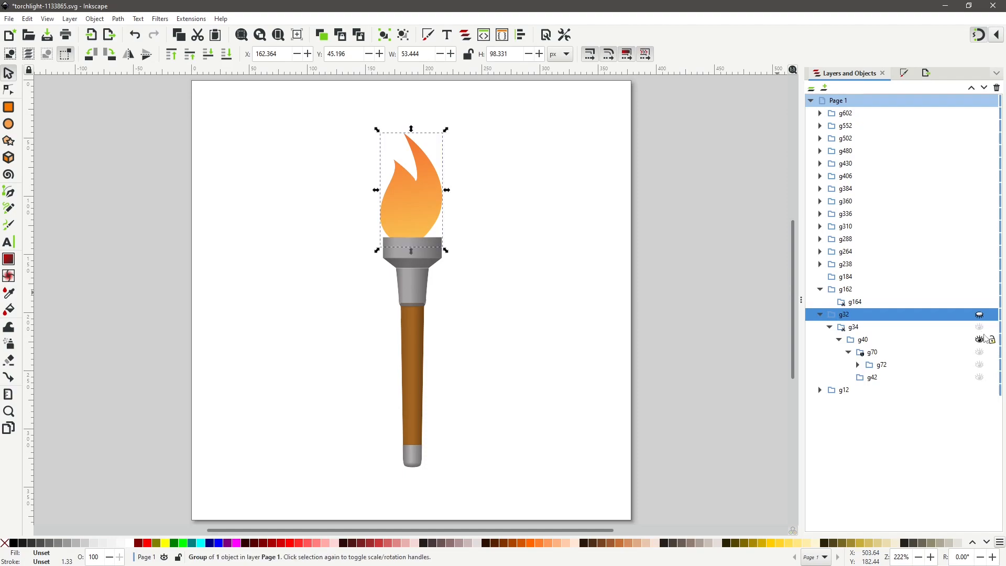
left_click(979, 316)
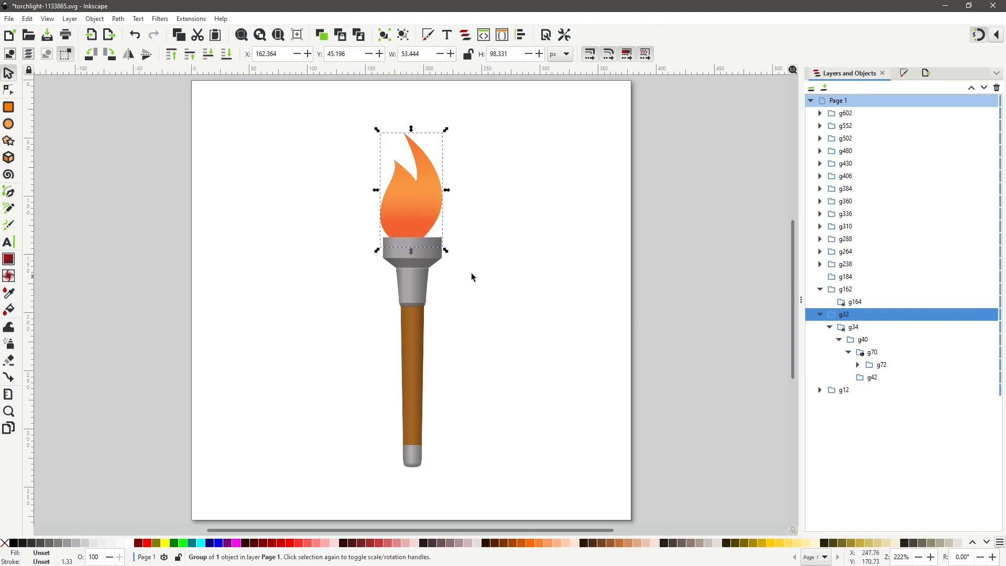
- Delete the two remaining flame groups, g32 and g12, from the wooden torch
left_click(421, 221)
key("Delete")
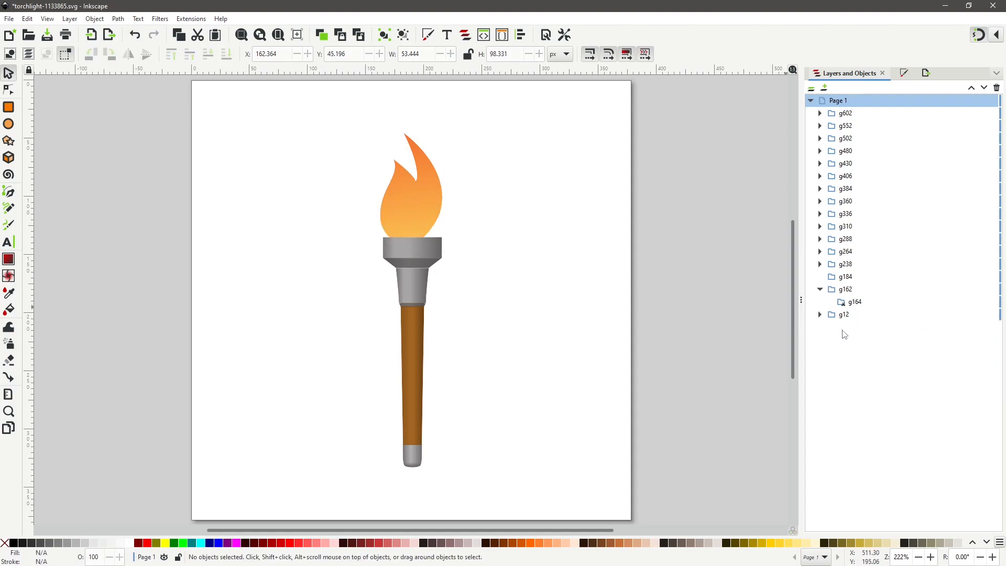
left_click(431, 201)
key("Delete")
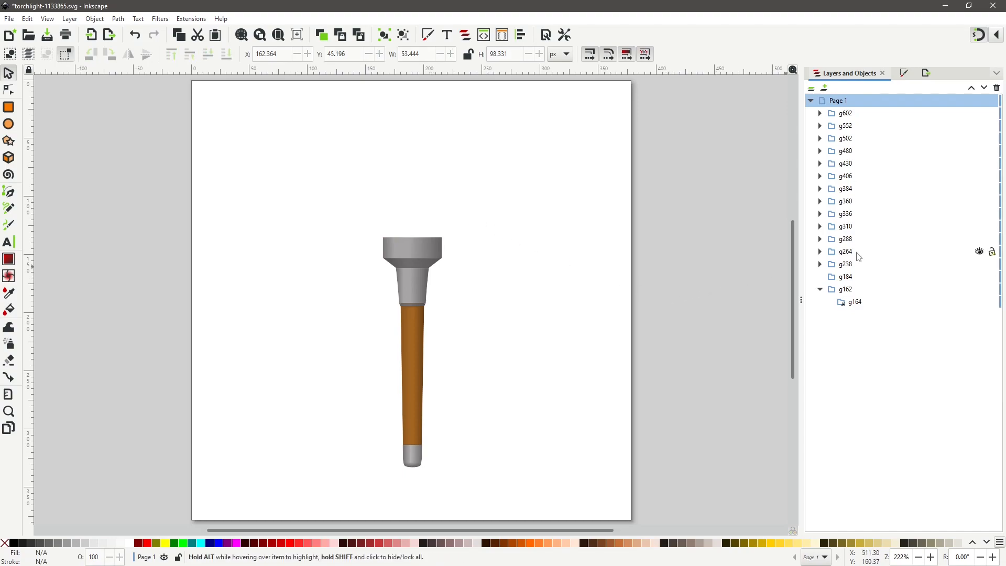
- Export all the remaining wooden torch parts as a PNG named "wooden torch", and close the document with its changes saved
left_click(410, 253)
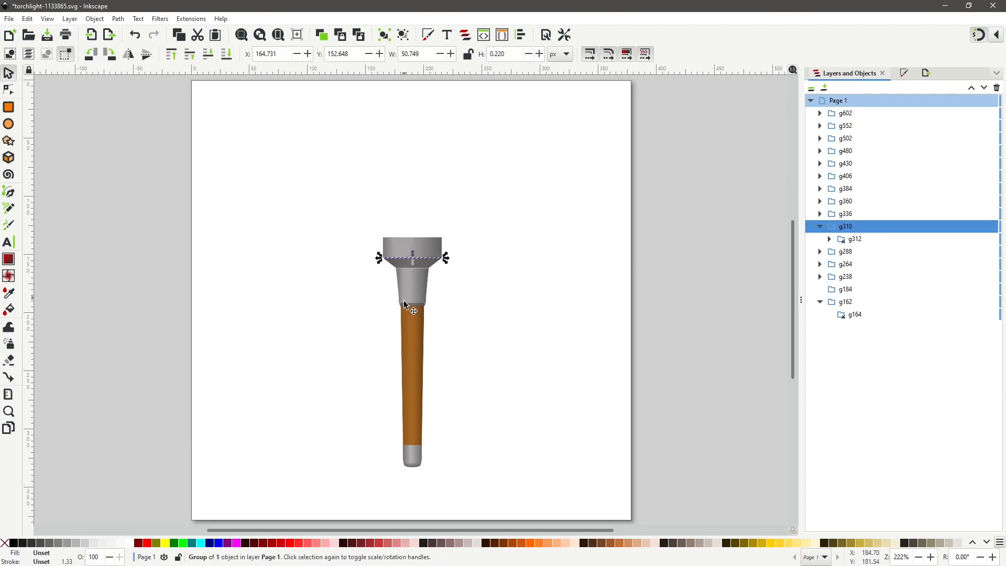
left_click_drag(348, 216, 497, 481)
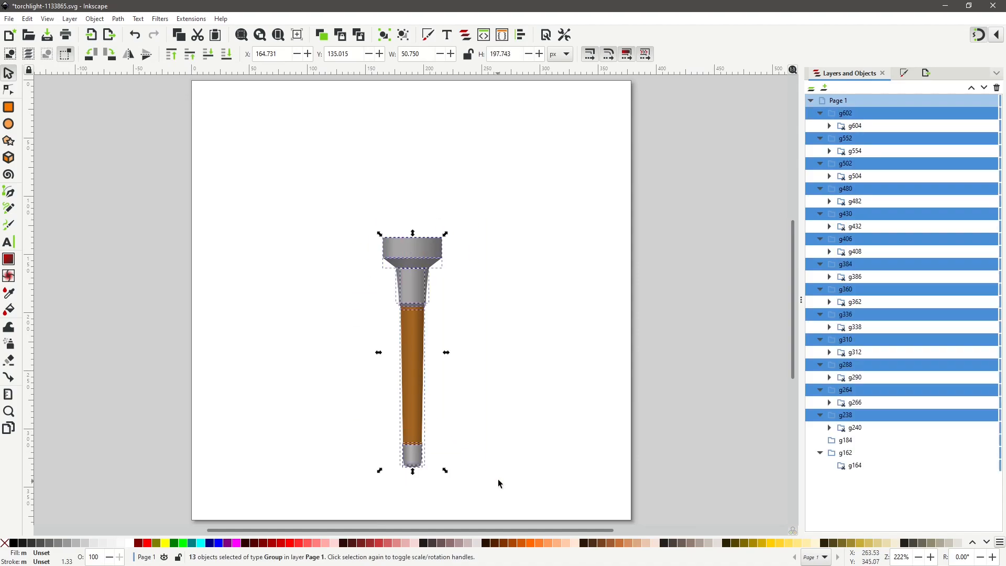
left_click(926, 75)
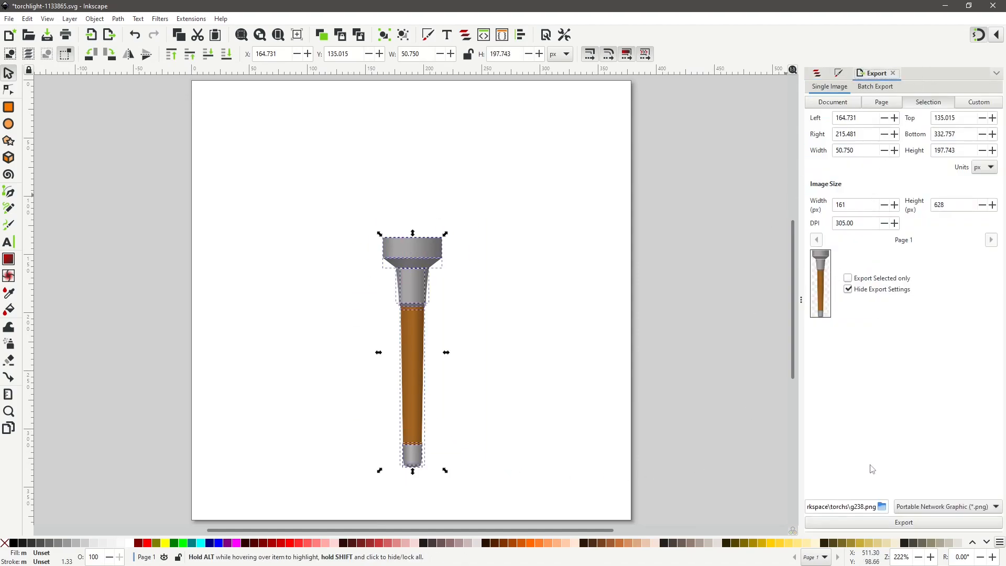
left_click(852, 506)
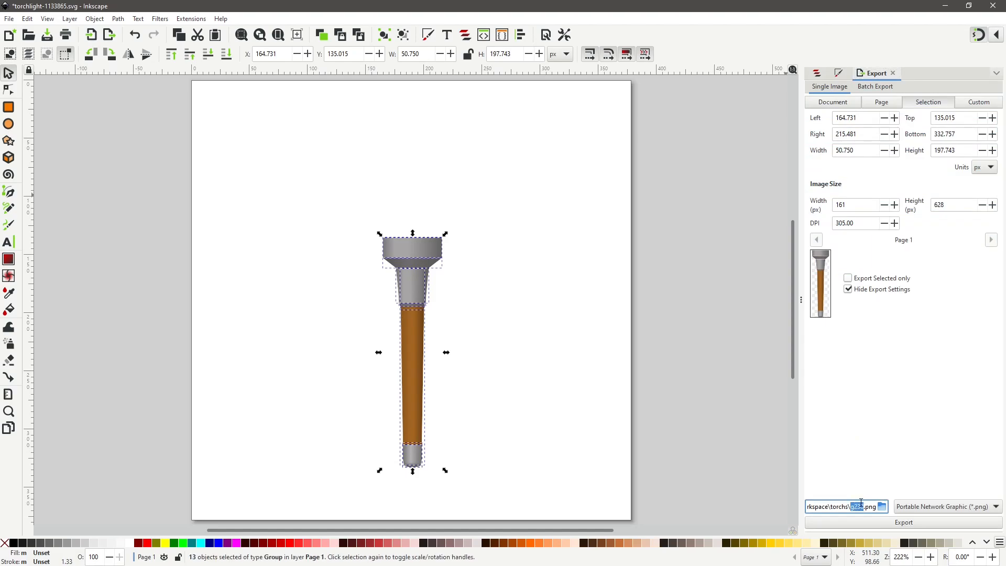
type("woodent")
left_click(866, 521)
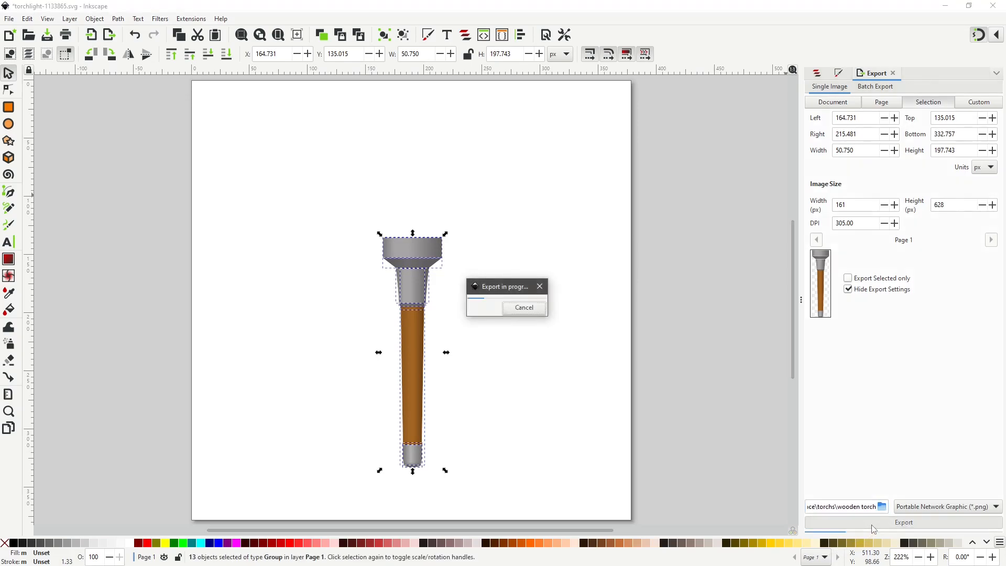
left_click(991, 8)
left_click(579, 338)
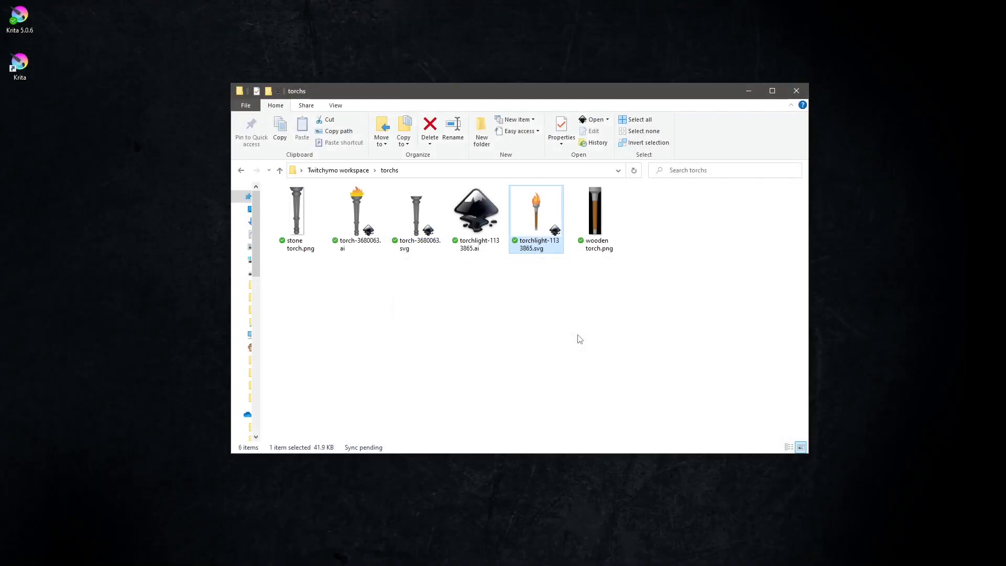
- View stone torch.png and wooden torch.png from the torchs folder to check the exported images, and close the image viewer
left_click(298, 217)
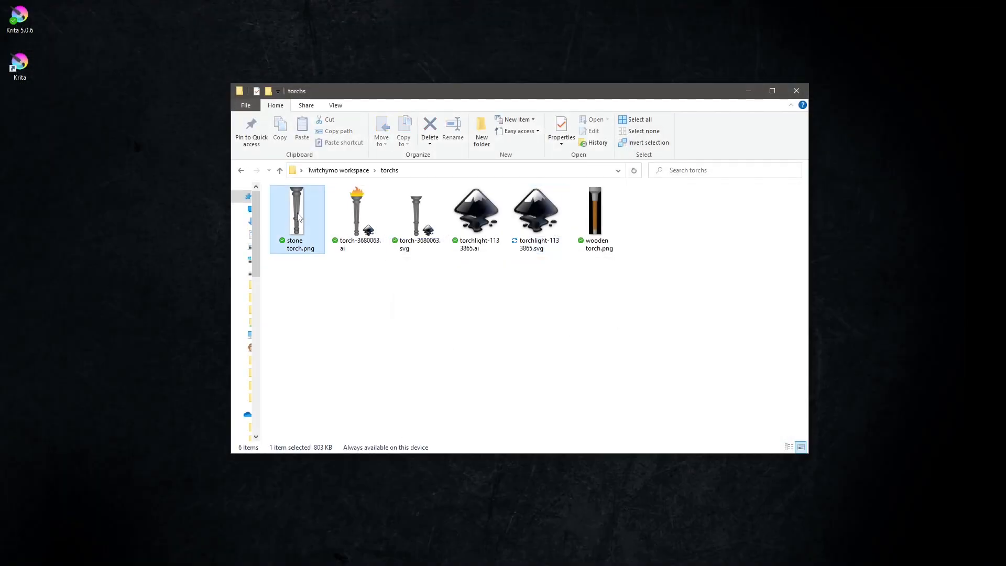
double_click(298, 216)
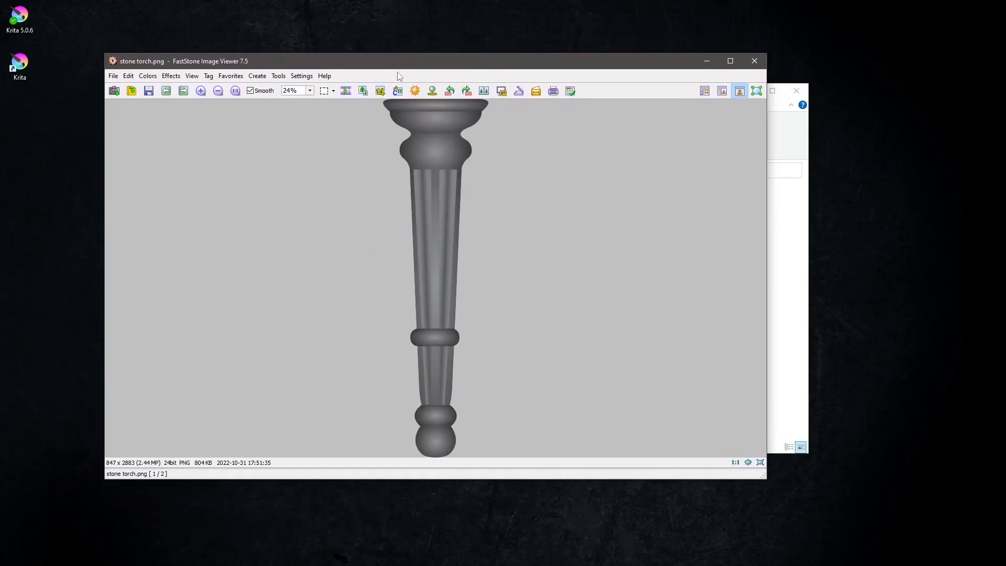
left_click(792, 157)
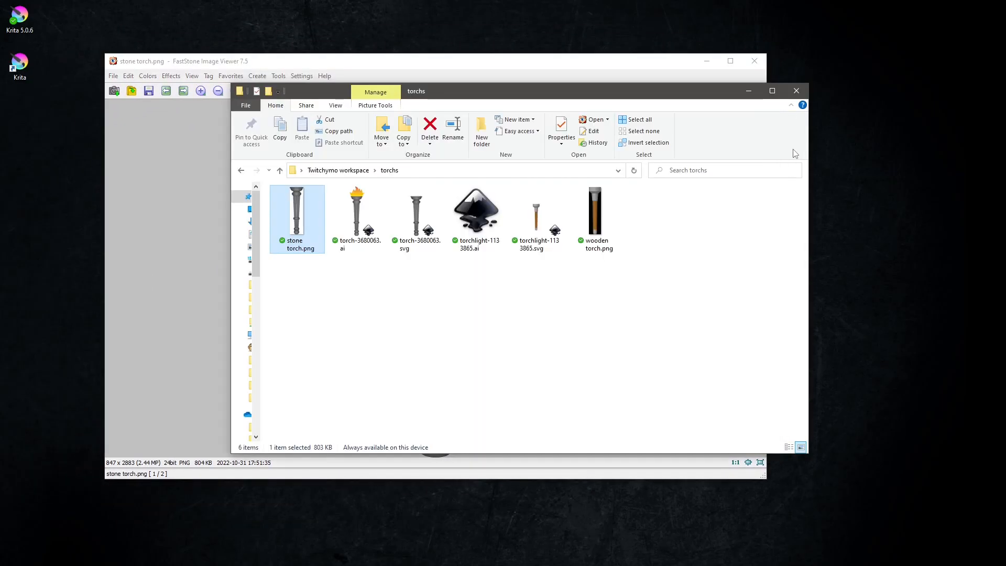
double_click(598, 220)
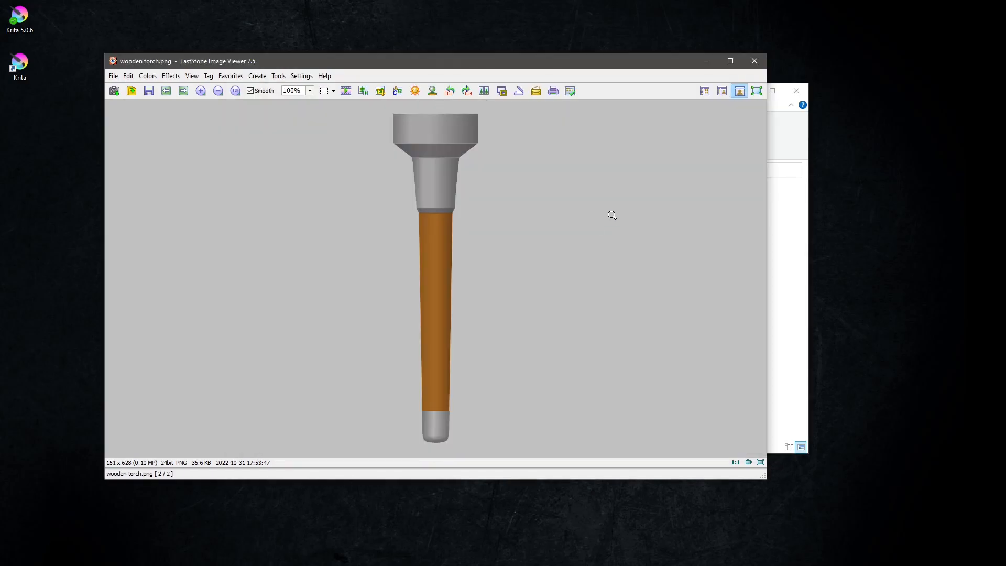
left_click(759, 62)
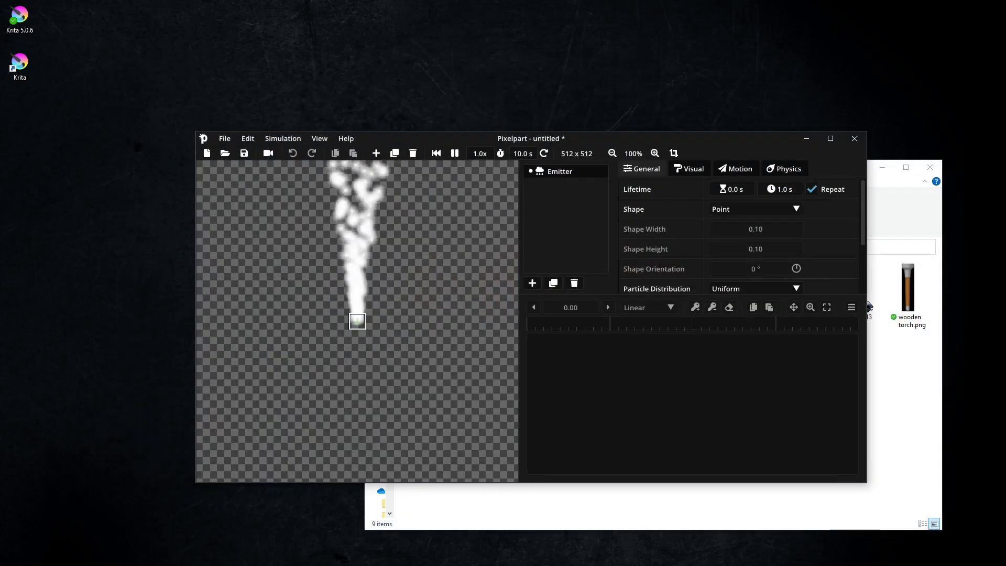
- Open the built-in Torch example project from the Game examples
left_click_drag(588, 140, 471, 64)
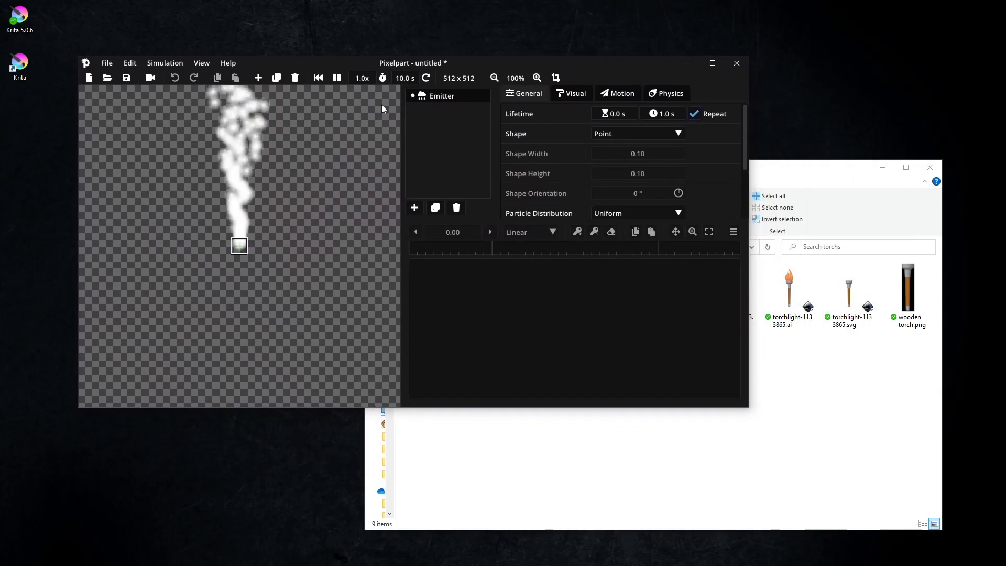
left_click(107, 78)
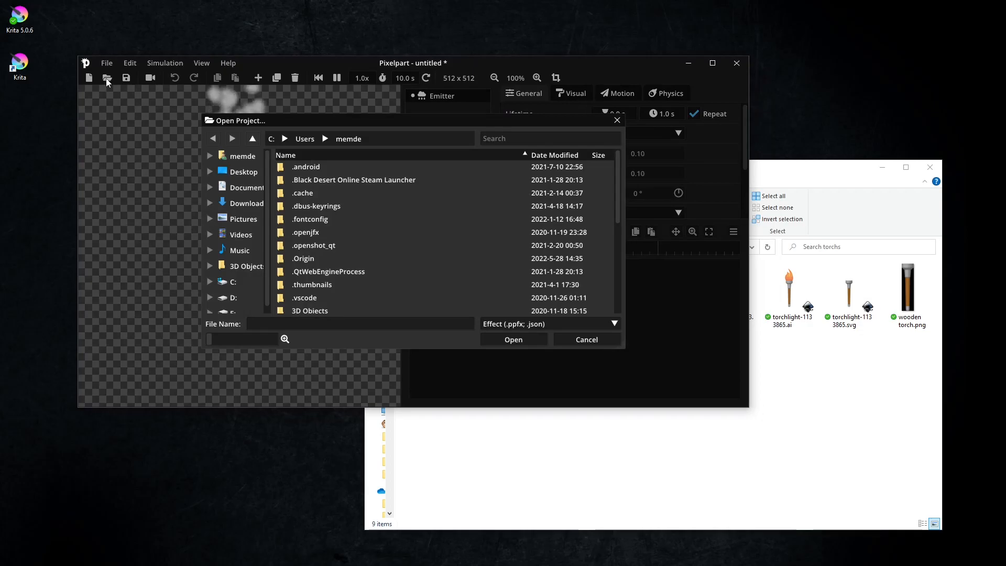
left_click(617, 120)
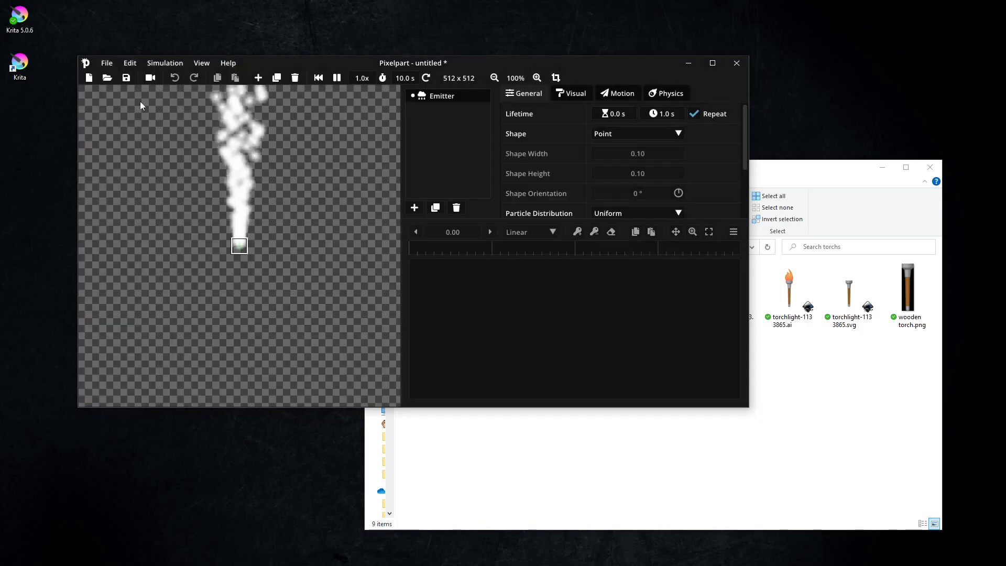
left_click(107, 64)
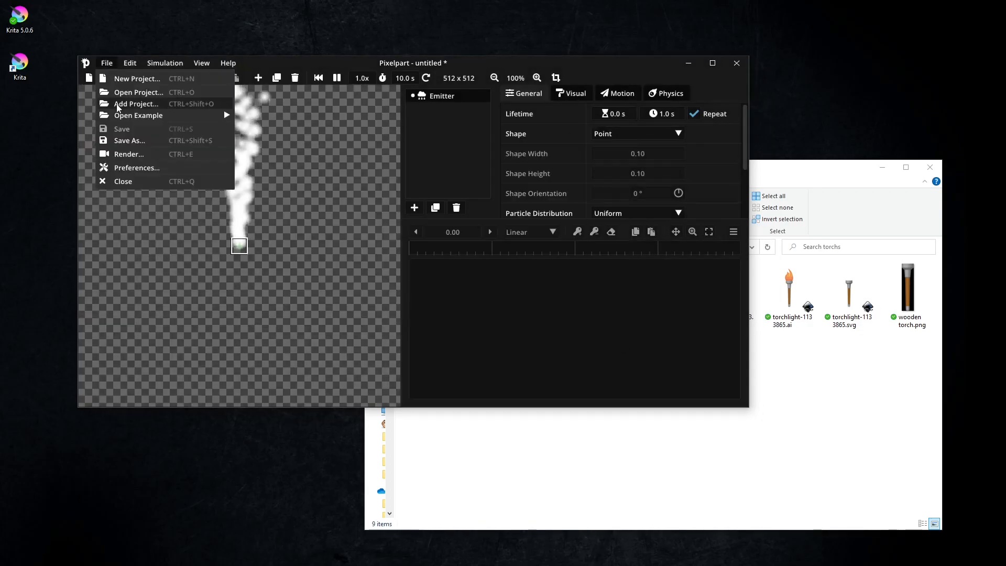
mouse_move(157, 116)
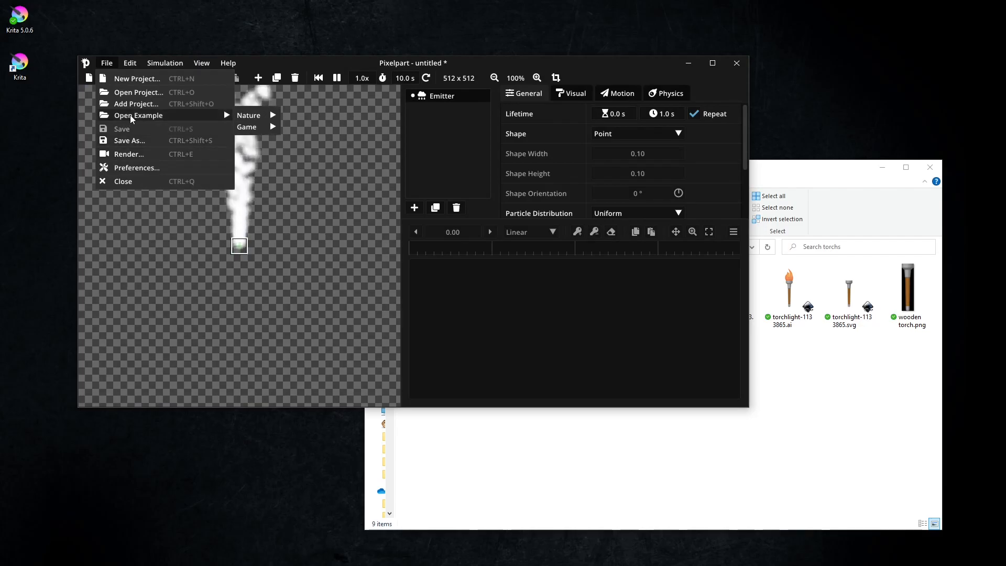
mouse_move(251, 131)
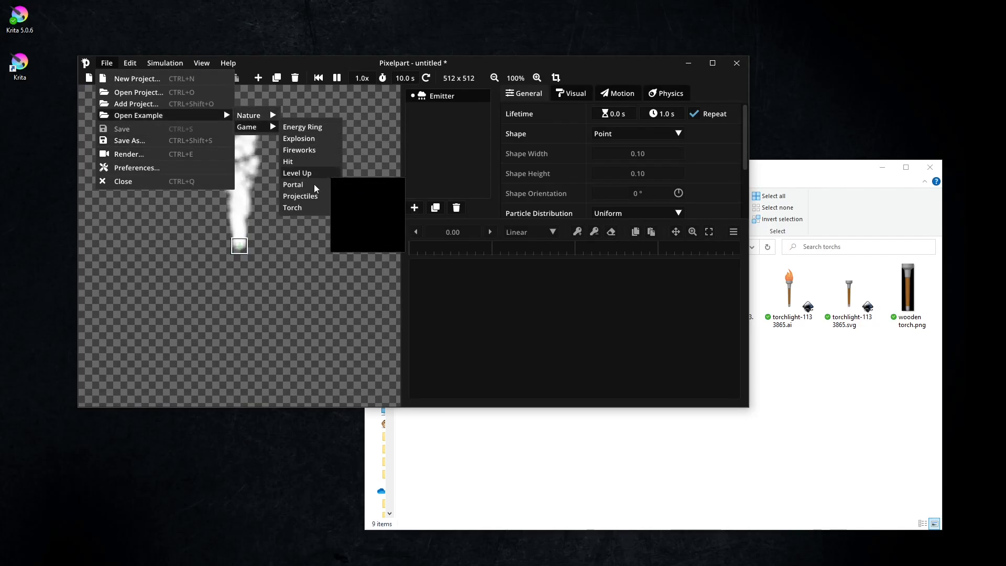
left_click(293, 209)
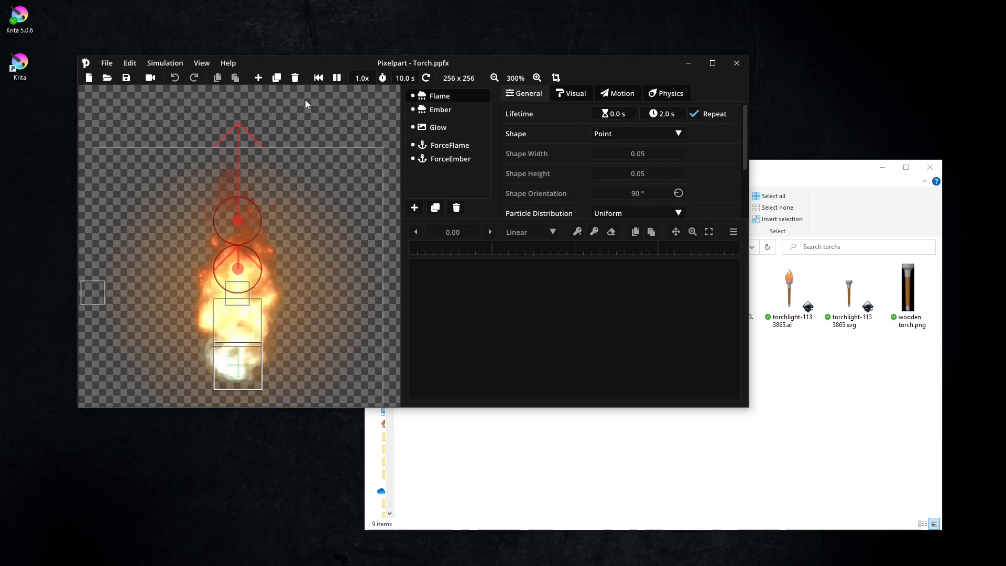
- Start a render of the torch effect and set its output type to Image Sequence
left_click(150, 78)
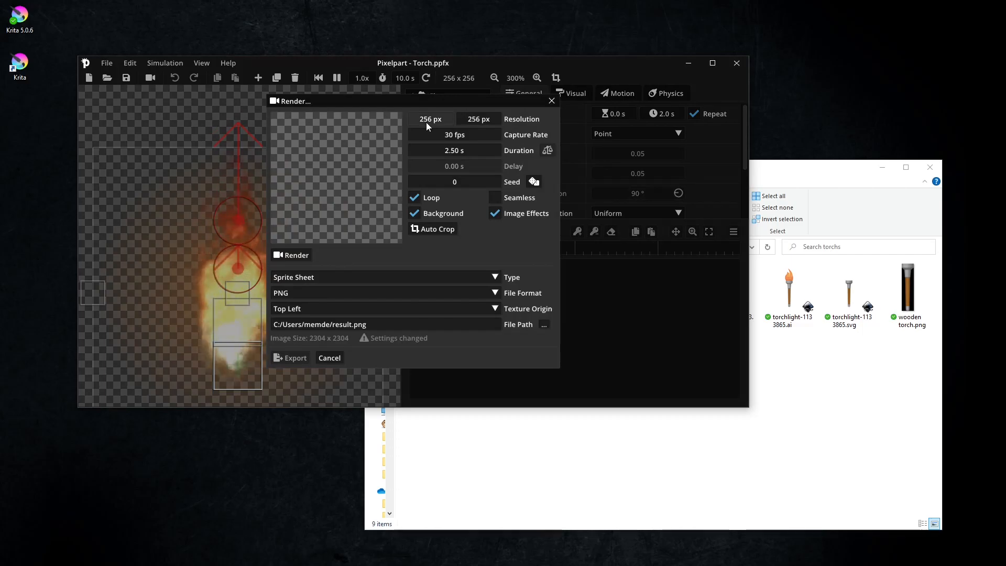
left_click(345, 277)
left_click(326, 305)
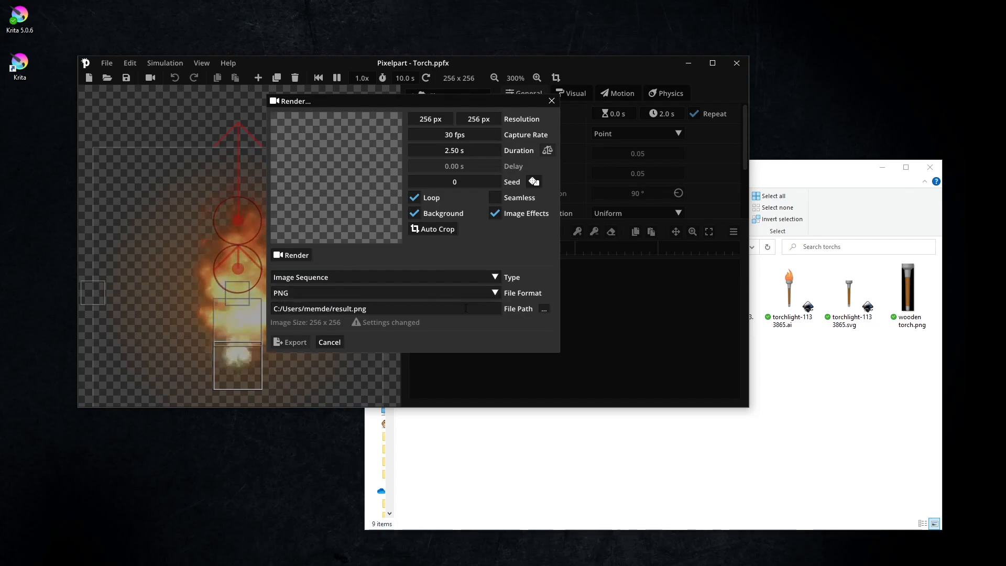
- Set the export path to a new images1 folder inside Desktop/pixelpart/torch, with images as the file name
left_click(544, 307)
left_click(243, 172)
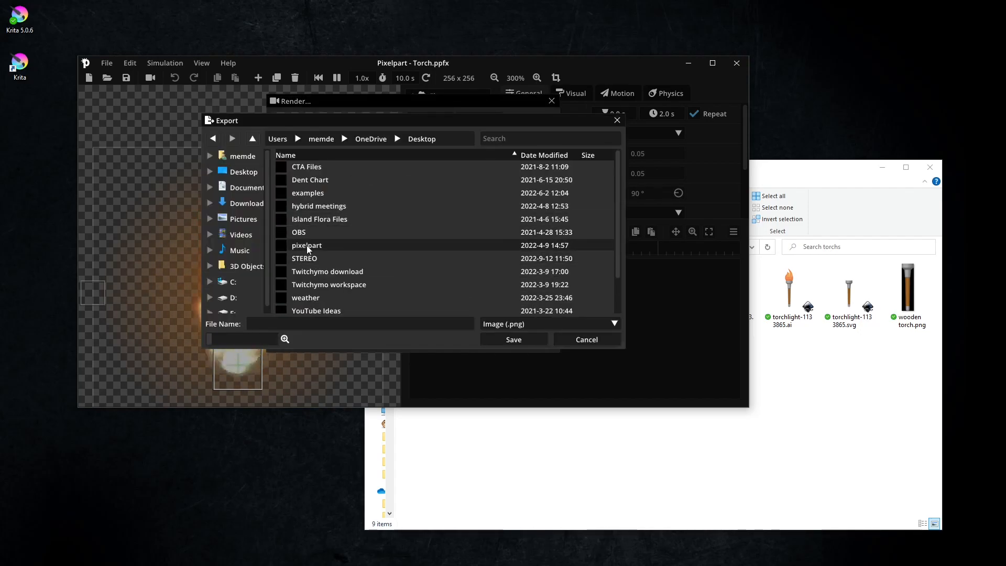
double_click(306, 245)
scroll(329, 257, "down", 3)
double_click(309, 281)
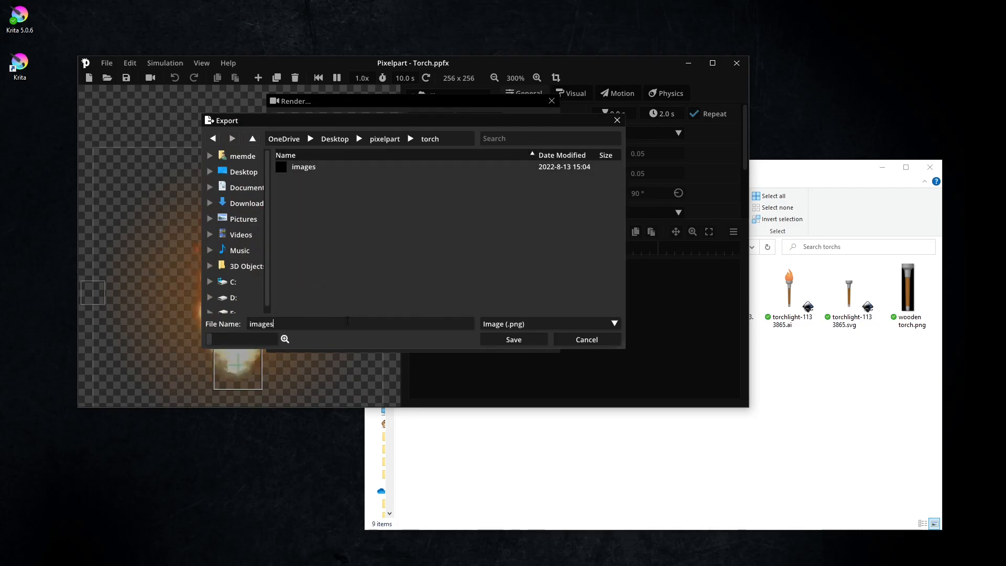
right_click(376, 209)
left_click(411, 232)
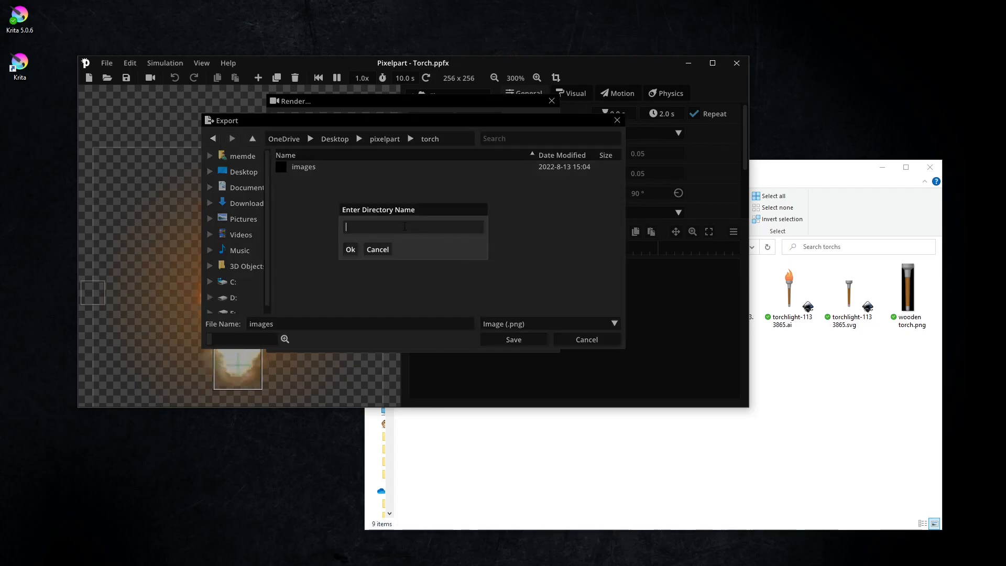
left_click(350, 250)
left_click(514, 339)
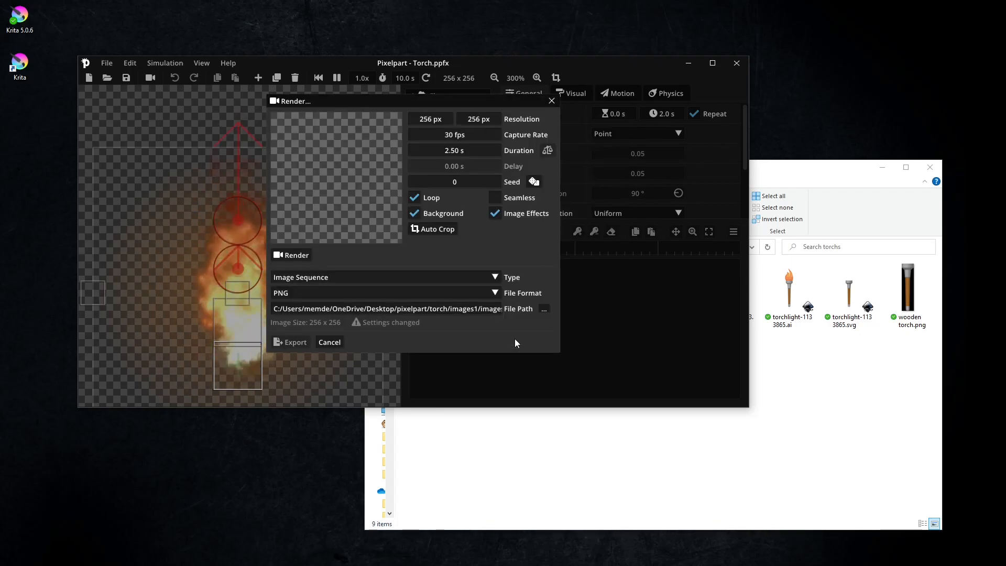
- Render the torch flame, export it as a PNG image sequence, and close Pixelpart
left_click(300, 255)
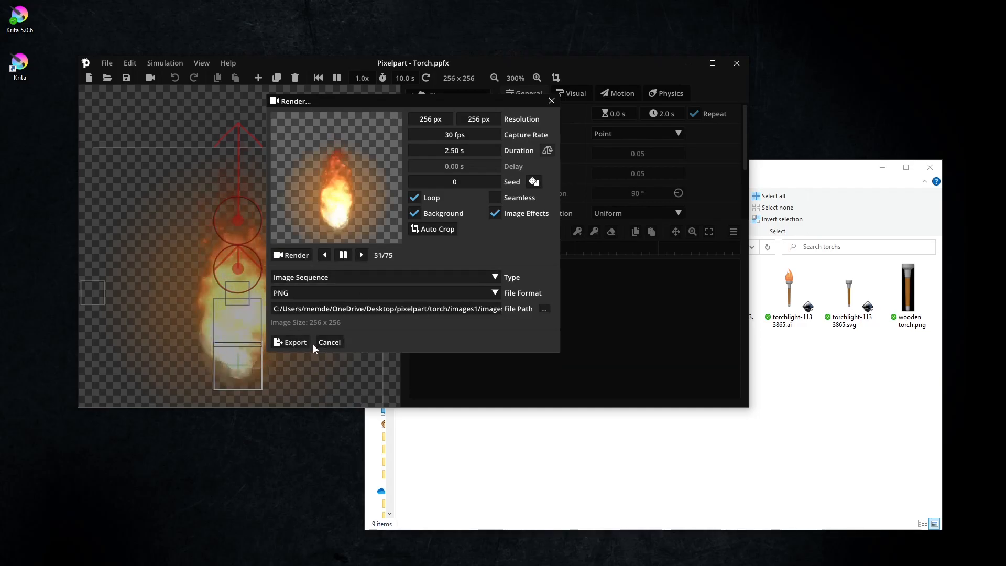
left_click(293, 342)
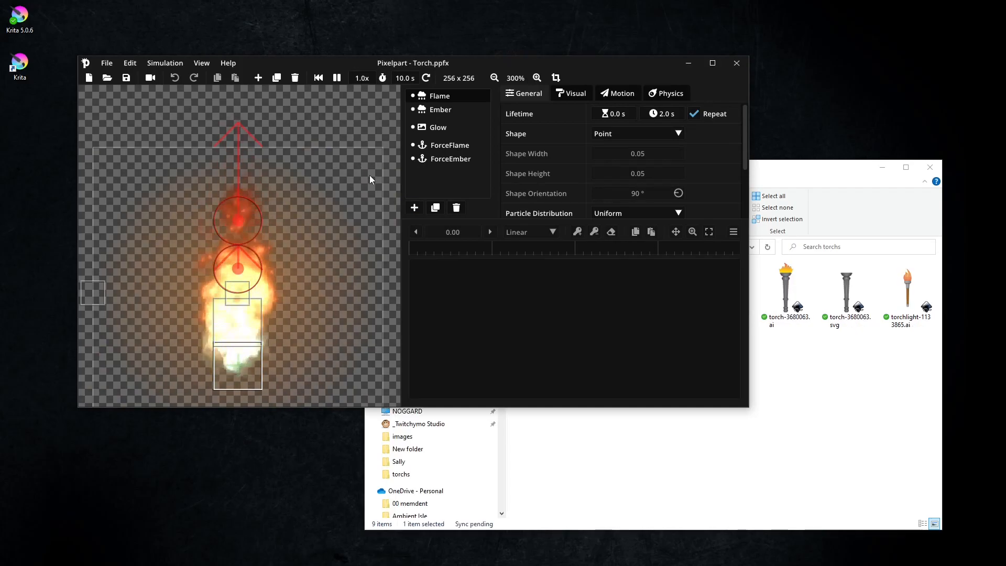
left_click(735, 65)
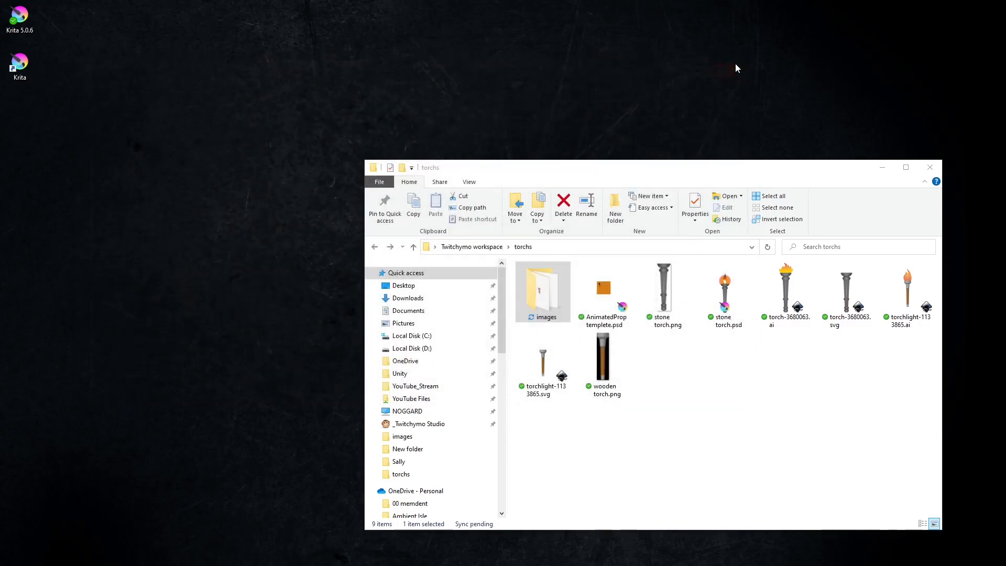
- In the torchs/images folder, rename the first three frames to images00.png, images01.png and images02.png
double_click(539, 294)
left_click(539, 283)
left_click(547, 281)
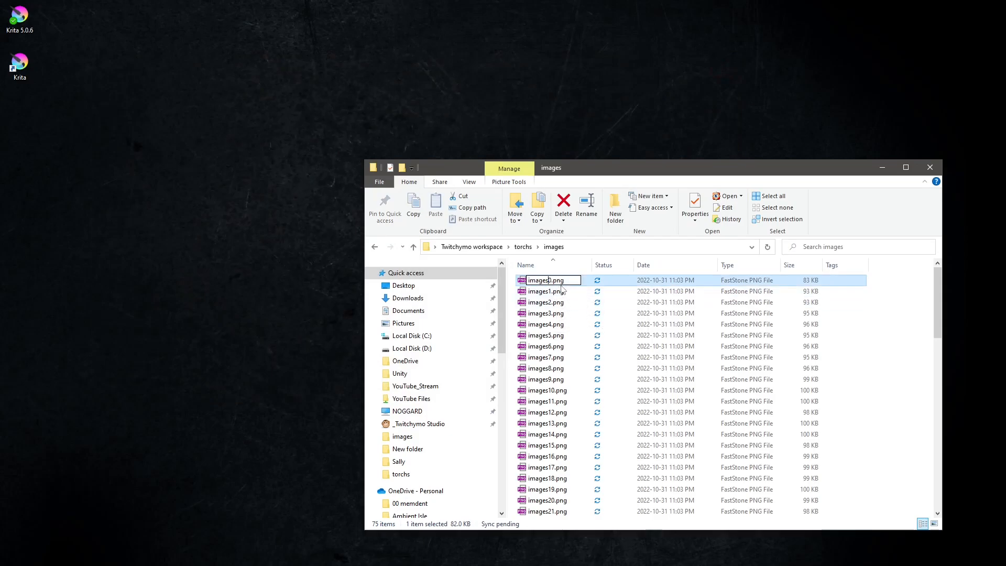
type("0")
left_click(552, 295)
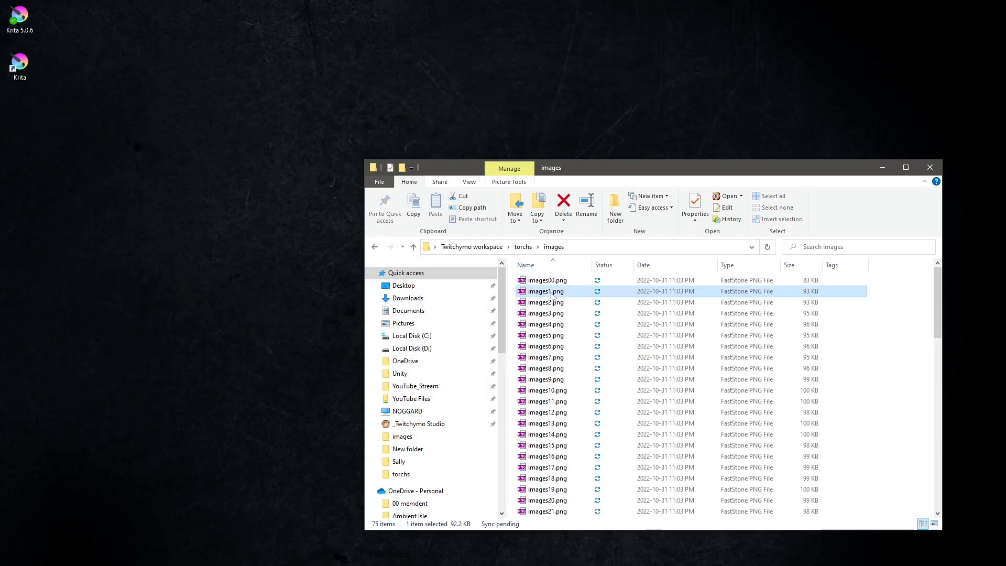
key("F2")
left_click(549, 293)
type("0")
left_click(550, 304)
key("F2")
left_click(550, 304)
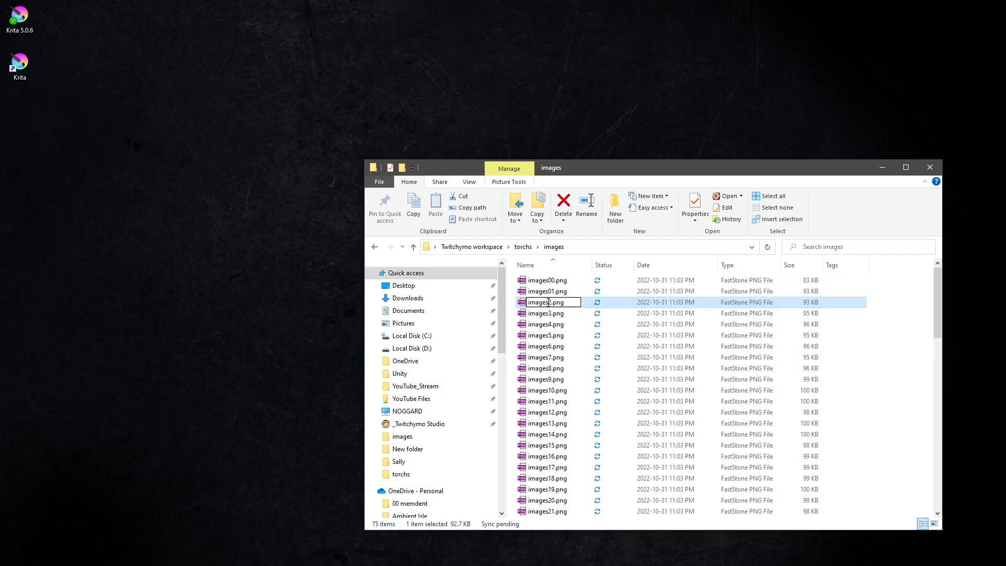
type("0")
- Add a leading zero to frames 3 to 5, naming them images03.png, images04.png and images05.png
left_click(551, 315)
key("F2")
key("Right")
key("Left")
type("0")
left_click(554, 326)
key("F2")
key("Right")
key("Left")
type("0")
left_click(555, 337)
key("F2")
key("Right")
key("Left")
type("0")
- Add a leading zero to the remaining single-digit frames, naming them images06.png through images09.png
left_click(557, 346)
key("F2")
key("Right")
key("Left")
type("0")
left_click(553, 358)
key("F2")
key("Right")
key("Left")
type("0")
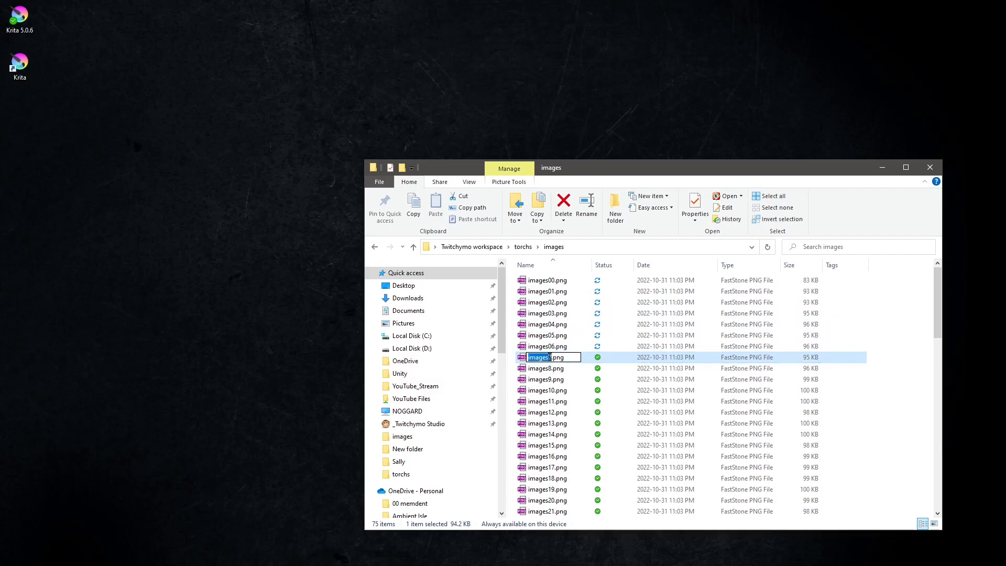
left_click(552, 369)
key("F2")
key("Right")
key("Left")
type("0")
left_click(552, 381)
key("F2")
key("Right")
key("Left")
type("0")
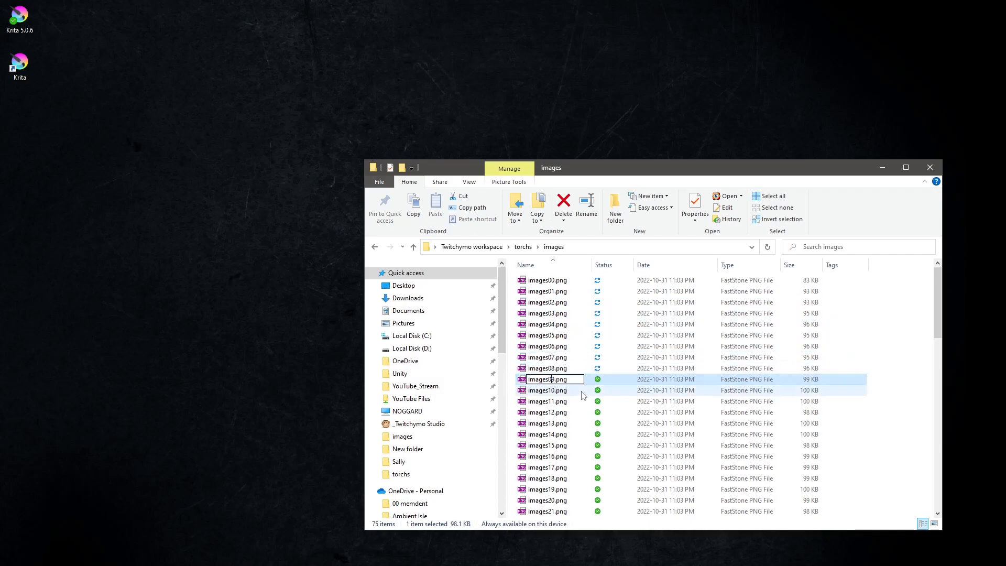
left_click(553, 391)
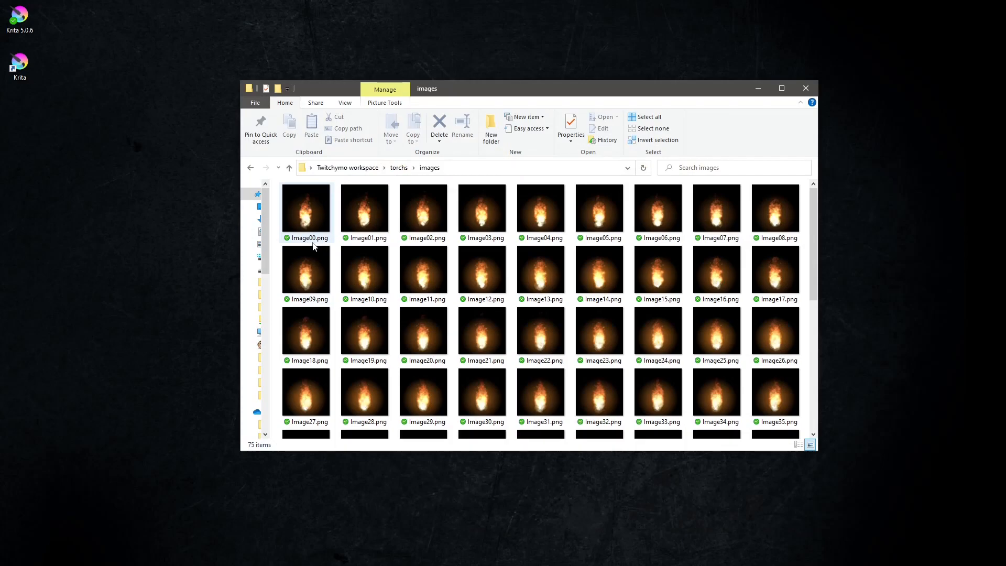
- Open Image00.png in FastStone Image Viewer and add all the folder's images to the batch rename list
left_click(305, 215)
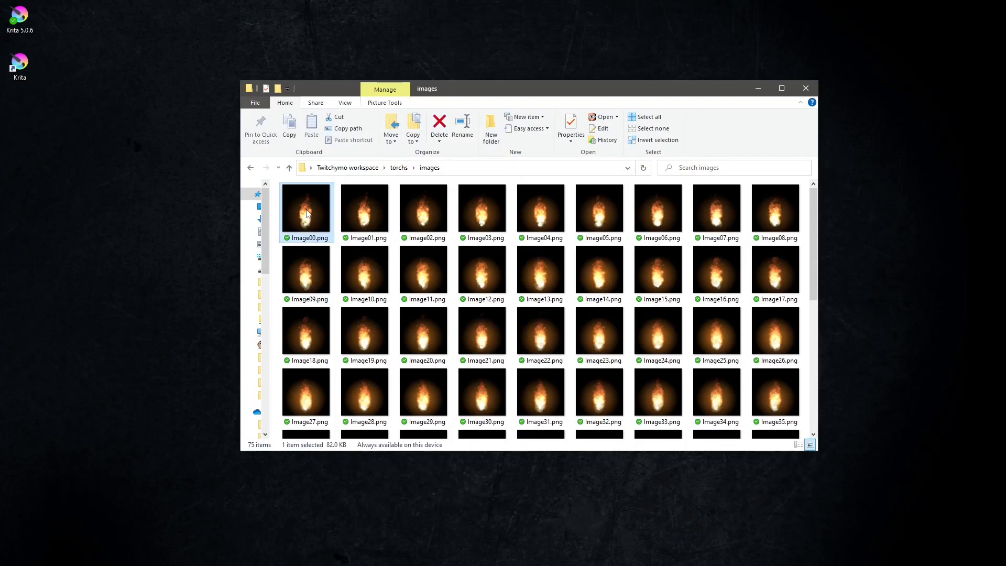
double_click(305, 215)
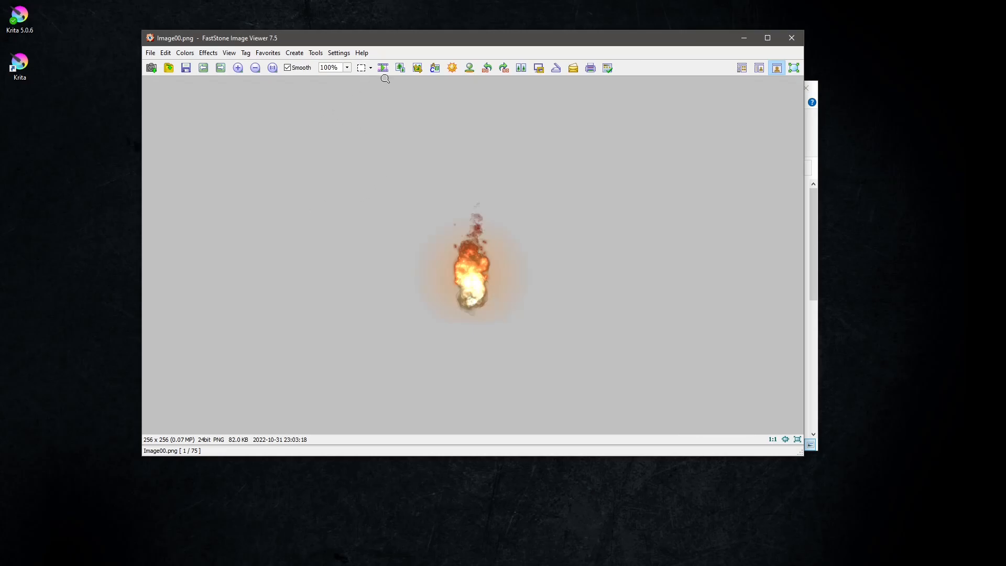
left_click(316, 53)
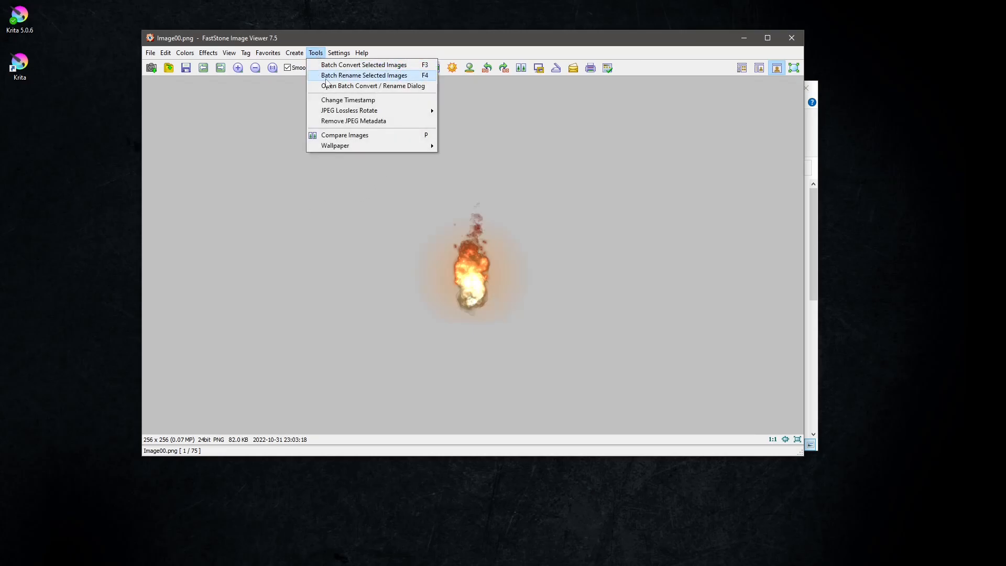
left_click(329, 77)
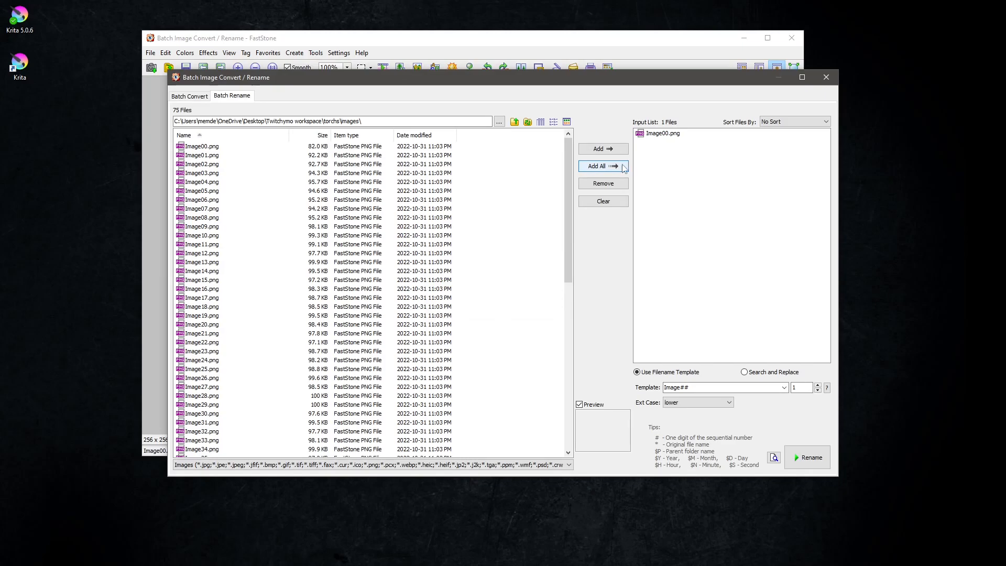
left_click(608, 186)
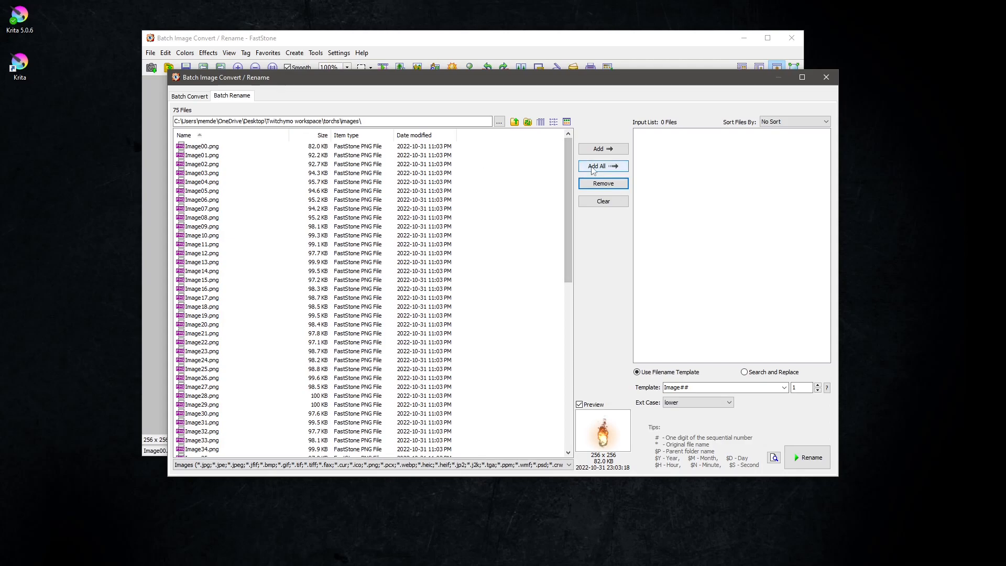
left_click(592, 166)
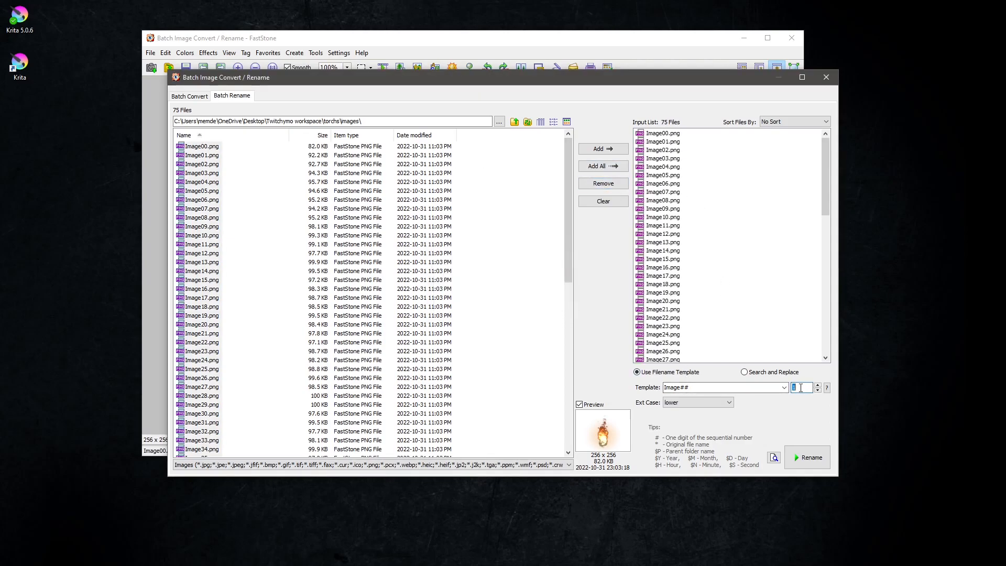
- Preview and run the batch rename with template Image## and start number 2, and close the image viewer
type("2")
left_click(773, 459)
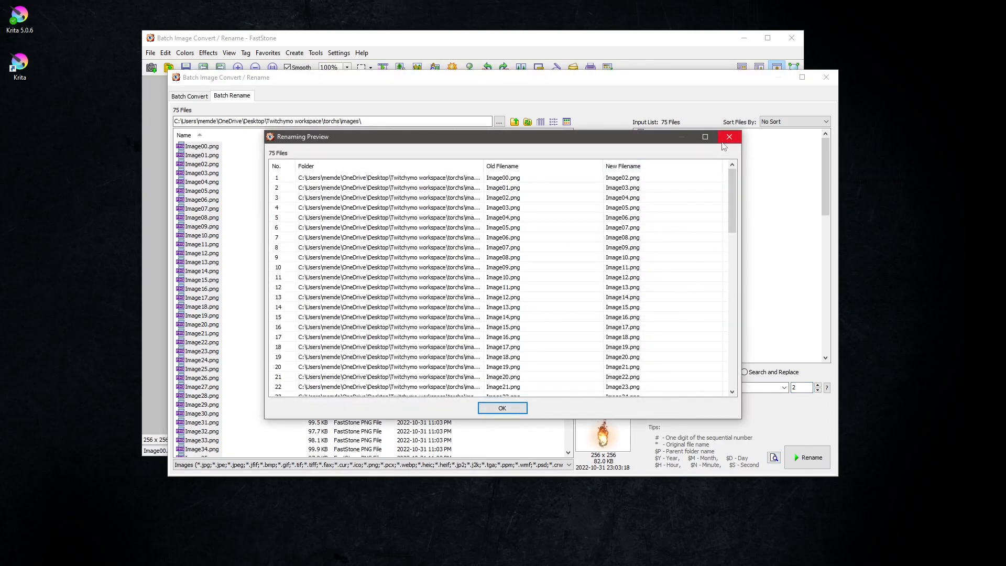
left_click(728, 137)
left_click(805, 464)
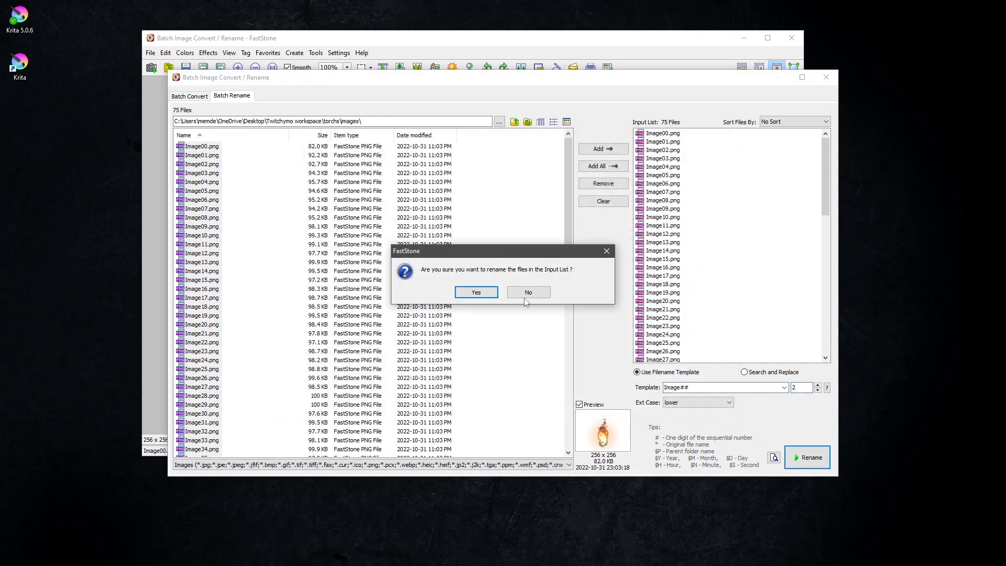
left_click(474, 292)
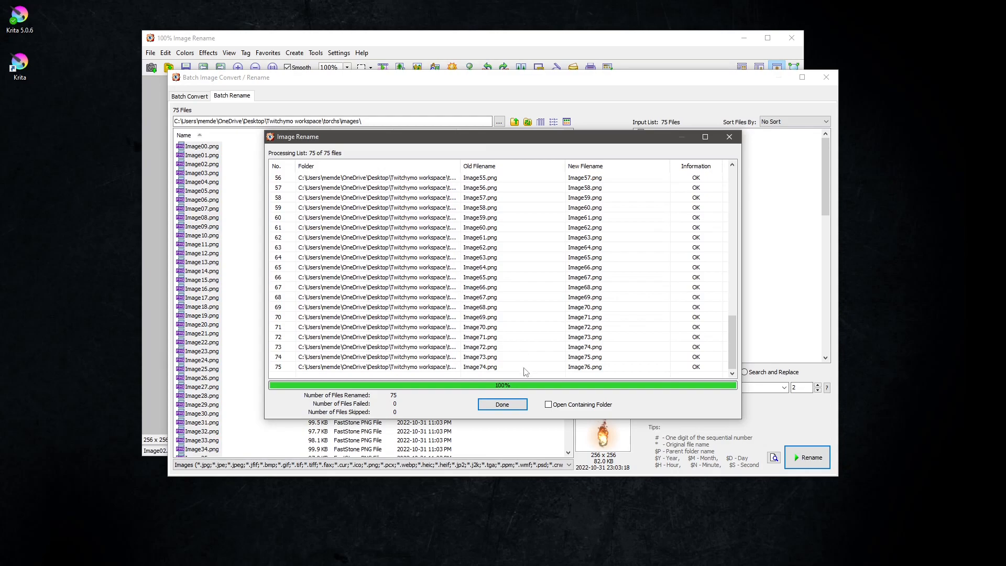
left_click(499, 407)
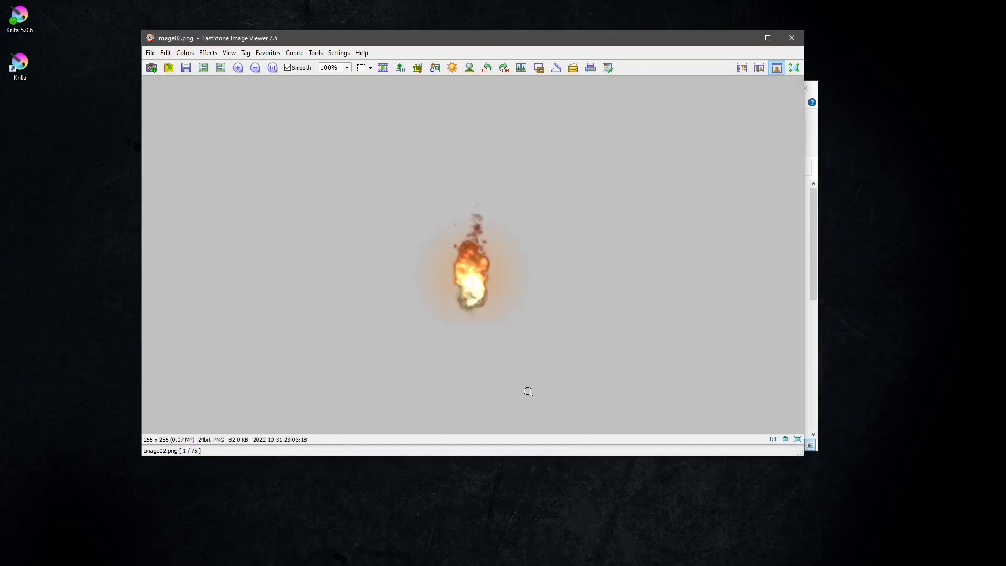
left_click(794, 42)
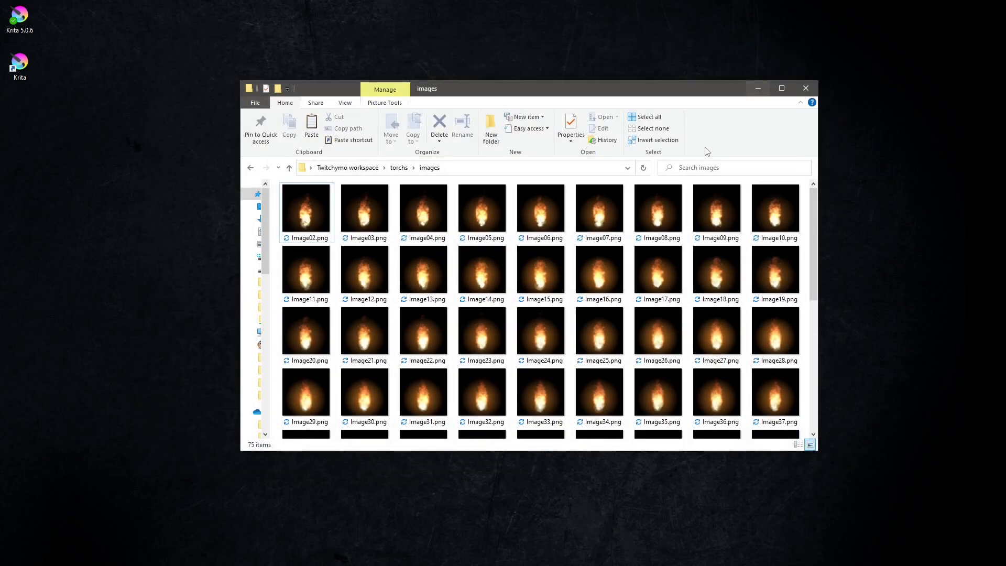
- Make a copy of Image02.png in the same images folder
right_click(309, 203)
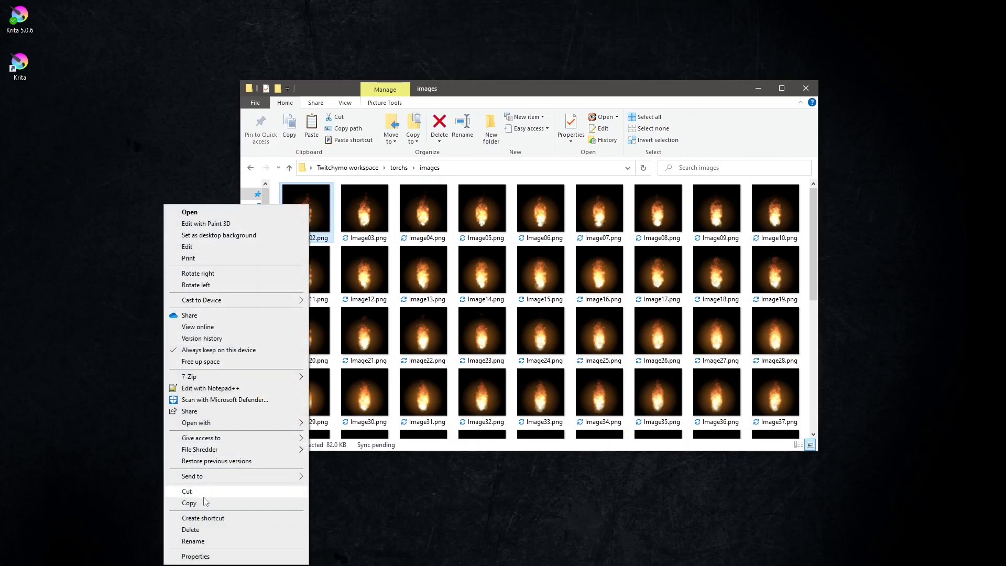
left_click(203, 504)
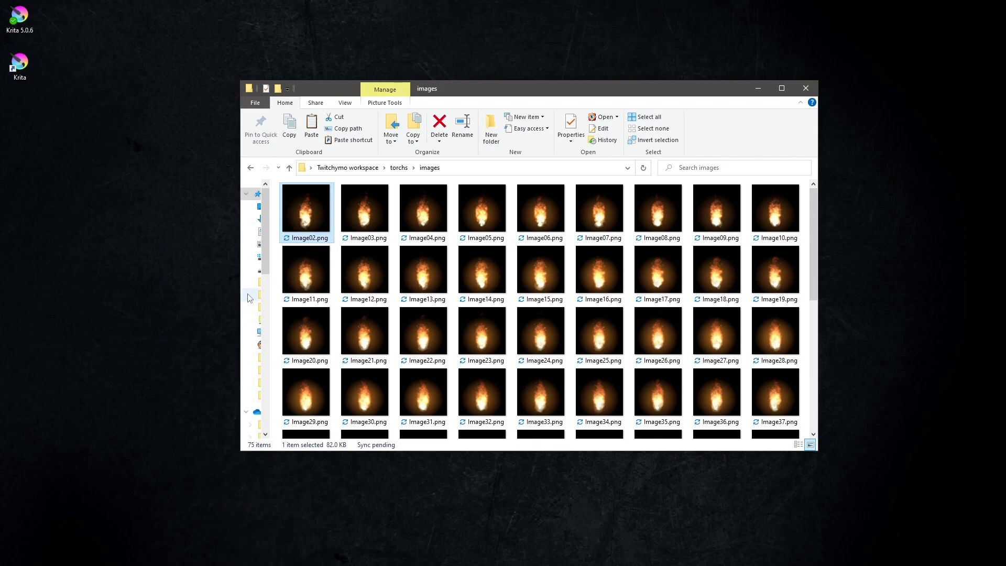
right_click(294, 212)
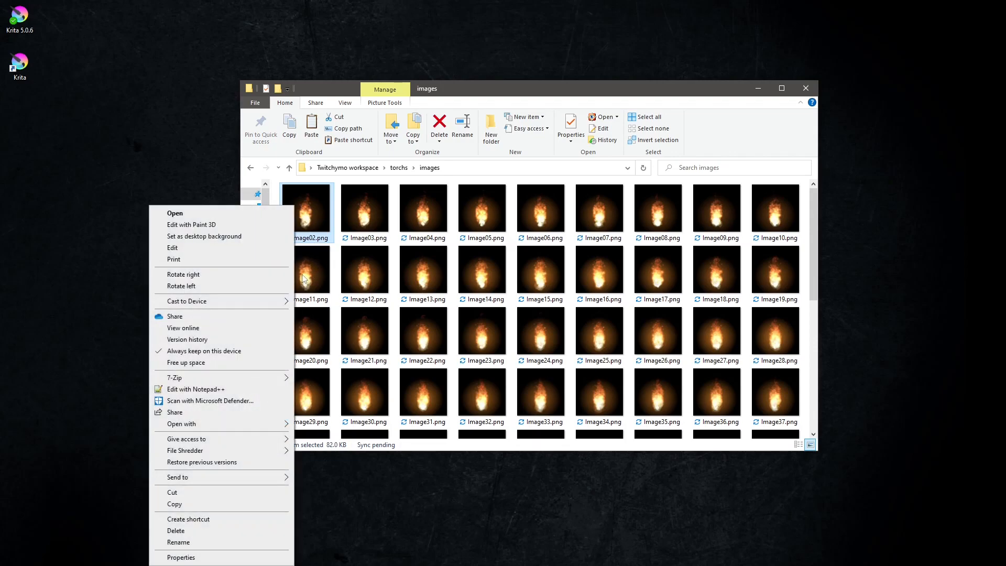
right_click(394, 187)
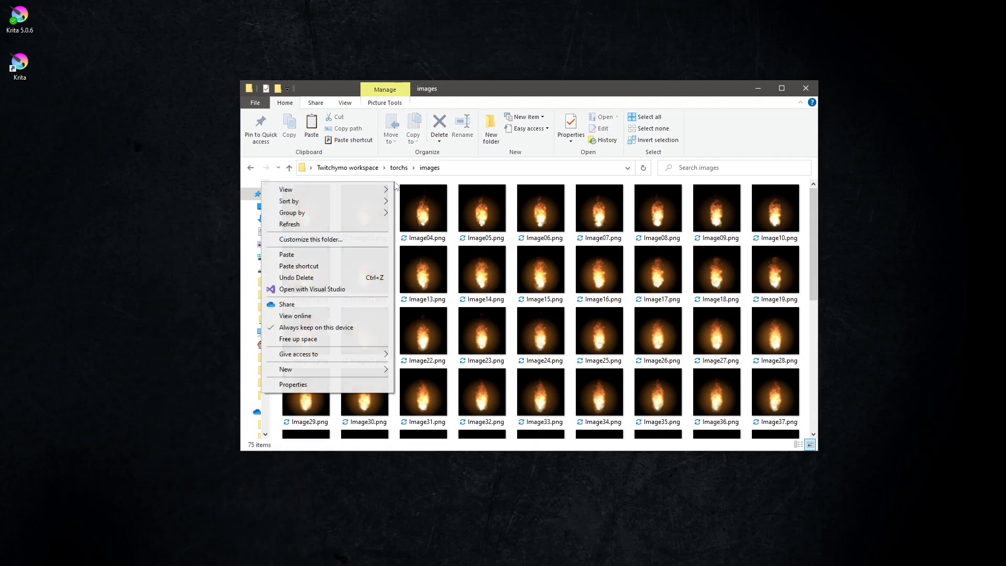
left_click(315, 254)
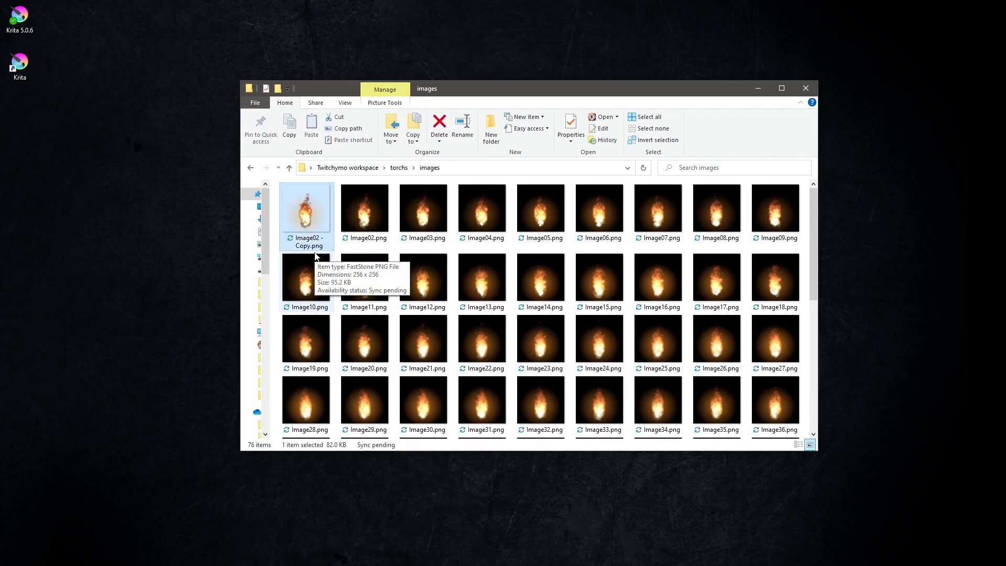
- Rename the copied frame as Image01.png
left_click(307, 246)
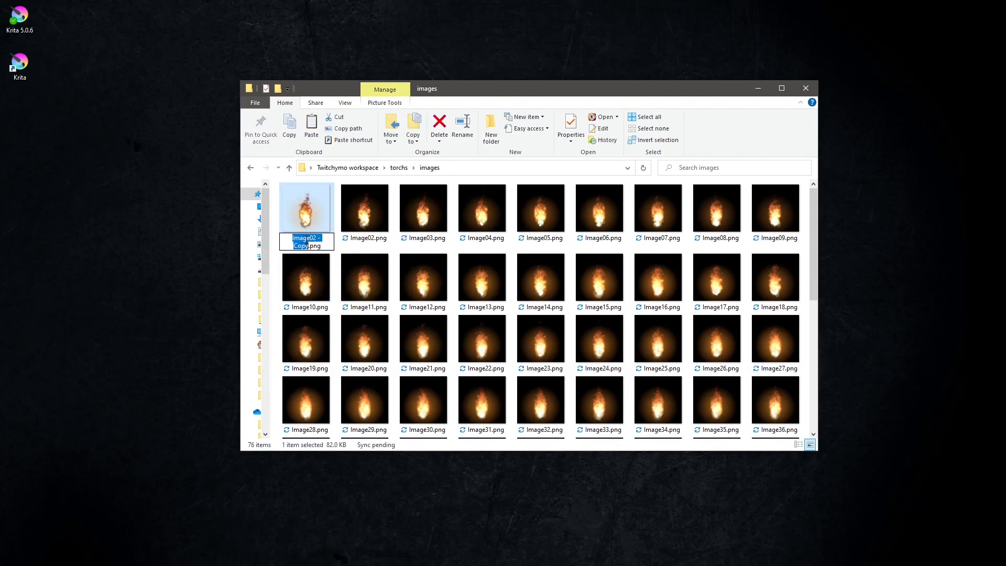
left_click(313, 237)
key("Delete")
key("Delete")
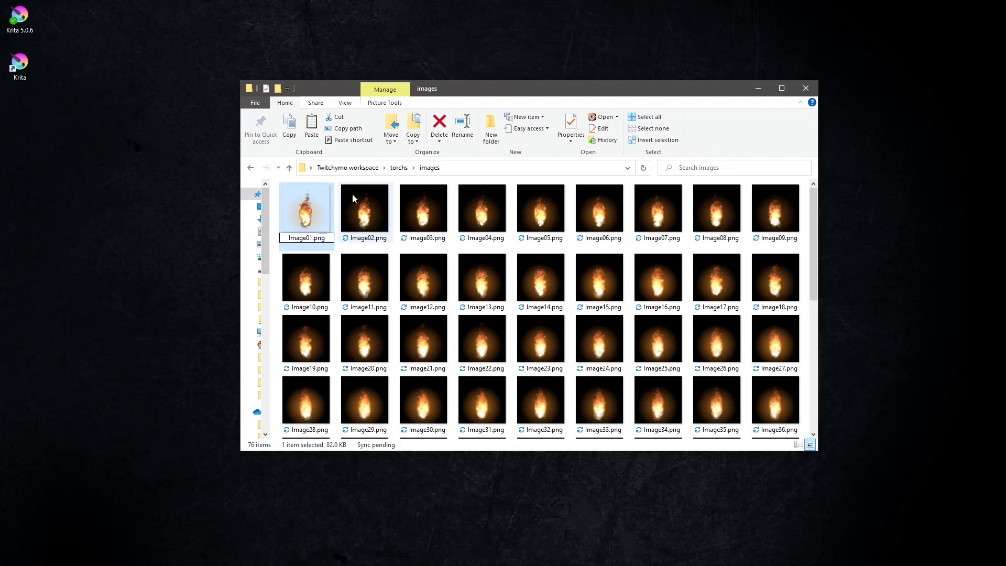
left_click(402, 182)
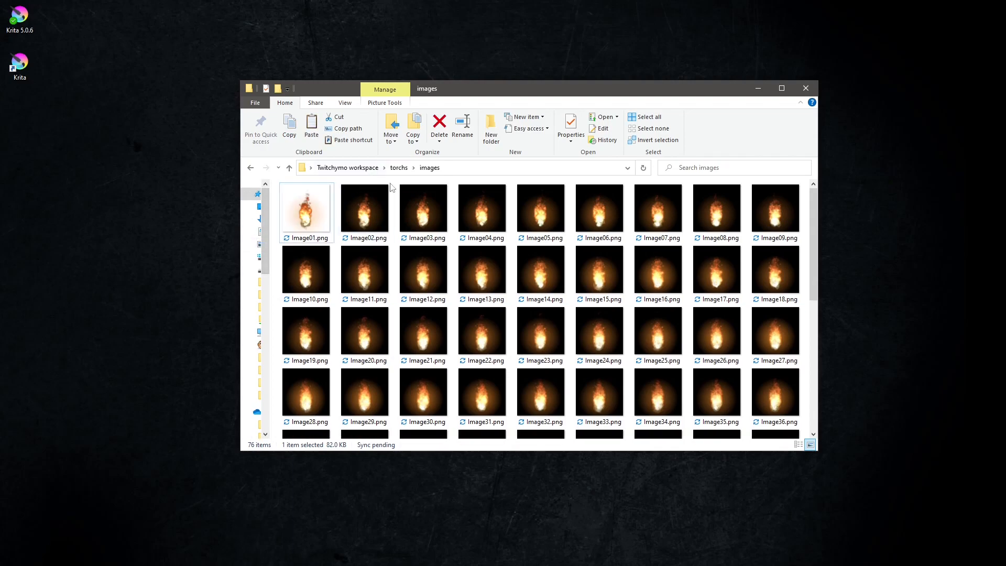
- Open Image01.png in FastStone Image Viewer and send it to Krita 5.0.6 for external editing
right_click(310, 209)
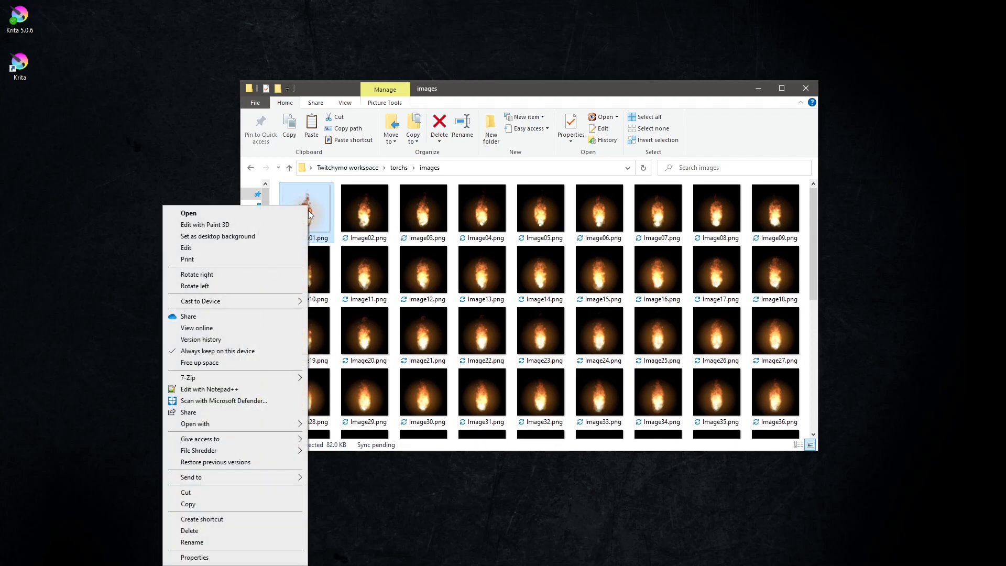
double_click(313, 203)
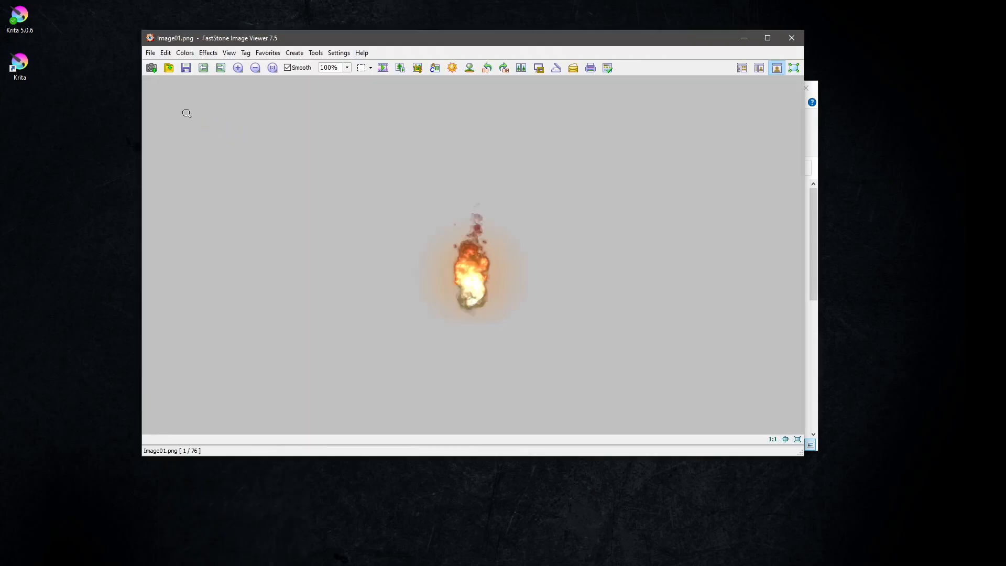
left_click(183, 55)
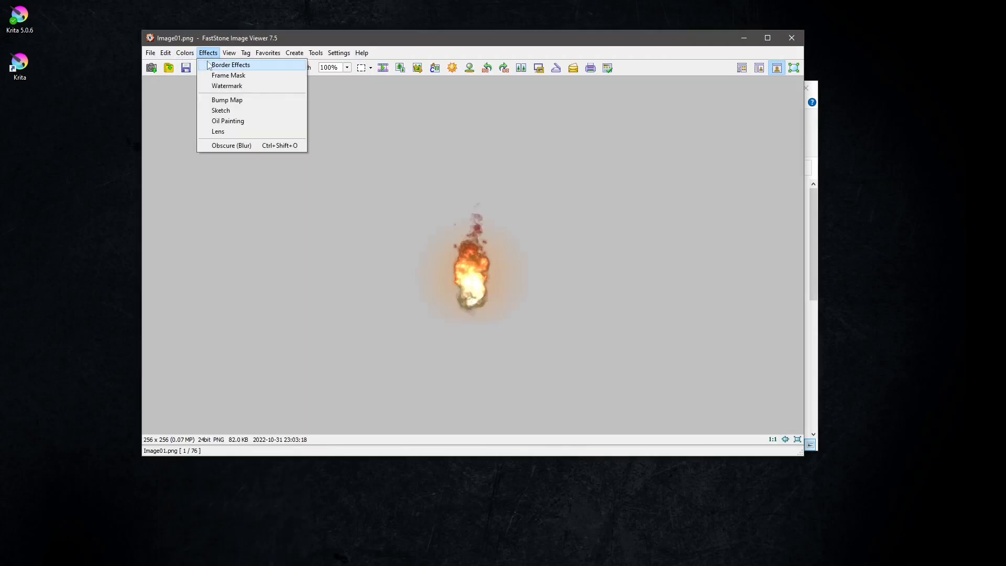
mouse_move(165, 53)
mouse_move(231, 92)
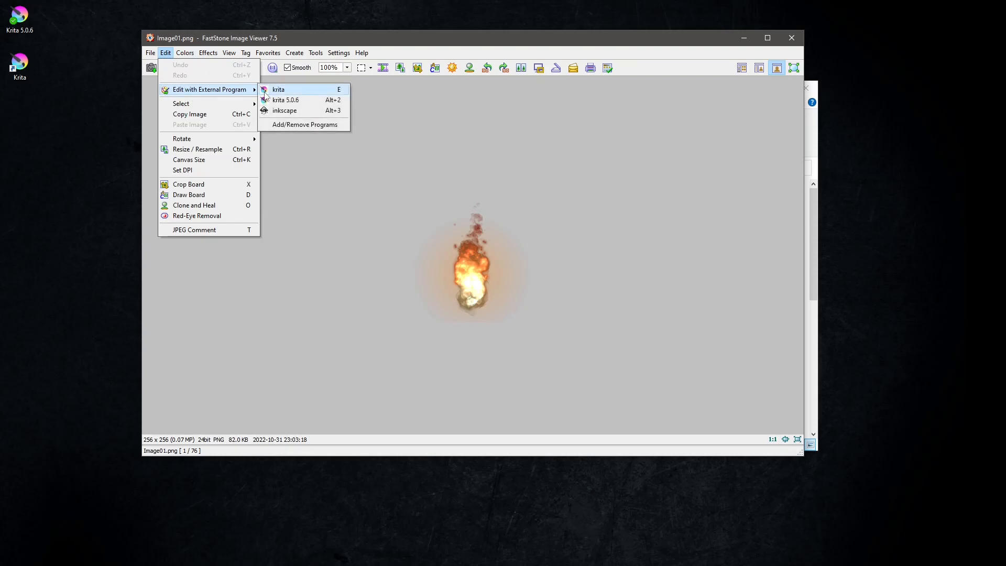
left_click(289, 100)
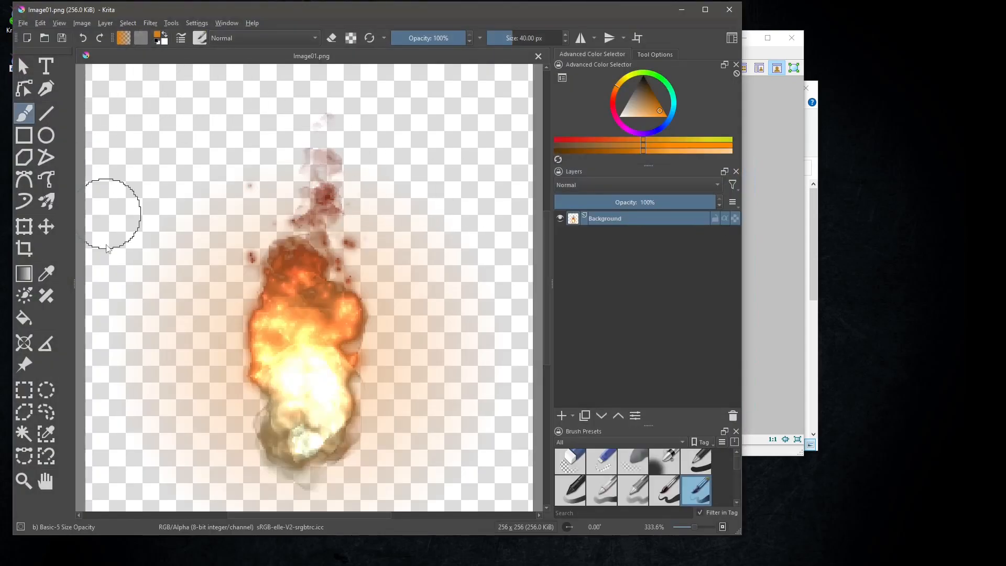
- Clear the whole flame from the Image01.png canvas using the brush in eraser mode, so the frame is fully transparent
key("f")
left_click(228, 144)
key("b")
left_click(331, 38)
scroll(329, 159, "down", 1)
mouse_move(123, 94)
left_mouse_down()
mouse_move(354, 94)
mouse_move(140, 101)
mouse_move(471, 124)
mouse_move(427, 186)
mouse_move(307, 265)
mouse_move(131, 326)
mouse_move(483, 337)
mouse_move(168, 394)
mouse_move(500, 432)
mouse_move(129, 450)
left_mouse_up()
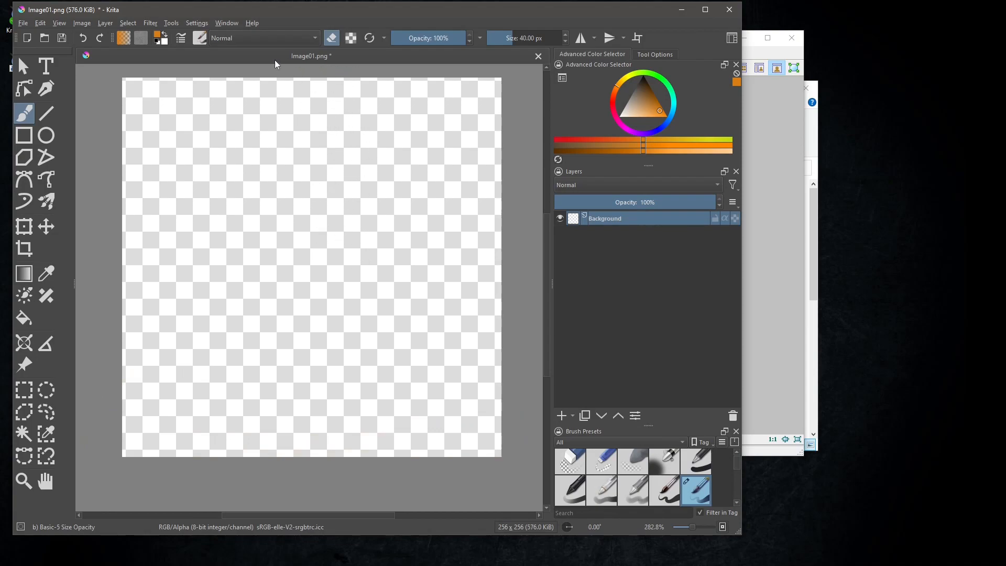
- Save the blank Image01.png as a PNG and close the document
left_click(61, 37)
left_click(629, 423)
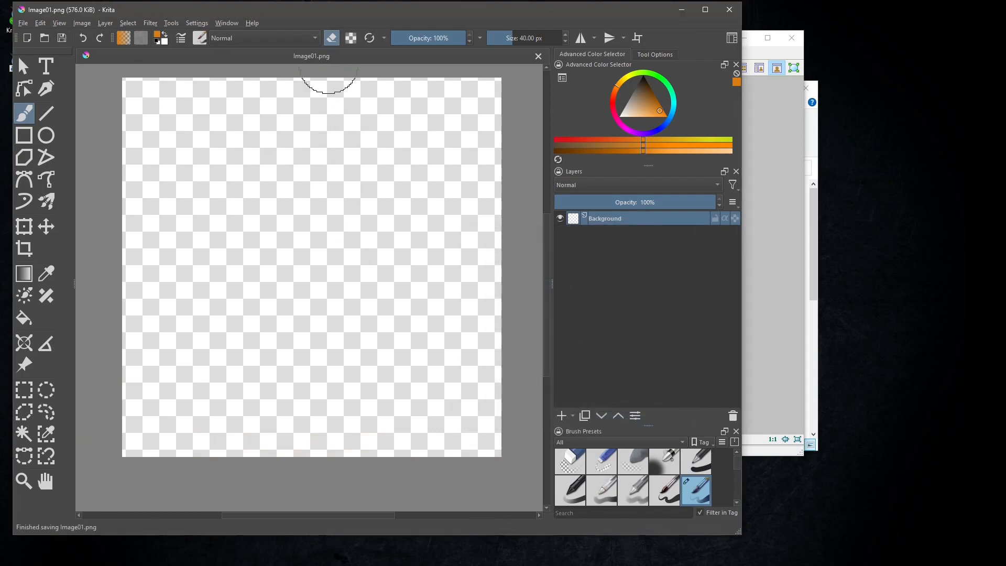
left_click(538, 56)
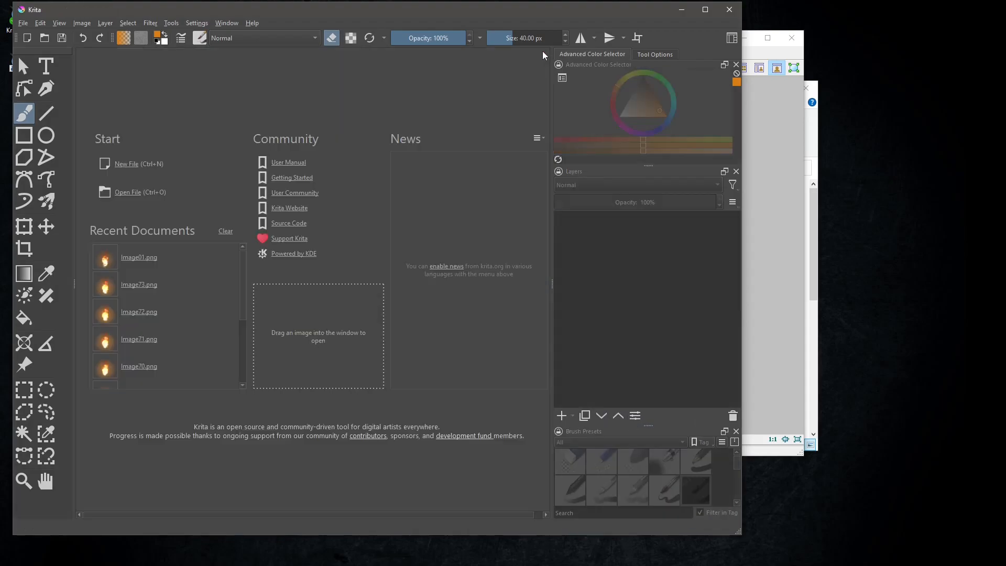
- Return to the images folder, closing the image viewer, and delete the backup file Image01.png~
left_click(680, 12)
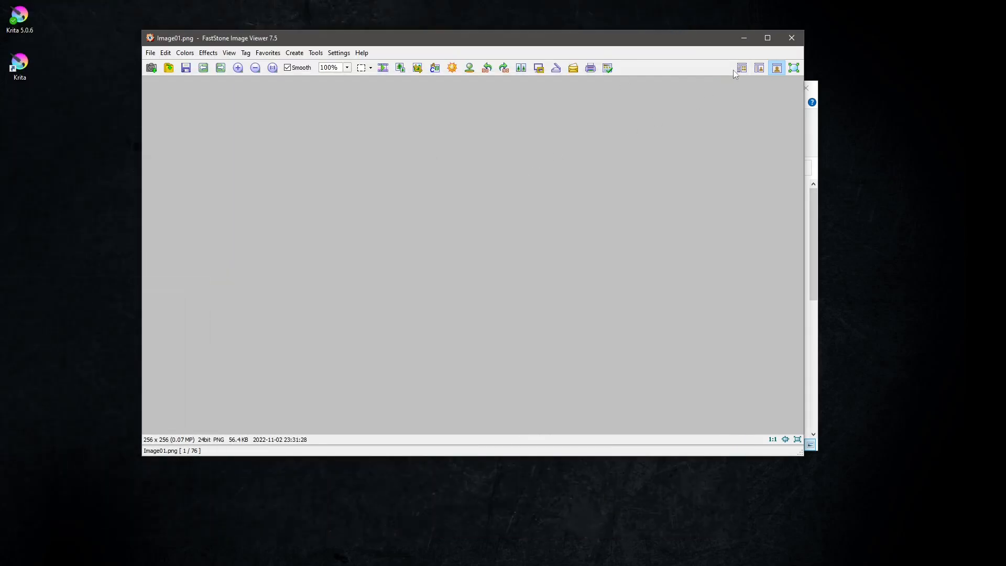
left_click(792, 42)
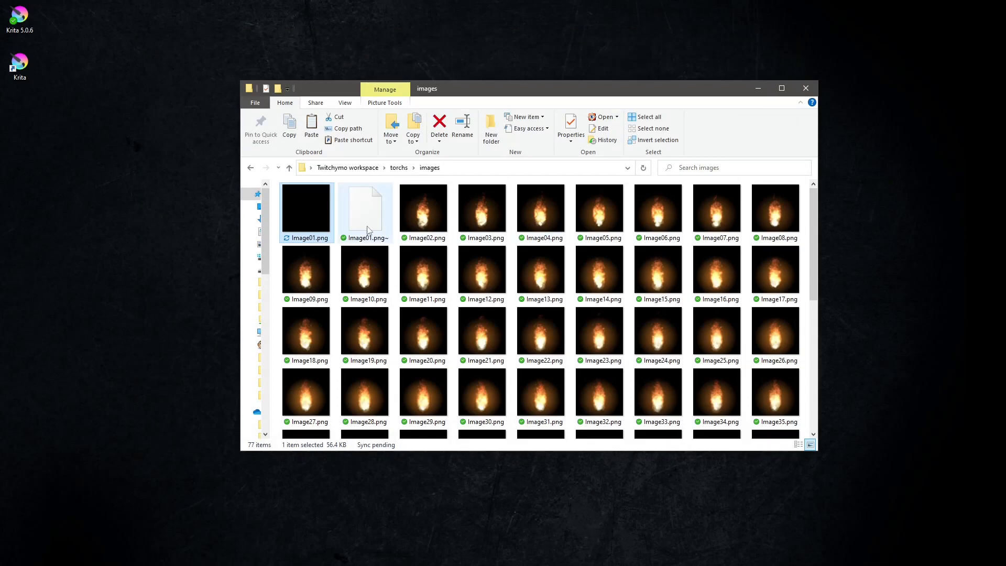
left_click(370, 213)
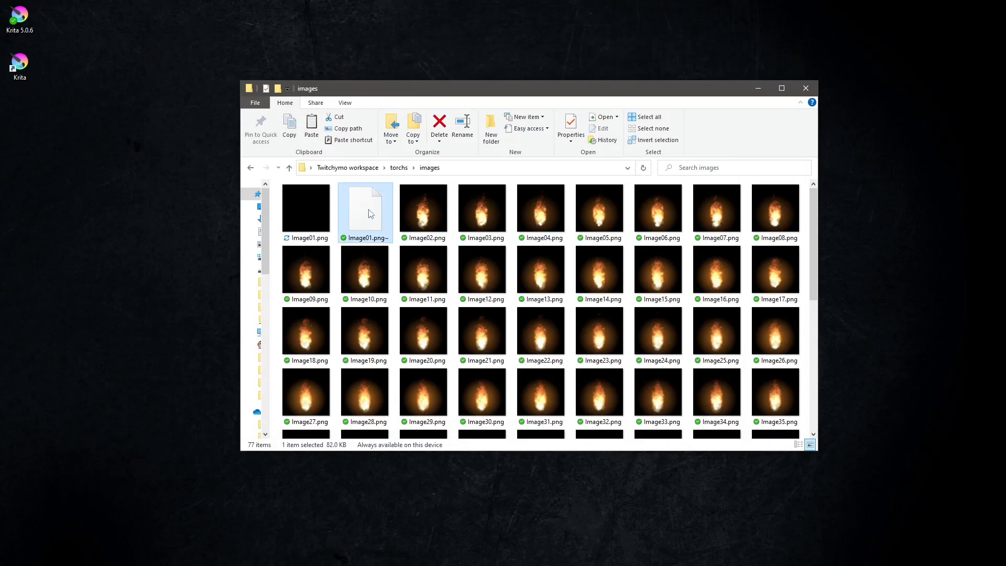
left_click(439, 129)
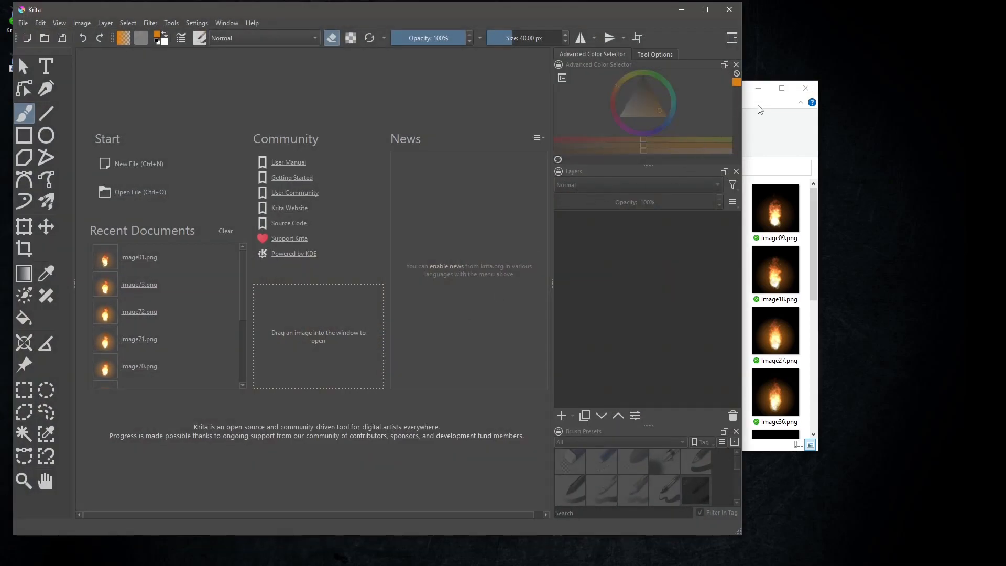
- Place the images folder window beside Krita and open the blank Image01.png from it as a new document
left_click(758, 106)
left_click_drag(603, 95, 750, 117)
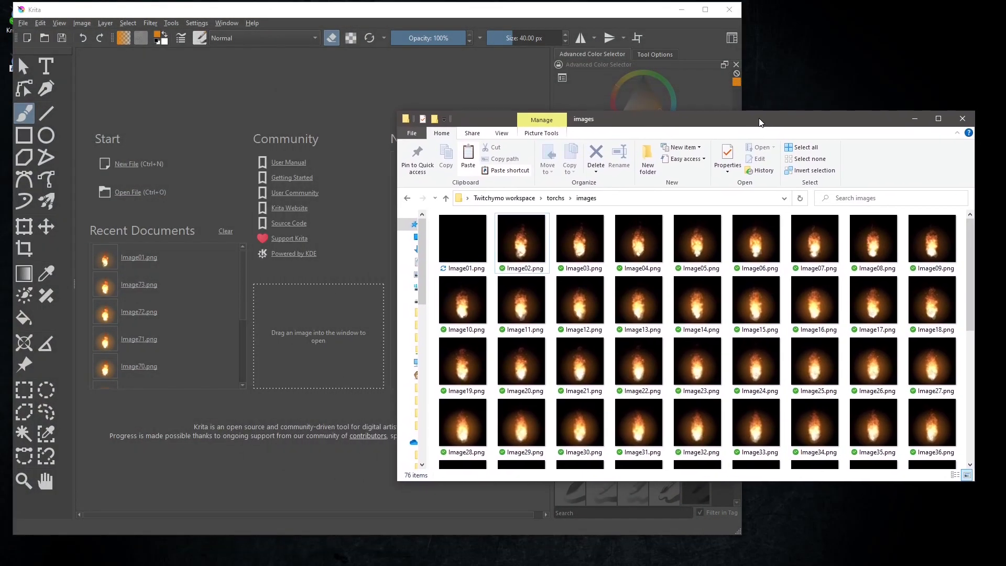
left_click(452, 226)
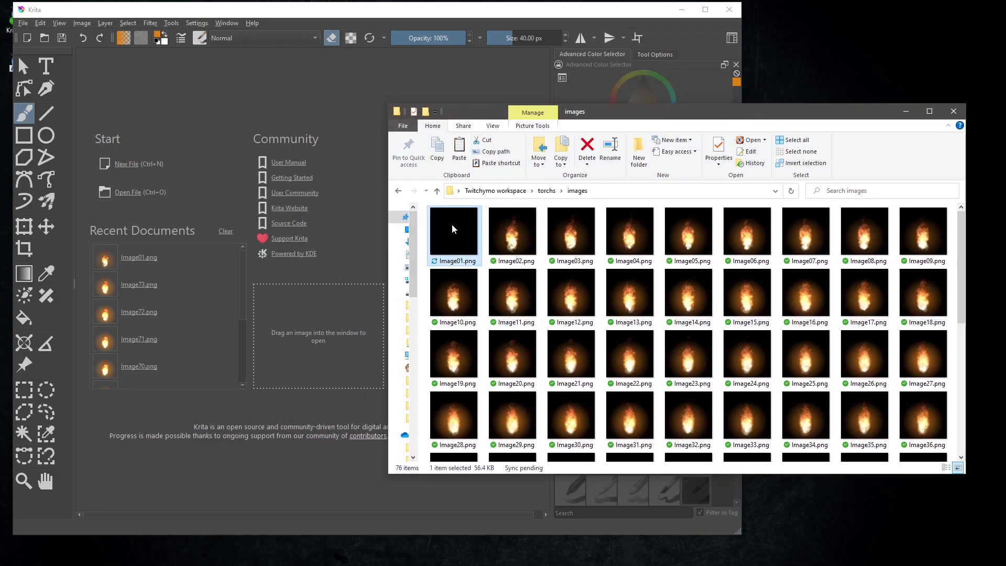
left_click_drag(451, 225, 275, 243)
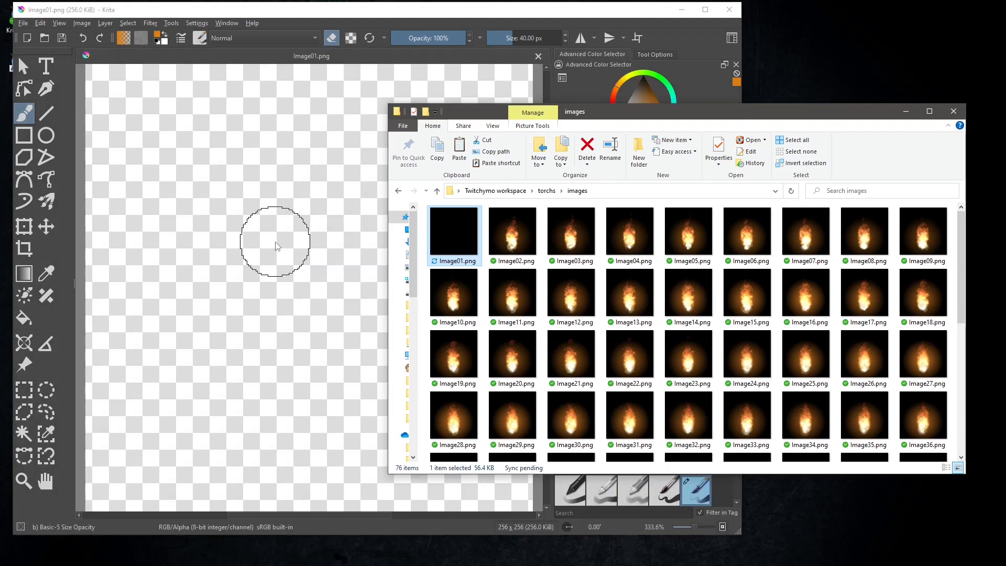
left_click(428, 20)
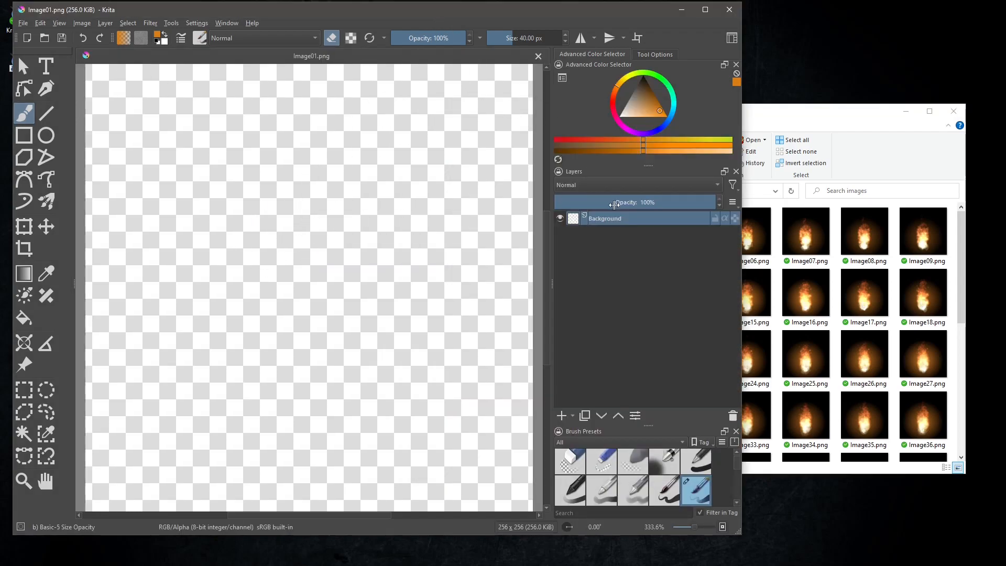
- Insert all frames from Image01.png to Image76.png into the open Krita document as many layers
left_click(786, 117)
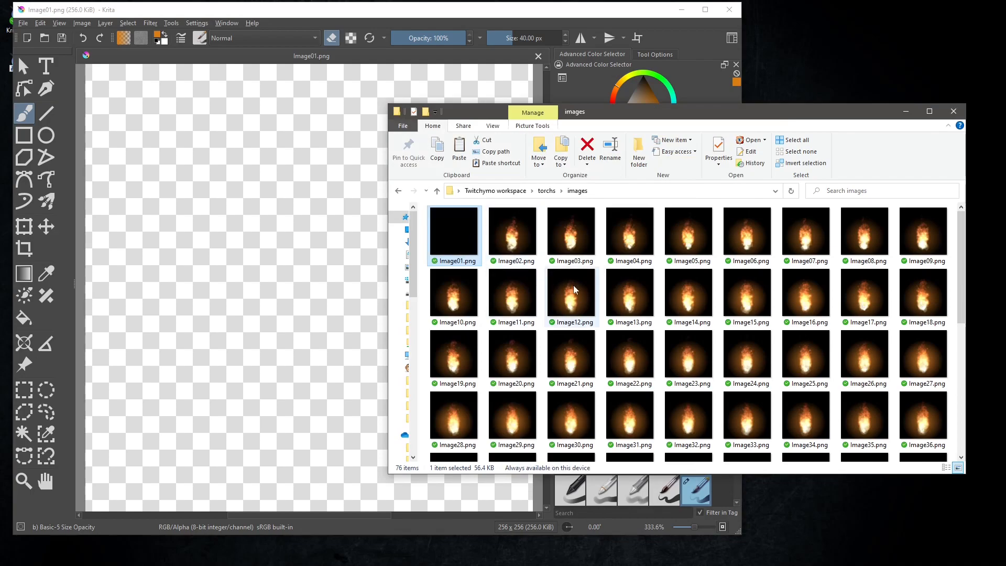
scroll(616, 313, "down", 5)
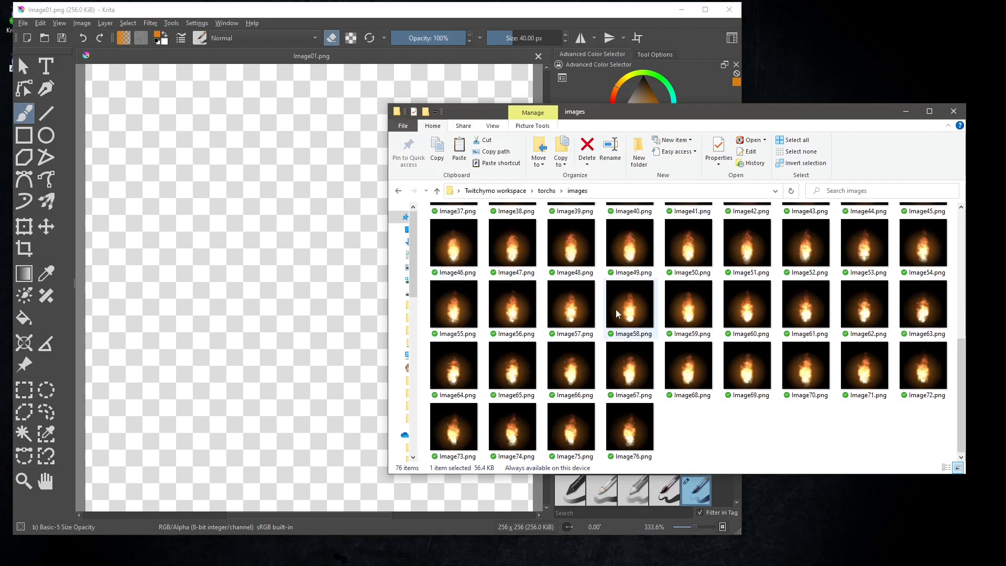
left_click(628, 433, "shift")
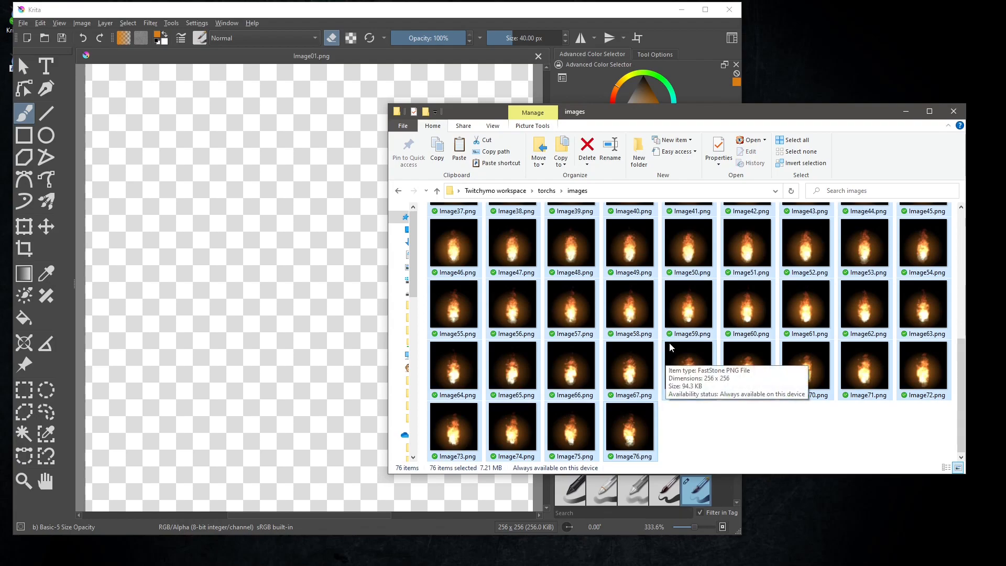
scroll(668, 341, "up", 5)
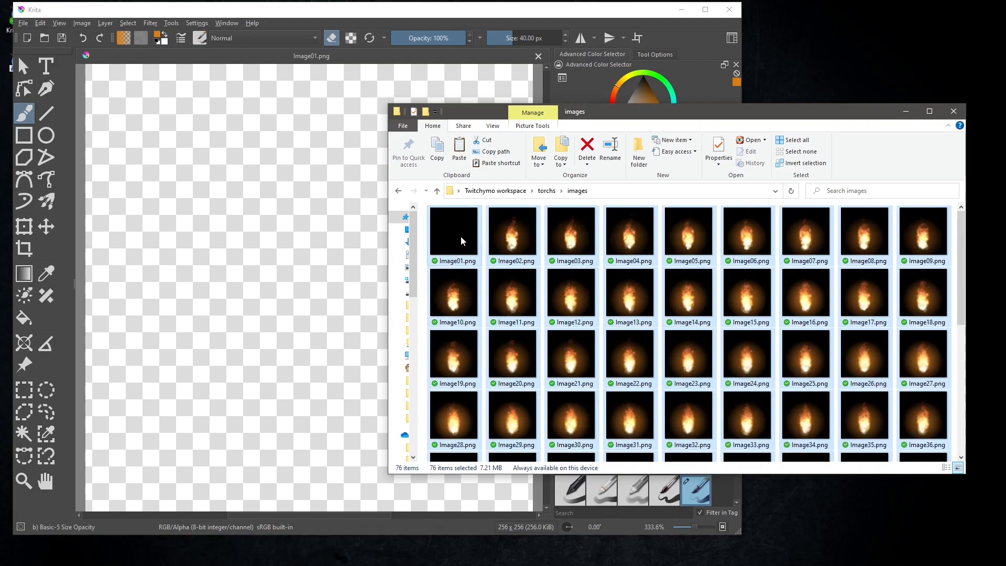
left_click_drag(458, 235, 303, 281)
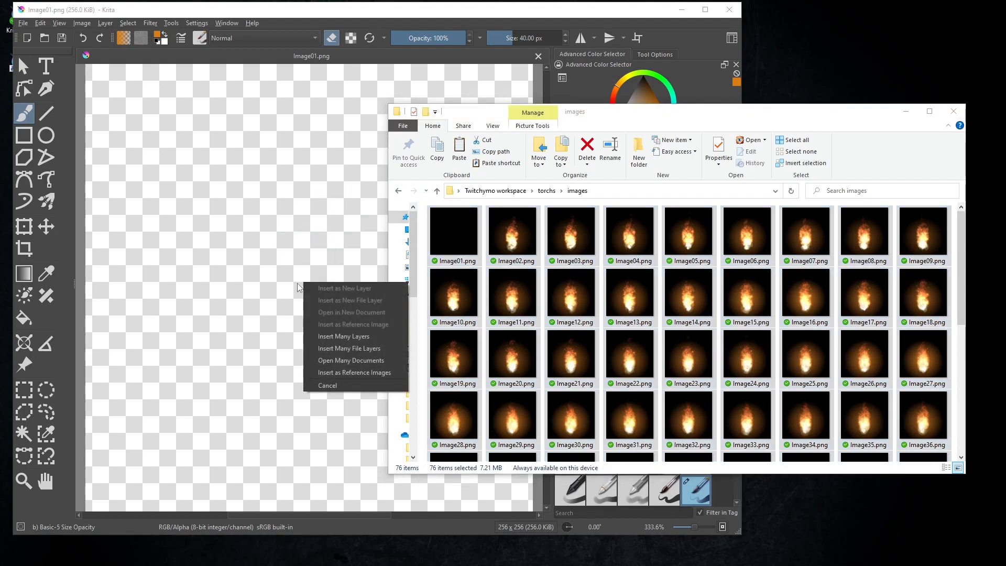
left_click(338, 338)
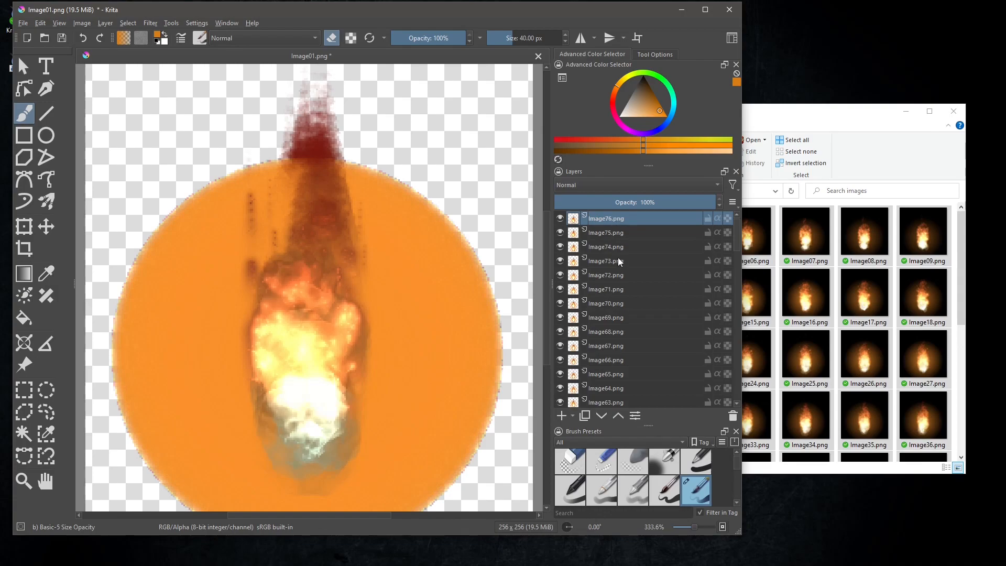
- Group the layers Image01.png to Image09.png with Quick Group and collapse the resulting group
scroll(618, 253, "down", 14)
scroll(631, 326, "down", 7)
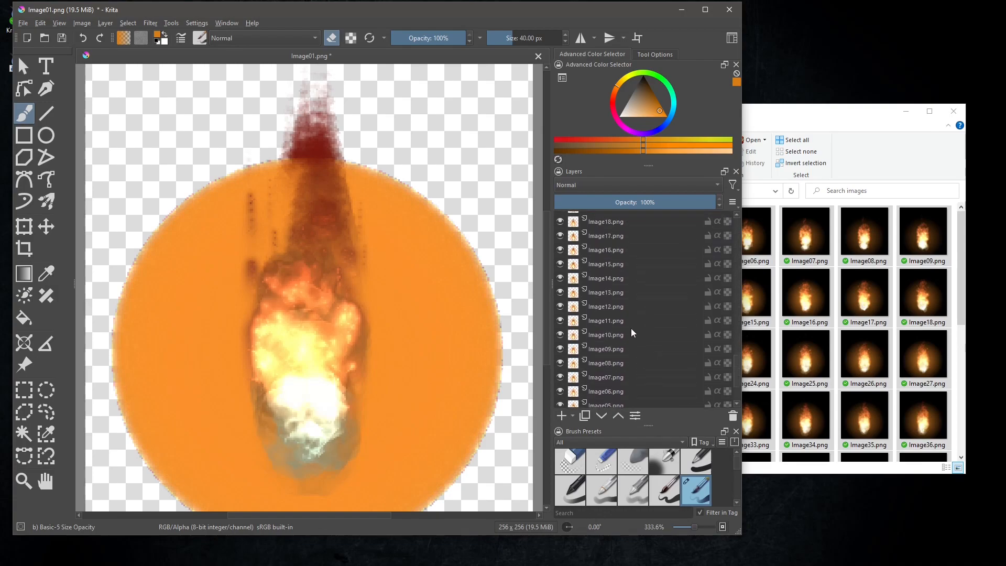
left_click(604, 401)
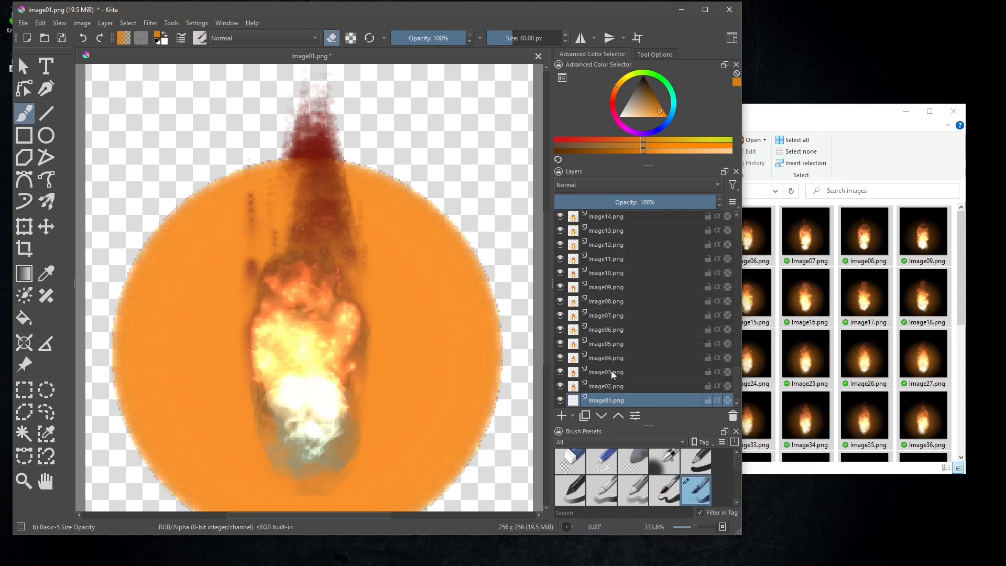
left_click(608, 286, "shift")
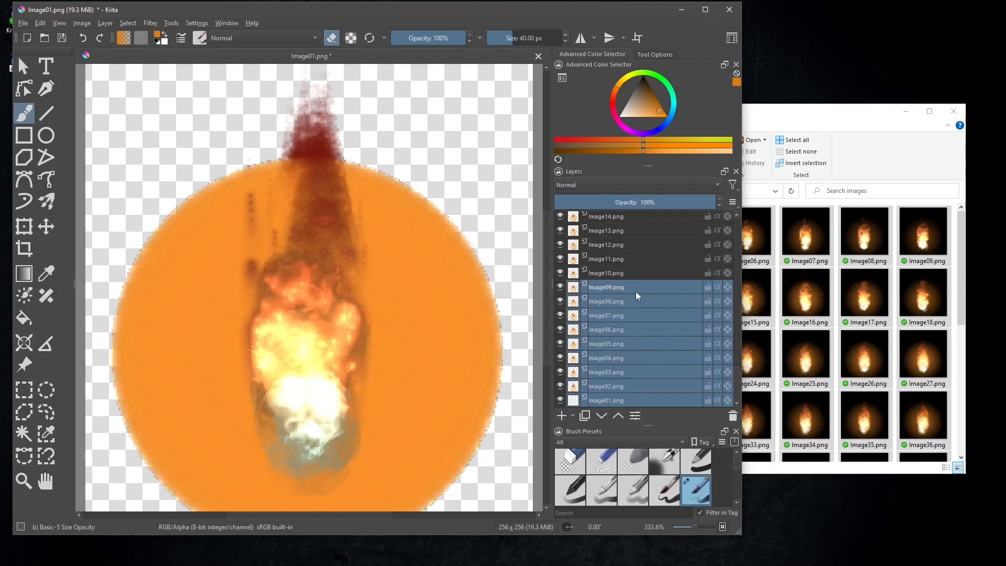
right_click(608, 287)
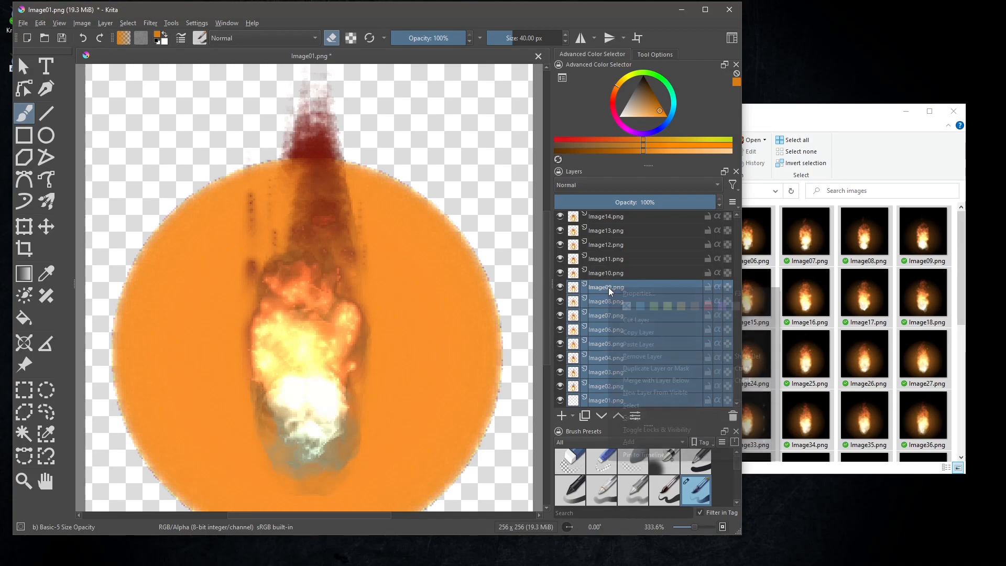
mouse_move(635, 419)
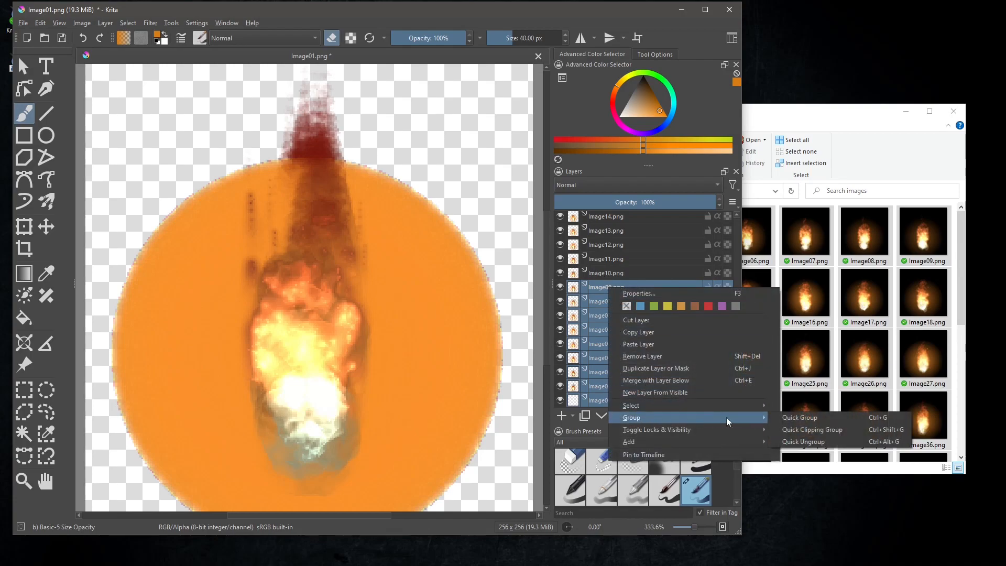
left_click(805, 416)
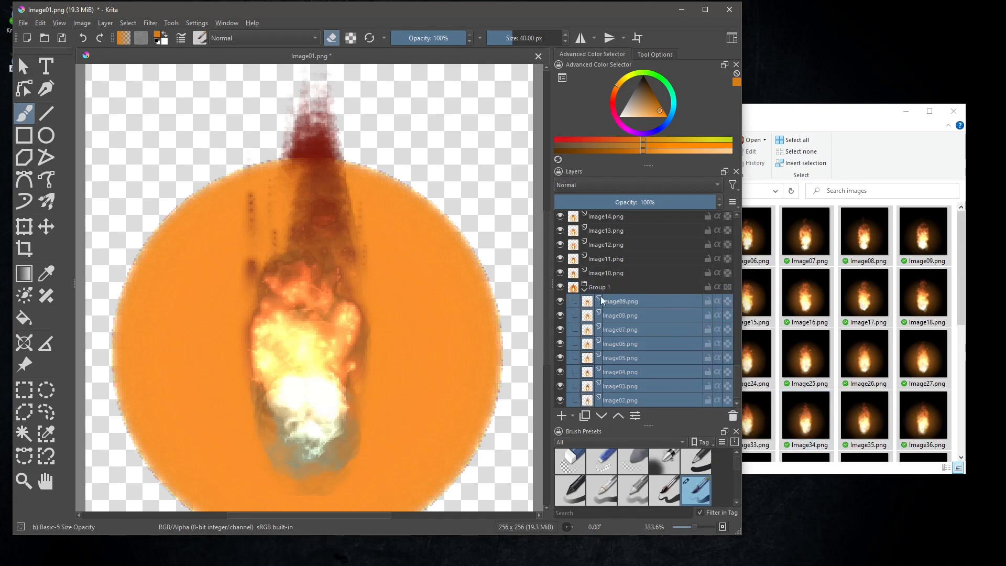
left_click(584, 289)
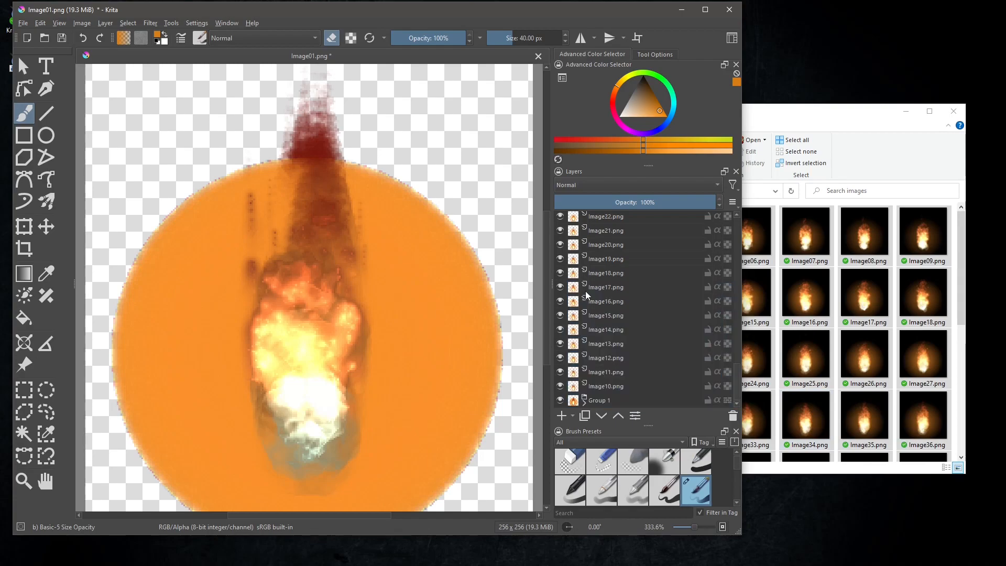
- Put the layers Image10.png to Image19.png into their own quick group and collapse it
left_click(605, 385)
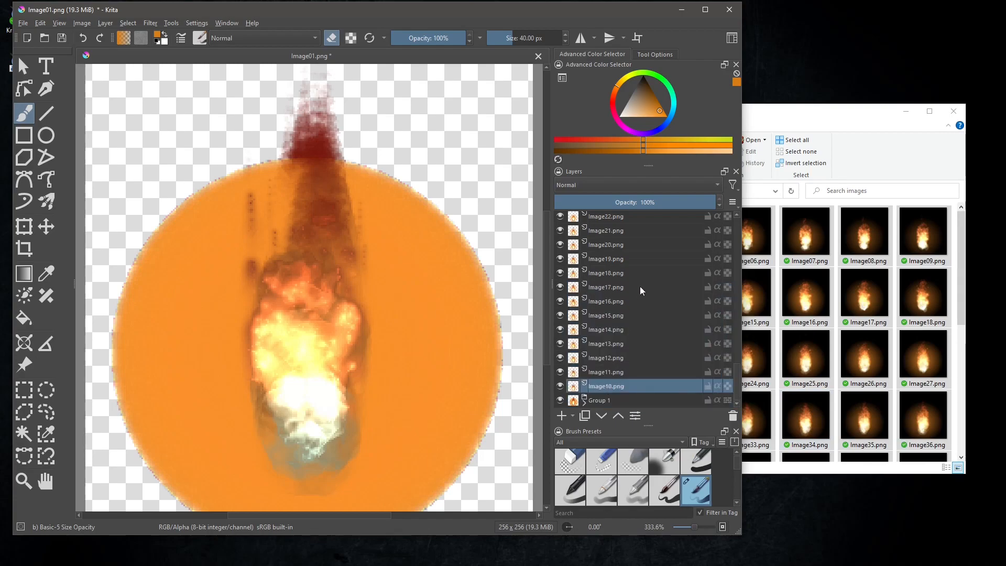
left_click(607, 258, "shift")
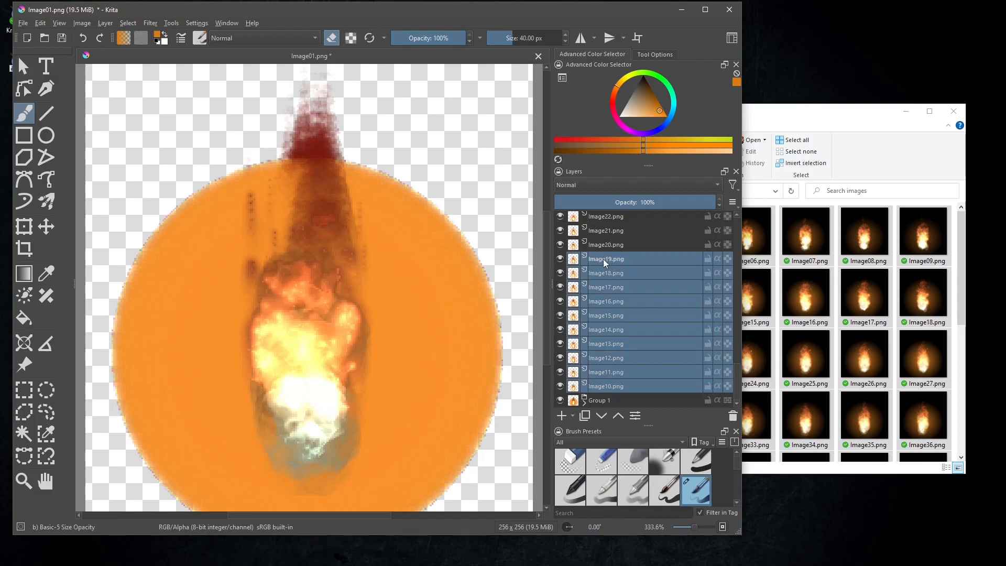
right_click(619, 337)
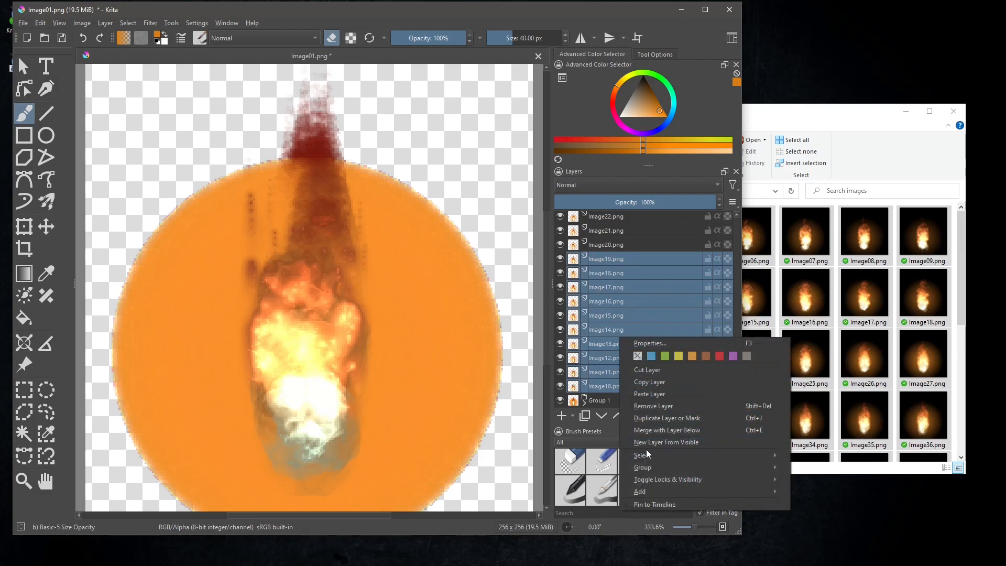
mouse_move(644, 466)
left_click(809, 466)
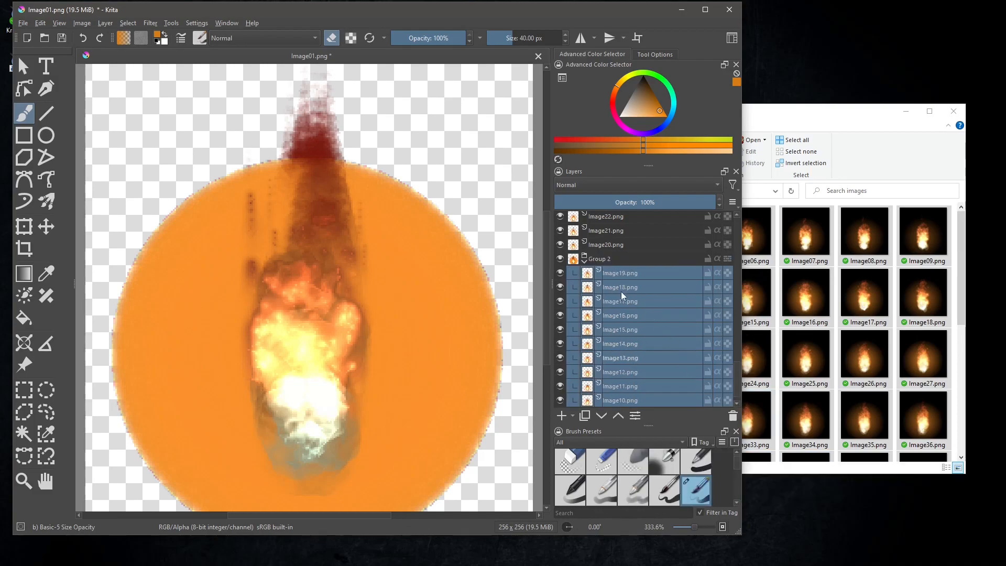
left_click(584, 262)
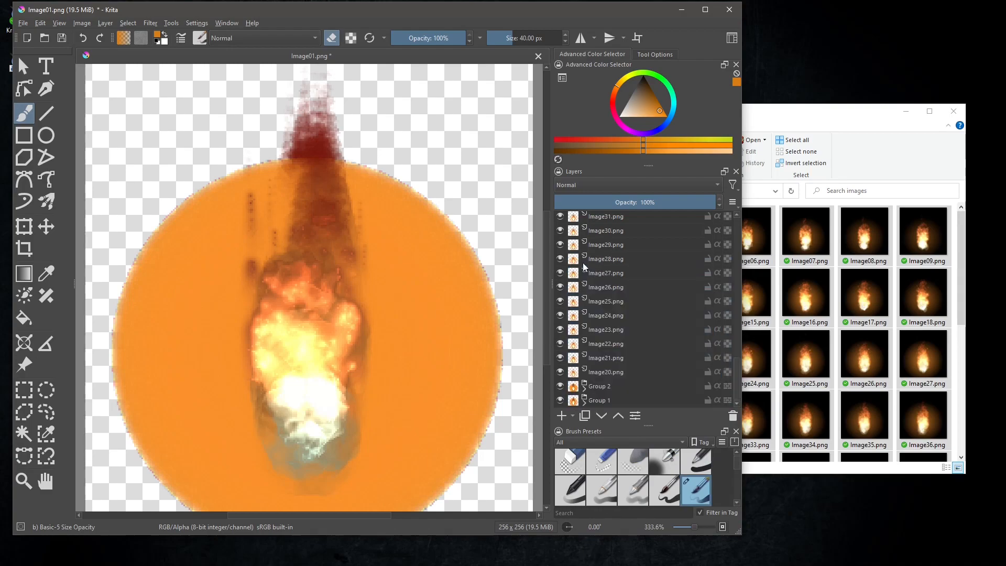
- Quick-group the layers Image20.png to Image29.png above the two existing groups
left_click(601, 372)
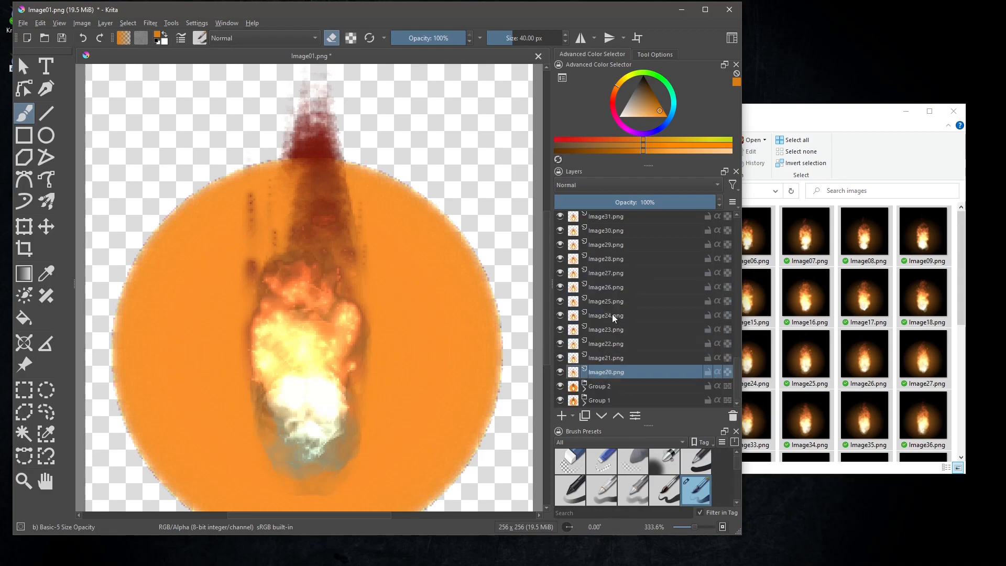
left_click(607, 244, "shift")
right_click(615, 287)
left_click(784, 410)
- Combine the layers Image30.png to Image39.png into a quick group
left_click(607, 357)
left_click(607, 229, "shift")
right_click(631, 269)
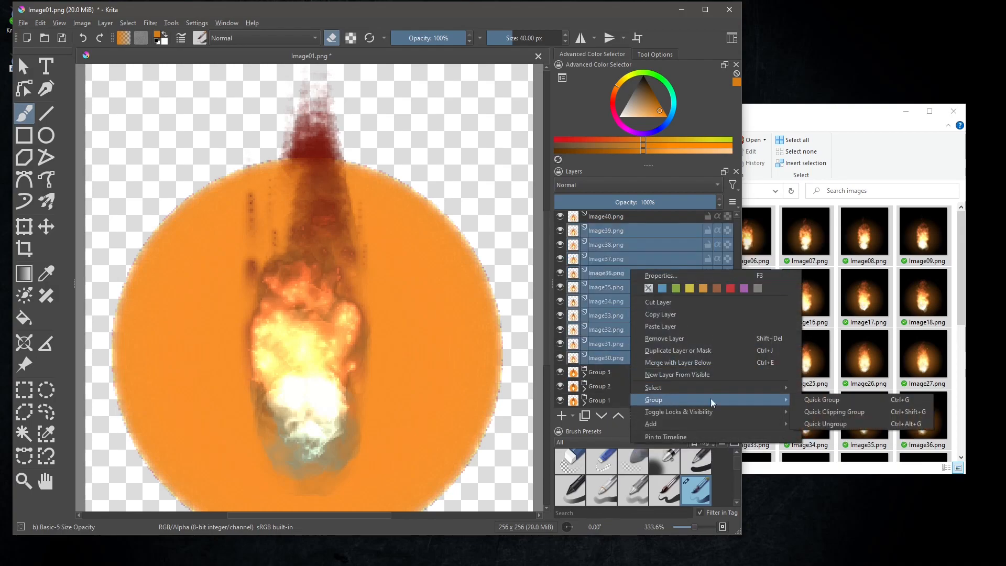
left_click(812, 410)
- Quick-group the layers Image40.png to Image49.png and collapse the group
left_click(601, 385)
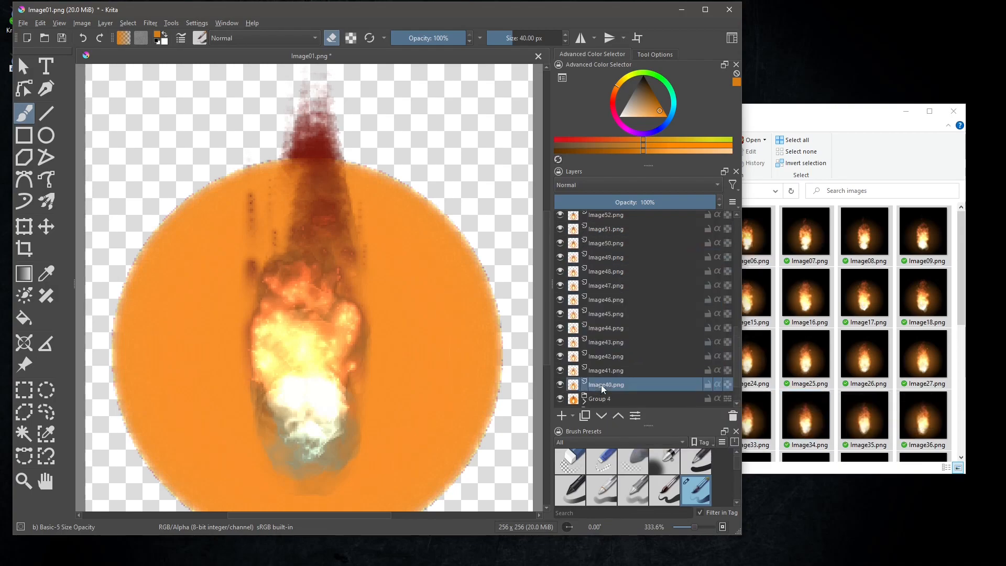
left_click(608, 259, "shift")
right_click(617, 294)
left_click(796, 428)
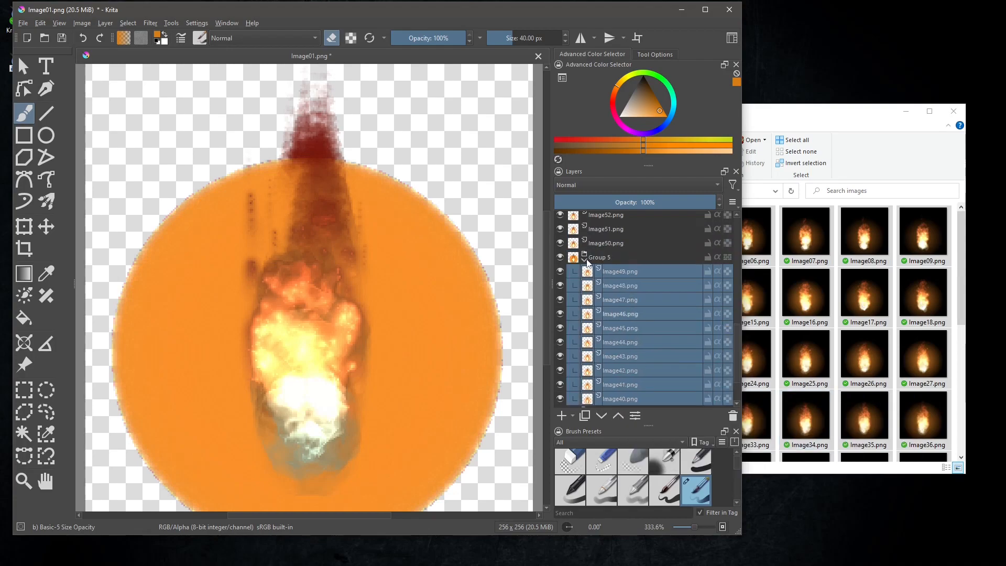
left_click(585, 260)
- Collect the layers Image50.png to Image59.png into a quick group
left_click(607, 371)
left_click(609, 243, "shift")
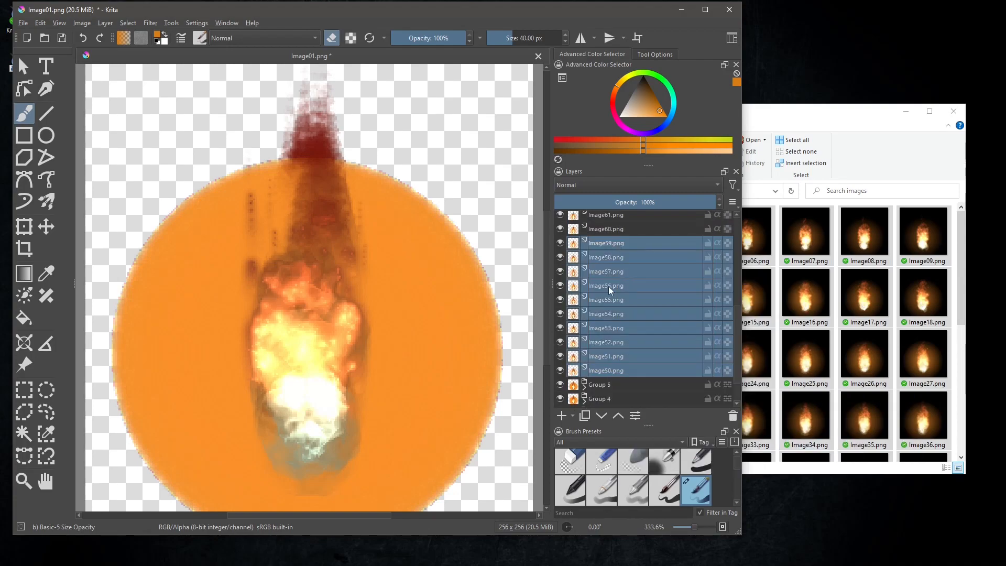
right_click(617, 298)
mouse_move(640, 417)
left_click(849, 423)
- Place the layers Image60.png to Image69.png together in a quick group
left_click(617, 315)
scroll(622, 310, "up", 2)
left_click(605, 269, "shift")
right_click(635, 329)
mouse_move(654, 458)
left_click(810, 459)
- Quick-group the remaining layers Image70.png to Image76.png and collapse the group
left_click(602, 301)
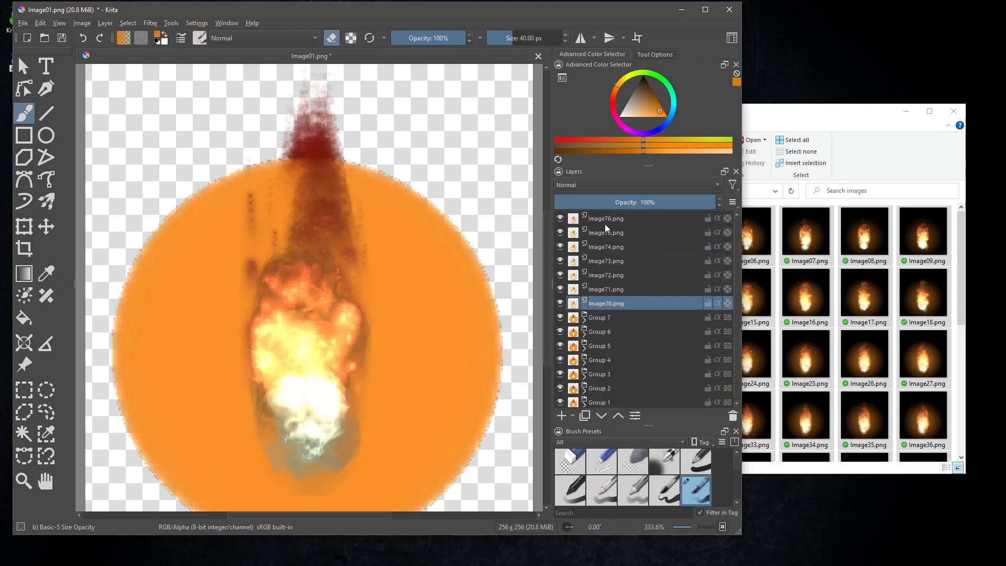
left_click(605, 218, "shift")
right_click(619, 257)
mouse_move(681, 387)
left_click(807, 388)
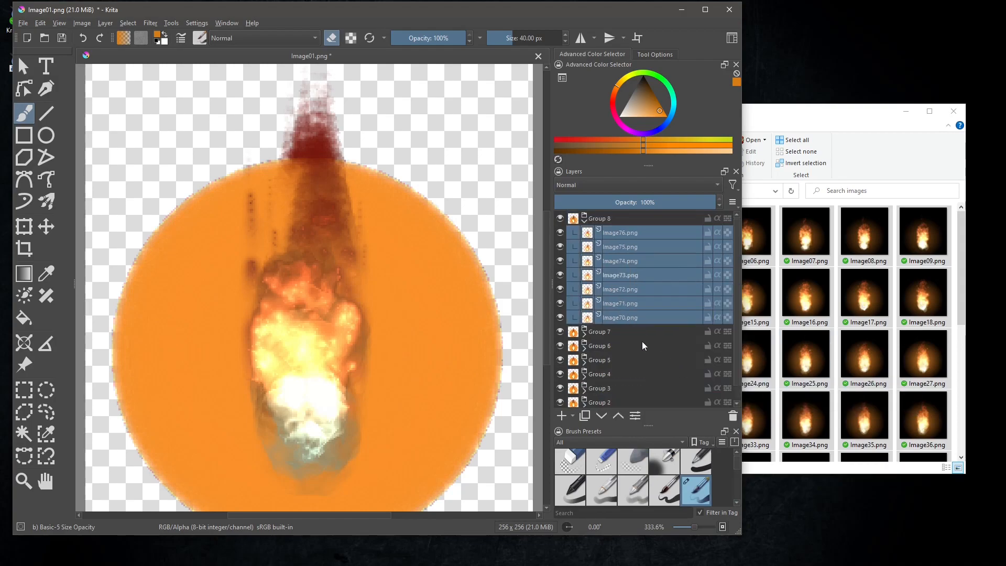
left_click(584, 220)
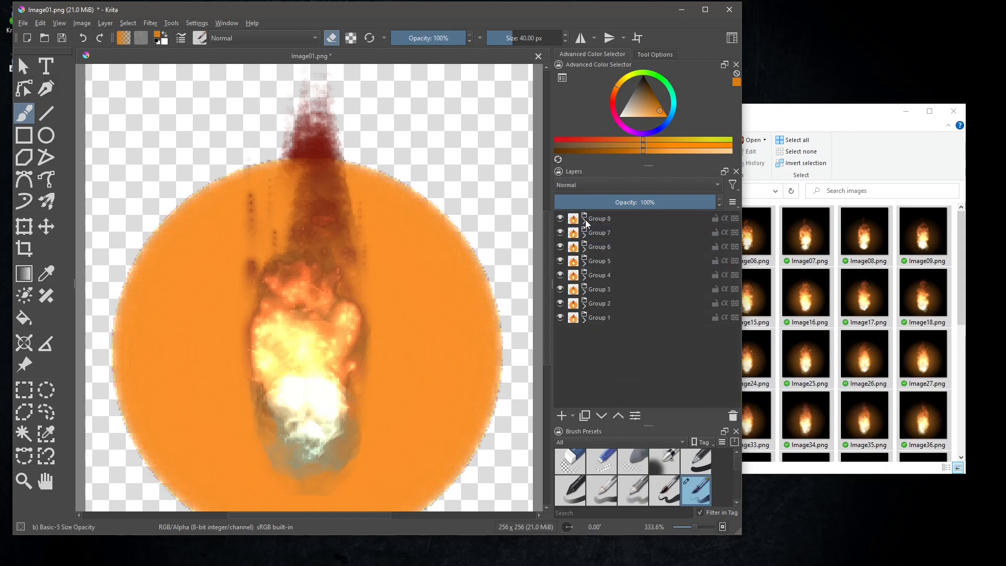
- Reverse the layer order inside Group 1 so it runs from Image01.png at the top to Image09.png at the bottom, and collapse it
left_click(584, 319)
scroll(623, 337, "down", 1)
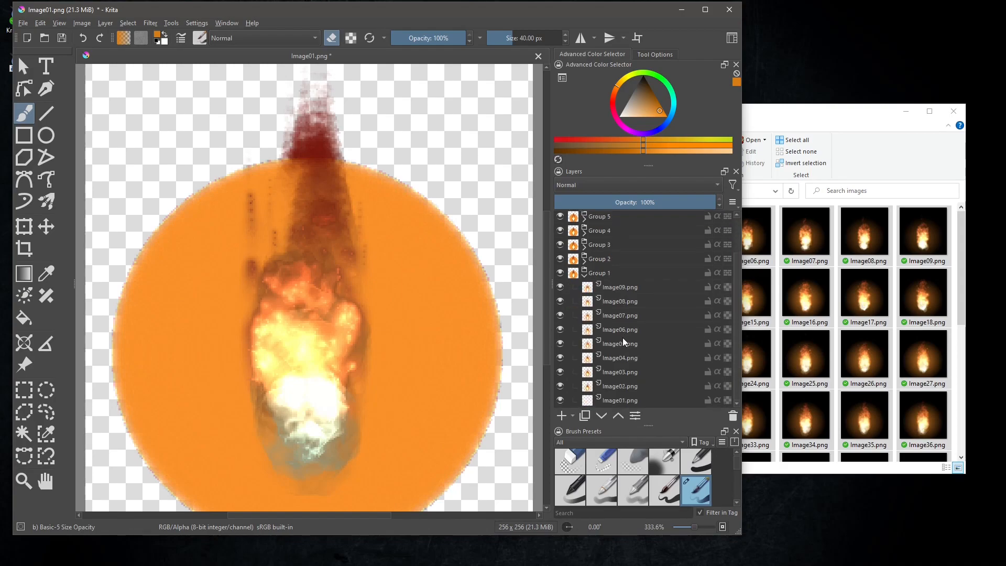
left_click(619, 399)
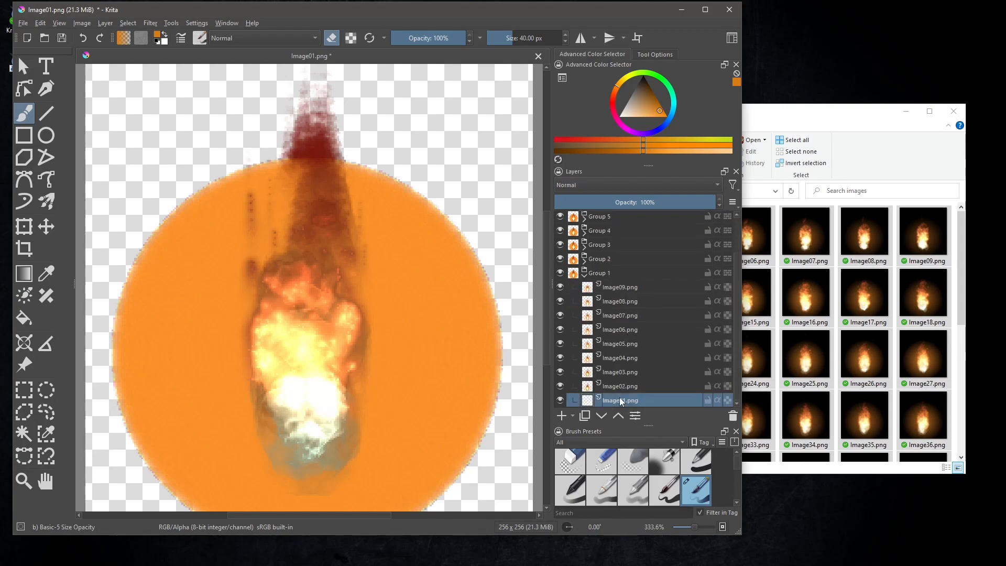
left_click_drag(619, 400, 653, 288)
left_click_drag(615, 401, 663, 299)
left_click_drag(620, 400, 655, 312)
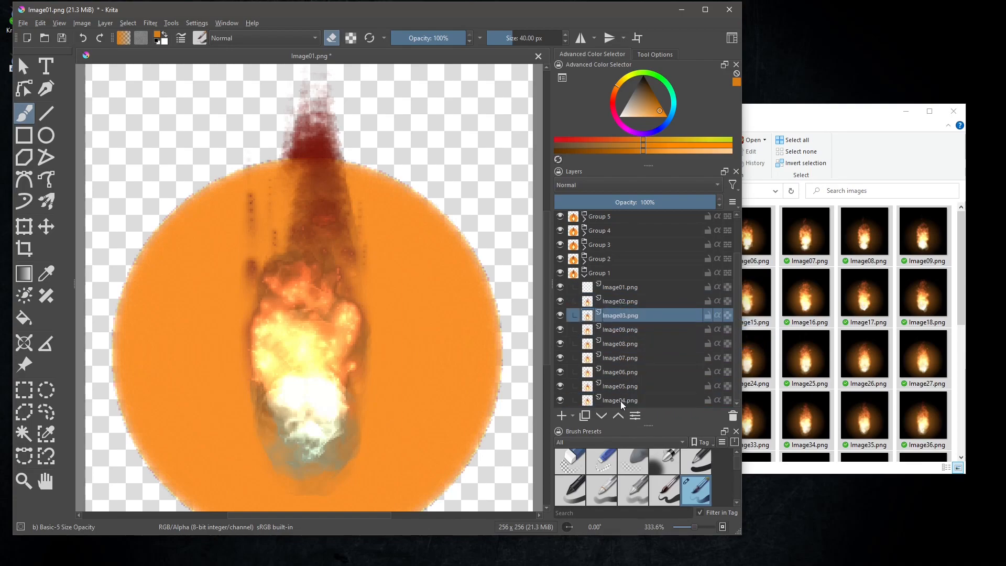
left_click_drag(618, 402, 660, 327)
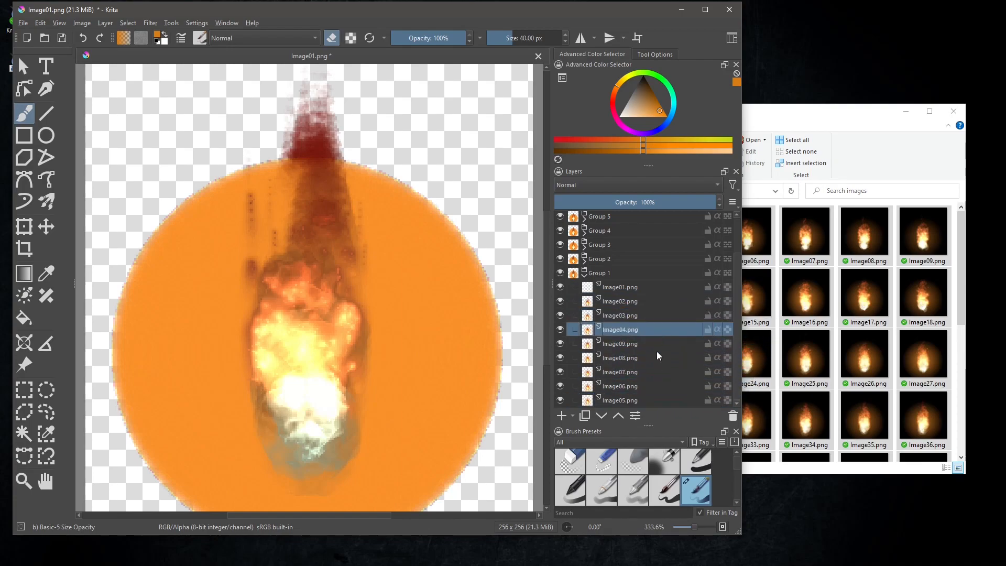
left_click_drag(626, 401, 644, 340)
left_click_drag(614, 401, 646, 354)
left_click_drag(614, 400, 643, 368)
mouse_move(614, 402)
left_mouse_down()
mouse_move(639, 381)
mouse_move(631, 410)
left_mouse_up()
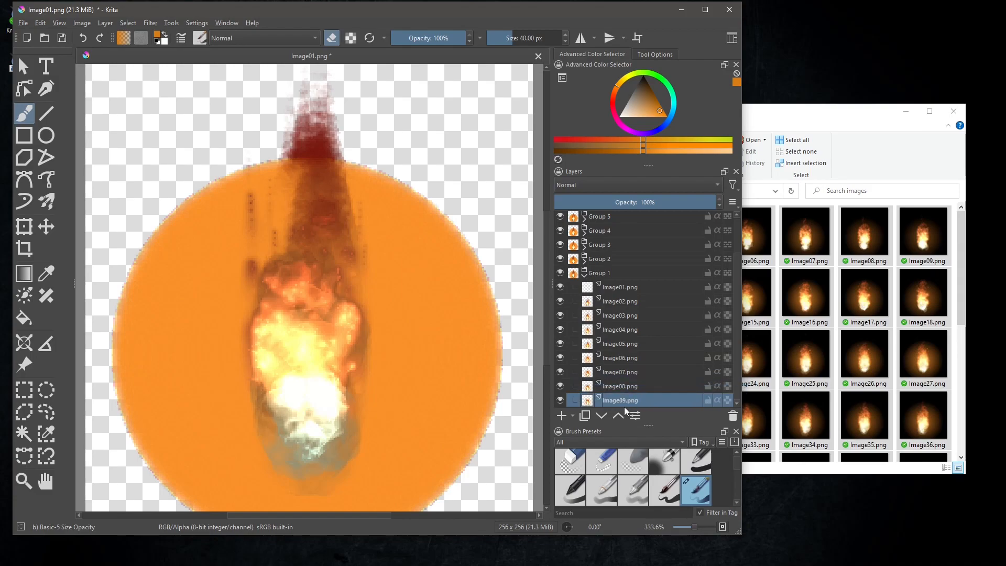
left_click(585, 277)
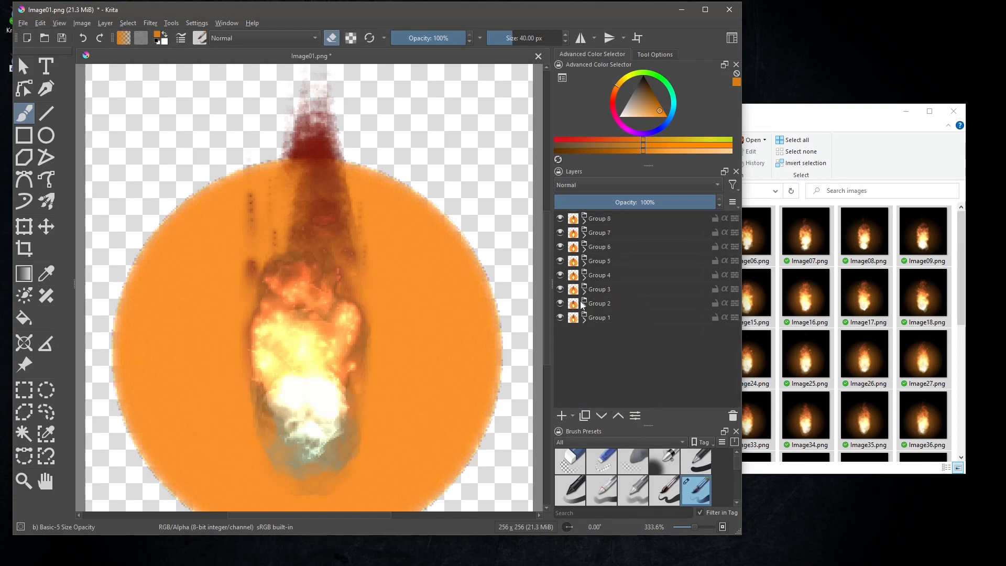
- Expand Group 2, reorder its layers to run from Image10.png down to Image19.png, and collapse it
left_click(585, 305)
scroll(604, 316, "down", 2)
left_click_drag(620, 387, 649, 268)
left_click_drag(619, 387, 650, 309)
left_click_drag(622, 386, 643, 324)
left_click_drag(622, 386, 652, 301)
left_click(584, 247)
- Reverse the layers of Group 3 so the lowest frame number is on top, and collapse the group
left_click(584, 291)
scroll(602, 336, "down", 1)
left_click_drag(623, 390, 653, 342)
left_click_drag(620, 390, 661, 276)
left_click(584, 249)
- Reorder the layers in Group 4 into ascending frame order from the top down, and collapse the group
left_click(585, 275)
scroll(586, 277, "down", 1)
left_click_drag(628, 375, 655, 316)
left_click_drag(632, 375, 656, 248)
left_click(585, 236)
- Arrange the layers in Group 5 with the lowest-numbered frame first, and collapse the group
left_click(584, 261)
scroll(591, 285, "down", 3)
left_click_drag(629, 361, 661, 306)
left_click_drag(636, 350, 623, 289)
left_click(583, 250)
- Reorder Group 6 to run from Image50.png at the top to Image59.png at the bottom, and collapse it
left_click(583, 249)
left_click_drag(620, 388, 623, 303)
left_click_drag(620, 388, 628, 317)
left_click_drag(620, 388, 629, 333)
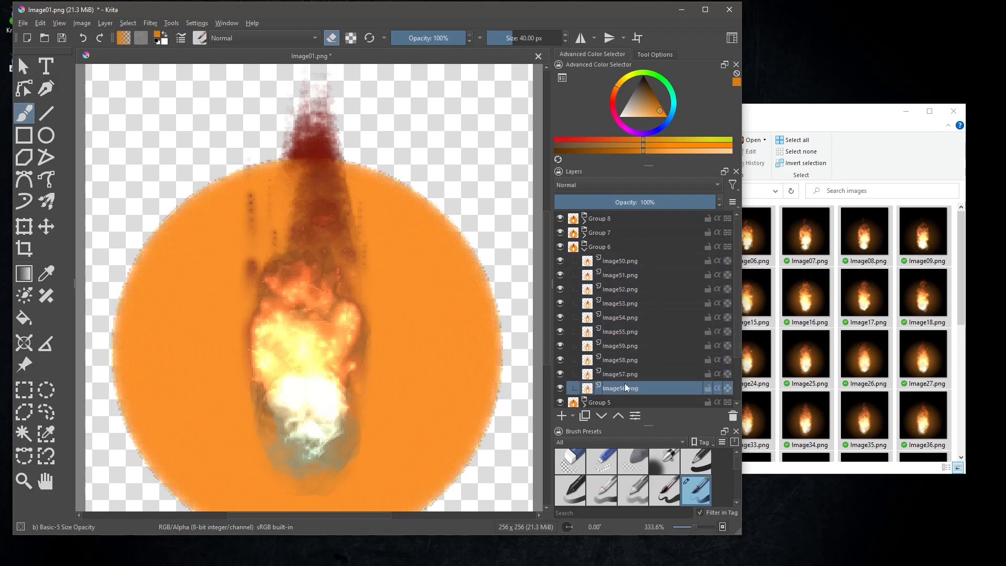
left_click_drag(620, 388, 663, 288)
left_click(583, 249)
- Reverse the layer order in Group 7 so its frames ascend from the top down, and collapse the group
left_click(583, 235)
left_click_drag(621, 373, 659, 296)
left_click_drag(624, 373, 654, 314)
left_click_drag(628, 373, 649, 329)
left_click_drag(626, 373, 649, 240)
left_click(583, 232)
- Reorder Group 8 to run from Image70.png at the top to Image76.png at the bottom, and collapse it
left_click(583, 218)
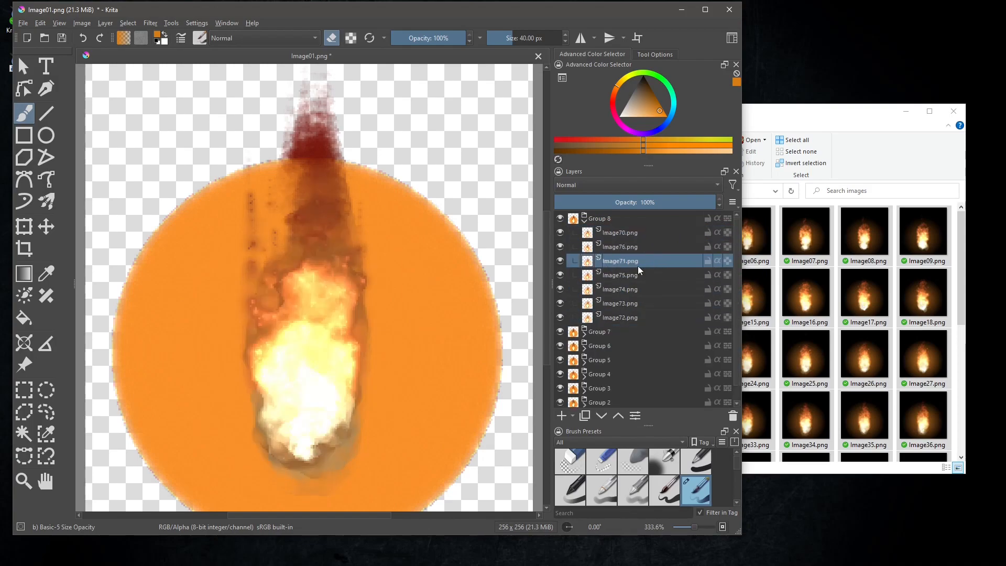
left_click_drag(621, 315, 656, 256)
left_click_drag(623, 317, 655, 288)
left_click(584, 220)
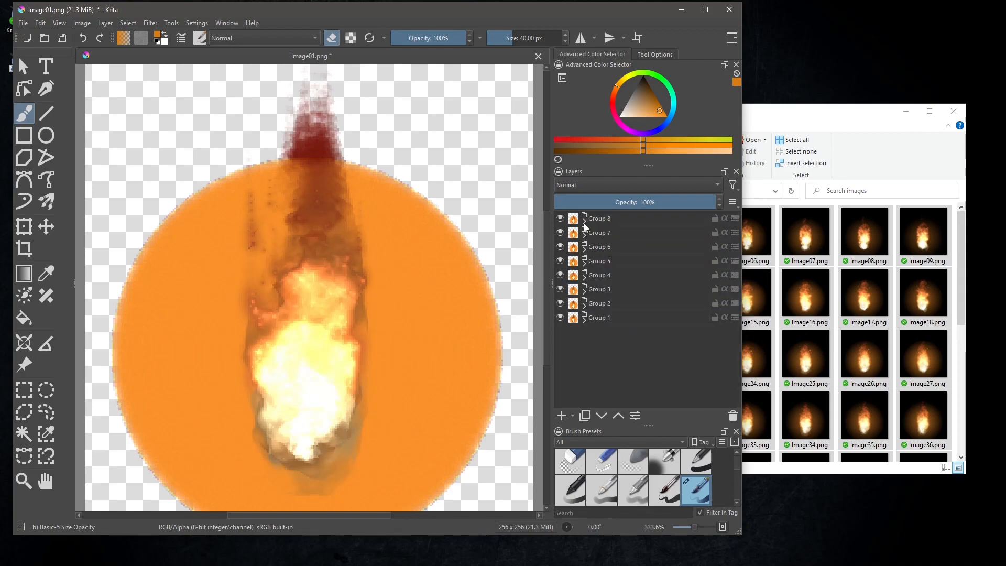
- Move Group 1 to the top of the layer stack, above Group 8
left_click(584, 320)
left_click(584, 320)
left_click_drag(596, 318, 630, 217)
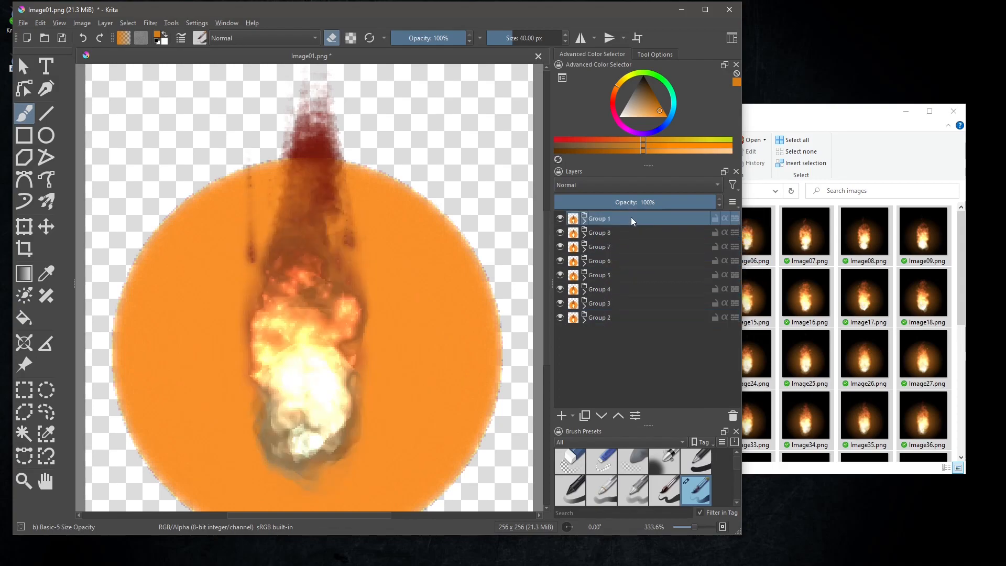
- Expand Groups 1 and 2 and move layers Image10.png to Image19.png out of Group 2 into Group 1, directly below Image09.png
left_click(584, 222)
scroll(619, 322, "down", 1)
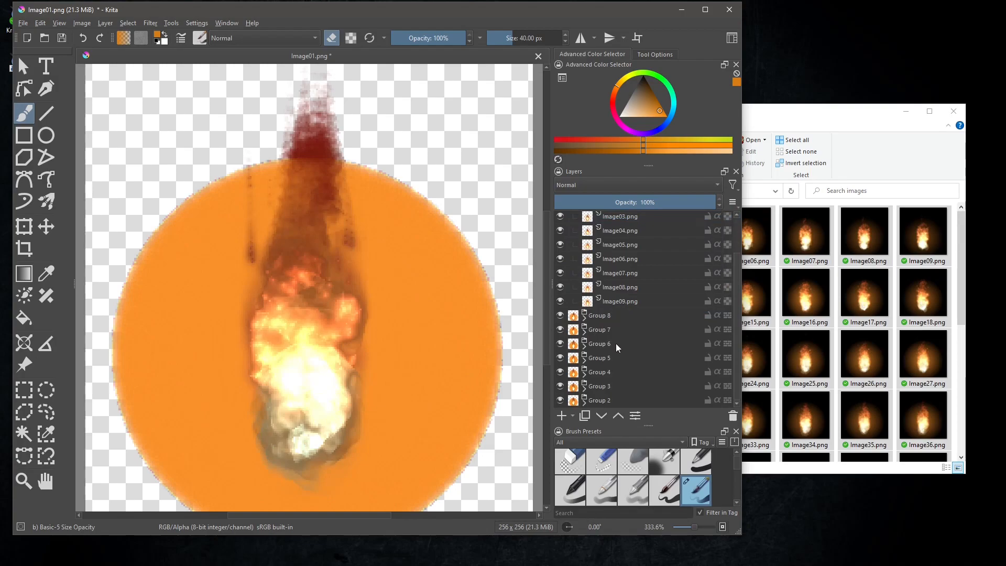
left_click(584, 403)
scroll(619, 375, "down", 2)
scroll(619, 375, "down", 2)
left_click(620, 274)
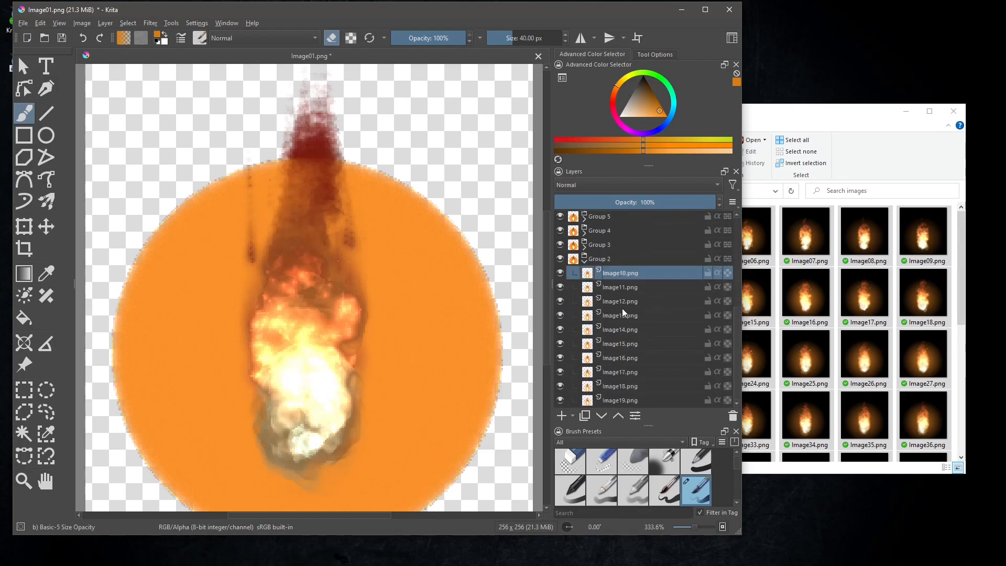
left_click(622, 399, "shift")
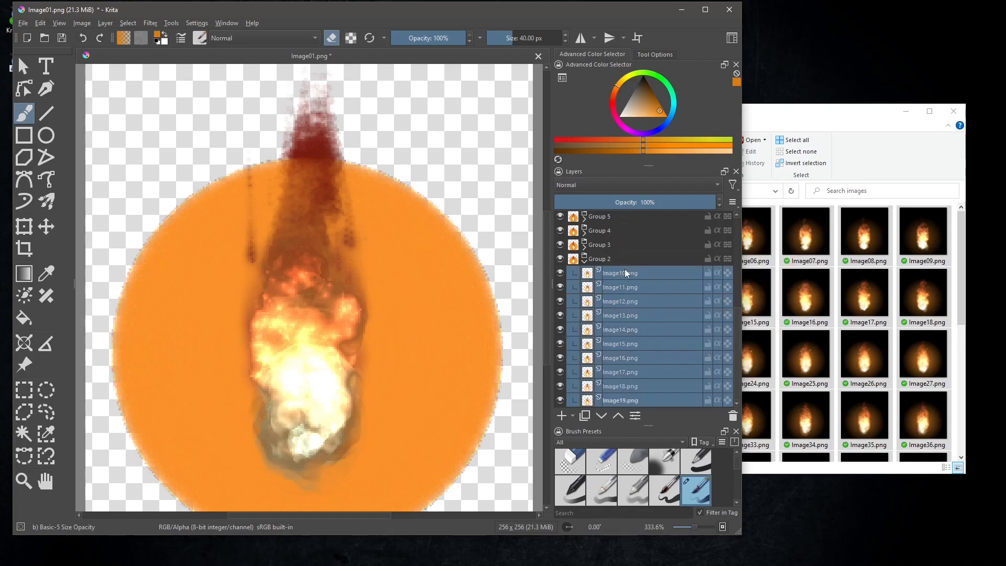
left_click_drag(630, 275, 658, 265)
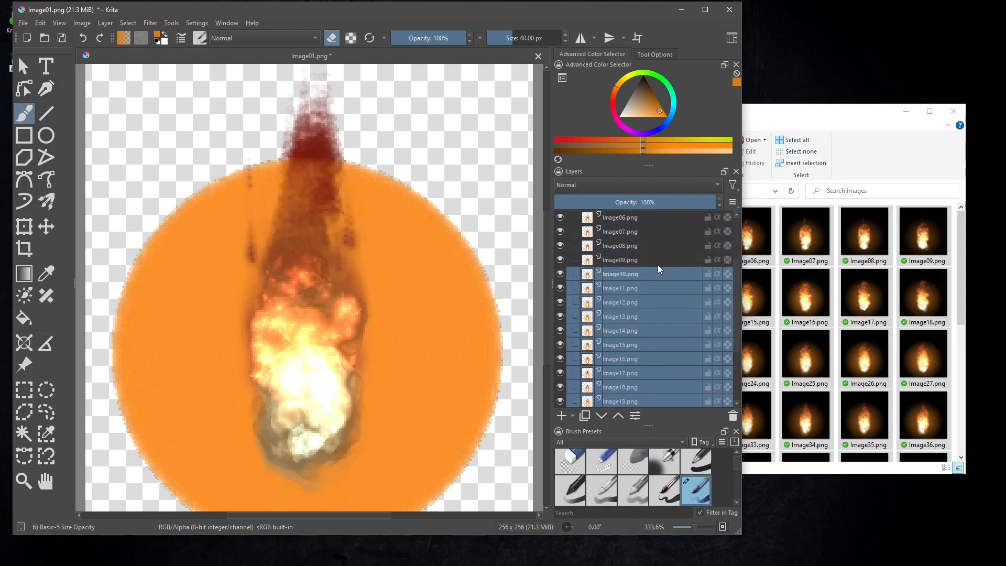
scroll(650, 277, "down", 3)
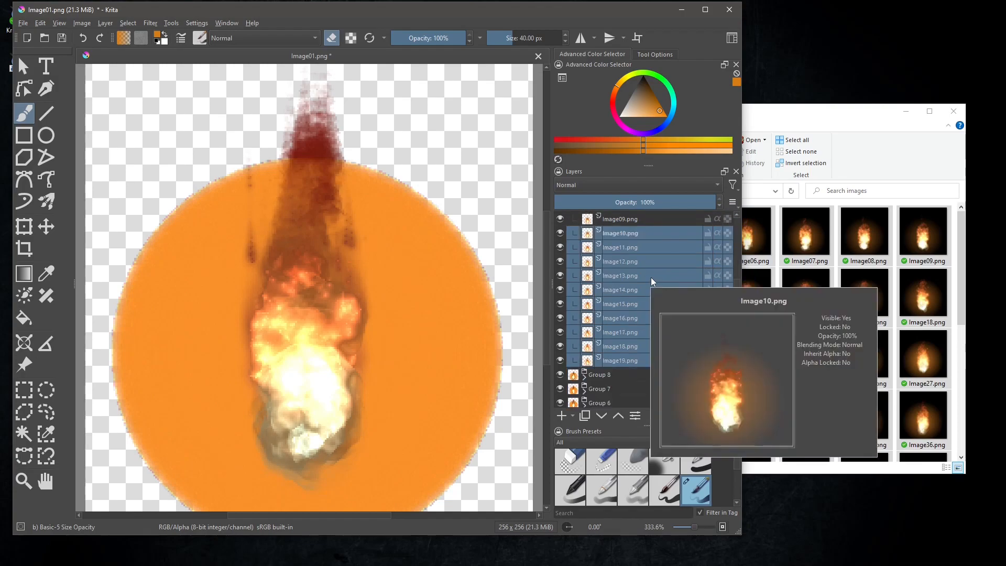
- Delete the emptied Group 2 from the layer stack
left_click(604, 400)
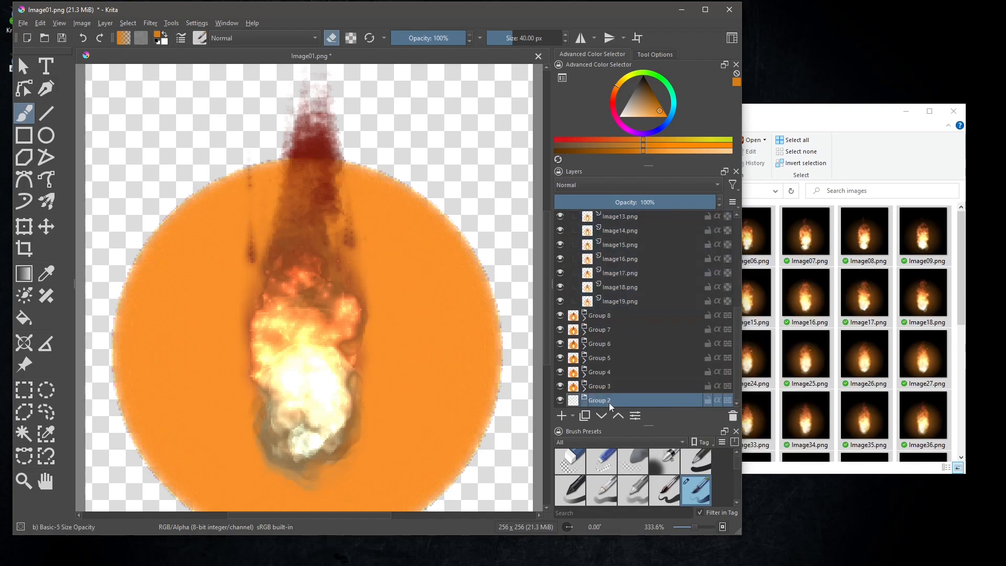
left_click(733, 415)
- Move layers Image20.png to Image29.png from Group 3 into Group 1 directly below Image19.png, and delete the emptied Group 3
left_click(584, 401)
scroll(616, 366, "down", 3)
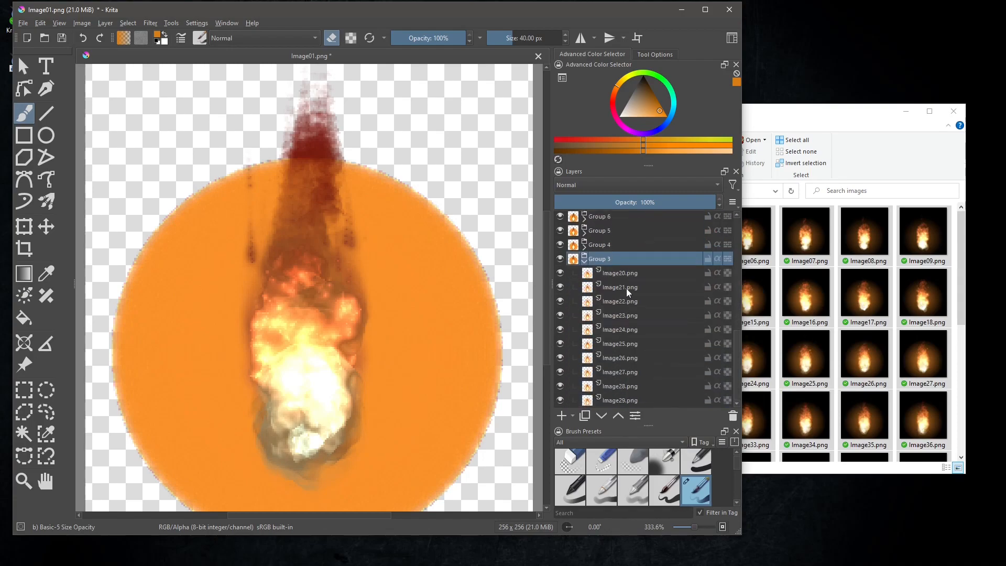
left_click(620, 273)
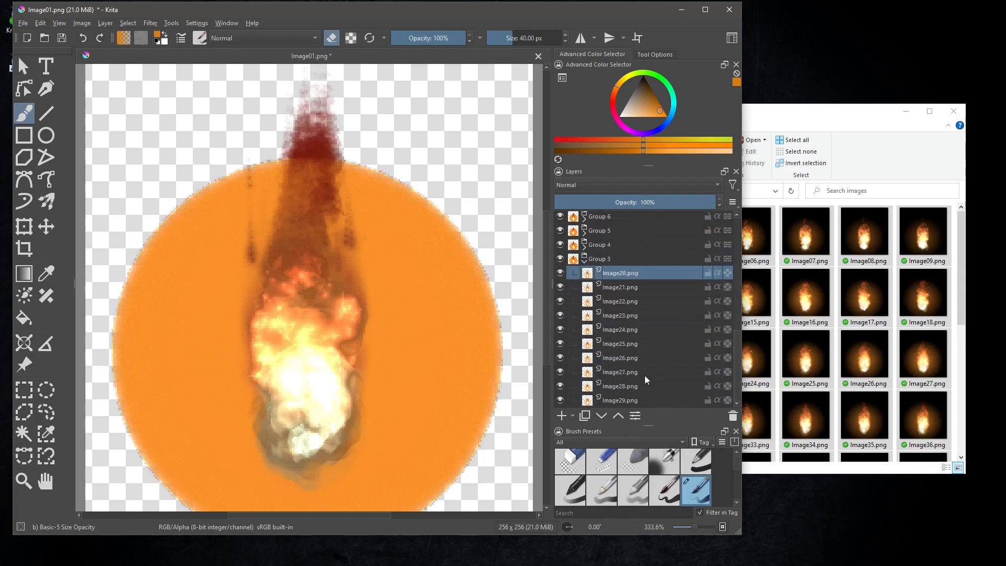
left_click(629, 398, "shift")
left_click_drag(613, 275, 639, 238)
left_click(601, 403)
left_click(733, 415)
- Move layers Image30.png to Image39.png from Group 4 into Group 1 directly below Image29.png, and delete the emptied Group 4
left_click(584, 402)
scroll(635, 361, "down", 4)
left_click(623, 274)
left_click(617, 399, "shift")
left_click_drag(633, 291, 633, 356)
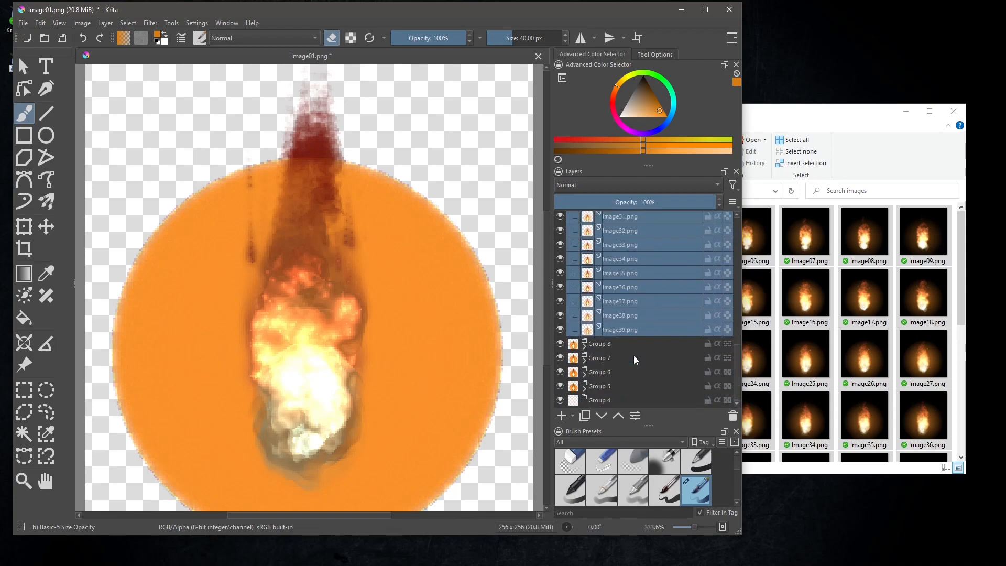
scroll(633, 360, "down", 1)
left_click(608, 401)
left_click(732, 416)
- Move layers Image40.png to Image49.png from Group 5 into Group 1 directly below Image39.png, and delete the emptied Group 5
left_click(584, 402)
scroll(610, 335, "down", 4)
left_click(616, 275)
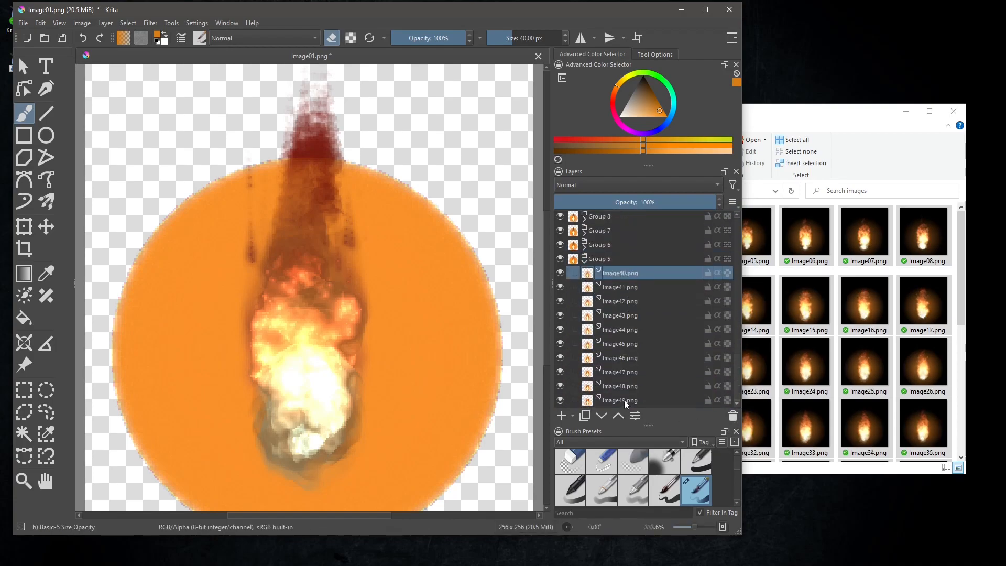
left_click(624, 400, "shift")
left_click_drag(633, 262, 644, 236)
scroll(628, 336, "down", 1)
left_click(623, 401)
left_click(732, 416)
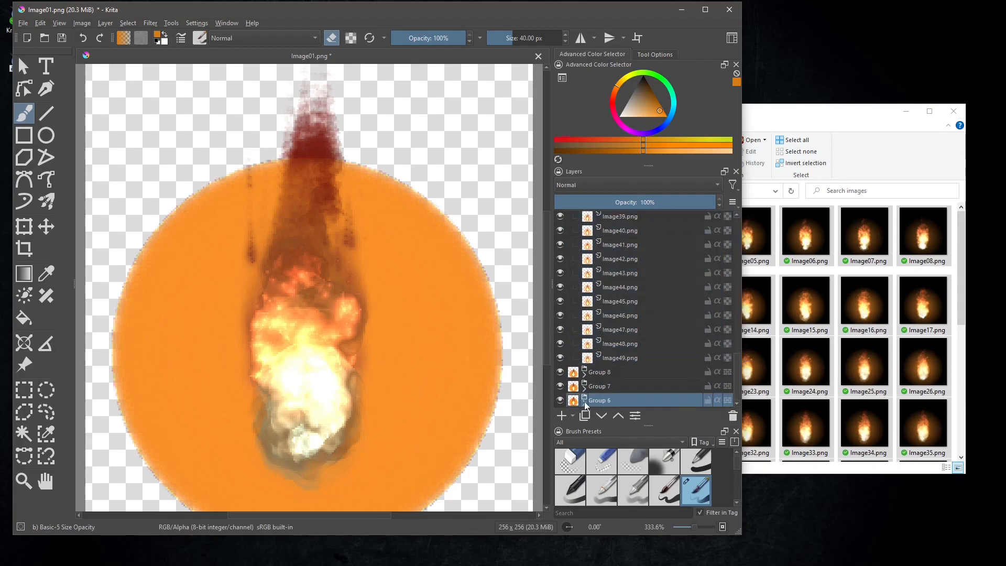
- Move all frame layers from Group 6 into Group 1 directly below Image49.png, and delete the emptied Group 6
left_click(584, 402)
scroll(608, 335, "down", 4)
left_click(616, 273)
left_click(627, 400, "shift")
left_click_drag(616, 269, 648, 227)
left_click(605, 401)
left_click(732, 416)
- Move all frame layers from Group 7 to the end of Group 1, directly above Group 8, and delete the emptied Group 7
left_click(584, 402)
scroll(610, 361, "down", 4)
left_click(616, 274)
left_click(628, 400, "shift")
left_click_drag(616, 271, 644, 234)
scroll(628, 375, "down", 1)
left_click(624, 400)
left_click(733, 416)
- Move layers Image70.png to Image76.png from Group 8 into Group 1 directly below Image69.png, and delete the emptied Group 8
left_click(584, 402)
scroll(611, 336, "down", 3)
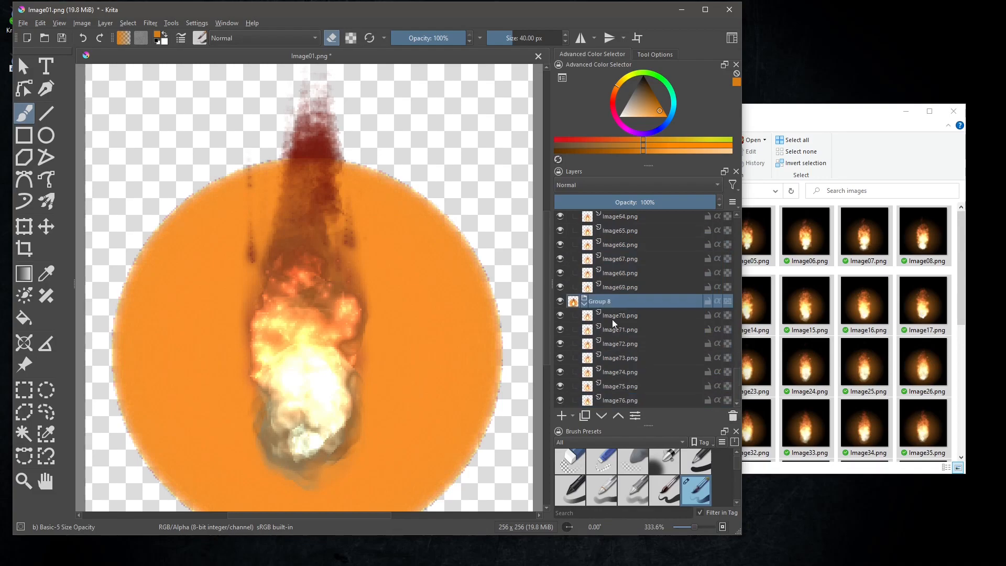
left_click(611, 319)
left_click(624, 401, "shift")
left_click_drag(615, 315, 642, 293)
left_click(595, 399)
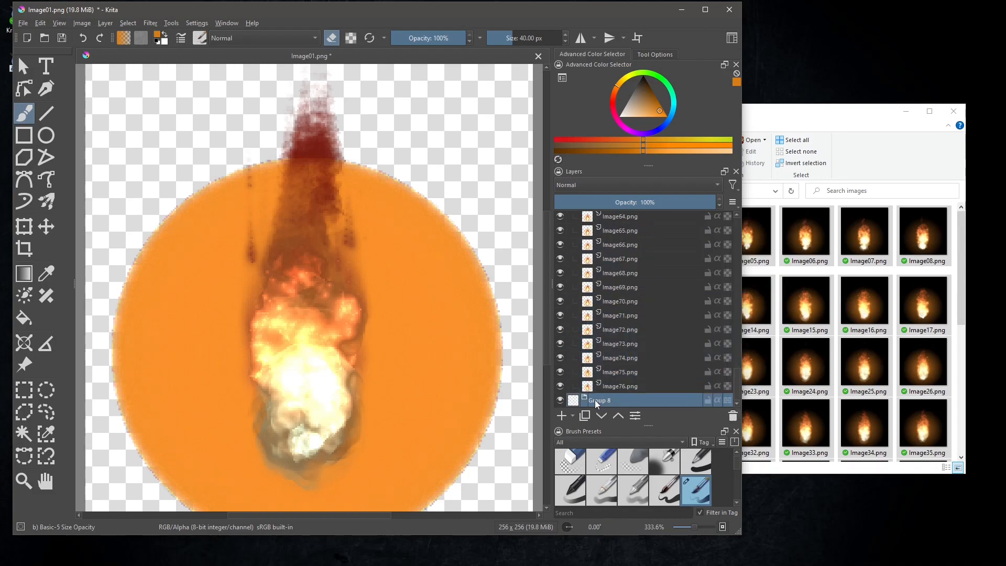
left_click(733, 417)
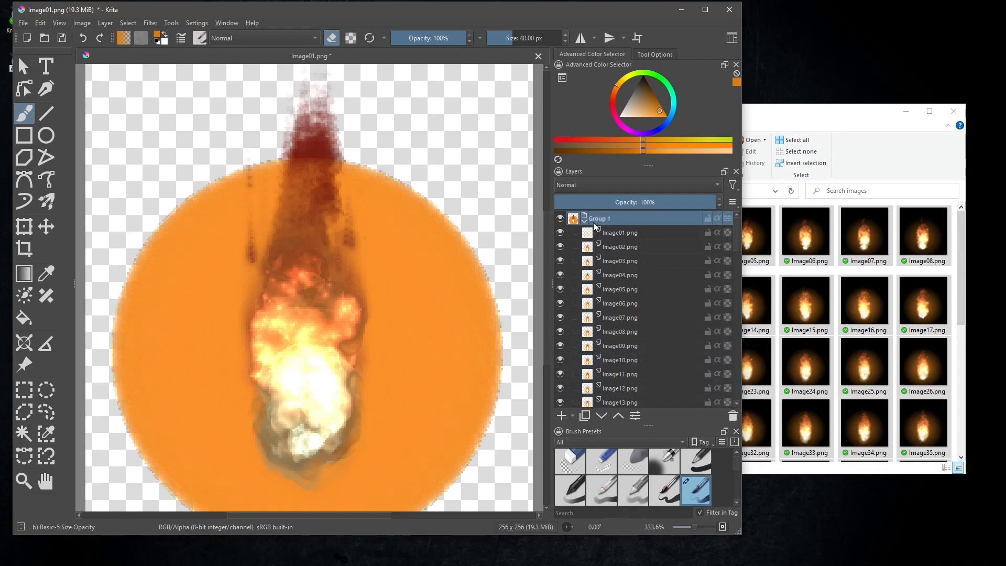
- Check the frame order inside Group 1 and rename the group to Flames
left_click(584, 221)
left_click(584, 221)
scroll(663, 254, "down", 10)
scroll(655, 268, "down", 11)
scroll(675, 255, "up", 20)
double_click(601, 219)
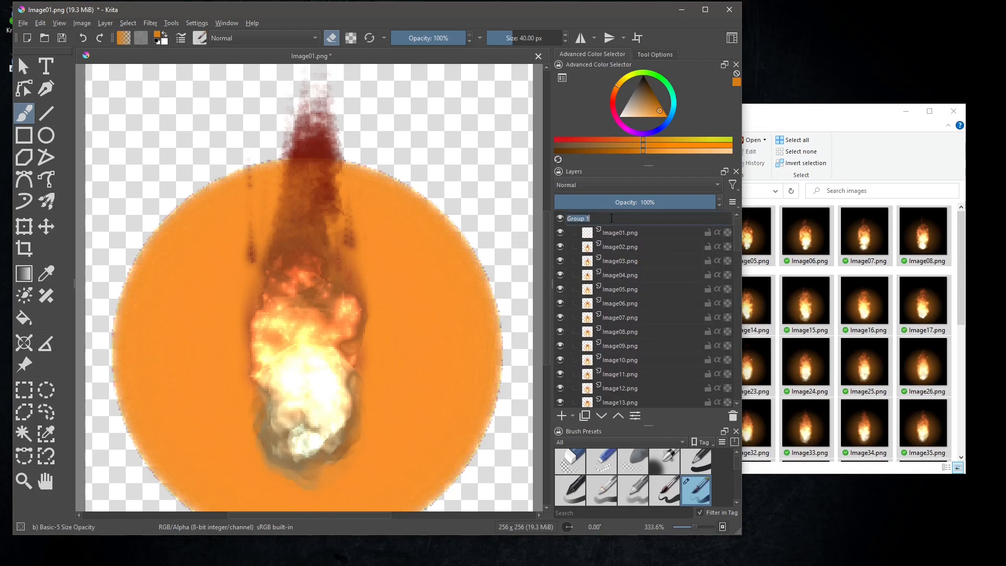
mouse_move(611, 218)
type("Fi")
key("Return")
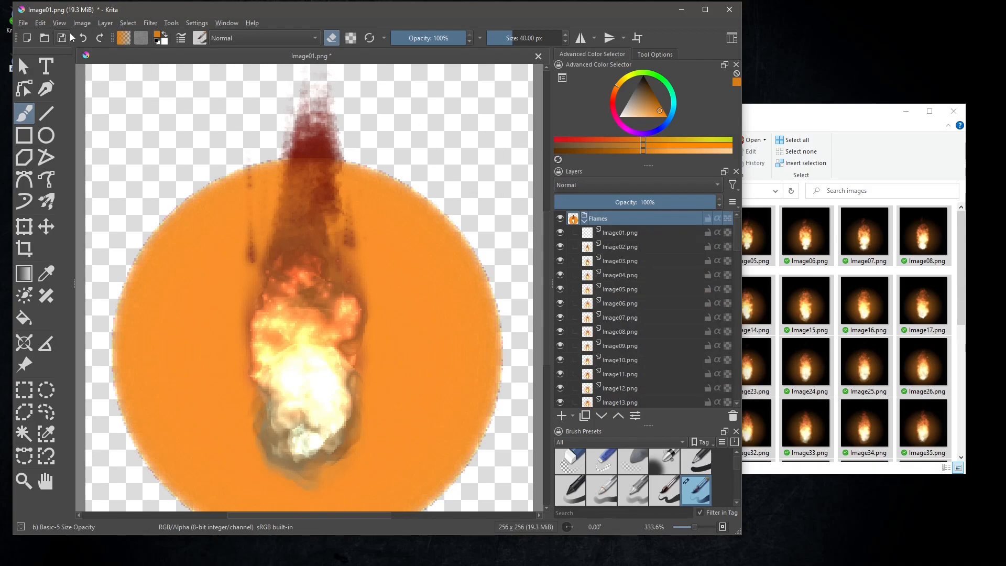
- Save the document as a Photoshop image (*.psd) named Flames in the images folder
left_click(23, 23)
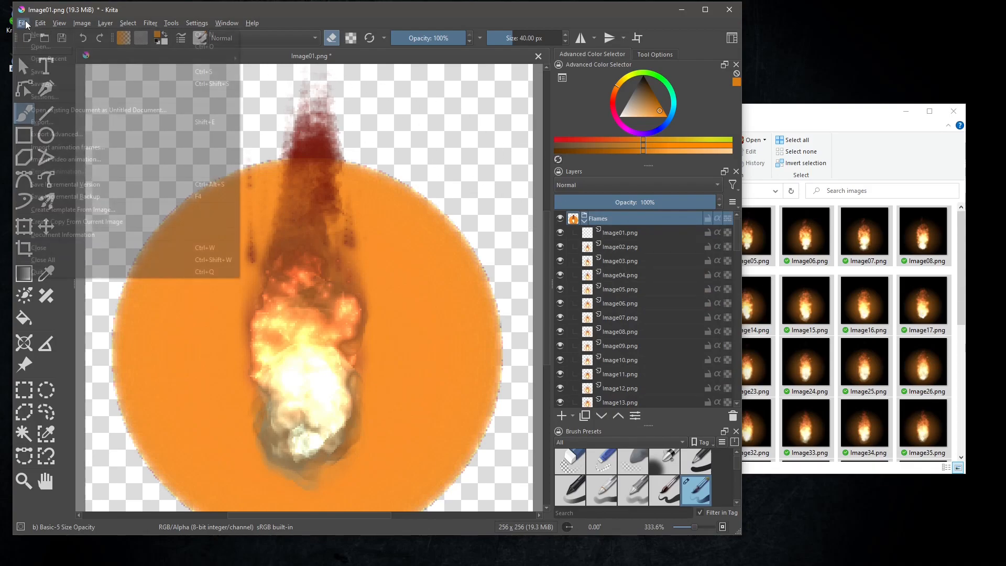
left_click(51, 84)
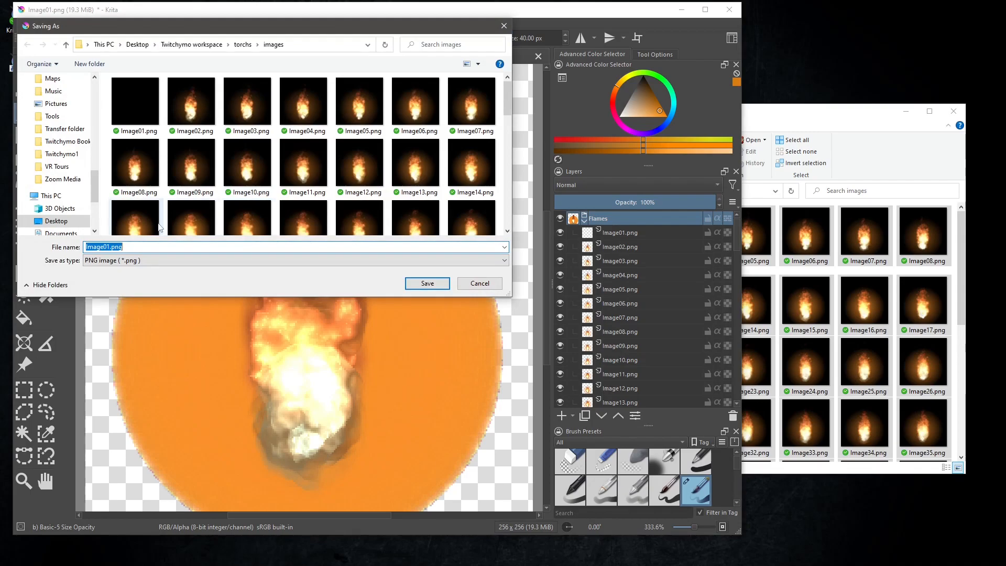
left_click(137, 266)
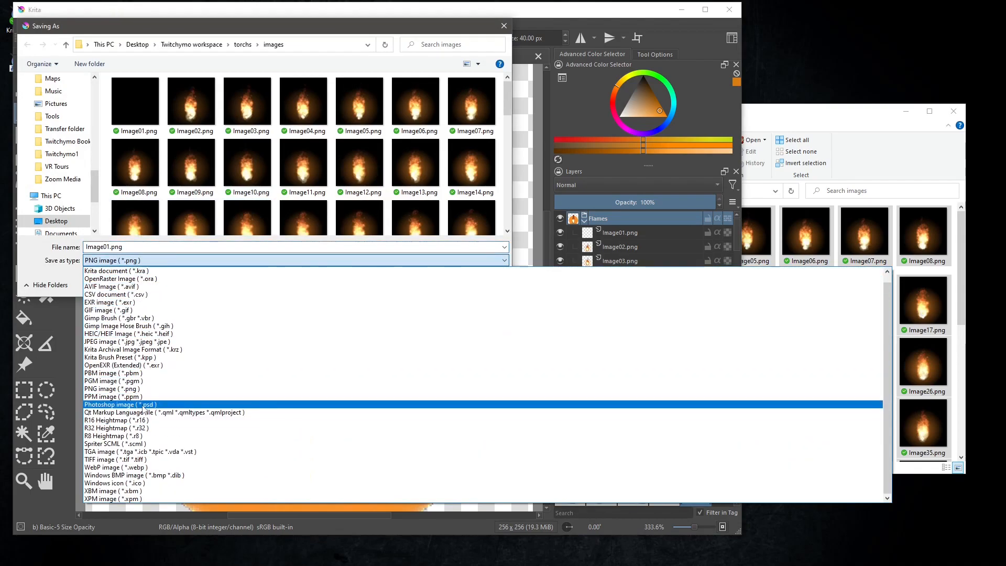
left_click(142, 407)
double_click(127, 246)
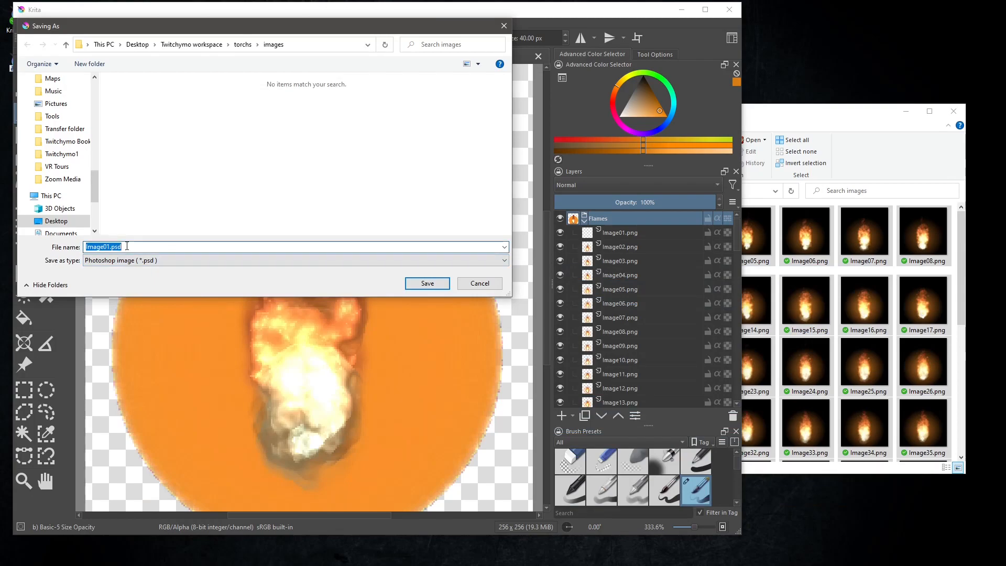
type("Fla")
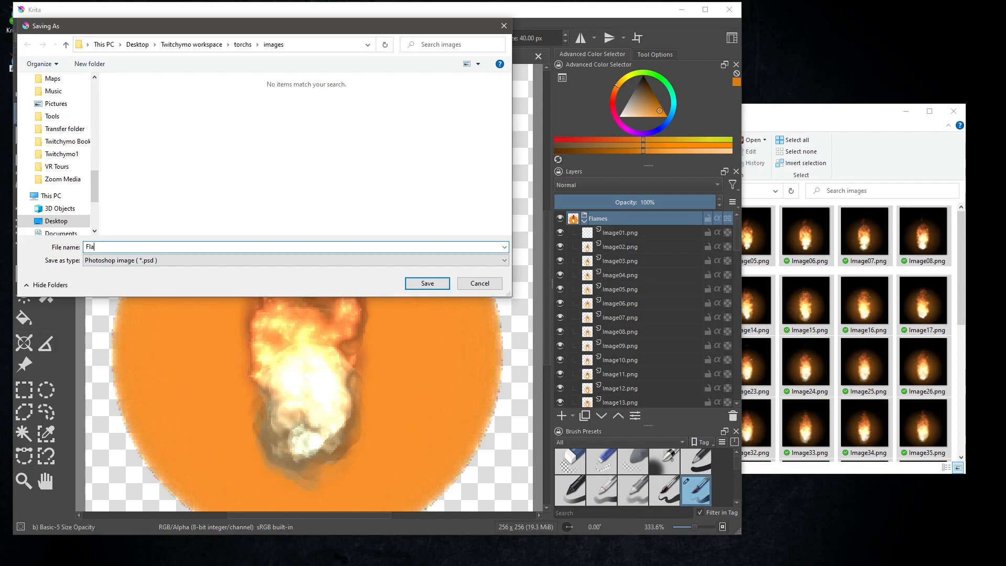
type("mes")
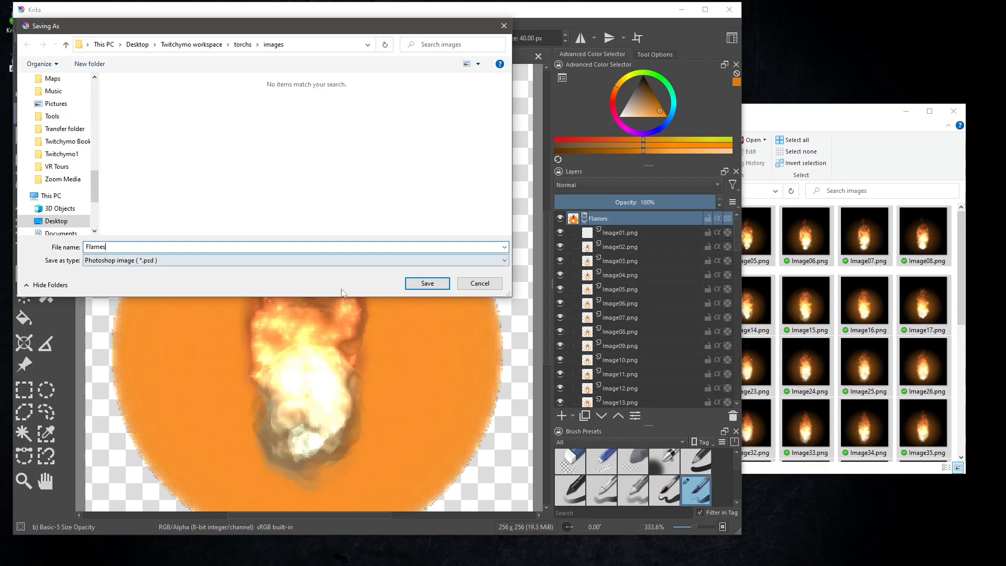
left_click(420, 283)
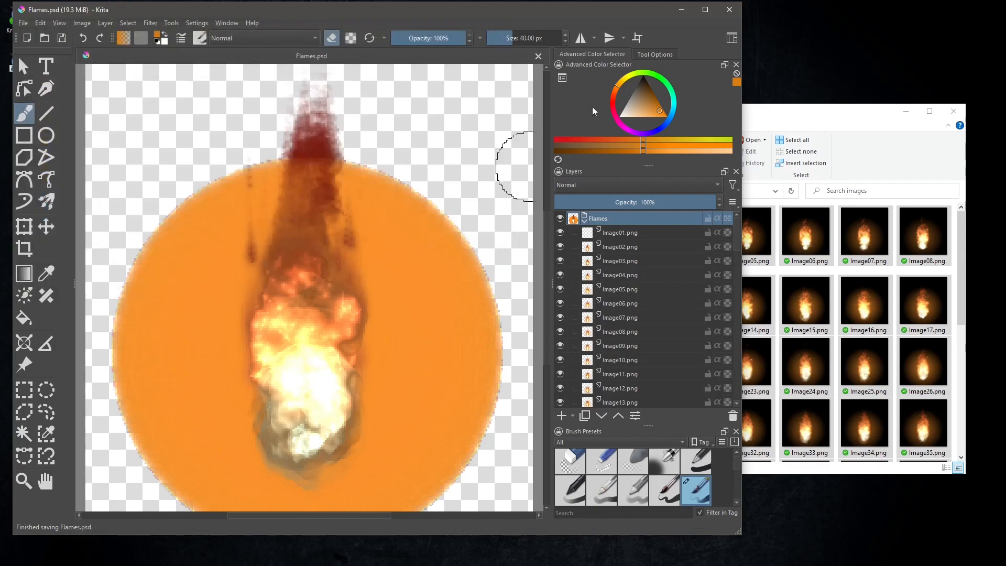
- In File Explorer, move Flames.psd from the images folder up to the torchs folder and open that folder
left_click(793, 116)
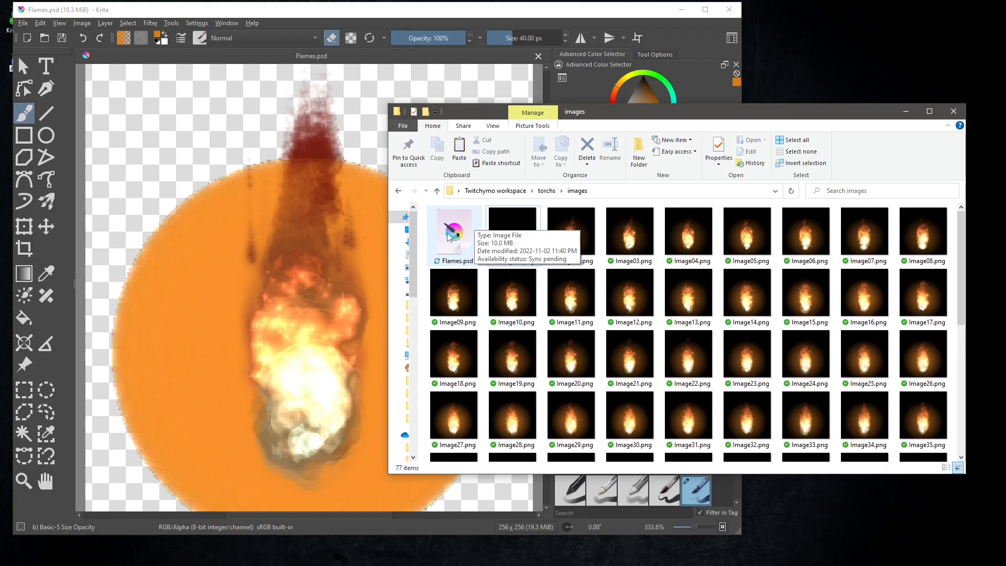
left_click_drag(448, 237, 551, 197)
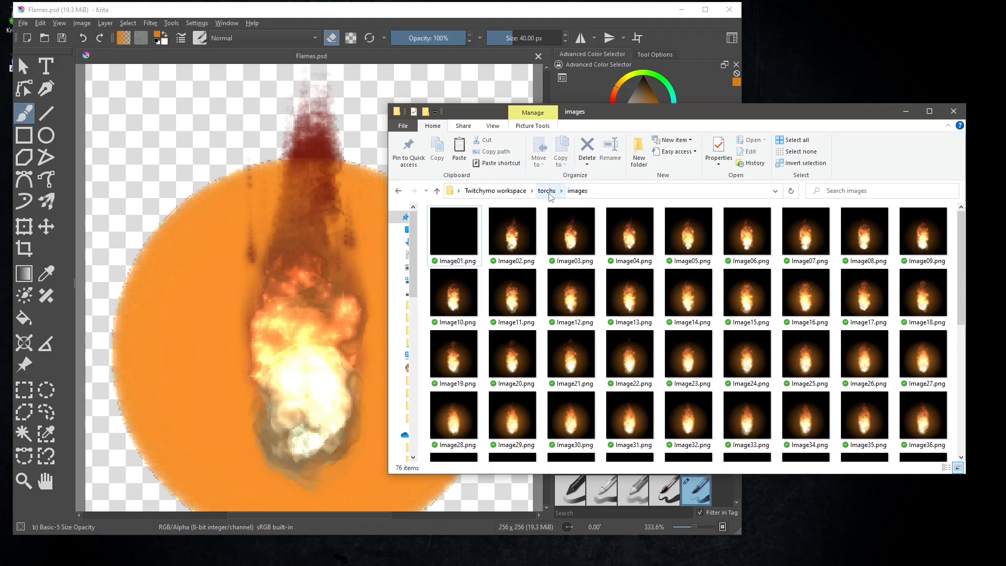
left_click(549, 194)
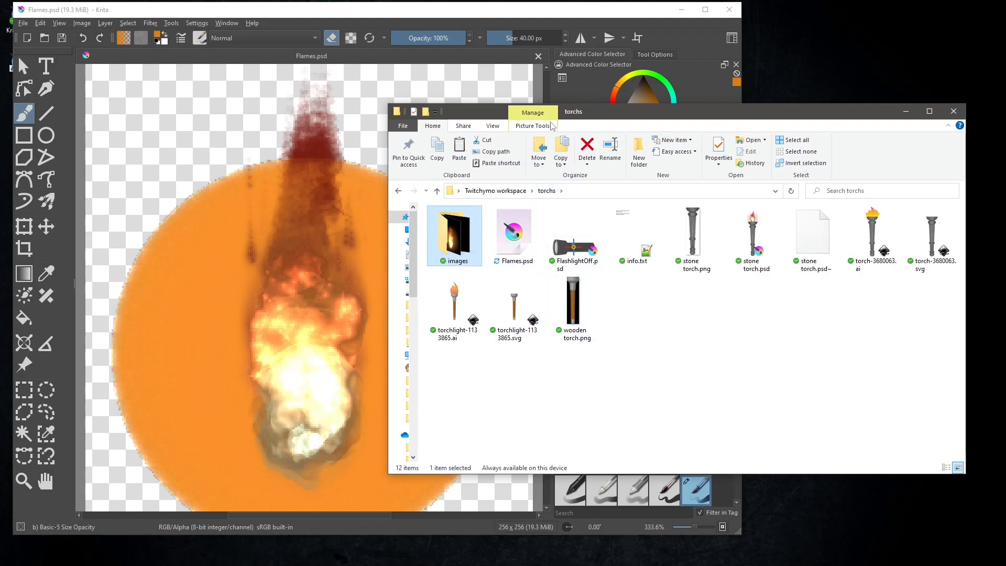
- Open FlashlightOff.psd from the torchs folder in Krita and bring its document to the front
double_click(576, 249)
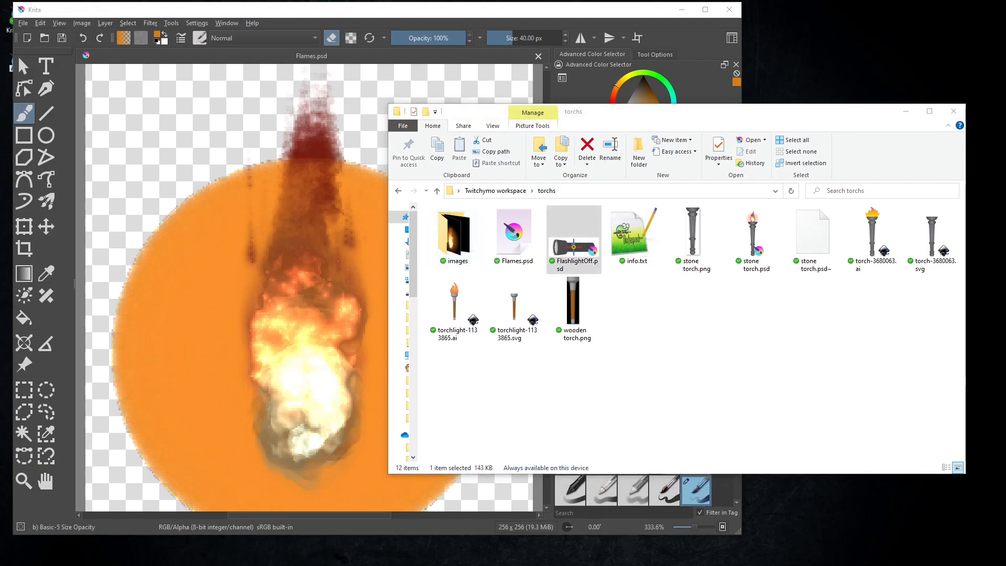
left_click(586, 272)
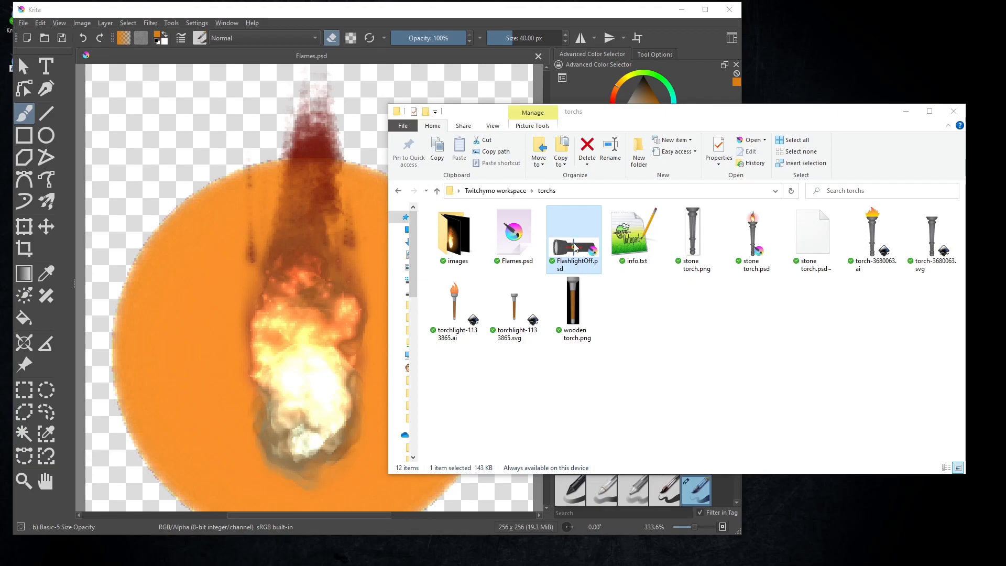
left_click(575, 247)
double_click(575, 247)
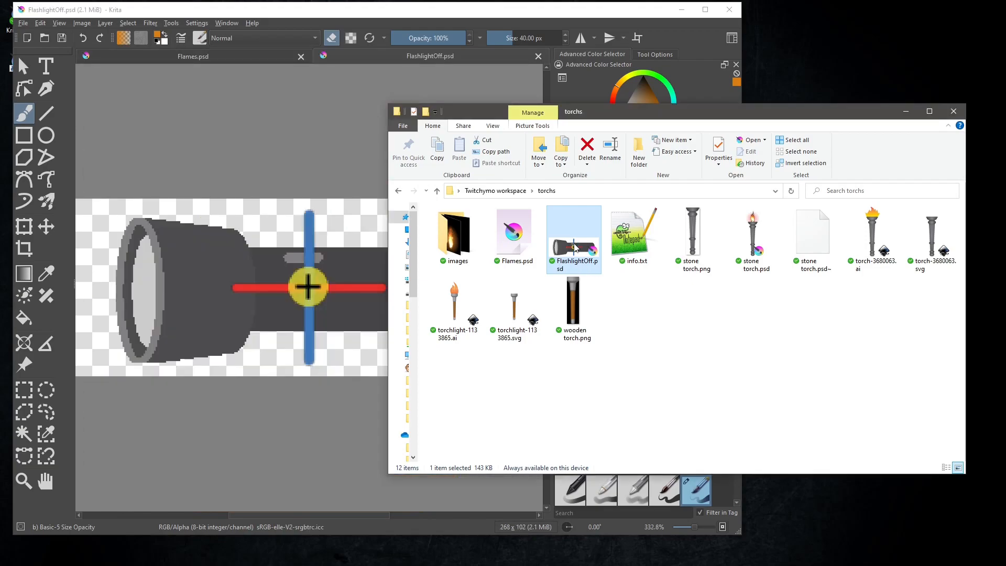
left_click(450, 57)
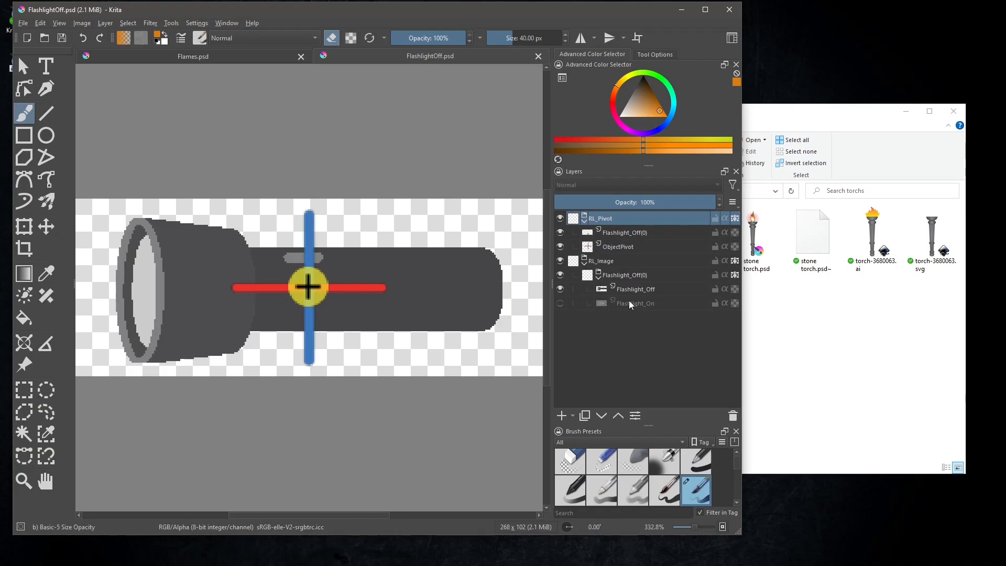
- Resize the FlashlightOff.psd canvas to 3200 px wide by 3200 px high, keeping the artwork centred
mouse_move(523, 530)
left_click(87, 26)
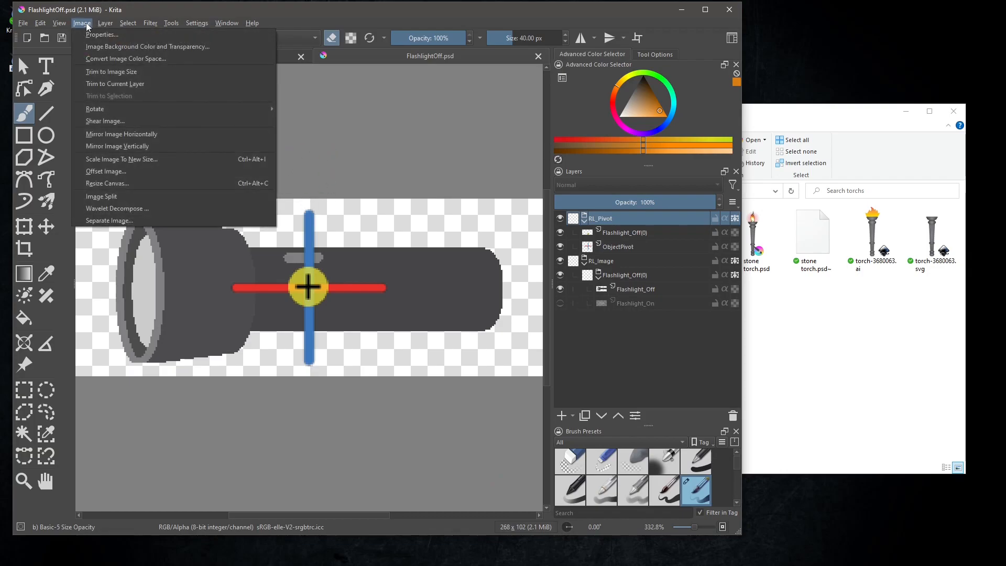
left_click(120, 183)
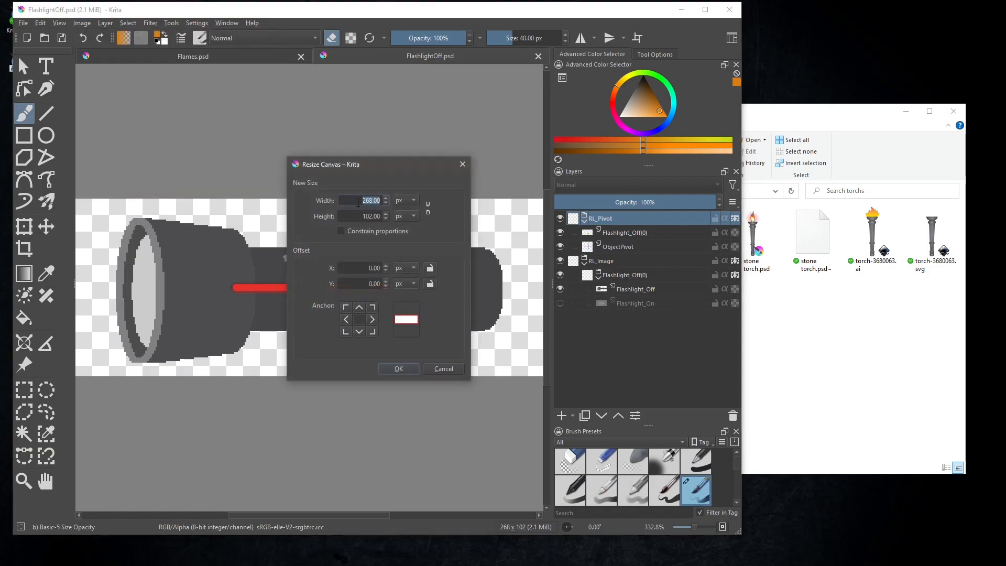
type("3200")
left_click(360, 219)
left_click_drag(359, 219, 379, 220)
type("32000")
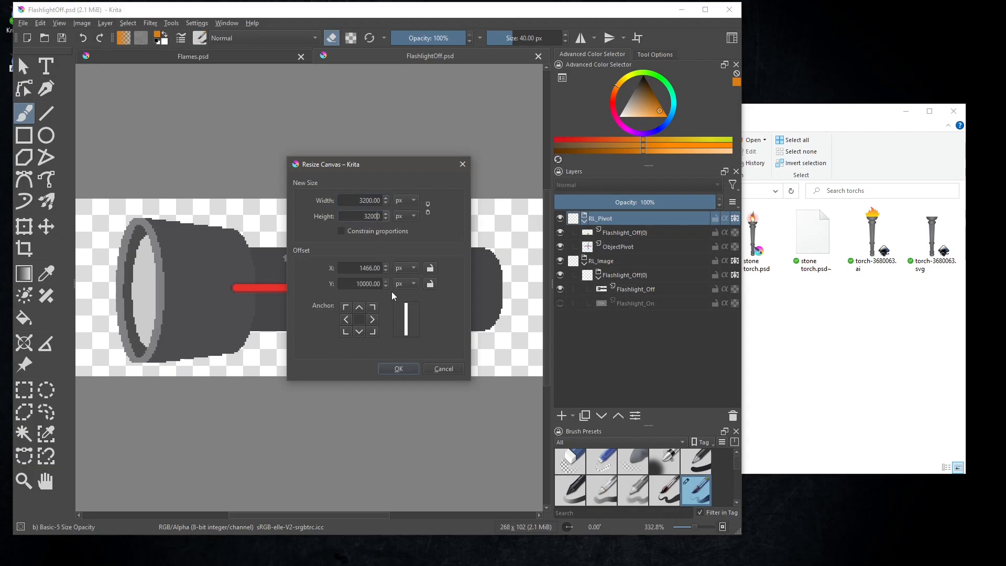
key("BackSpace")
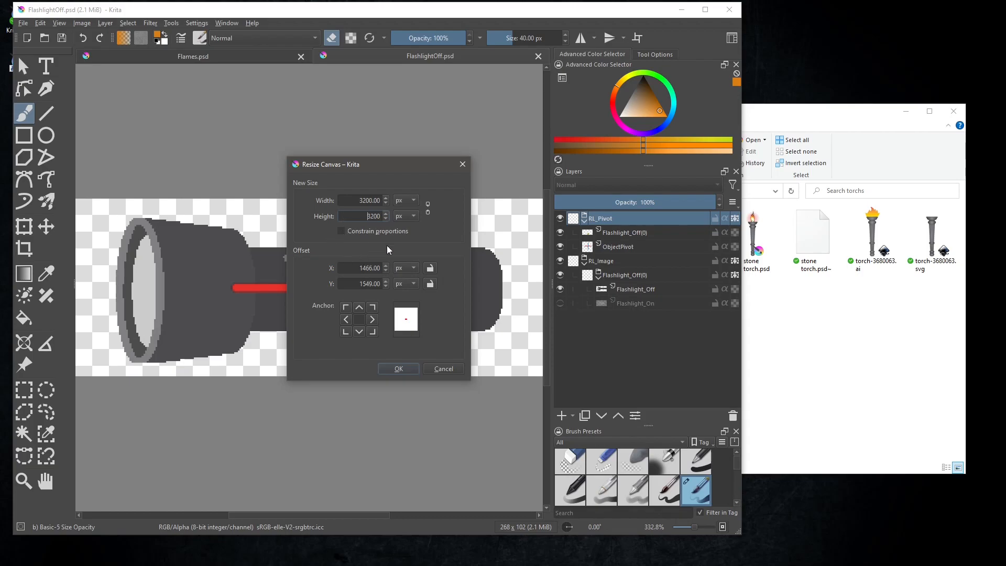
left_click(398, 368)
- Bring the whole enlarged canvas into view to compare the flashlight's size with it
scroll(409, 361, "down", 3)
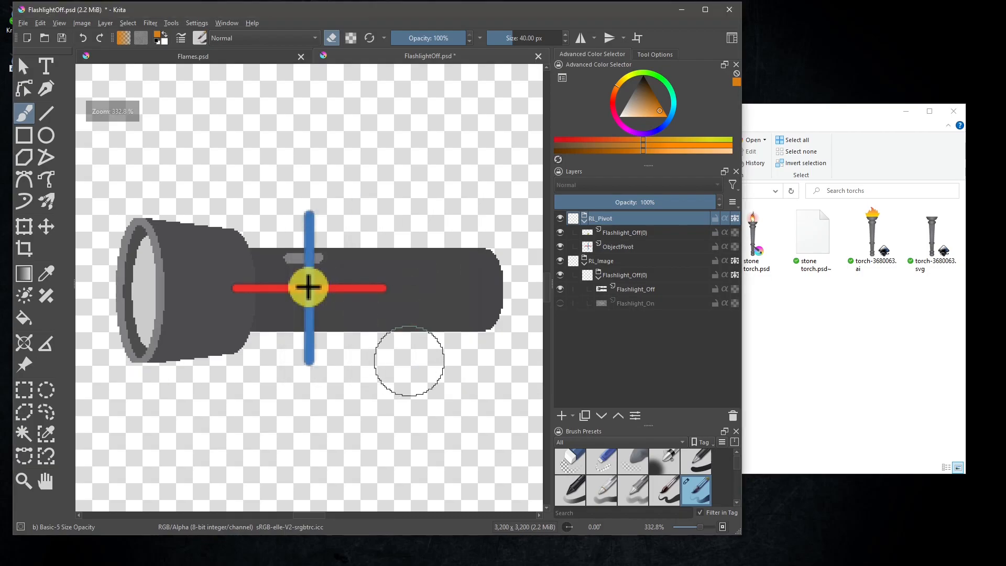
scroll(432, 308, "down", 7)
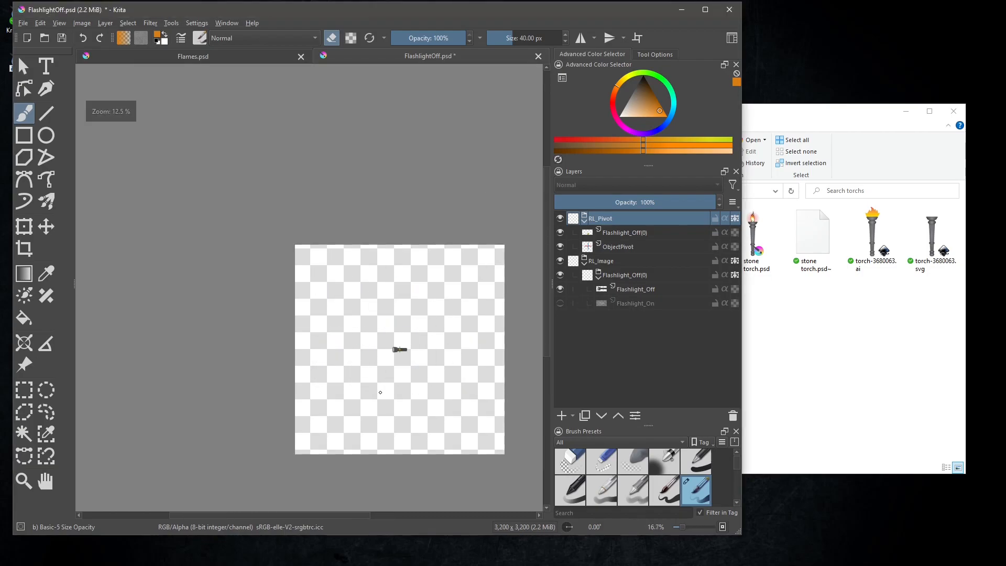
left_click_drag(546, 319, 540, 365)
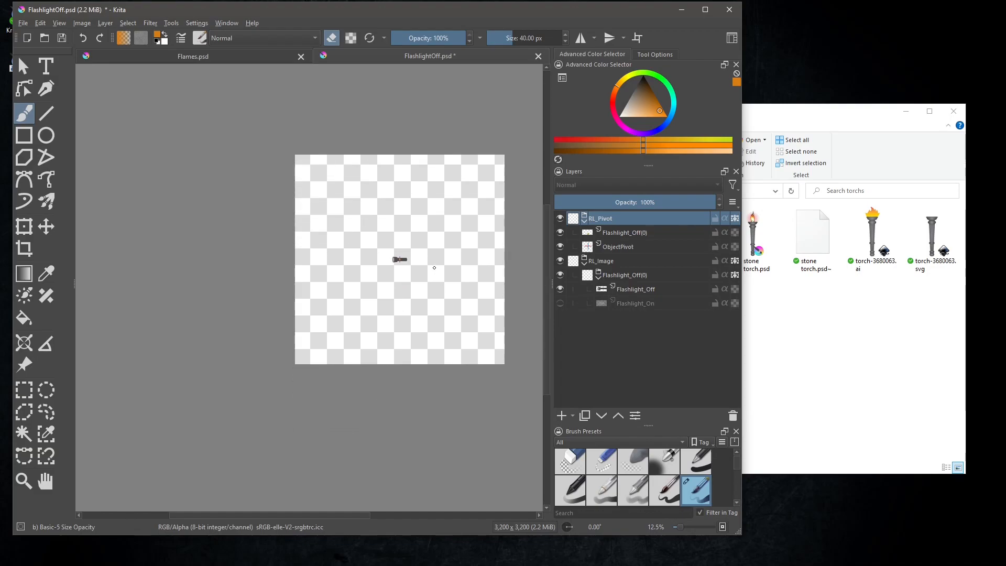
left_click_drag(417, 252, 375, 262)
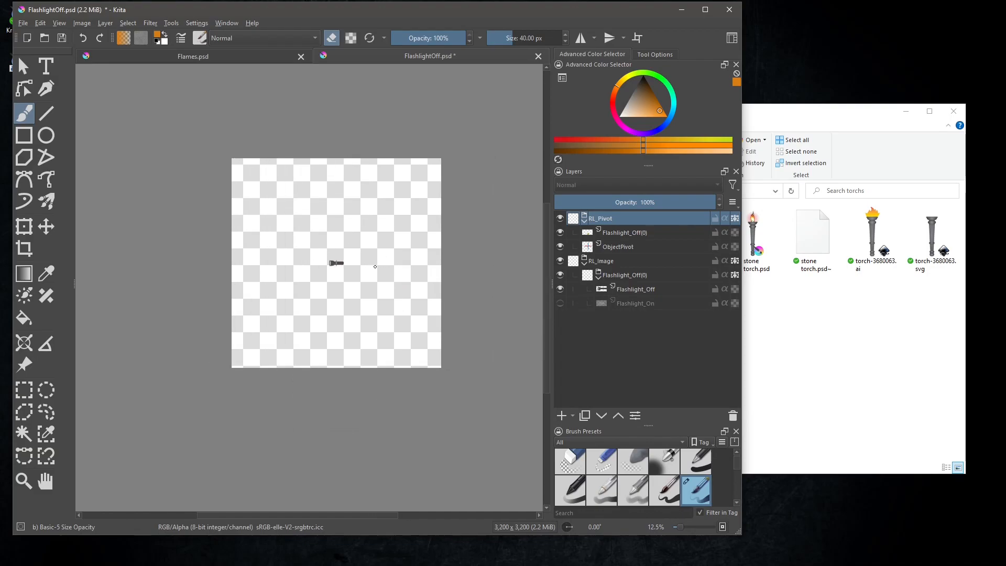
scroll(375, 265, "up", 1)
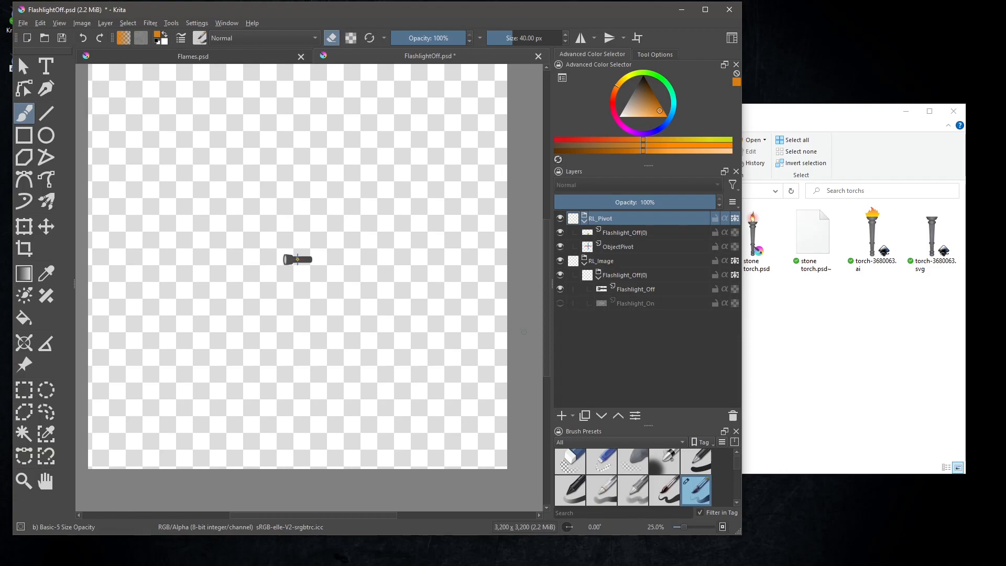
left_click_drag(549, 336, 550, 325)
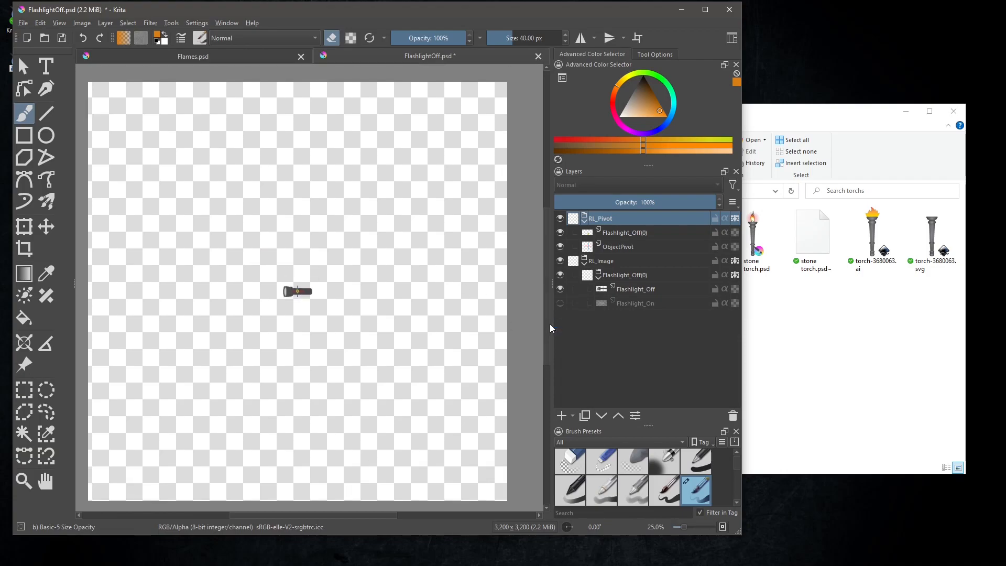
- Insert stone torch.png from the torchs folder as a new layer directly above the Flashlight_Off layer
left_click(838, 113)
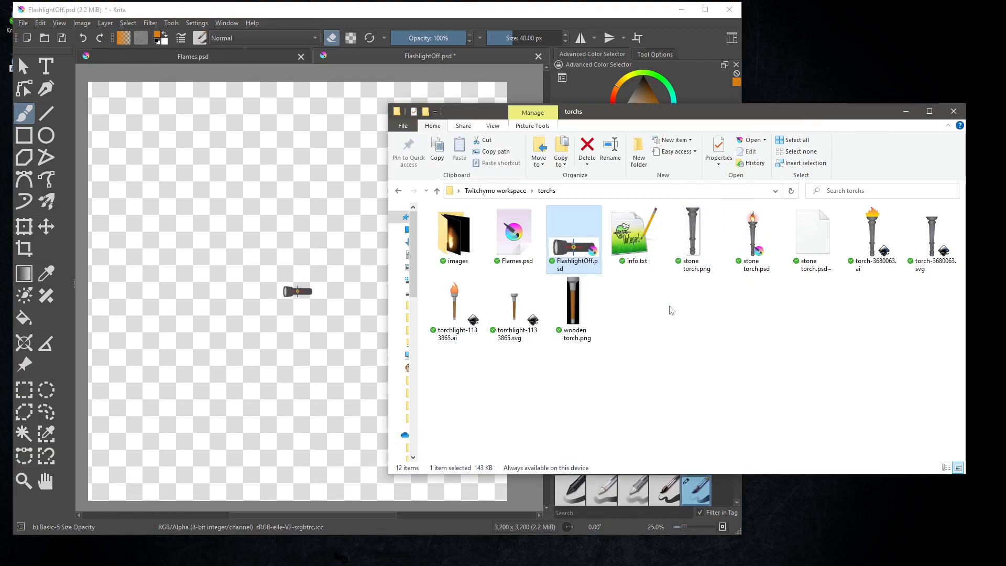
left_click(595, 13)
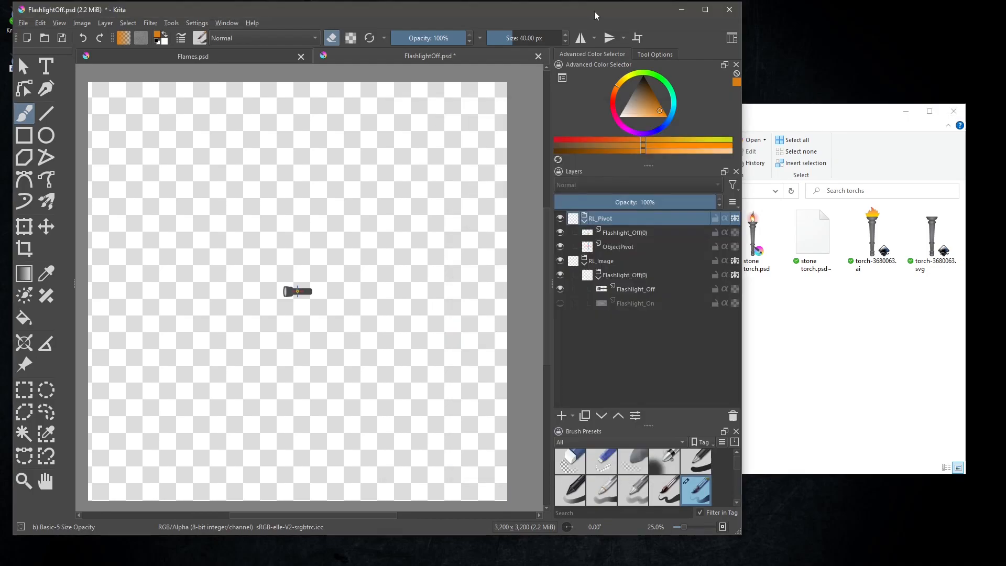
left_click(634, 290)
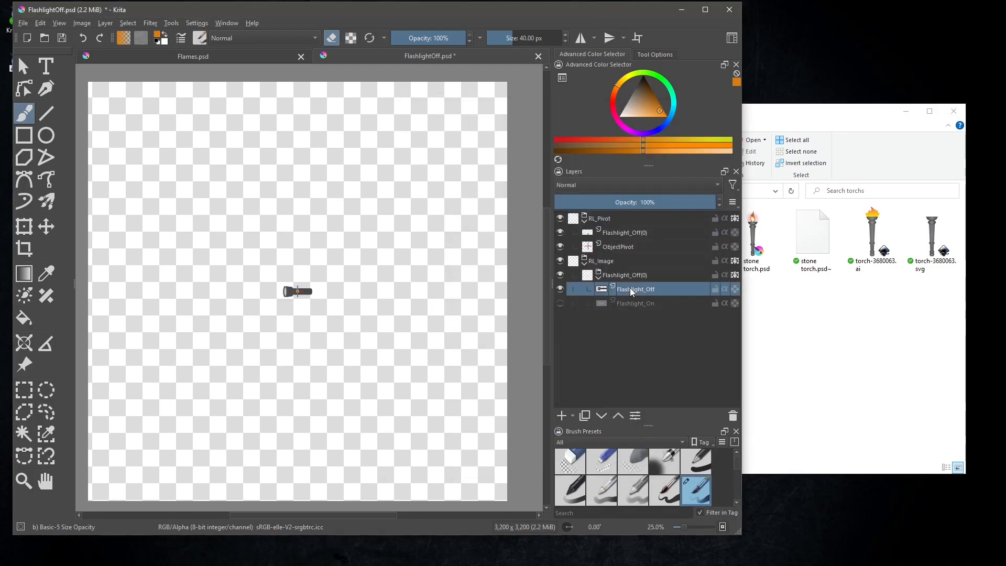
left_click(760, 135)
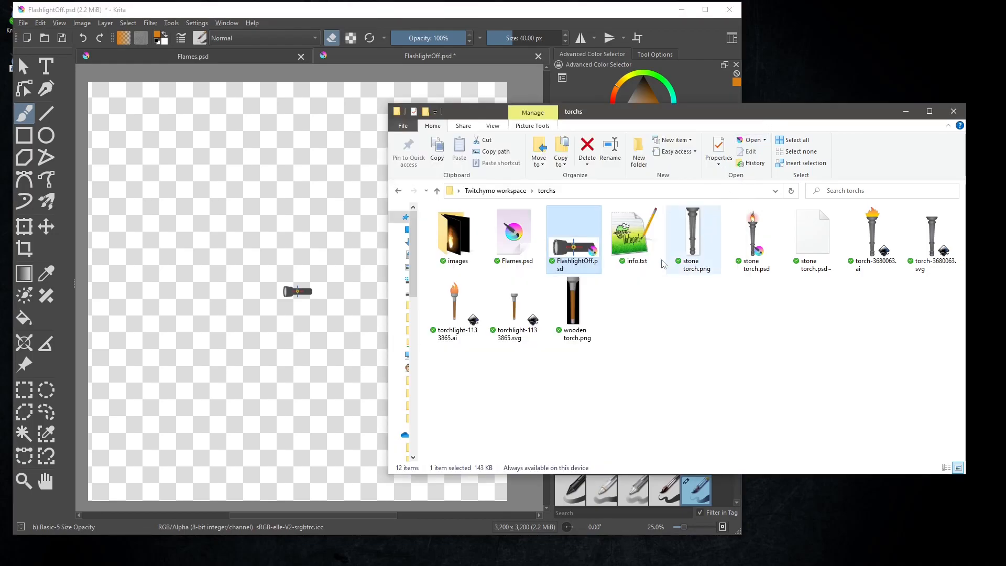
left_click_drag(696, 237, 307, 323)
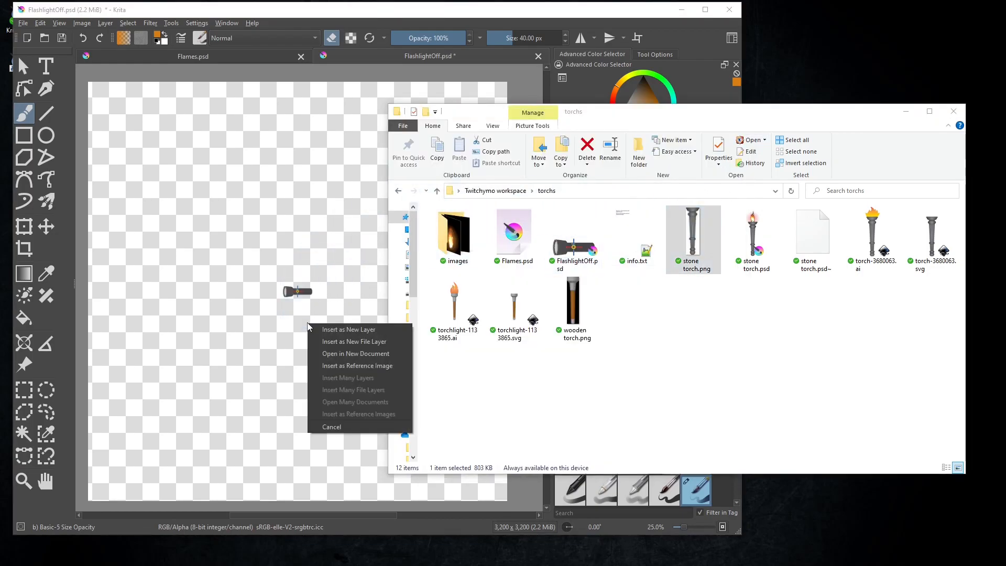
left_click(352, 328)
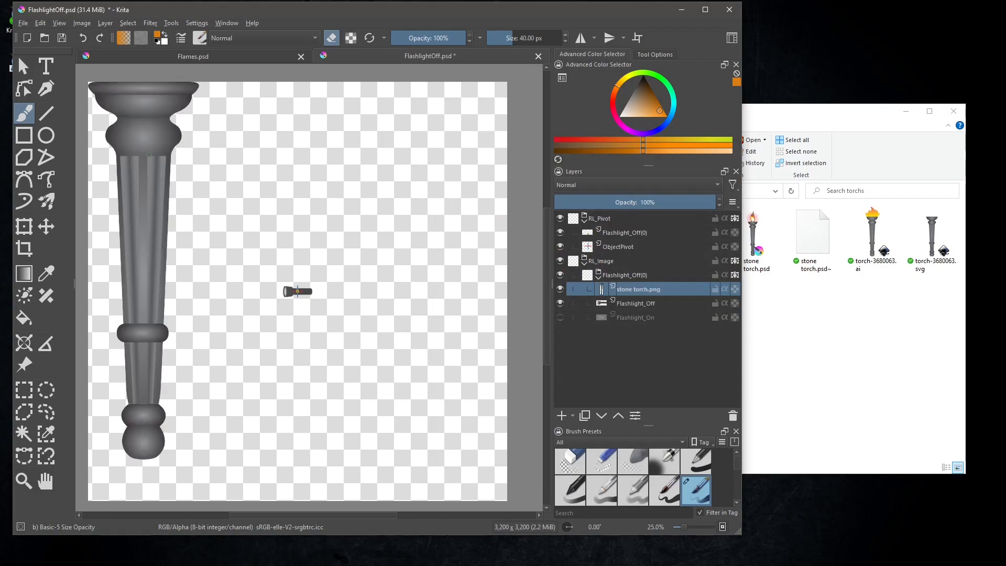
- Shrink the stone torch to slightly under half its height with the Transform tool and centre its shaft horizontally on the pivot marker
left_click(23, 226)
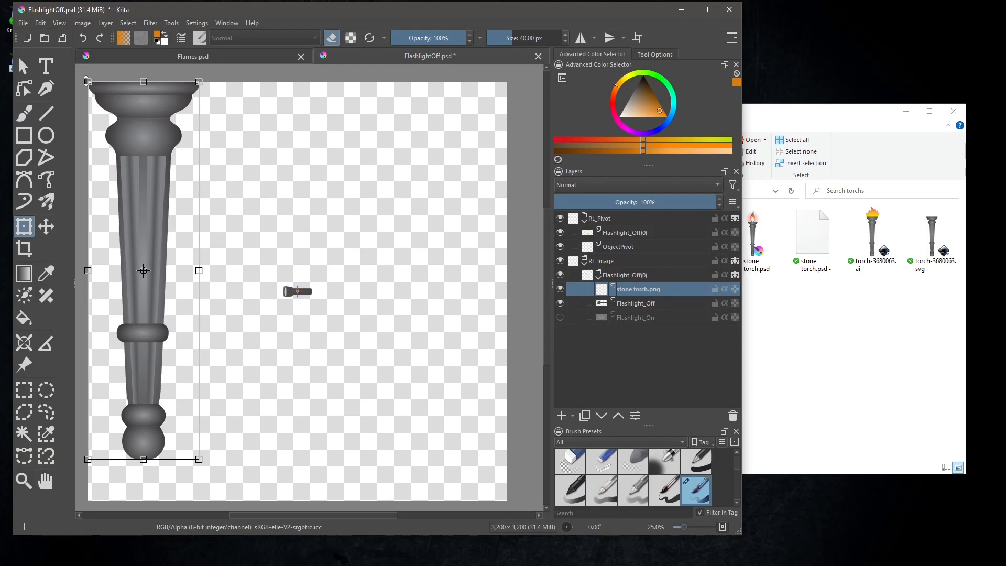
left_click_drag(85, 81, 132, 287)
left_click_drag(166, 324, 291, 264)
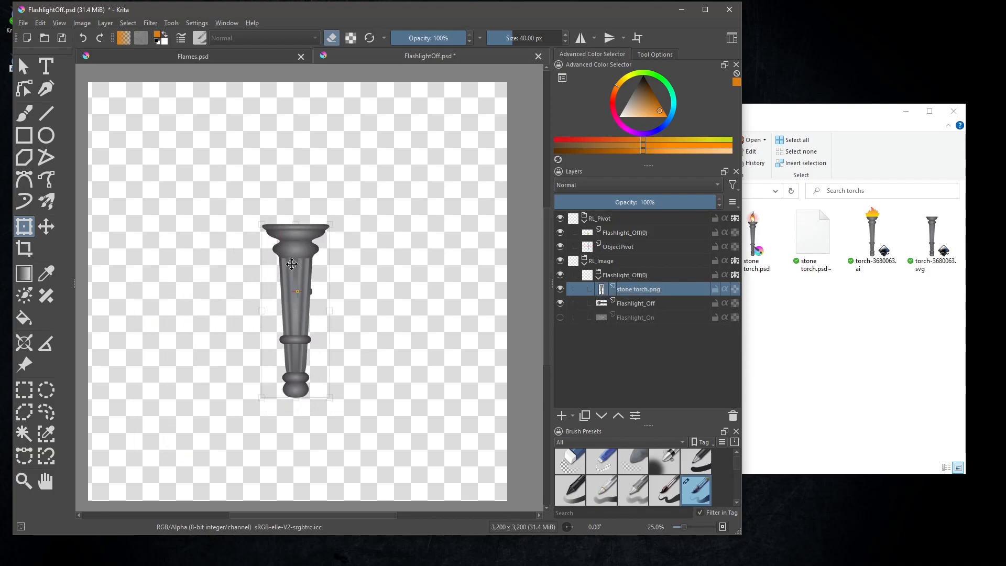
scroll(310, 300, "up", 2)
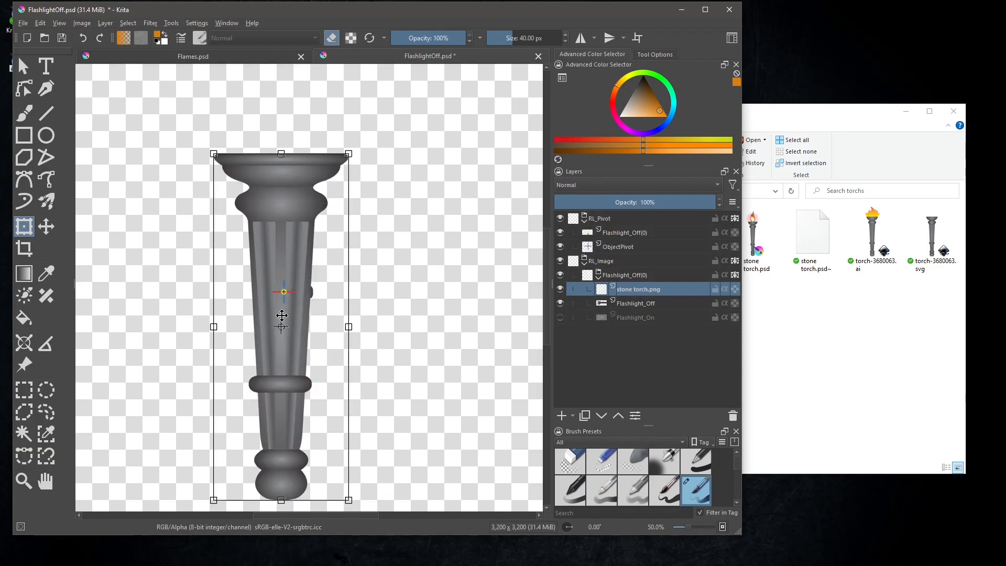
left_click_drag(284, 321, 311, 313)
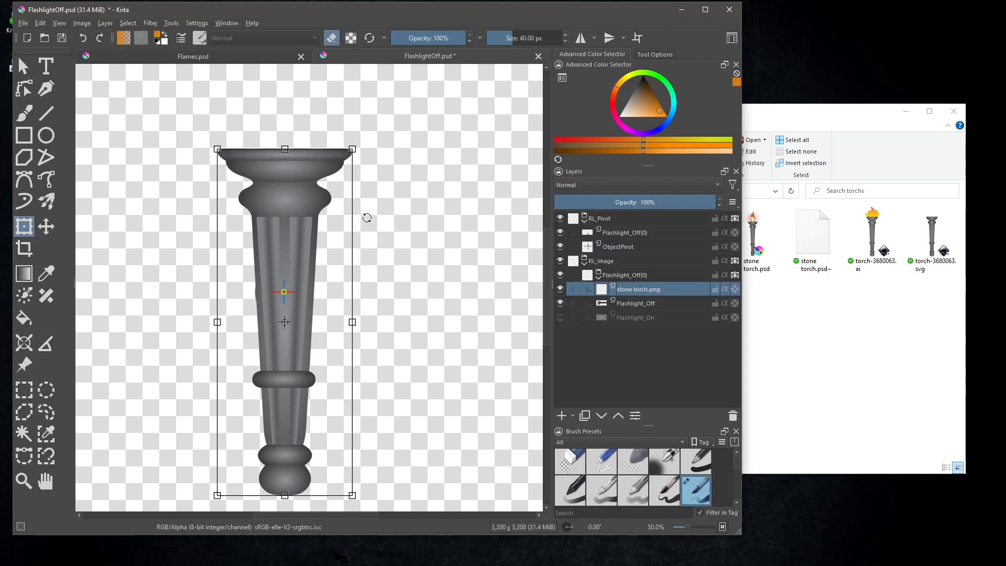
left_click(352, 321)
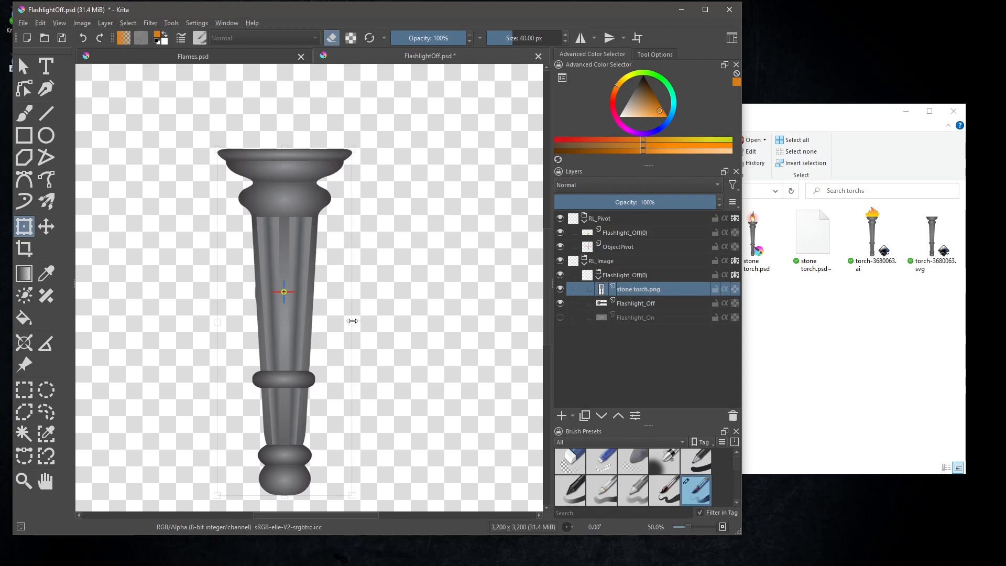
scroll(406, 292, "down", 2)
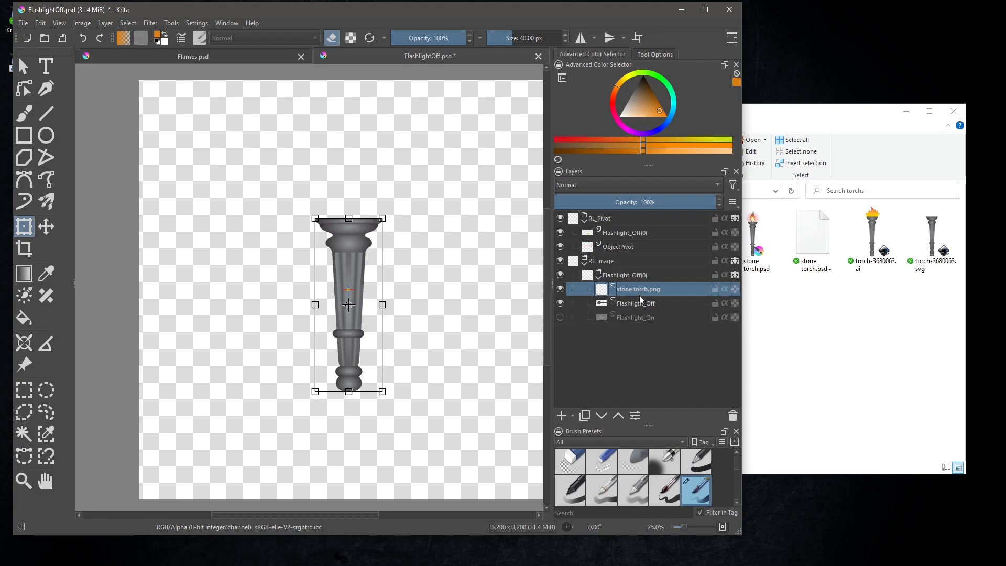
- Rename the Flashlight_Off(0) layer inside the RL_Pivot group as Torch
left_click(622, 233)
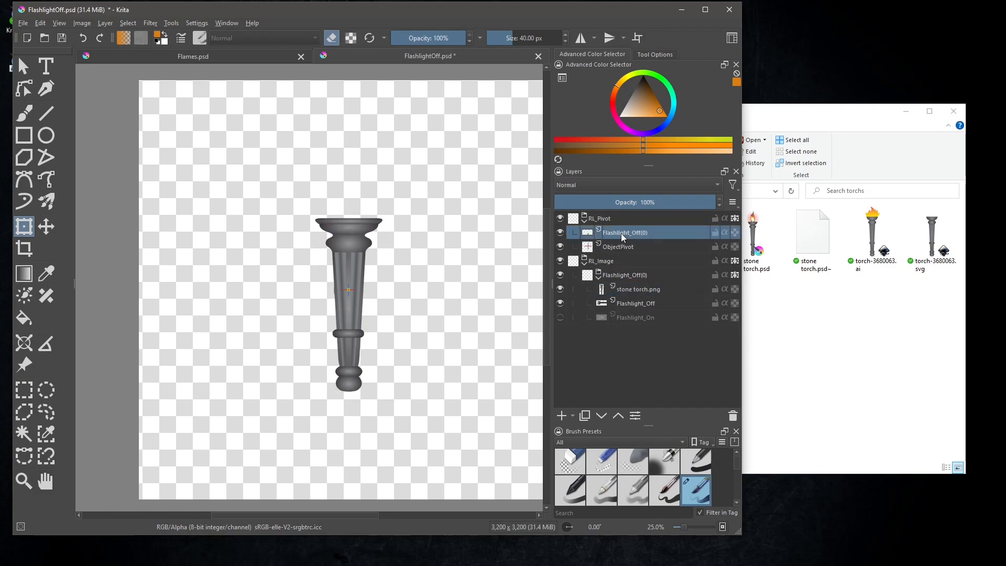
double_click(620, 232)
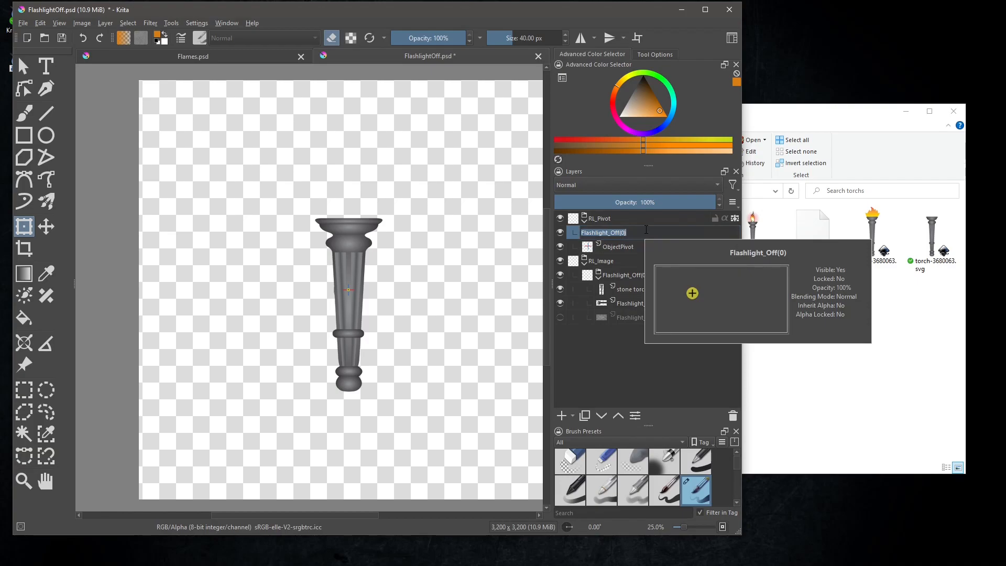
type("Torch")
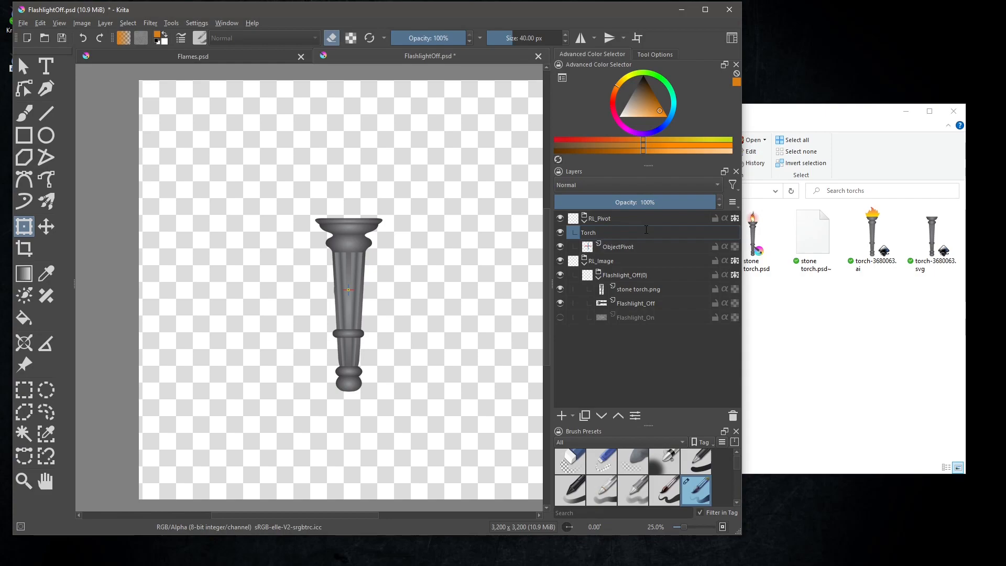
- Rename the stone torch.png layer as "stone torch", without the file extension
left_click(644, 288)
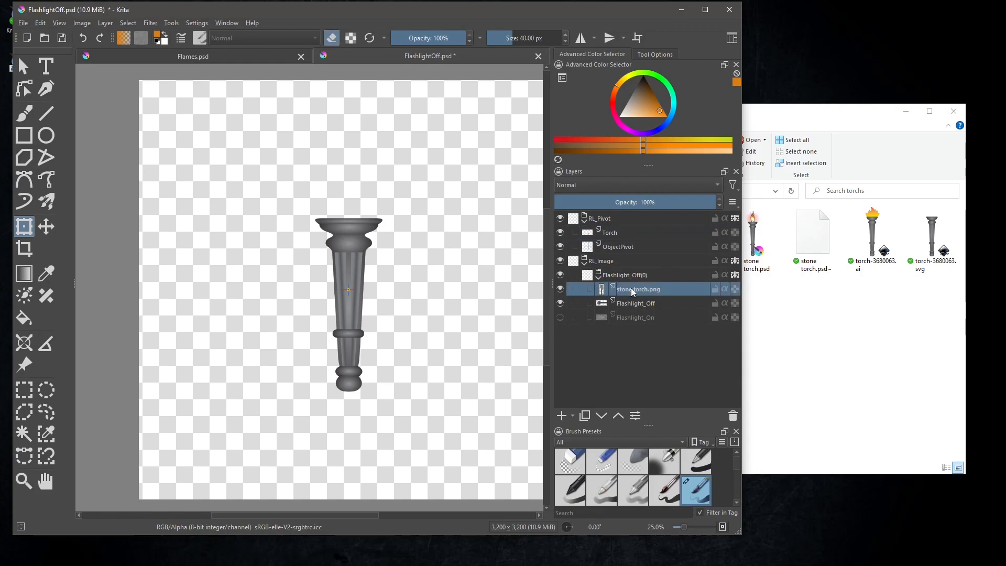
double_click(631, 288)
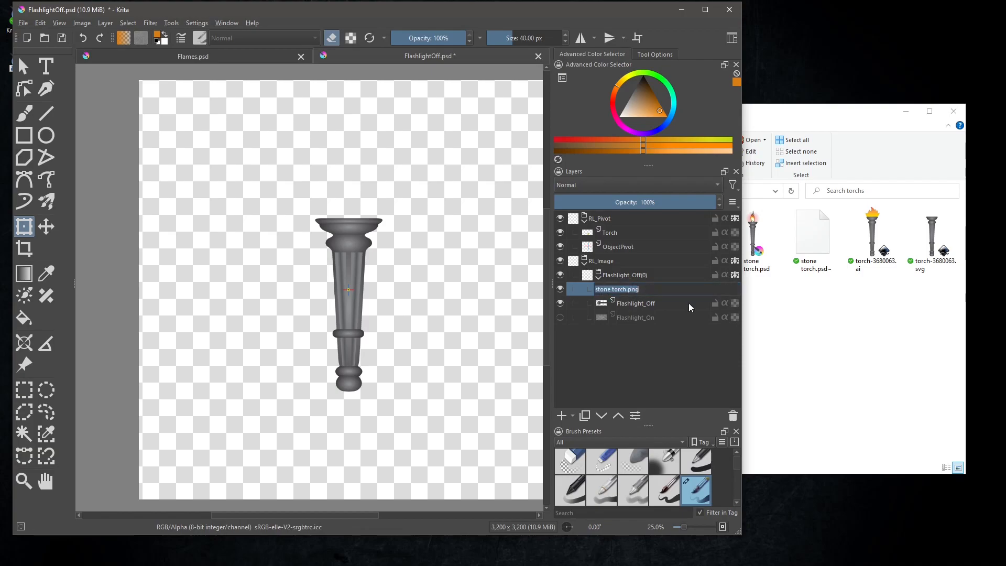
type("Torch")
left_click_drag(624, 288, 588, 293)
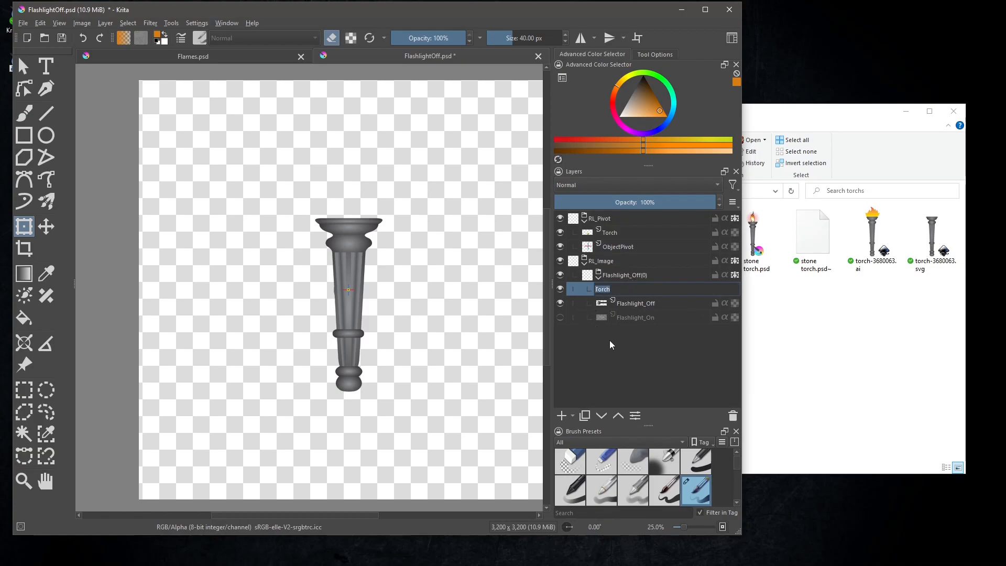
type("stone torch")
- Rename the Flashlight_Off(0) group inside RL_Image as Torch, matching the pivot layer's name
left_click(627, 278)
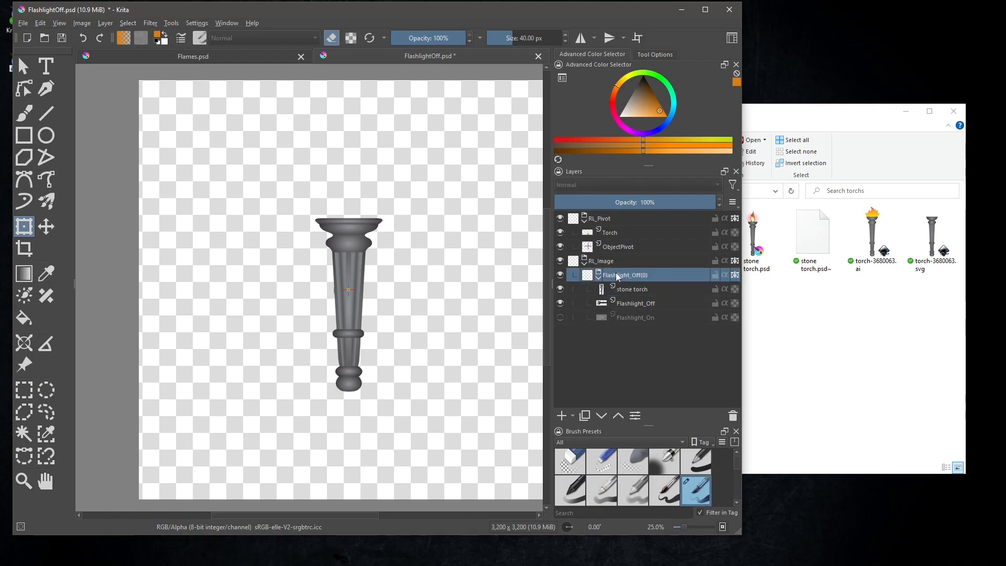
double_click(618, 276)
type("Torch")
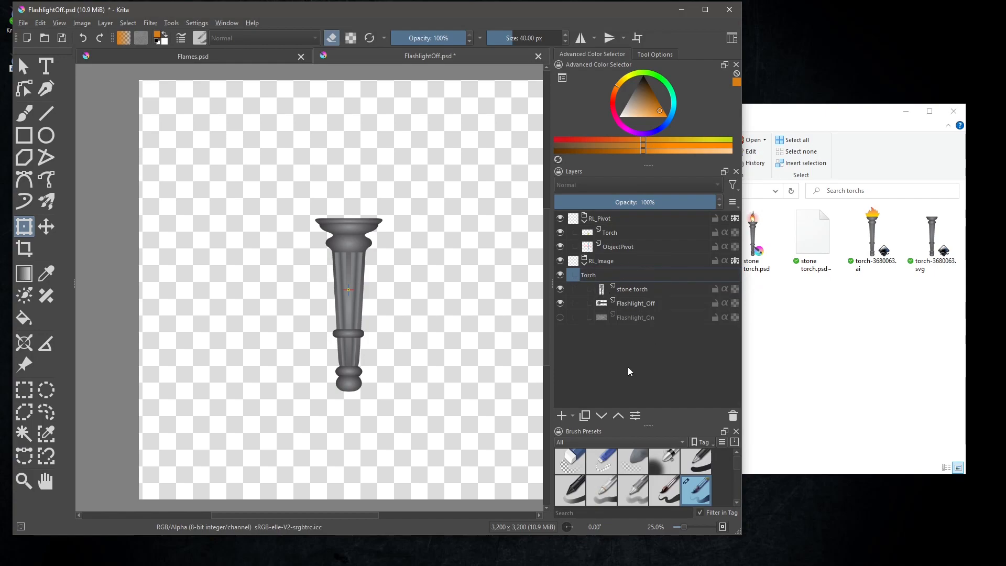
key("Return")
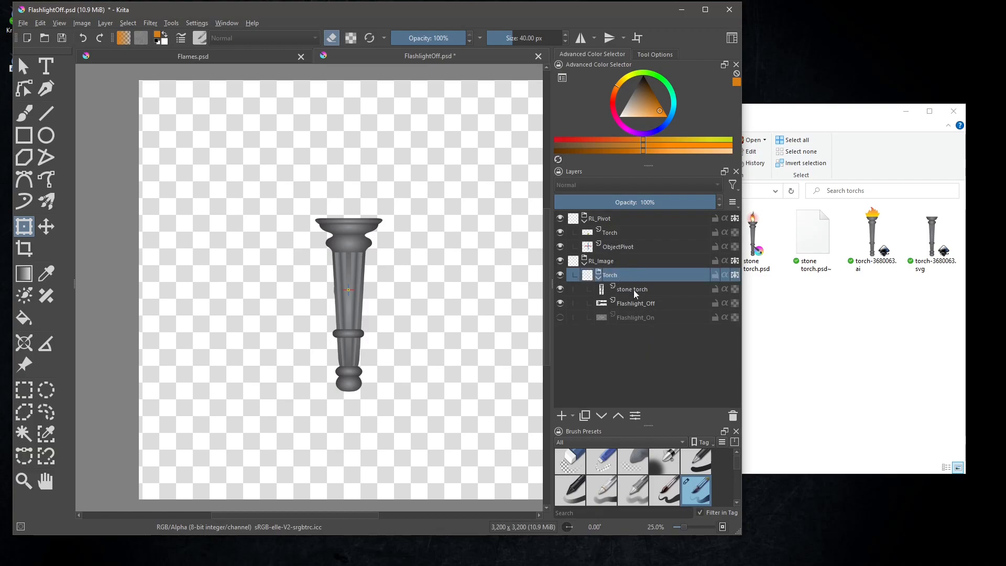
- Delete the Flashlight_Off and Flashlight_On layers from the Torch group
left_click(625, 305)
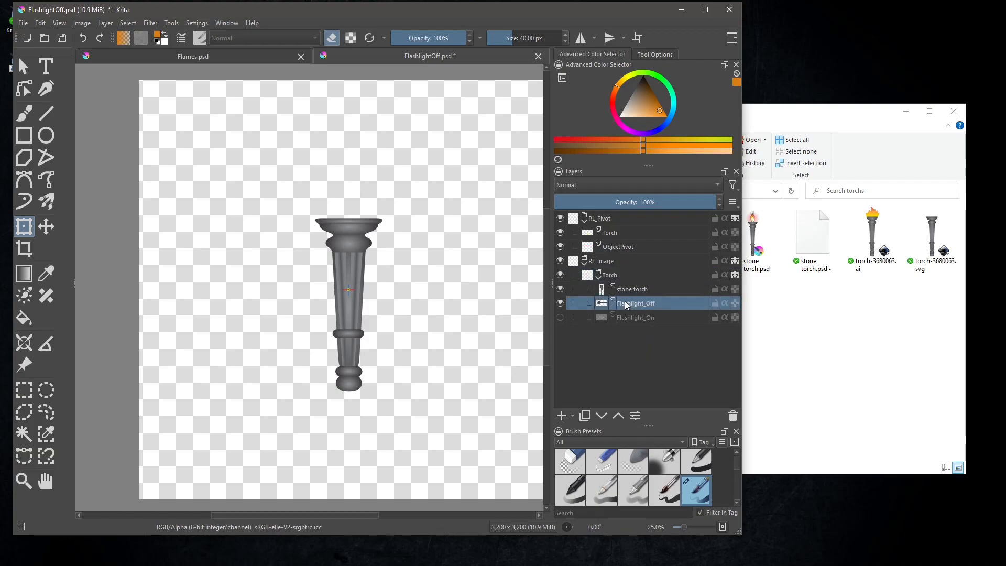
left_click(732, 416)
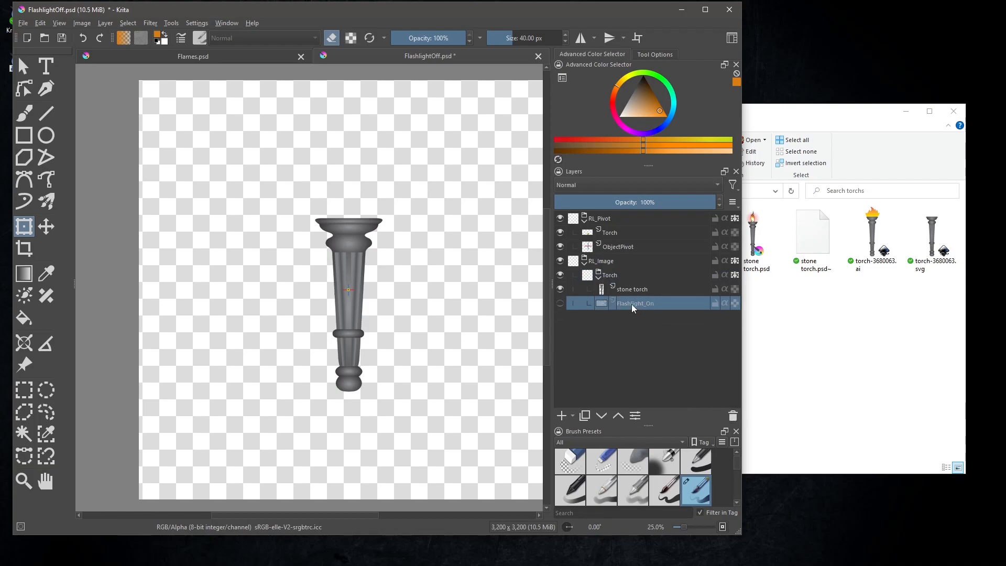
left_click(729, 413)
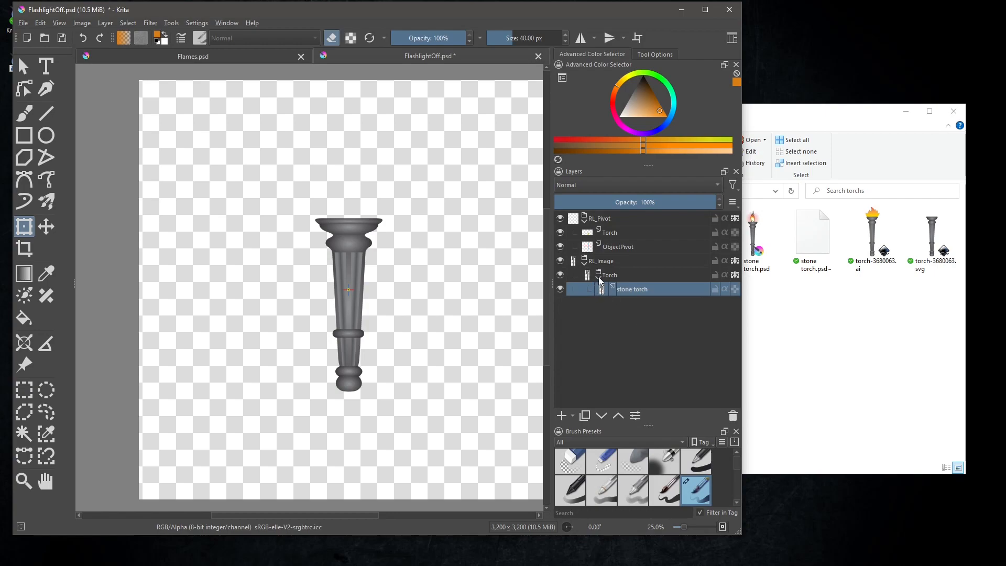
- Copy the collapsed Flames group from Flames.psd and paste it into the FlashlightOff.psd Torch group above the stone torch layer
left_click(234, 58)
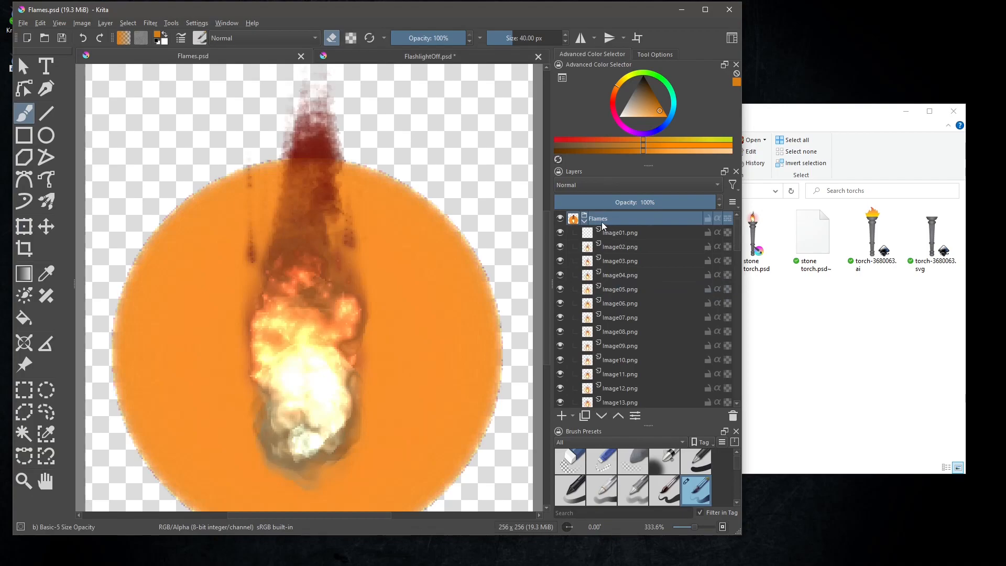
left_click(584, 220)
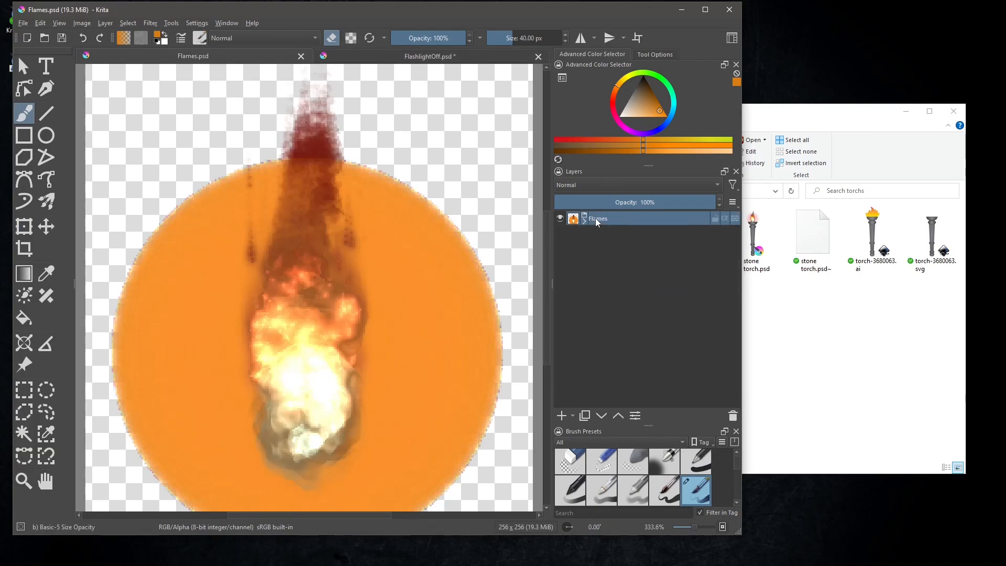
right_click(595, 218)
left_click(630, 274)
left_click(416, 54)
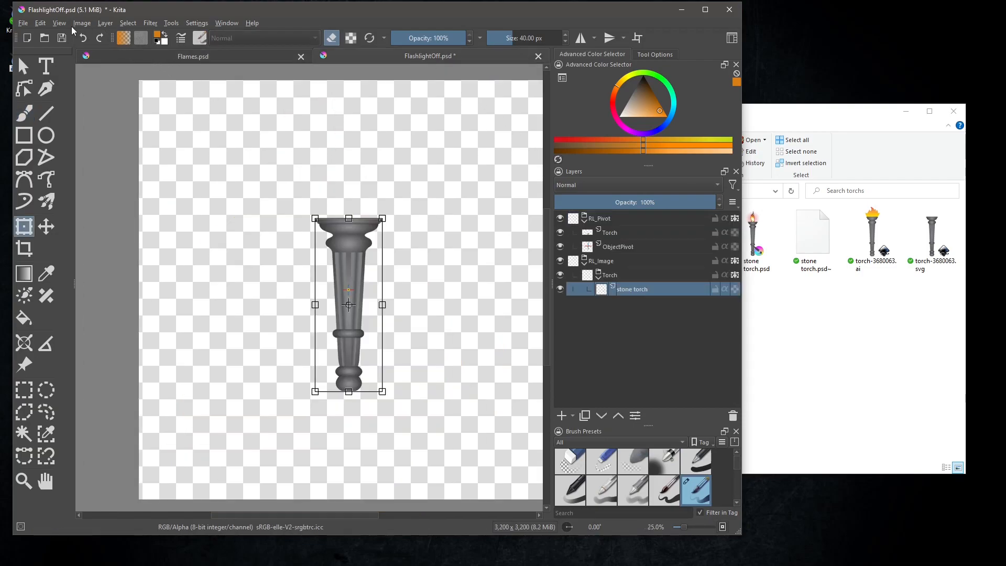
left_click(41, 23)
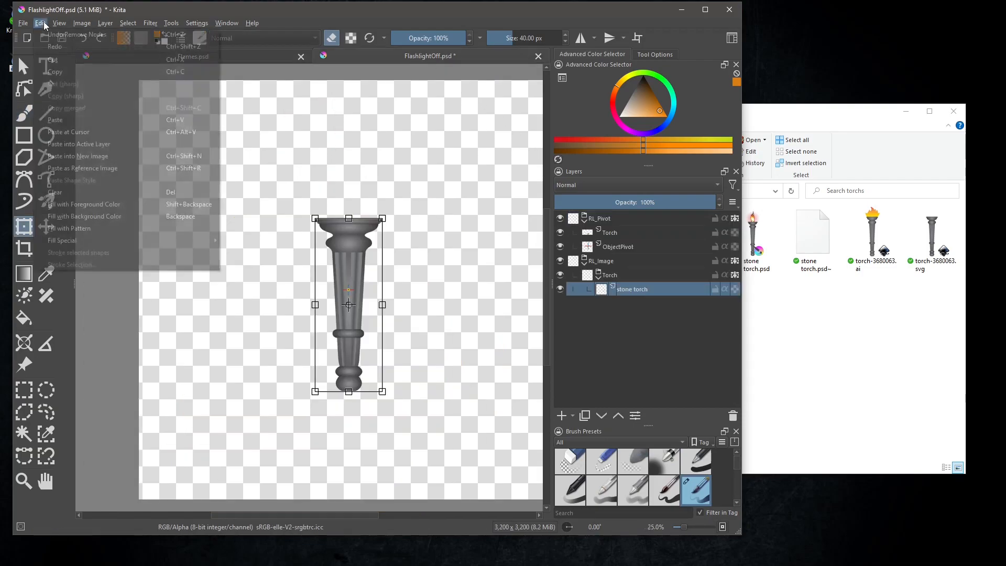
left_click(64, 120)
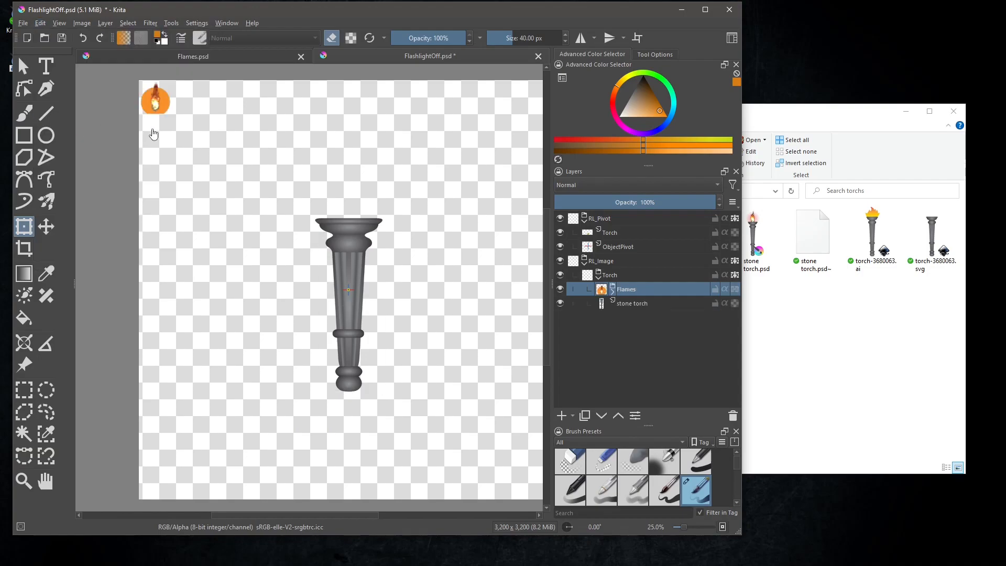
left_click(613, 290)
left_click(613, 290)
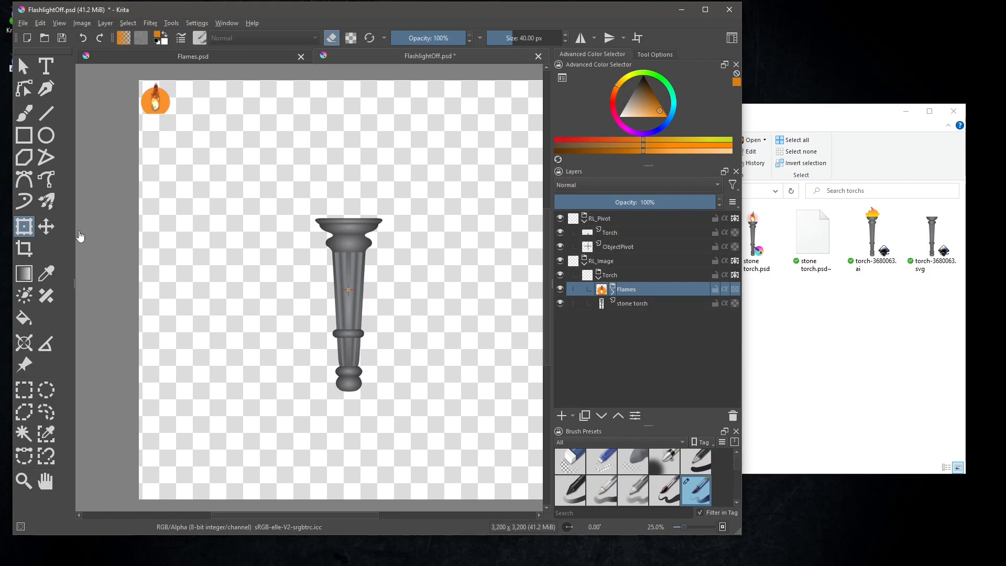
- Enlarge the pasted Flames group to about the width of the torch's bowl and place it on top of the stone torch
left_click(153, 101)
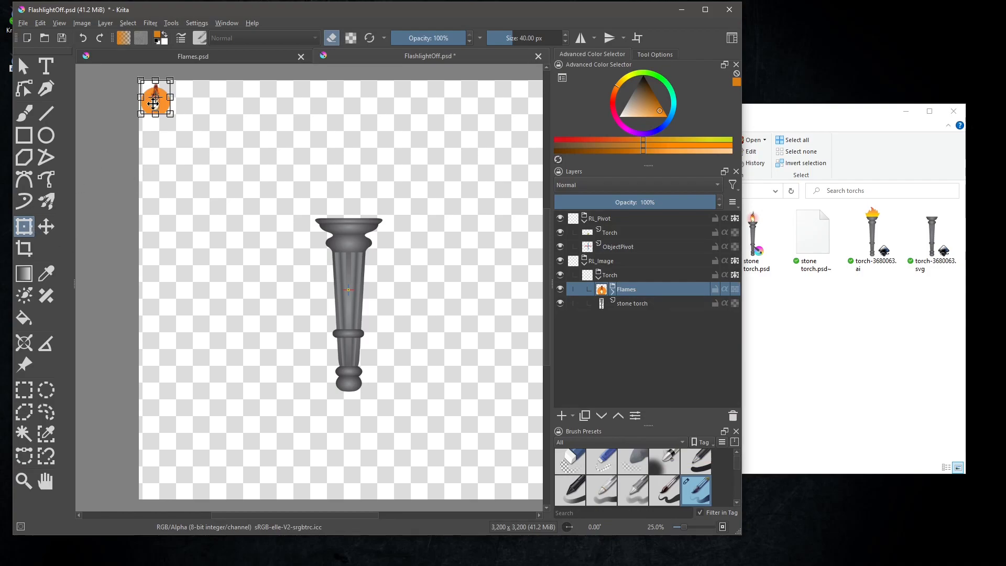
left_click_drag(170, 114, 363, 199)
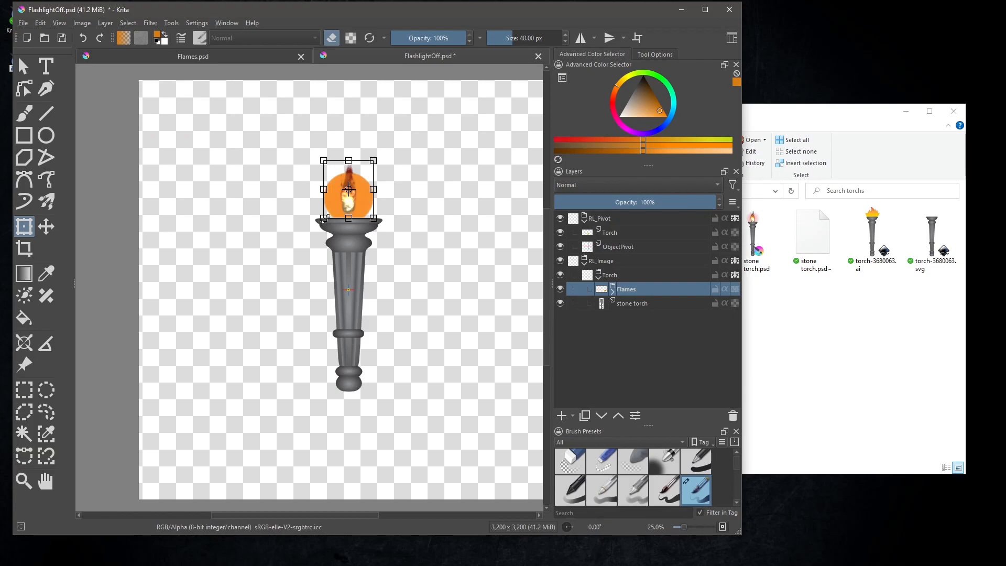
left_click_drag(323, 219, 312, 224)
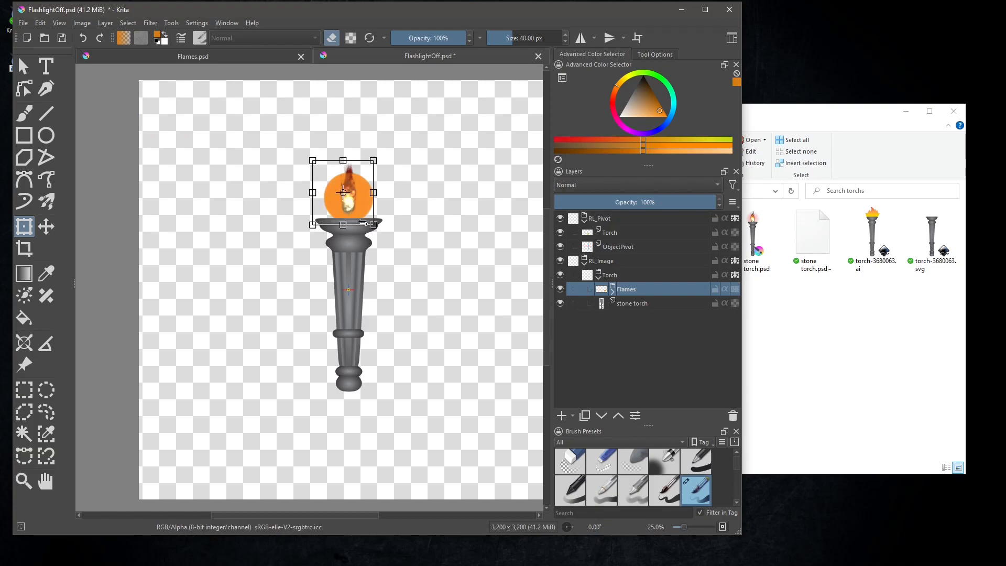
mouse_move(373, 225)
left_mouse_down()
mouse_move(384, 224)
mouse_move(362, 194)
mouse_move(360, 218)
left_mouse_up()
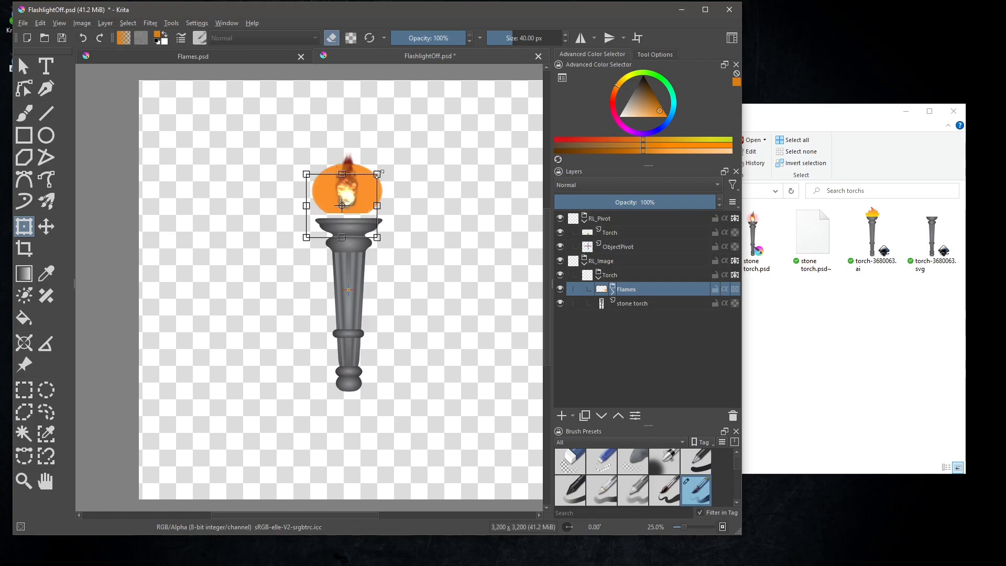
key("Return")
left_click(367, 198)
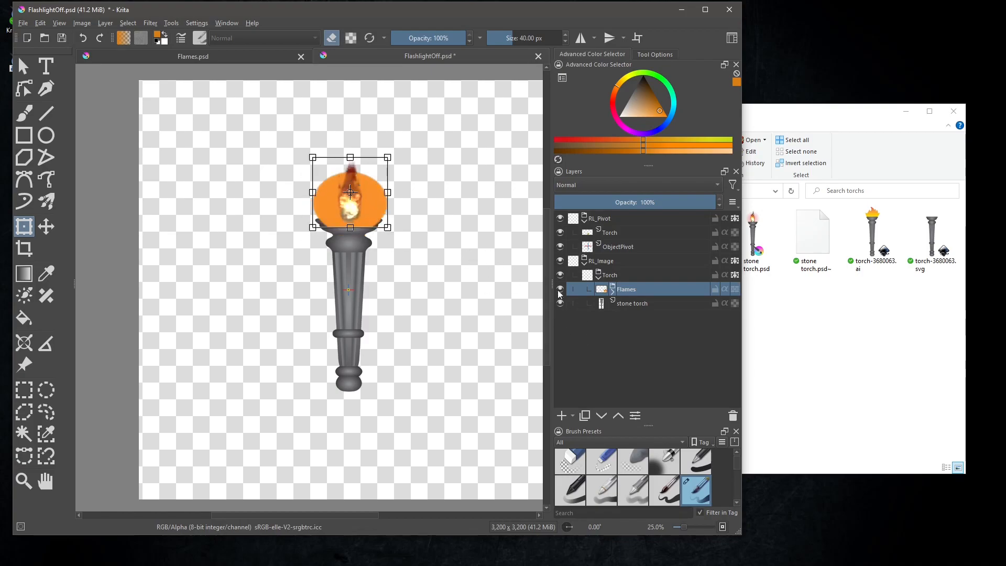
- Move the Flames group below the stone torch layer, then slightly enlarge the flames and center them over the torch's bowl
left_click_drag(628, 289, 653, 309)
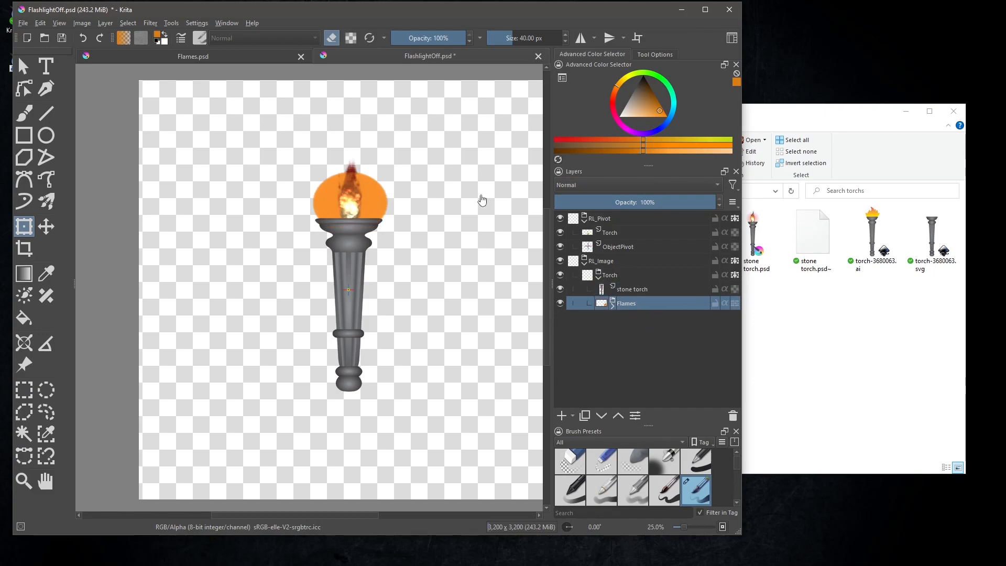
left_click(351, 195)
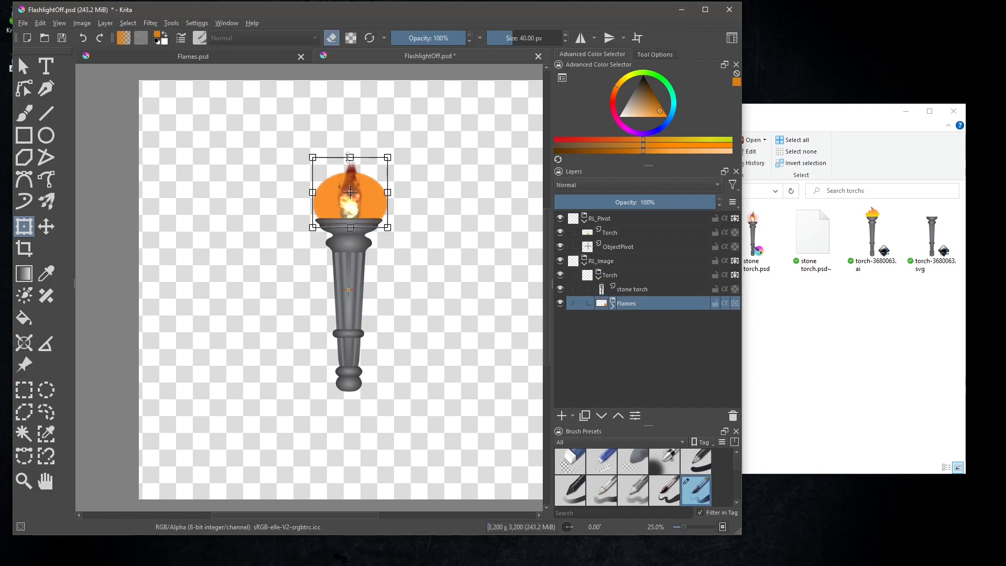
key("ctrl+z")
left_click(371, 191)
key("ctrl+z")
left_click(365, 191)
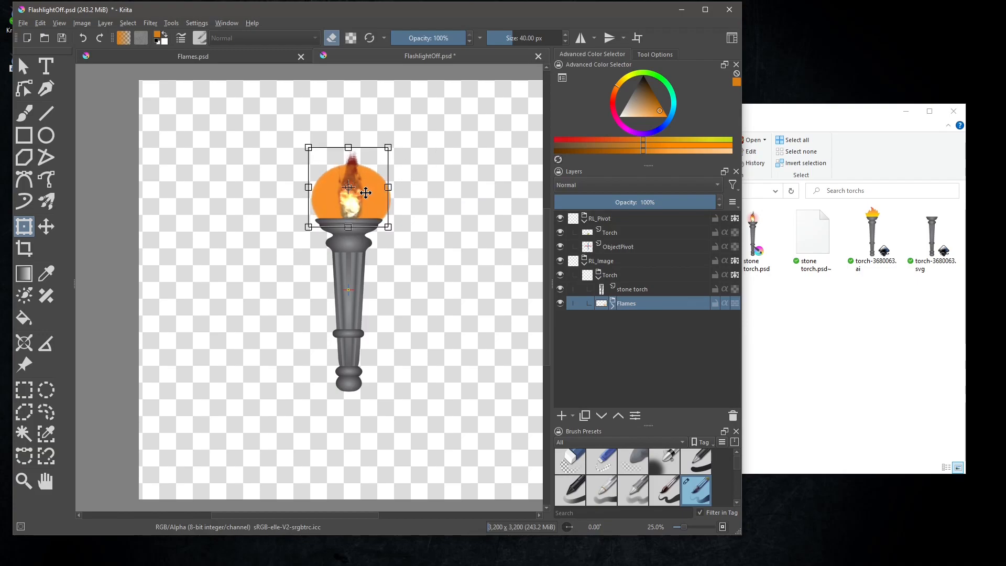
key("ctrl+z")
left_click(369, 195)
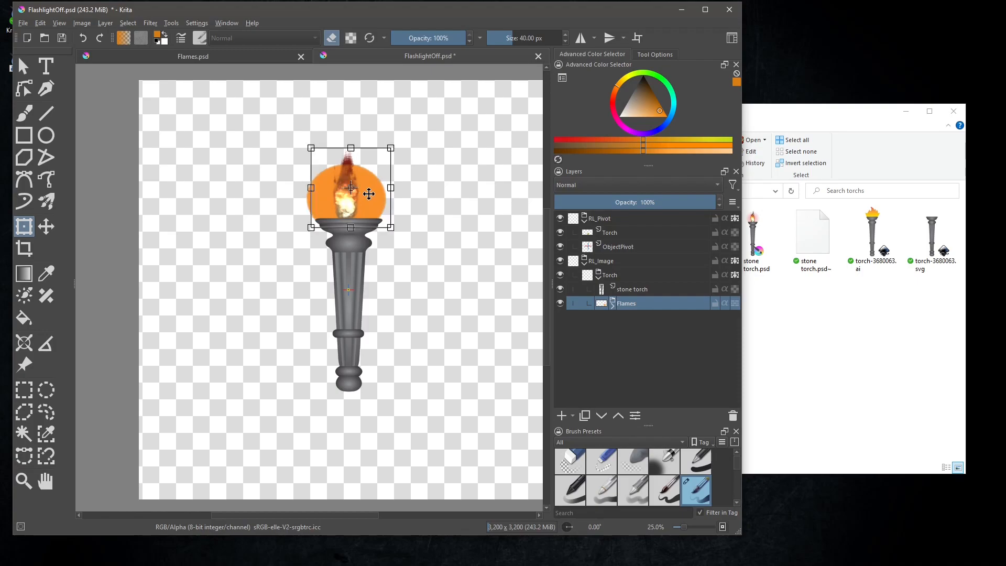
left_click_drag(369, 194, 366, 194)
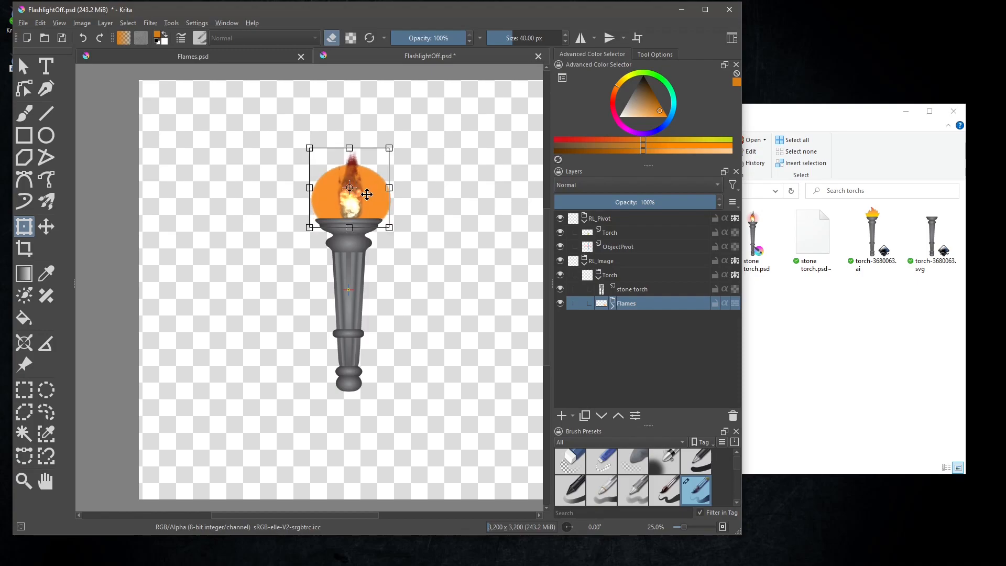
left_click(613, 305)
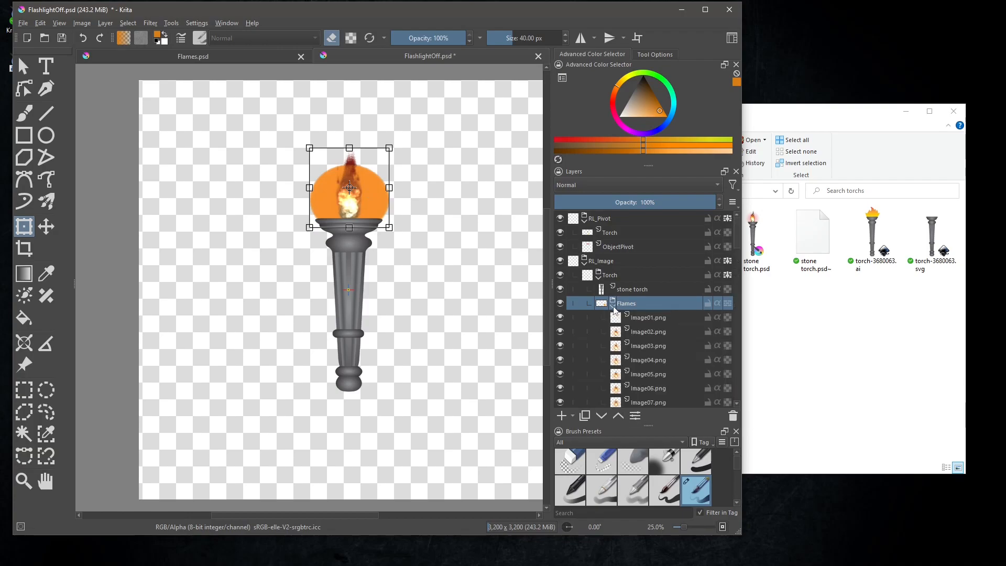
left_click(613, 306)
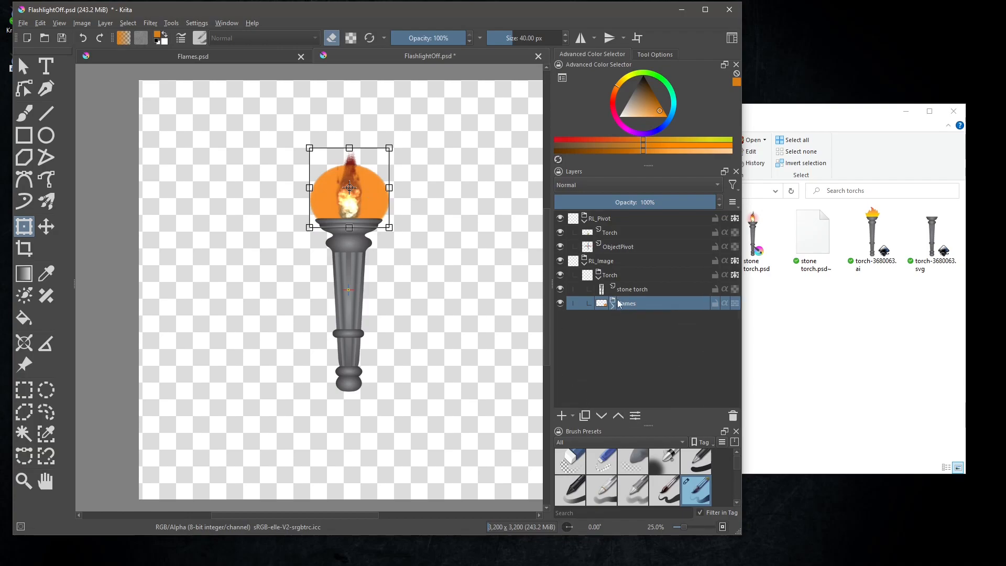
- Duplicate the Torch layer in RL_Pivot, name the copy Flames, and place it below the Torch pivot layer
left_click(611, 233)
right_click(612, 233)
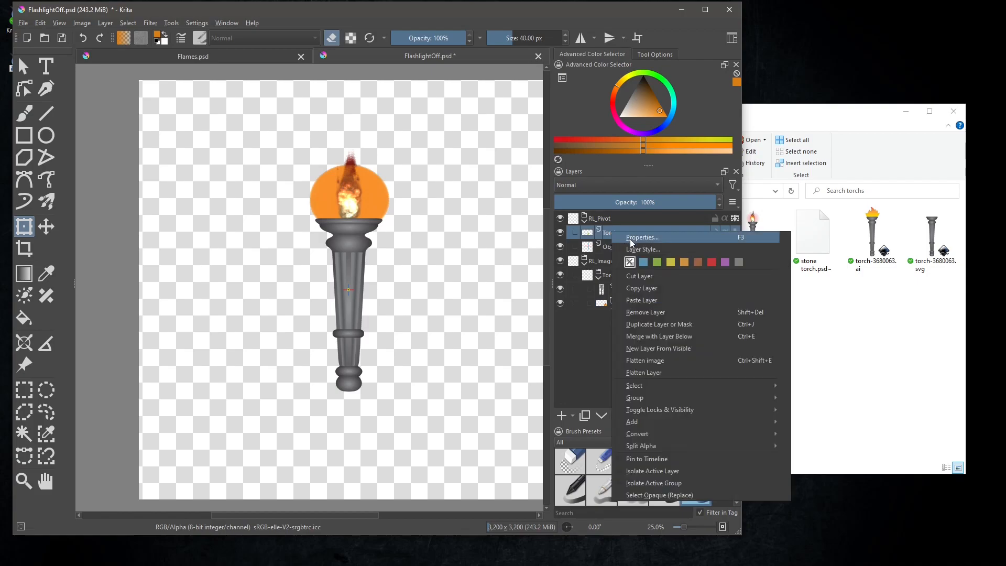
left_click(641, 325)
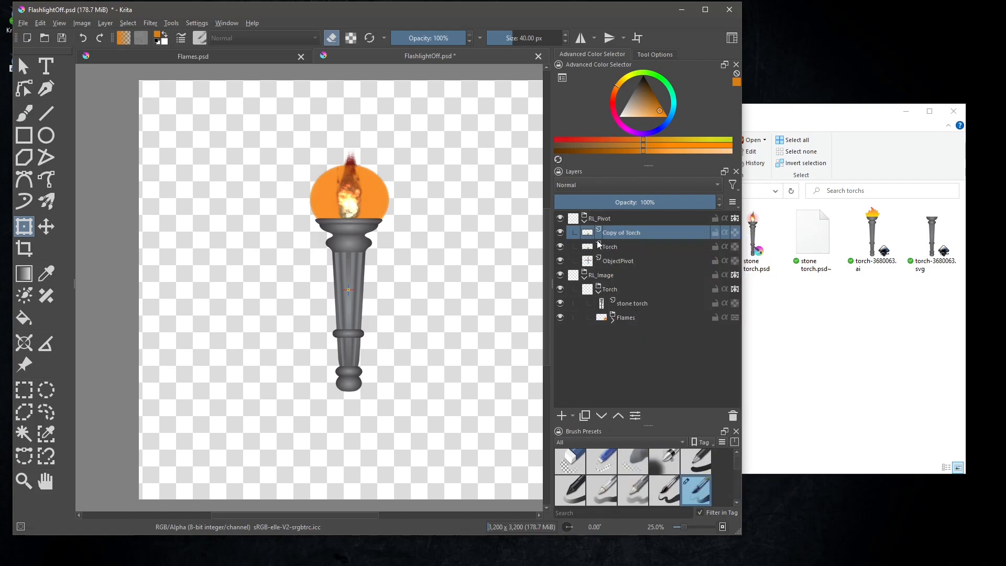
double_click(617, 234)
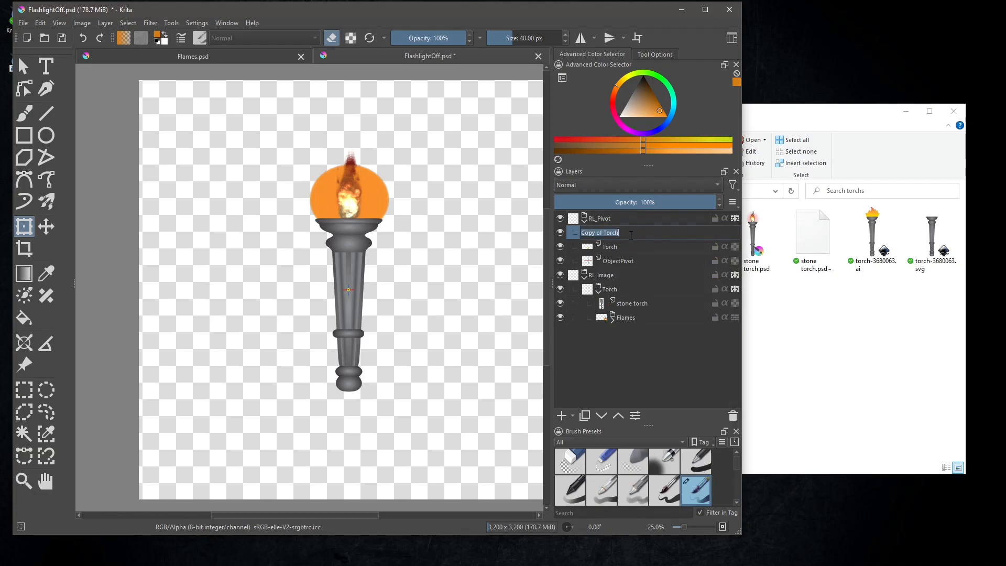
type("Flames")
key("Return")
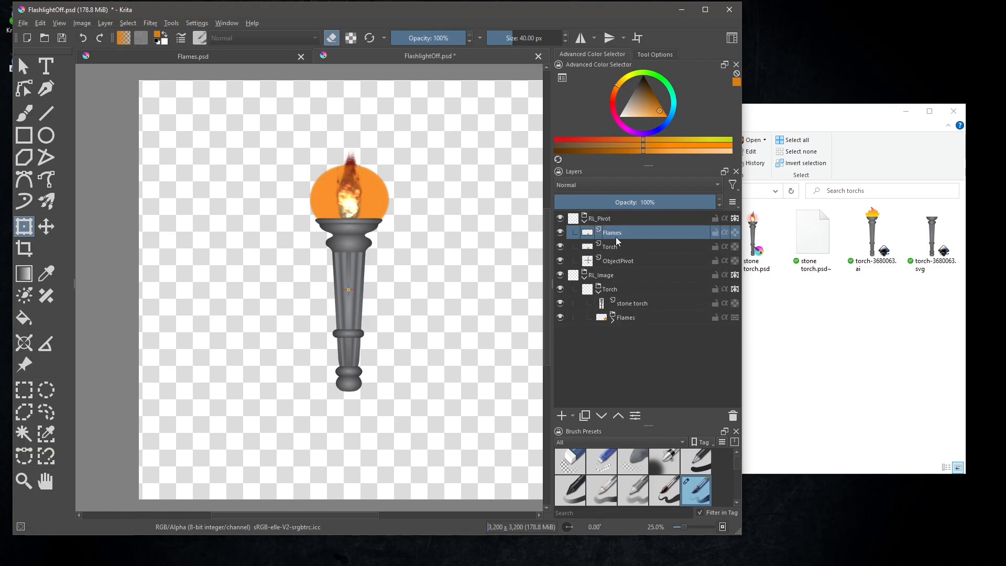
left_click_drag(609, 247, 618, 238)
left_click(609, 247)
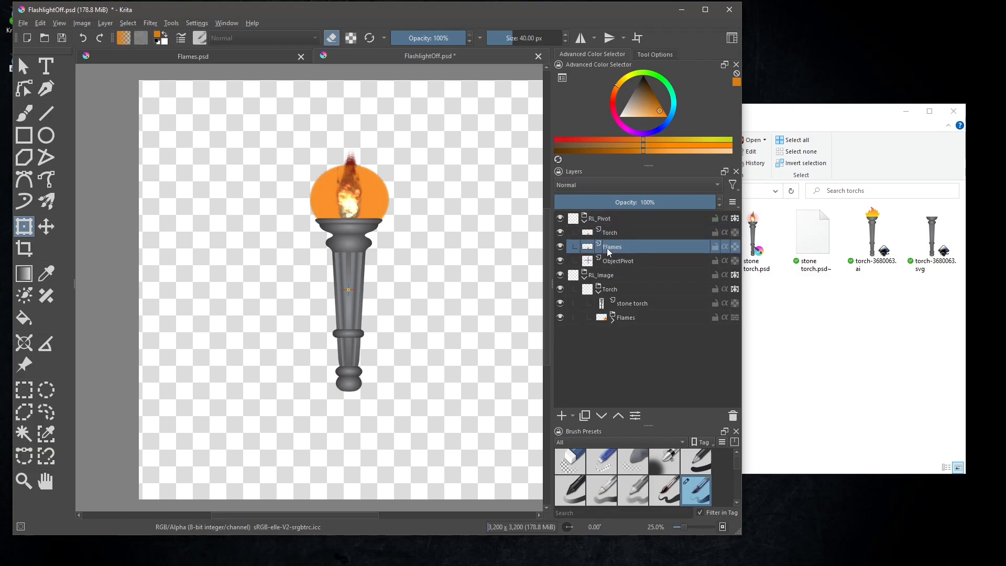
- Save the document as "stone torch flame.psd" in the torchs folder
key("plus")
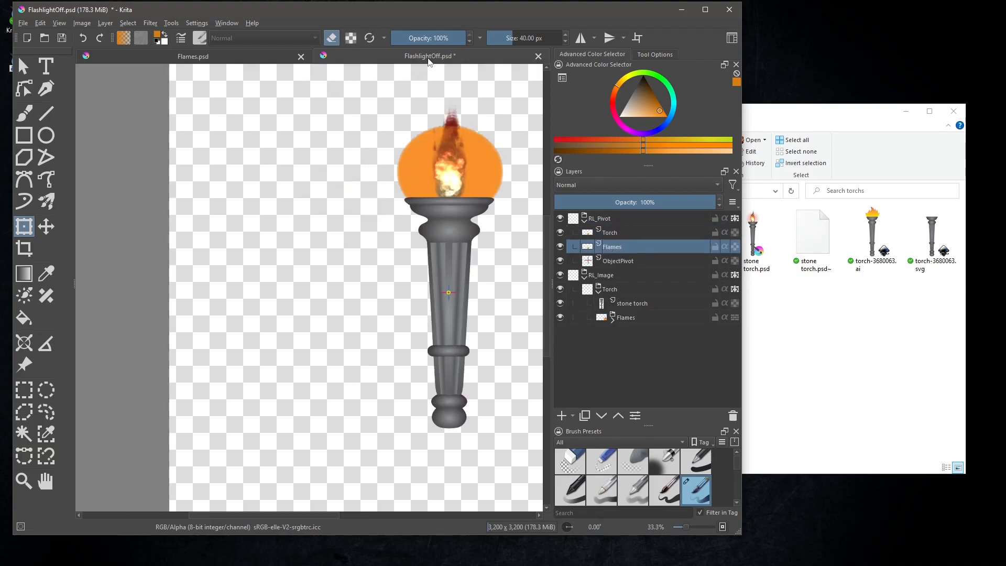
left_click(23, 23)
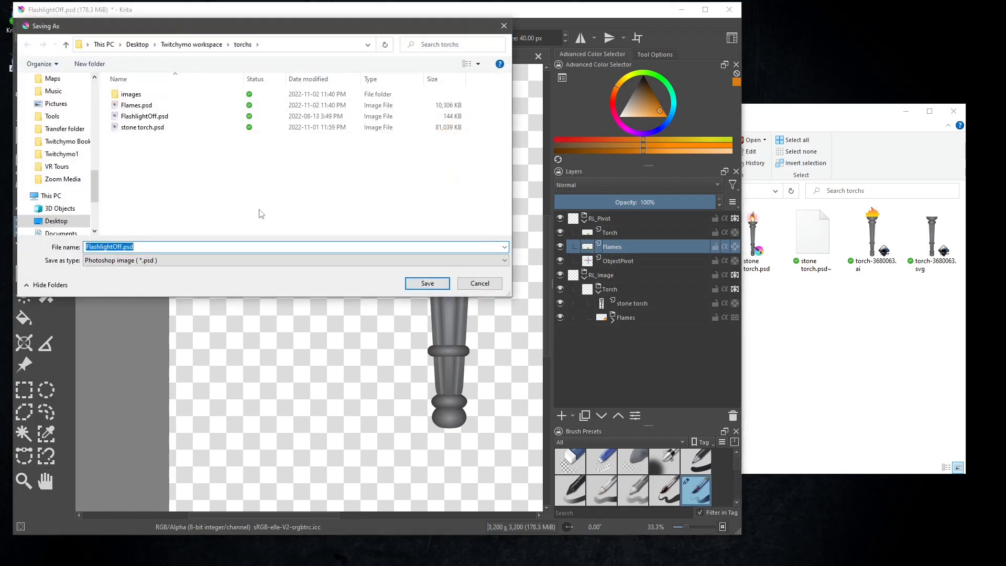
left_click(113, 246)
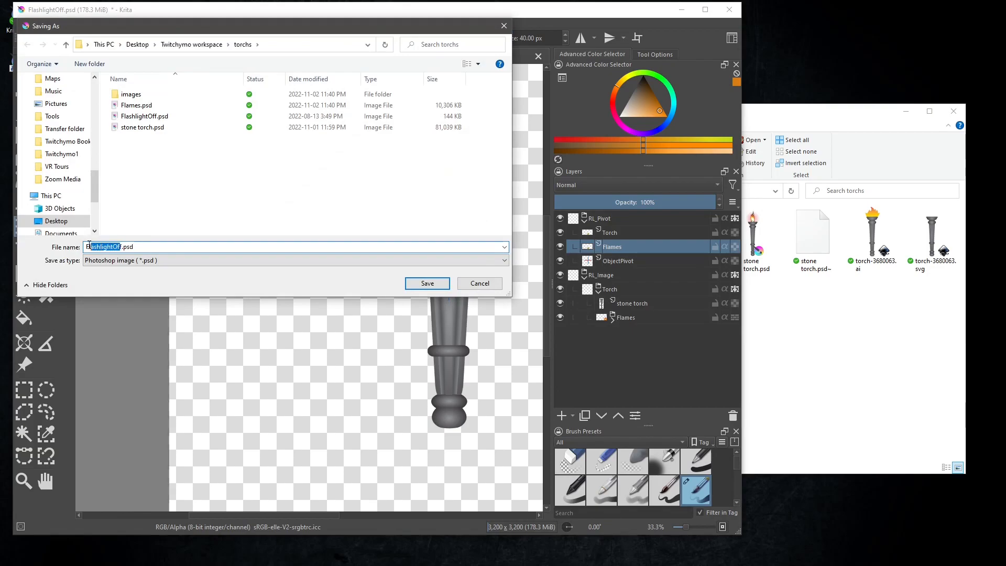
left_click(142, 128)
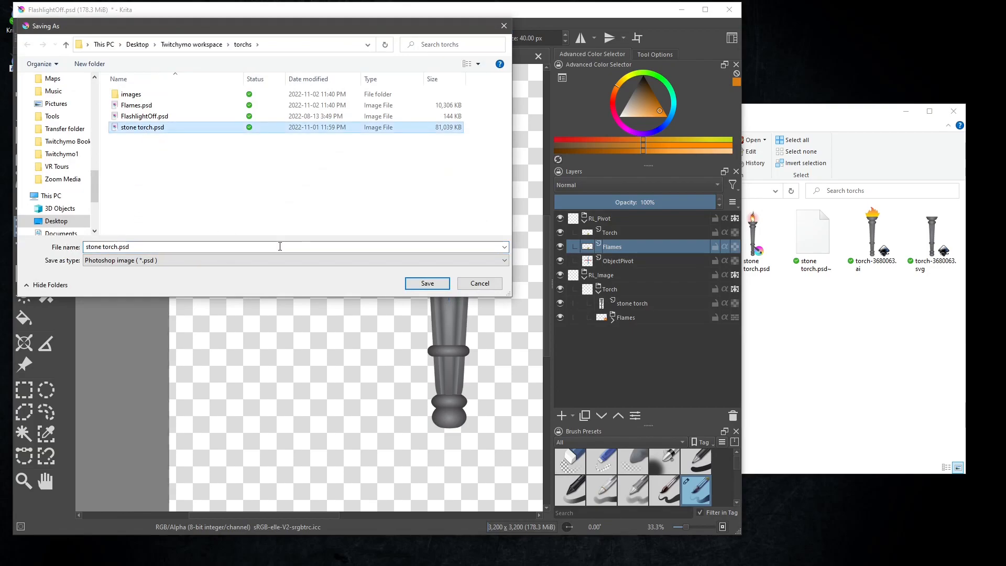
triple_click(116, 246)
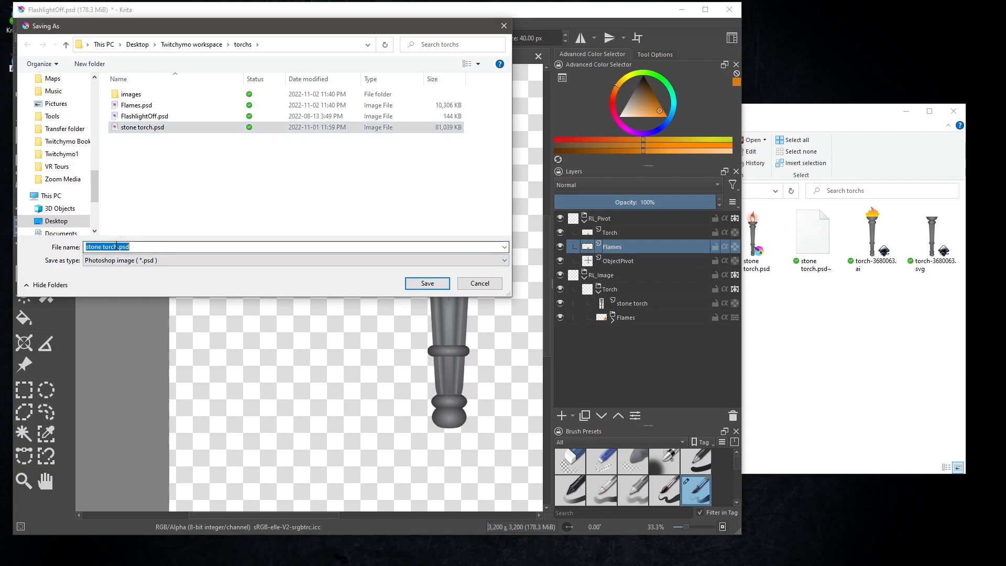
left_click(117, 246)
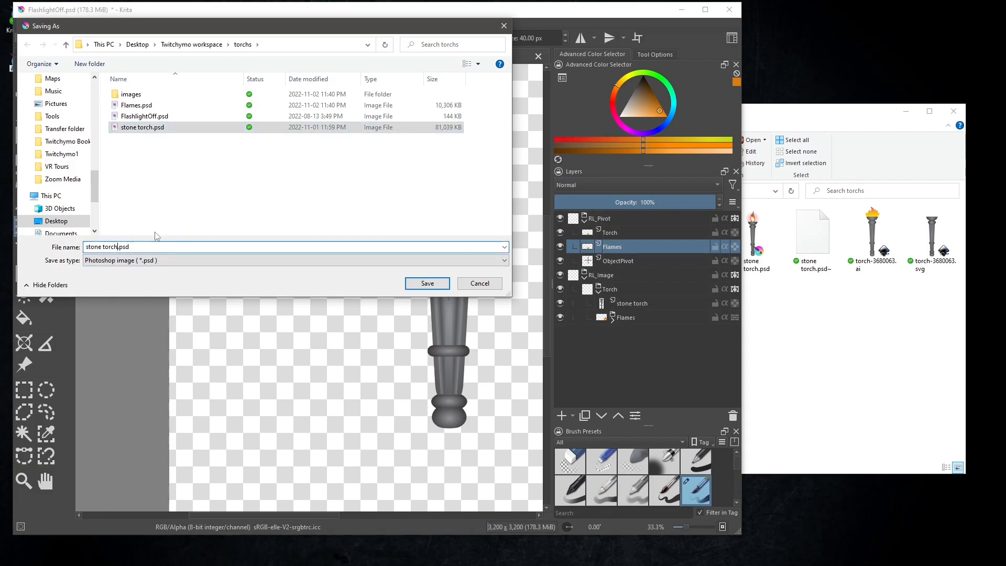
left_click(119, 247)
type("flame")
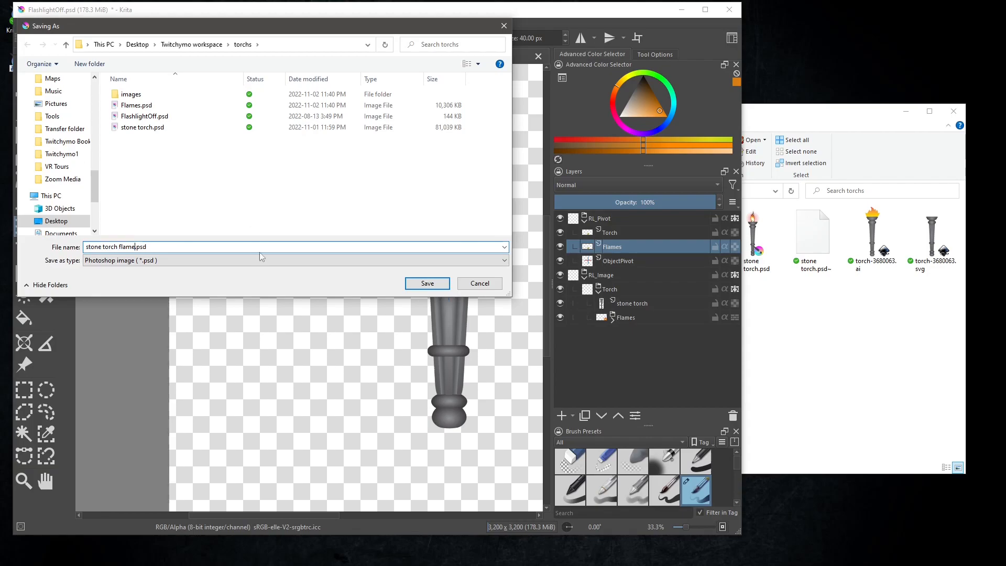
left_click(427, 284)
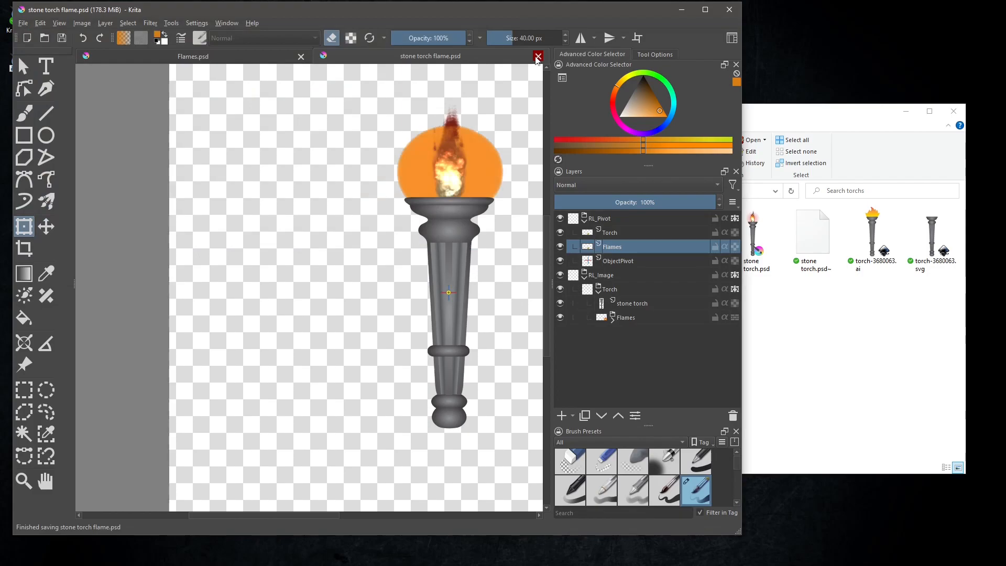
- Crop the canvas closely around the torch and flames, to about 729 × 1947 px
left_click_drag(278, 517, 328, 514)
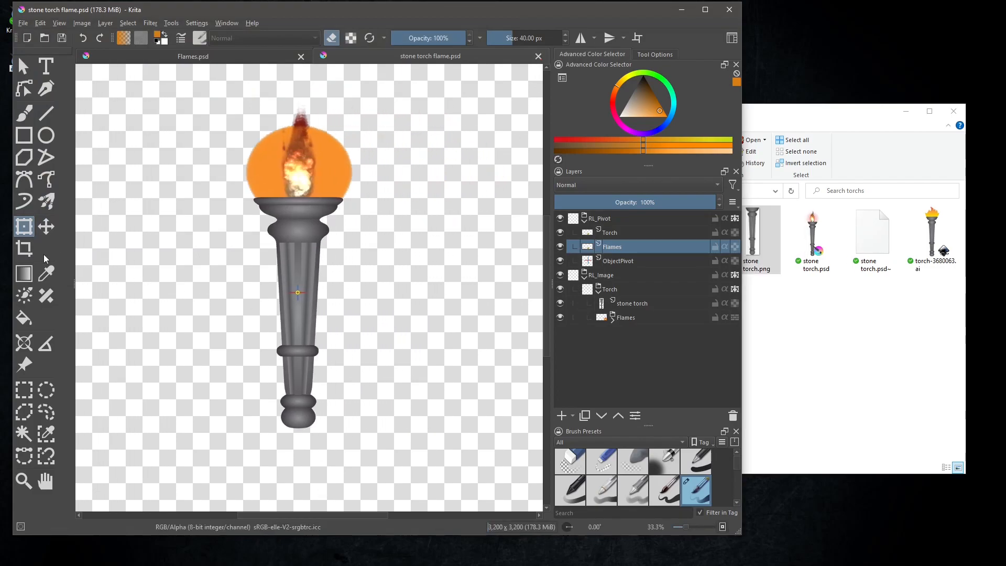
left_click(24, 248)
left_click_drag(234, 116, 373, 445)
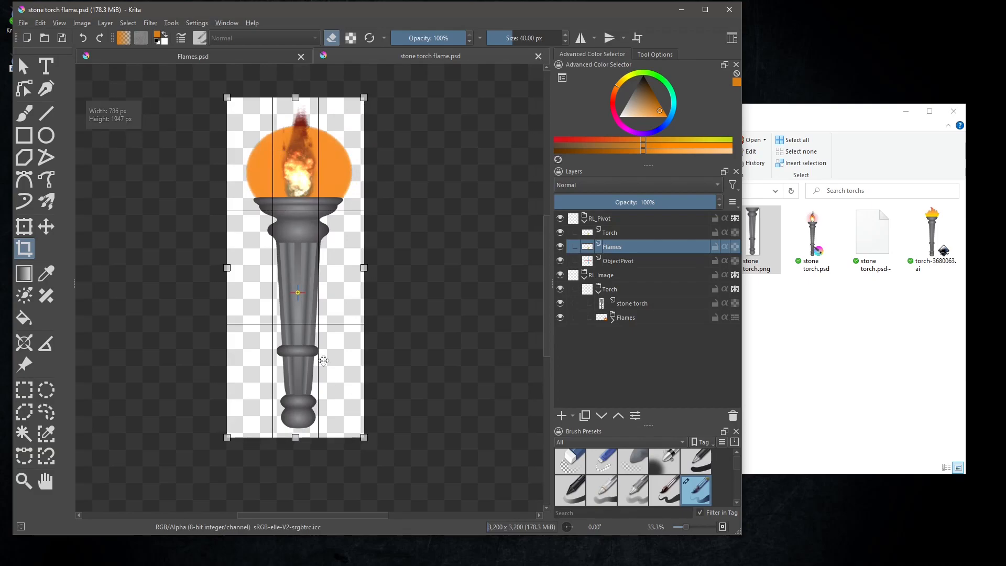
left_click_drag(227, 268, 237, 268)
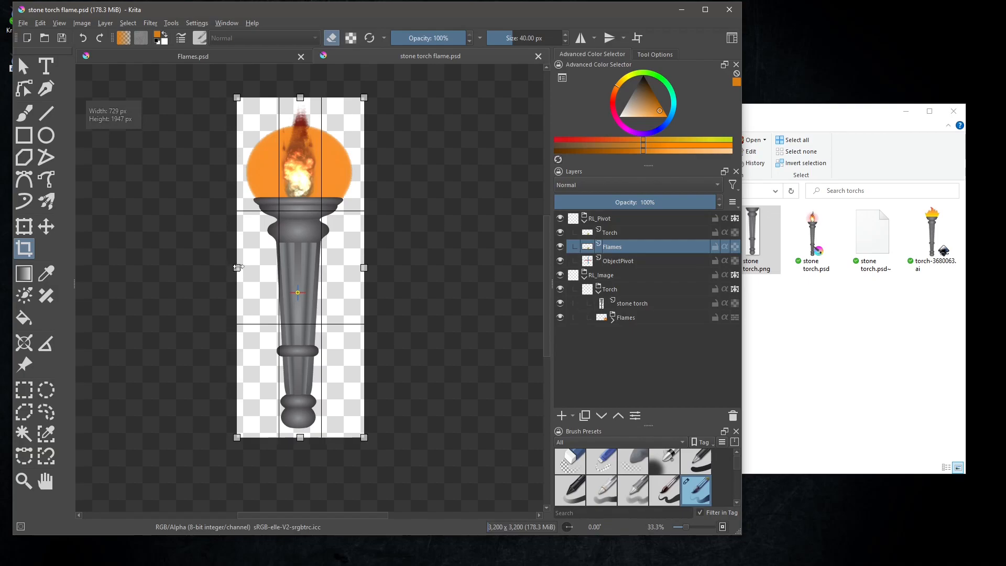
key("Return")
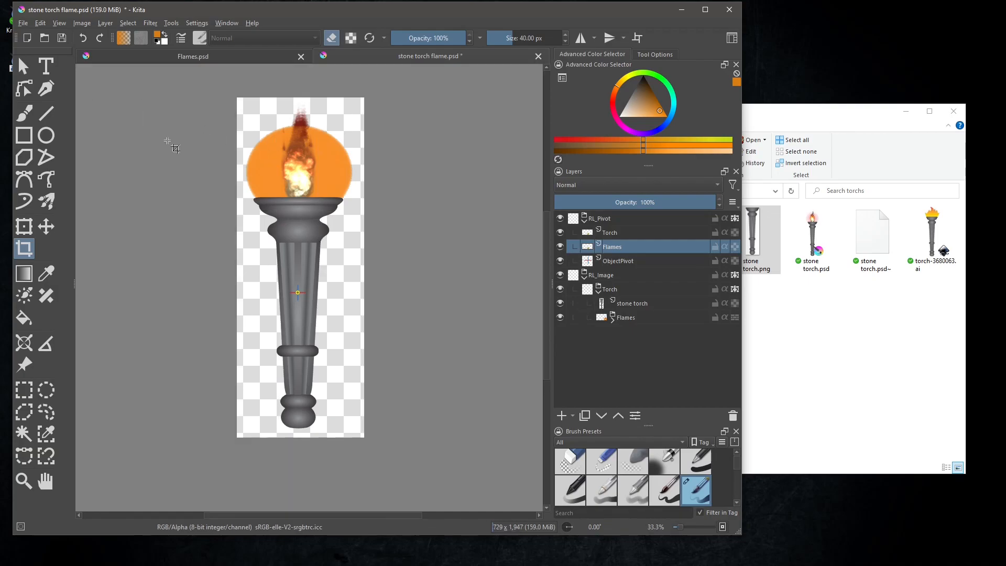
- Save stone torch flame.psd and close the Flames.psd document
left_click(62, 38)
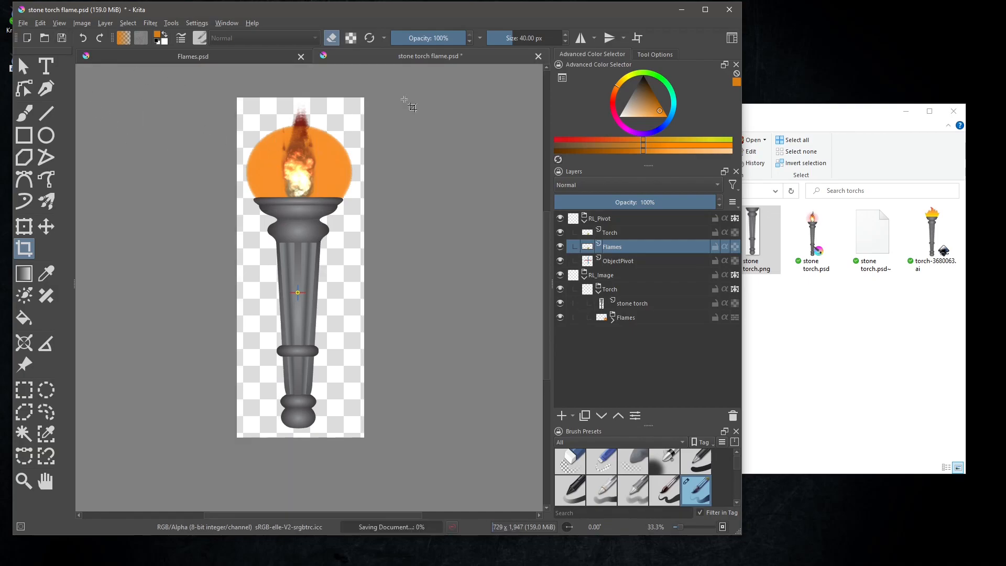
left_click(301, 57)
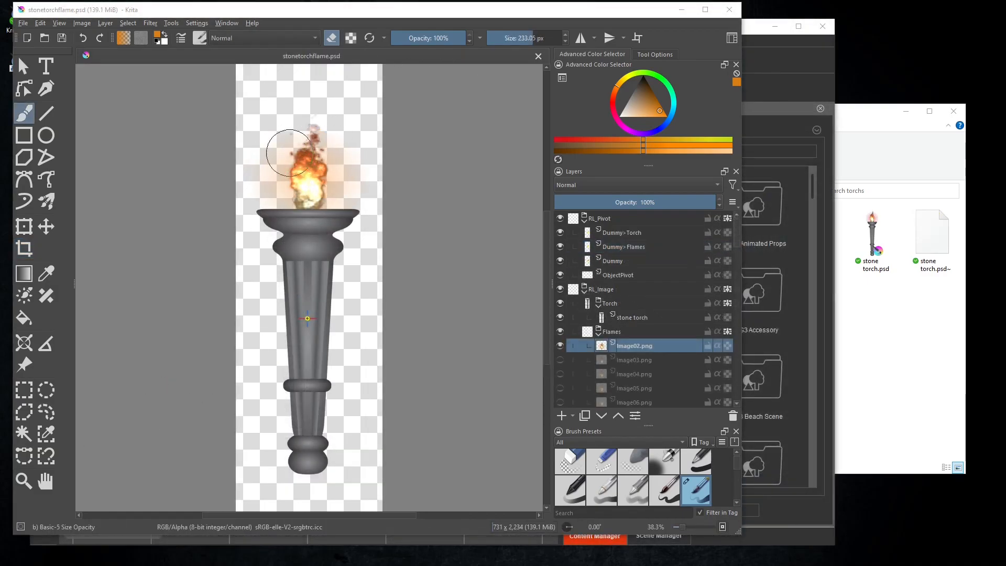
- In stonetorchflame.psd, hide the Torch group and duplicate the Image02.png layer in the Flames group as Image01.png
left_click(560, 304)
right_click(627, 347)
left_click(654, 171)
double_click(639, 346)
key("Home")
key("Delete")
key("Delete")
key("Delete")
key("Delete")
key("Delete")
key("Delete")
key("Delete")
key("Delete")
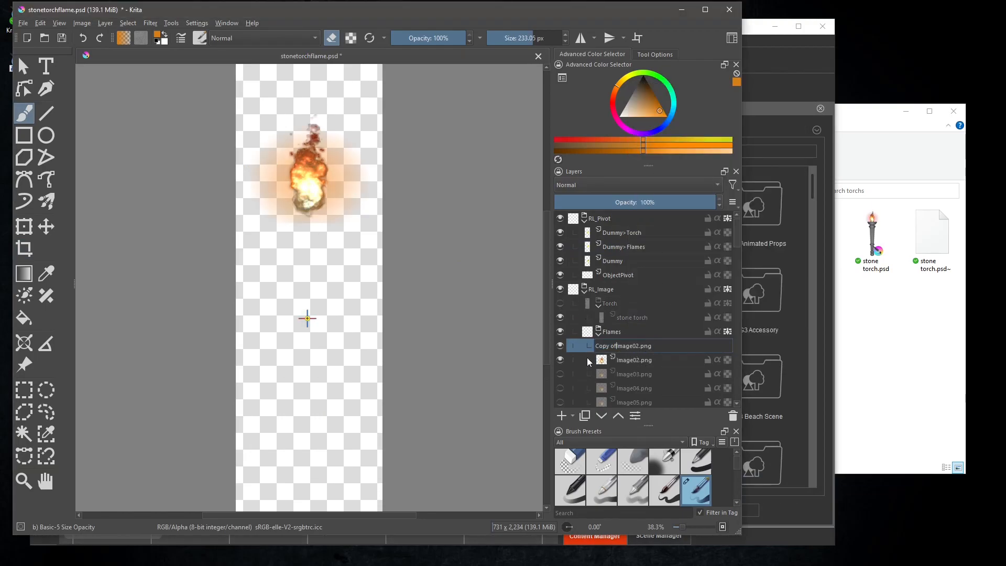
key("Delete")
type("1")
left_click(591, 370)
- Hide the Image02.png layer and erase the whole flame and its glow from the Image01.png layer
left_click(560, 360)
left_click(624, 346)
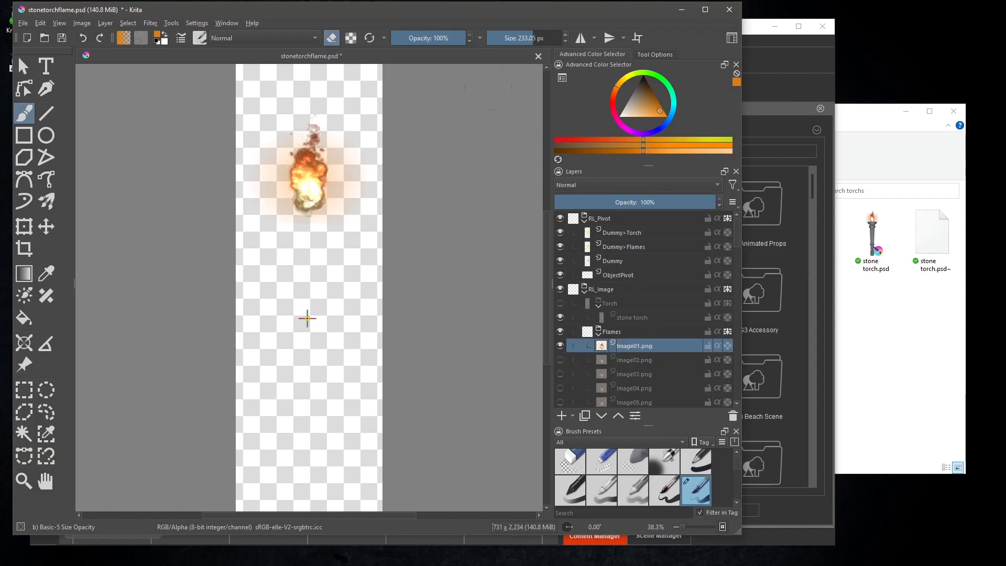
mouse_move(247, 117)
left_mouse_down()
mouse_move(328, 132)
mouse_move(303, 155)
mouse_move(315, 210)
mouse_move(308, 240)
mouse_move(402, 265)
left_mouse_up()
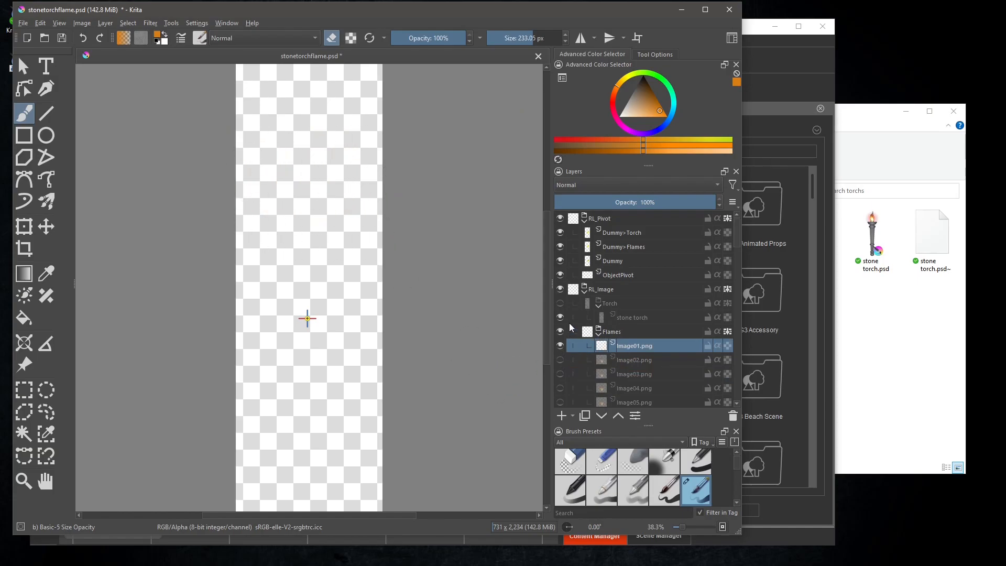
- Make the Torch group visible again and save stonetorchflame.psd
left_click(560, 303)
scroll(603, 364, "down", 3)
scroll(597, 359, "up", 3)
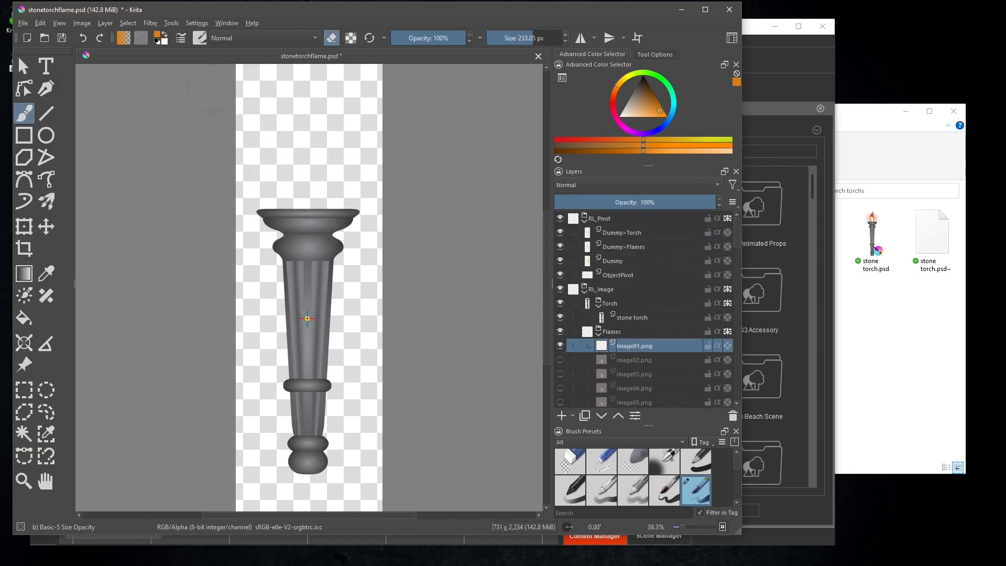
left_click(64, 41)
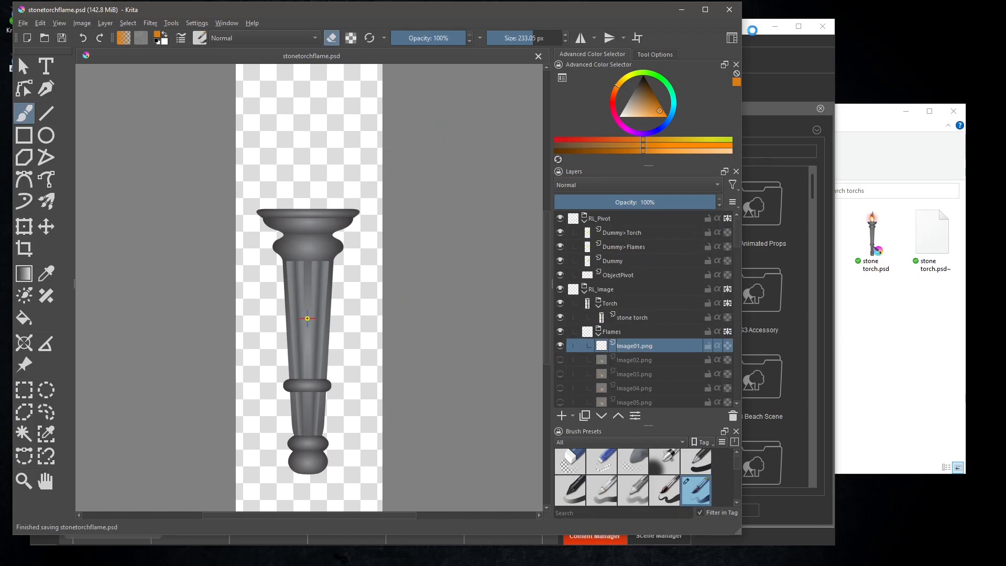
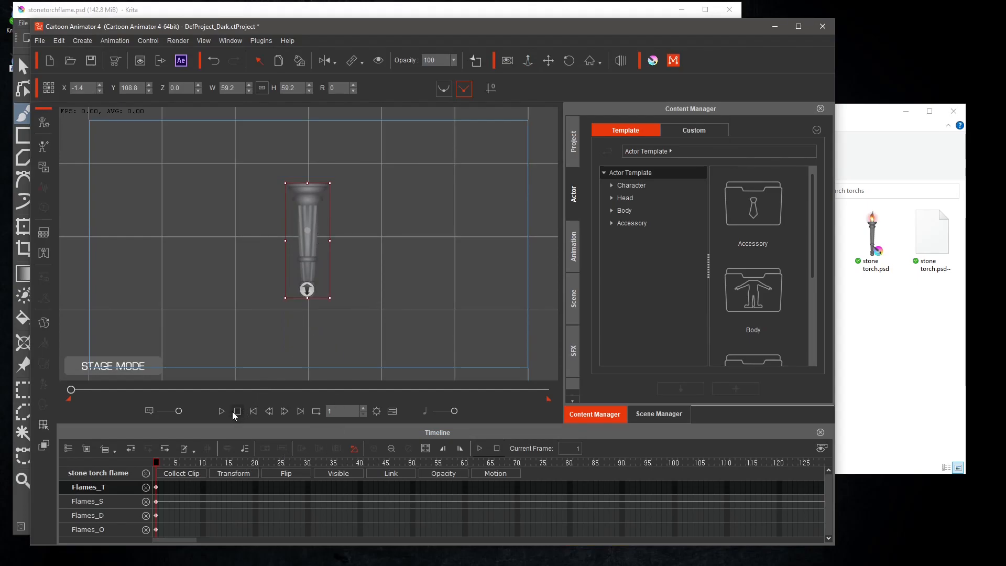
- In Cartoon Animator, open the Sprite Editor for Flames and key Image02.png at frame 1 and Image03.png at frame 2
left_click(44, 324)
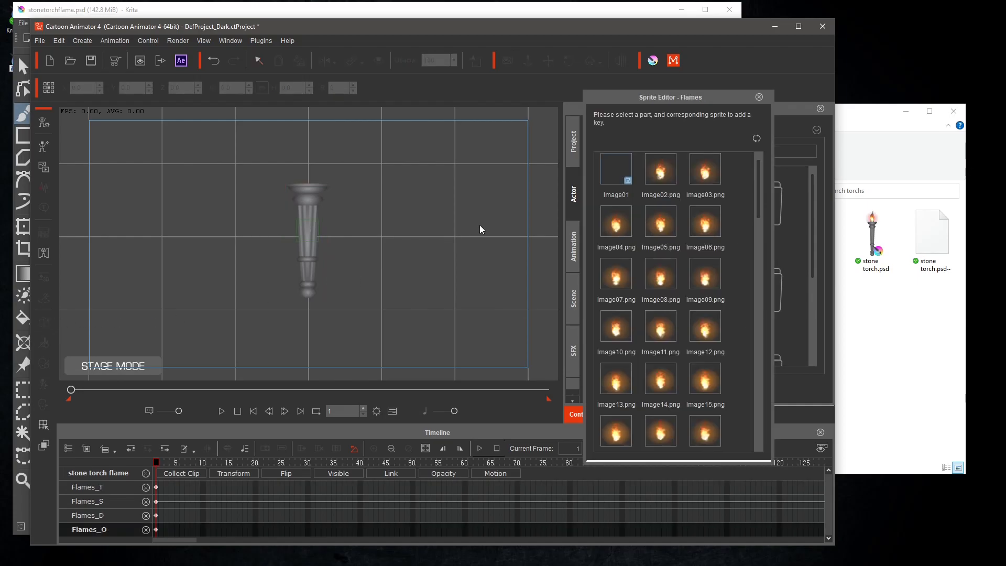
left_click(661, 170)
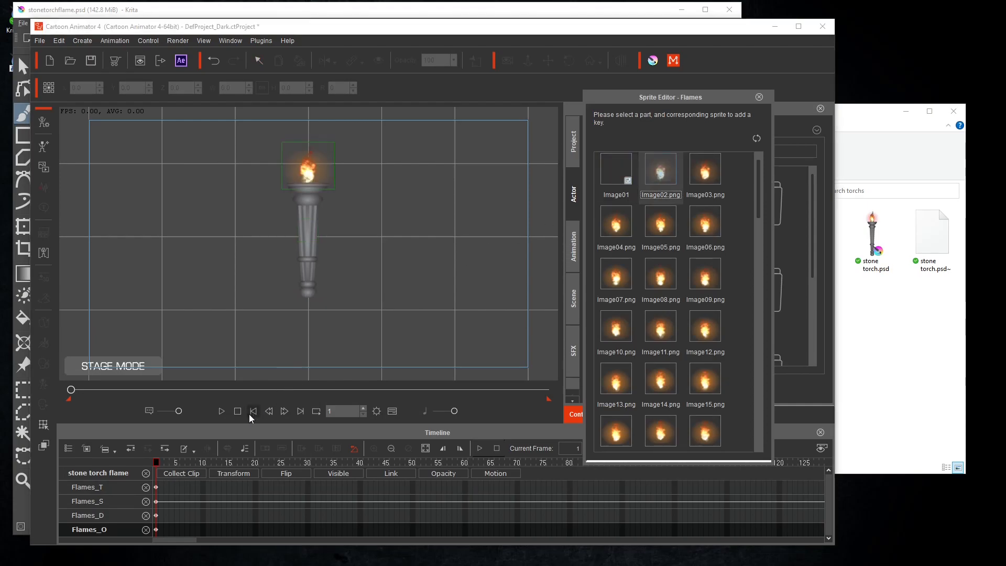
key("Right")
left_click(705, 172)
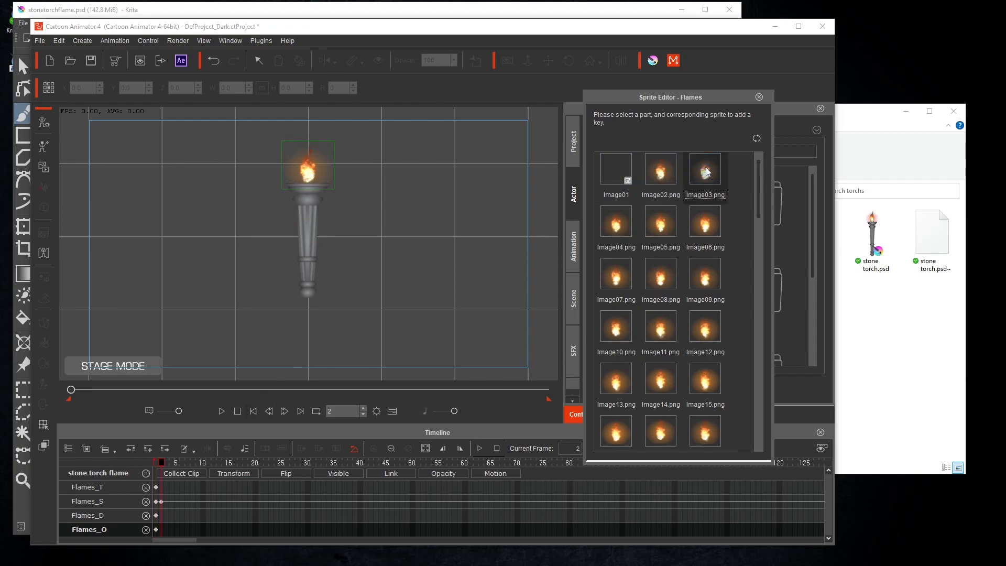
- Continue keying the flame sprites one per frame, from Image04.png at frame 3 through Image18.png at frame 17
left_click(612, 226)
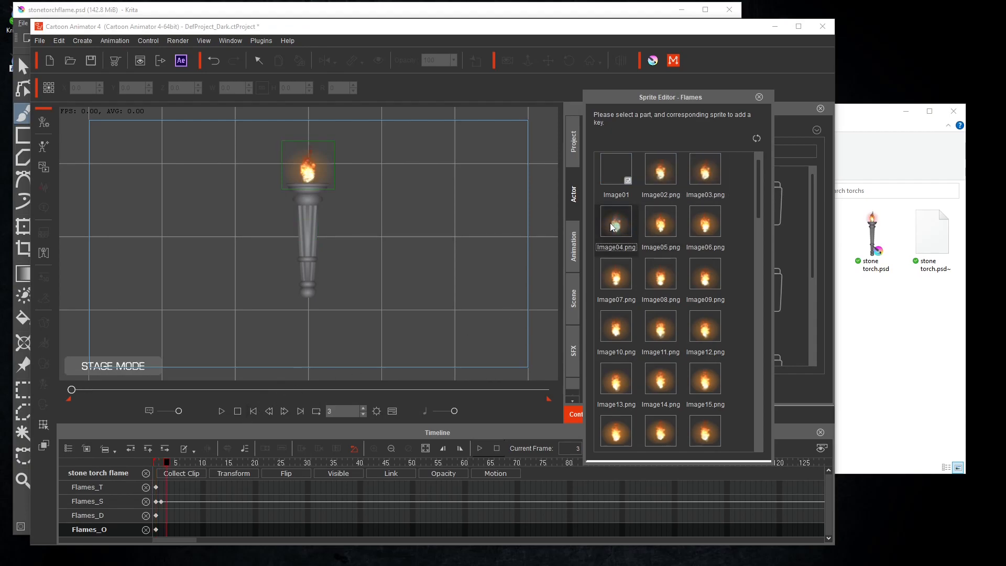
key("Right")
left_click(659, 224)
key("Right")
left_click(705, 223)
key("Right")
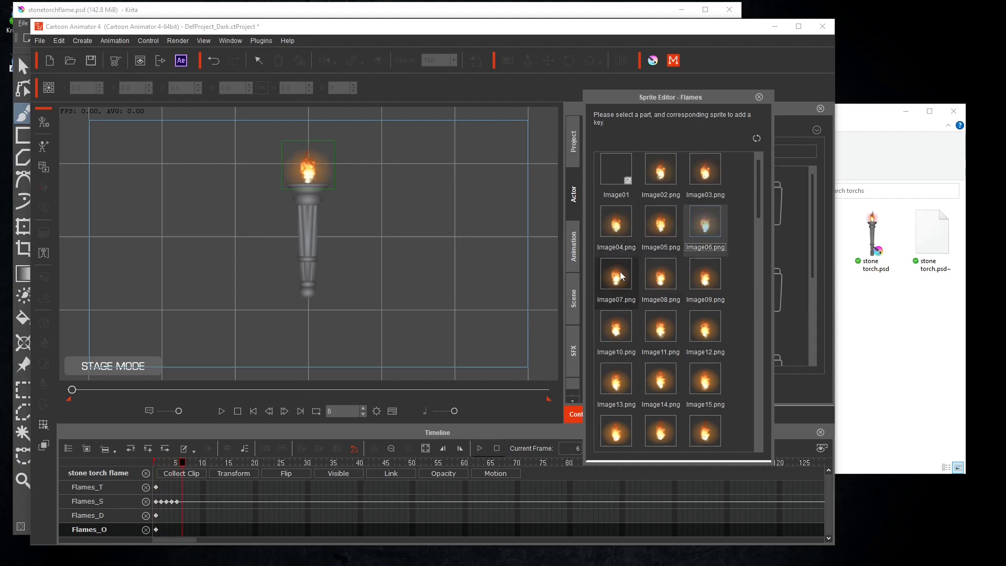
left_click(616, 273)
key("Right")
left_click(659, 273)
key("Right")
left_click(705, 274)
key("Right")
left_click(618, 328)
key("Right")
left_click(660, 329)
key("Right")
left_click(704, 330)
key("Right")
left_click(619, 381)
key("Right")
left_click(661, 382)
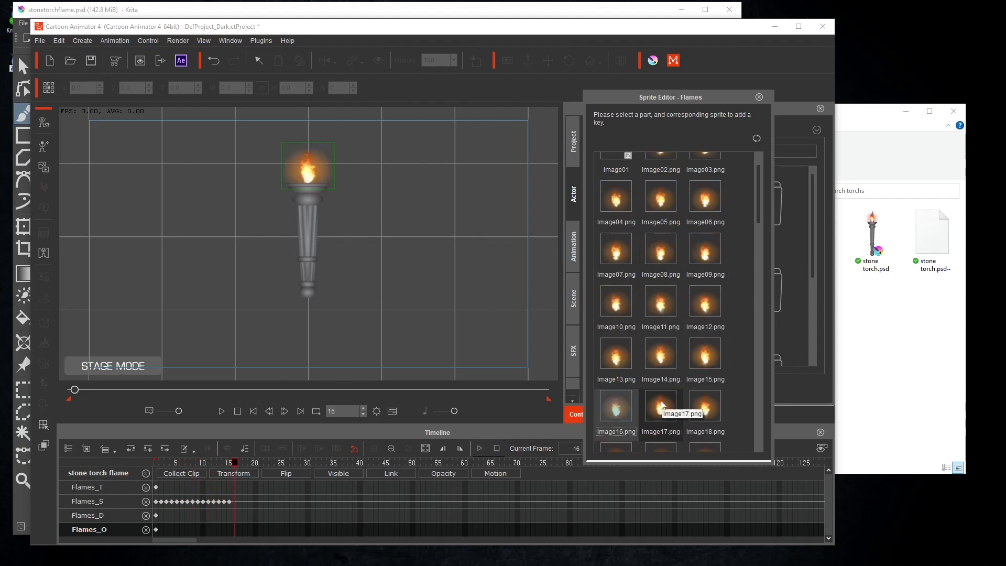
left_click(661, 404)
key("Right")
left_click(705, 407)
- Key Image19.png through Image30.png in order, one sprite per frame from frame 18 to frame 29
left_click_drag(759, 216, 763, 269)
key("Right")
left_click(617, 232)
key("Right")
left_click(660, 232)
key("Right")
left_click(705, 232)
key("Right")
left_click(660, 288)
left_click(705, 280)
left_click(616, 333)
left_click(661, 332)
left_click(705, 332)
left_click(616, 385)
left_click(661, 385)
left_click(703, 387)
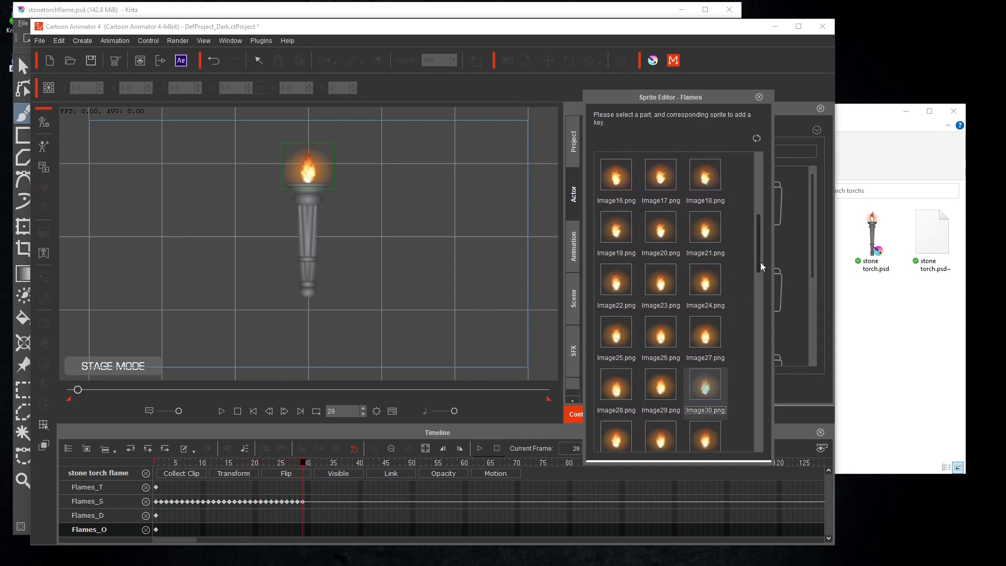
- Key the sprites Image31.png through Image45.png in sequence on frames 30 to 44
left_click_drag(756, 240, 759, 288)
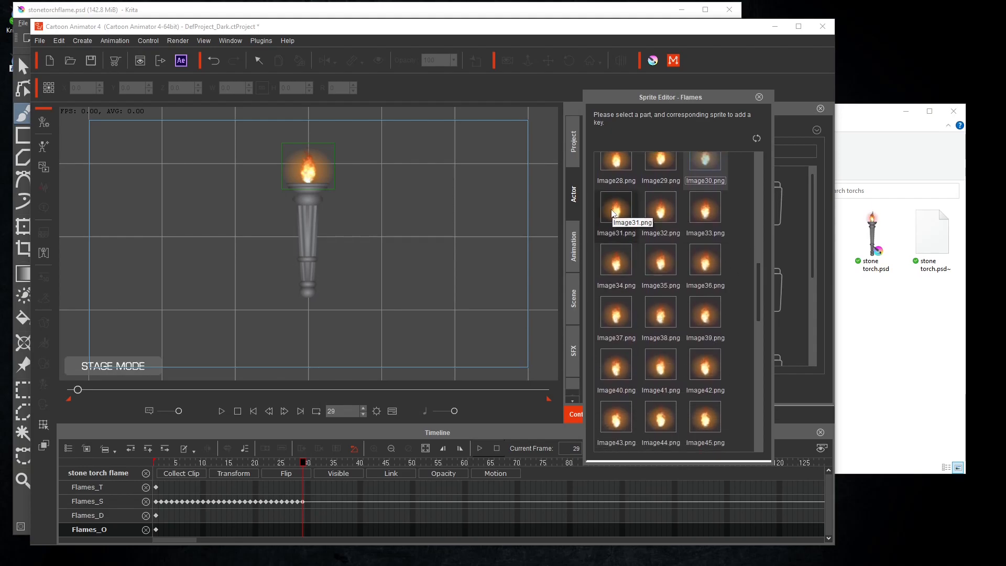
key("Right")
key("Right")
left_click(614, 213)
left_click(661, 212)
key("Right")
key("Right")
left_click(705, 211)
left_click(618, 265)
key("Right")
key("Right")
left_click(661, 264)
left_click(708, 263)
left_click(616, 312)
left_click(660, 312)
left_click(705, 313)
left_click(616, 365)
left_click(661, 365)
left_click(705, 364)
left_click(615, 418)
key("Right")
left_click(661, 417)
key("Right")
left_click(706, 412)
key("Right")
- Add sprite keys for Image46.png through Image60.png, one per frame on frames 45 to 59
left_click_drag(758, 293, 762, 349)
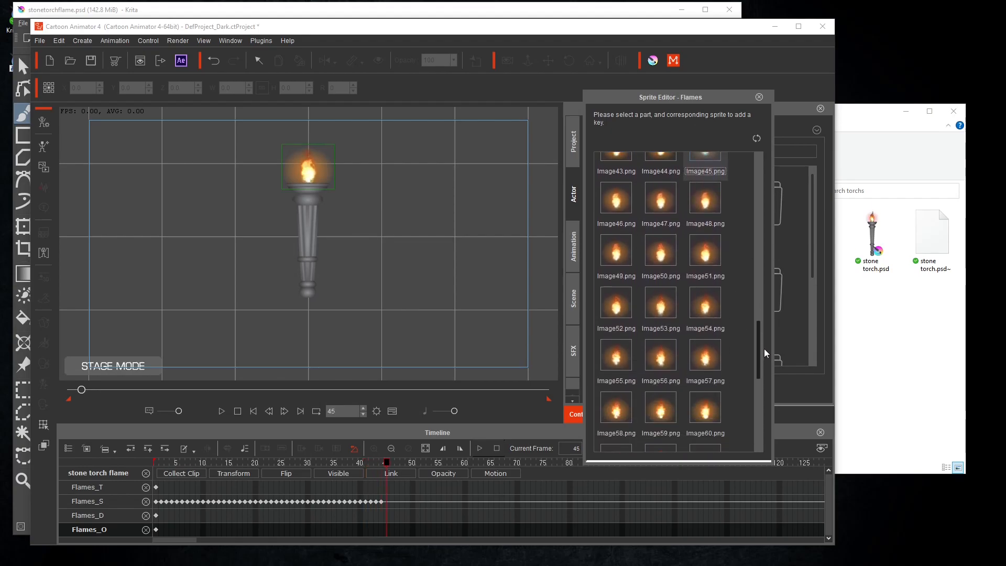
left_click(615, 201)
key("Right")
left_click(661, 202)
key("Right")
left_click(705, 202)
key("Right")
key("Right")
left_click(616, 252)
left_click(666, 249)
left_click(705, 250)
left_click(616, 303)
left_click(661, 303)
left_click(705, 303)
left_click(616, 355)
left_click(661, 356)
left_click(705, 355)
left_click(617, 409)
left_click(660, 407)
left_click(703, 409)
- Finish the flame sequence by keying Image61.png through Image76.png, one per frame on frames 60 to 75
left_click_drag(754, 341, 759, 399)
left_click(615, 188)
left_click(661, 188)
left_click(706, 189)
left_click(616, 241)
left_click(661, 241)
left_click(698, 250)
left_click(616, 293)
left_click(661, 293)
left_click(705, 293)
left_click(616, 345)
left_click(661, 346)
left_click(705, 346)
left_click(616, 399)
left_click(661, 398)
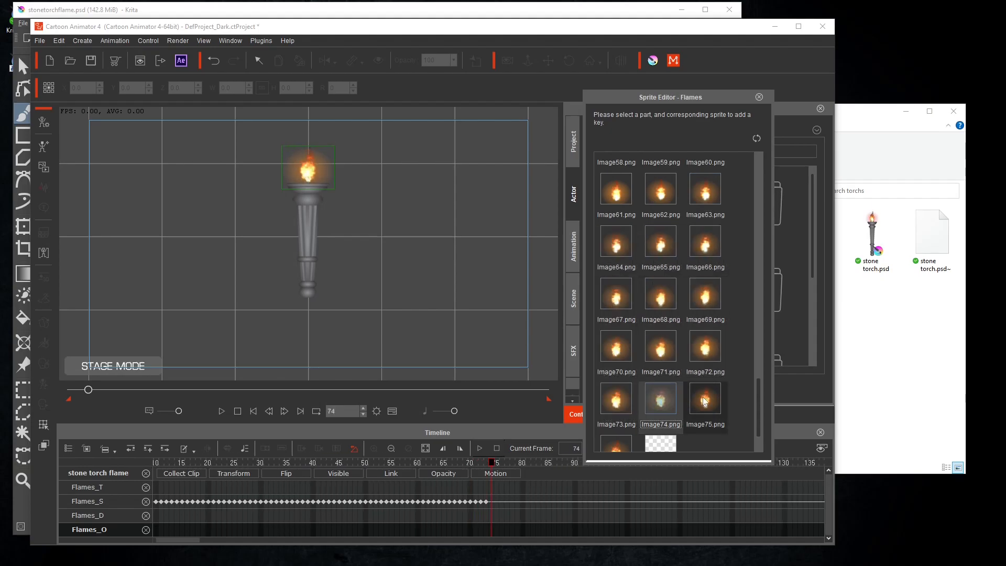
left_click(705, 398)
scroll(705, 398, "down", 1)
left_click(616, 414)
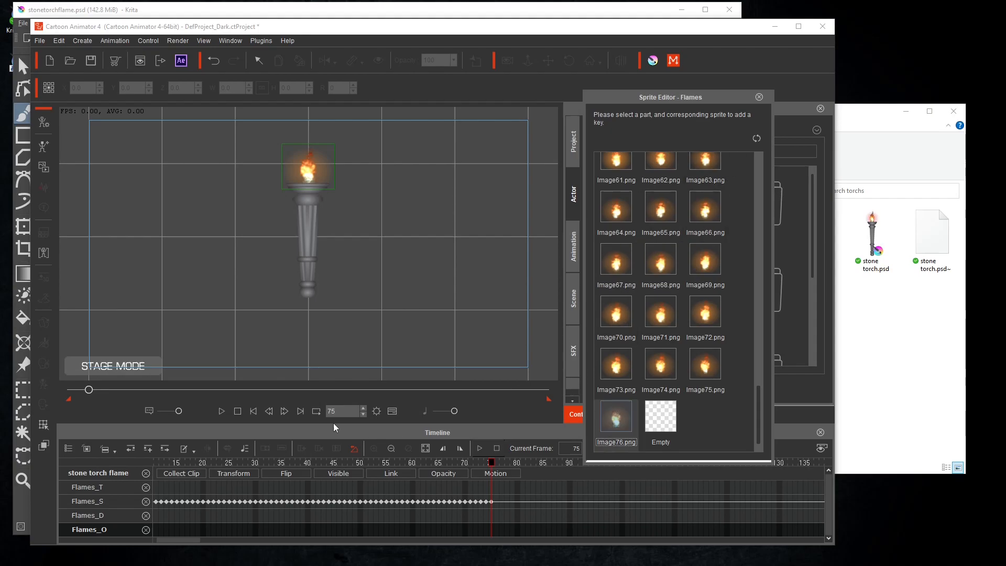
- Show the torch's Collect Clip track and mark the range from frame 75 back to frame 1
left_click(180, 473)
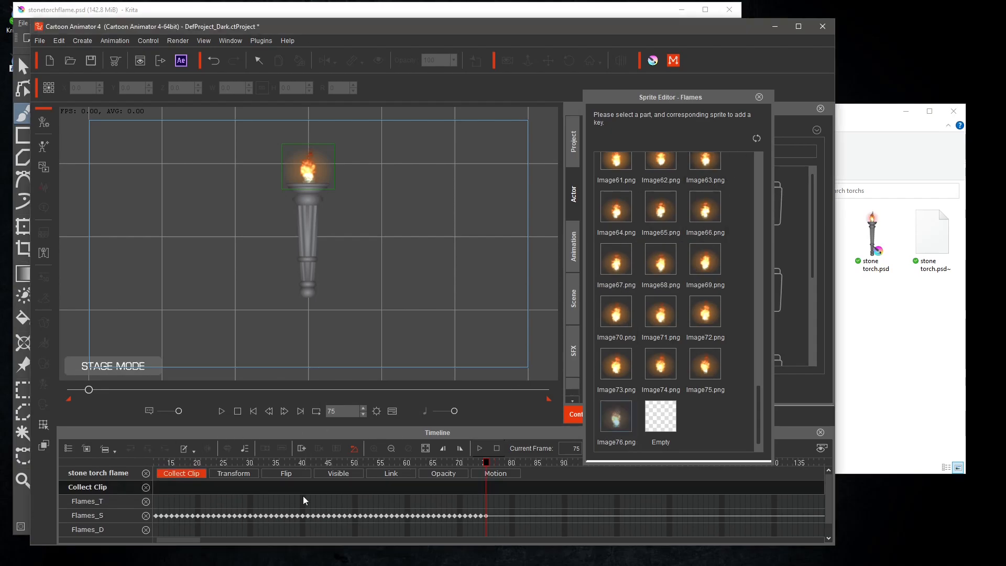
left_click_drag(485, 490, 204, 492)
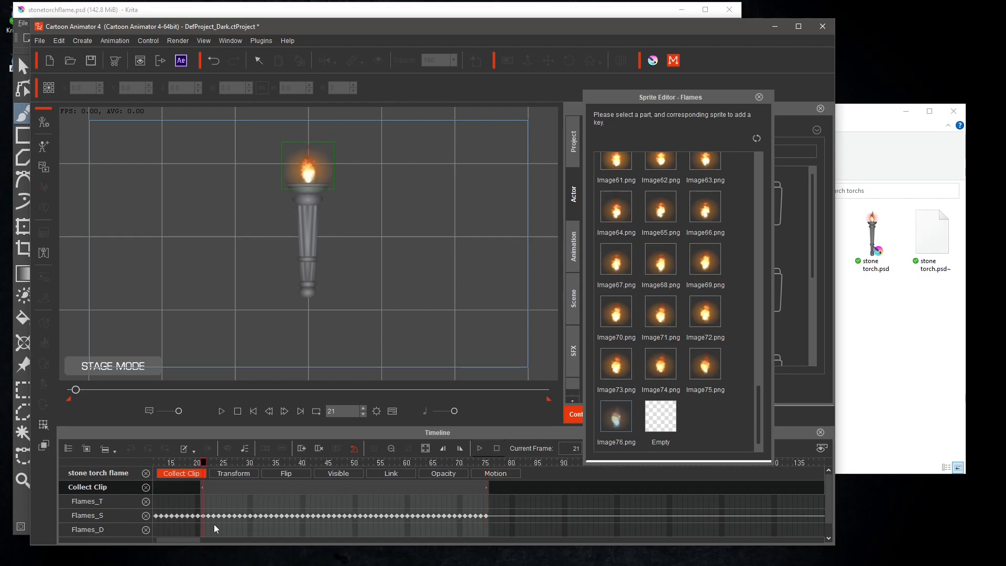
mouse_move(192, 537)
left_mouse_down()
mouse_move(213, 539)
mouse_move(174, 534)
left_mouse_up()
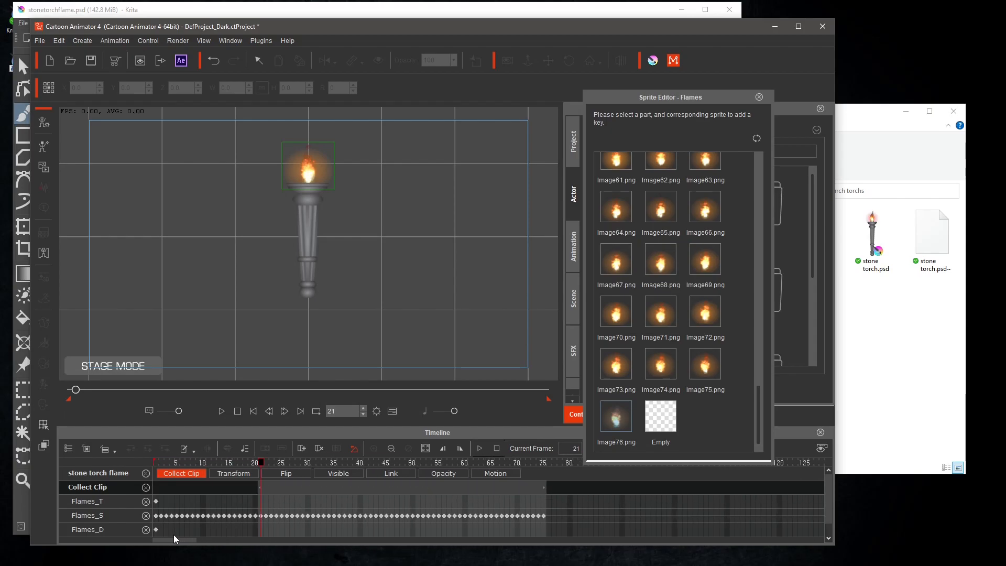
left_click_drag(260, 488, 151, 487)
- Add the collected clip to the prop's action menu as "Flame On" and close the Sprite Editor
right_click(261, 487)
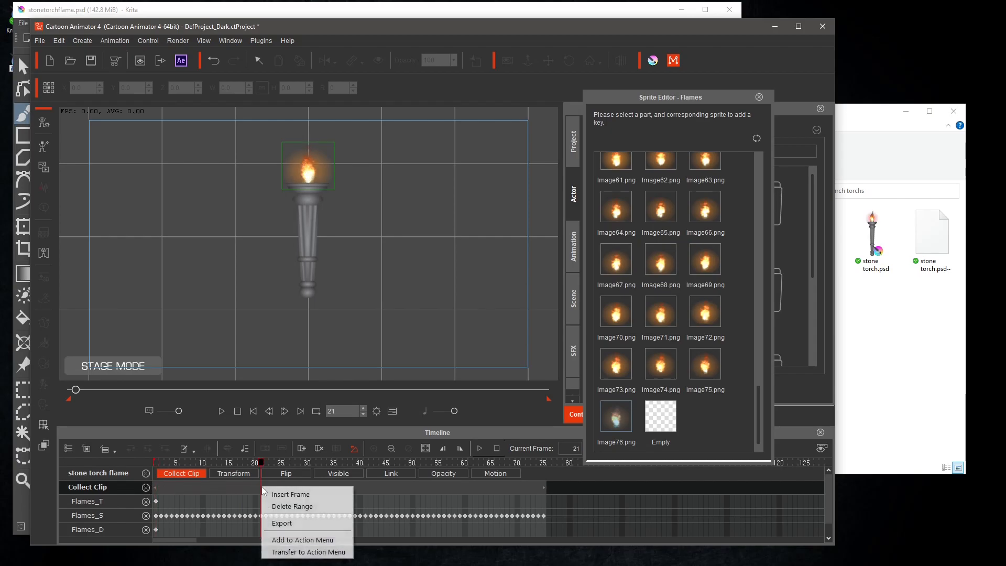
left_click(294, 540)
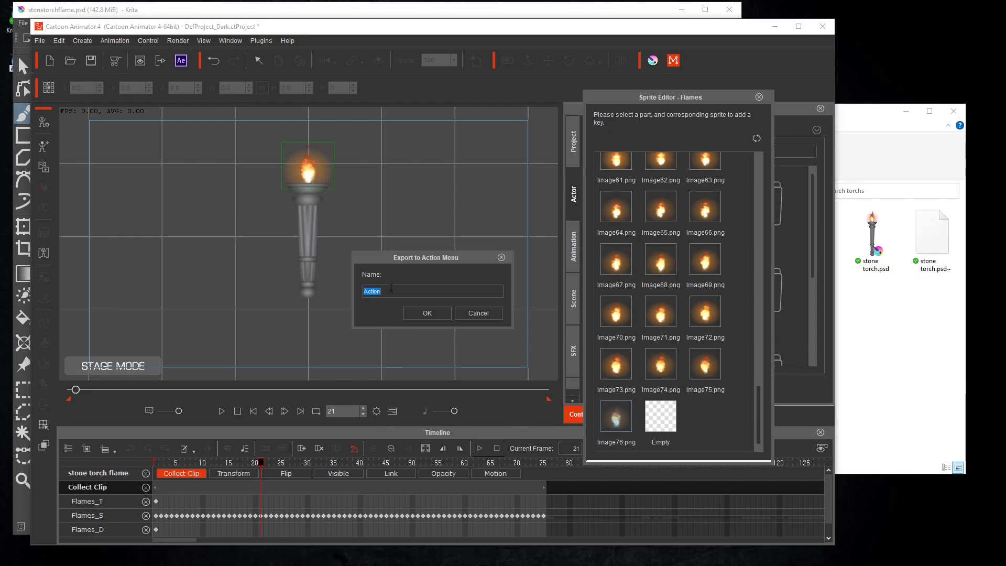
type("Flame o")
left_click(427, 313)
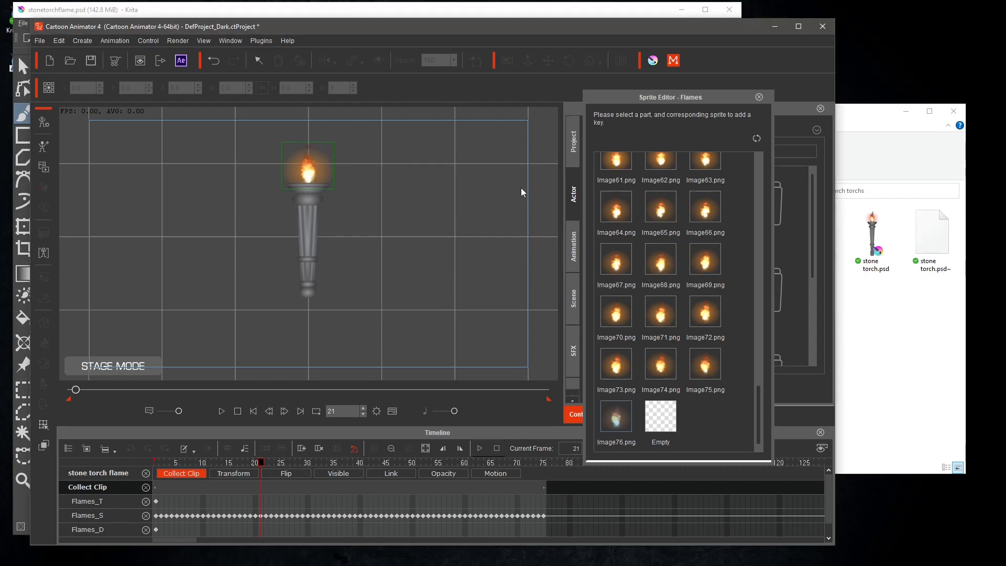
left_click(760, 96)
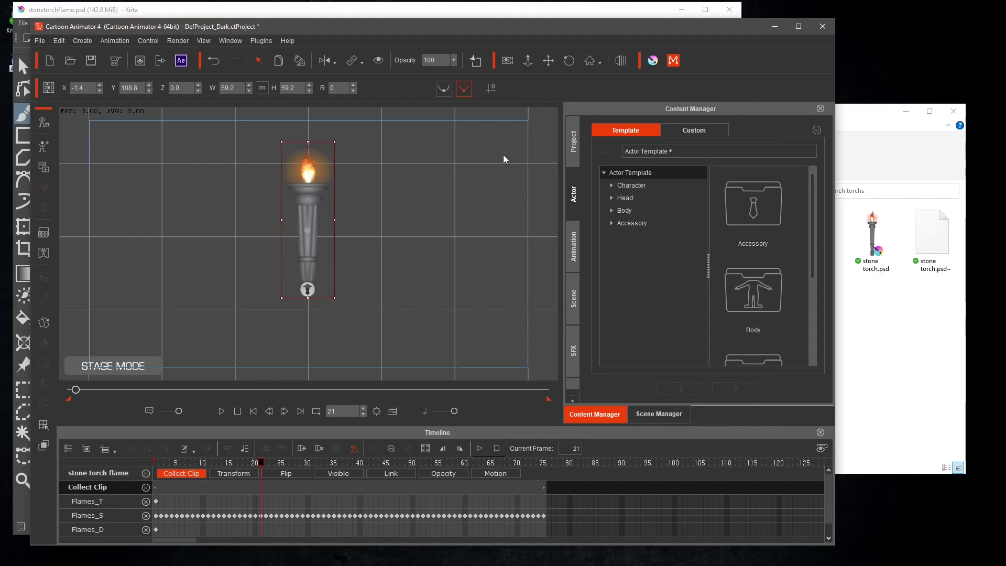
- Check the torch prop's action menu for the Flame On action
right_click(319, 184)
mouse_move(363, 195)
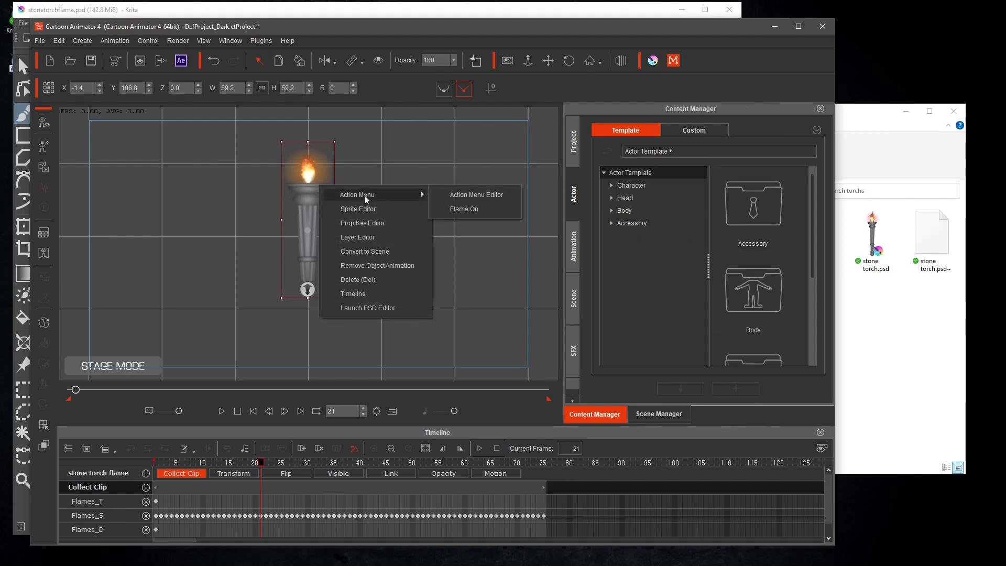
left_click(469, 210)
left_click(318, 191)
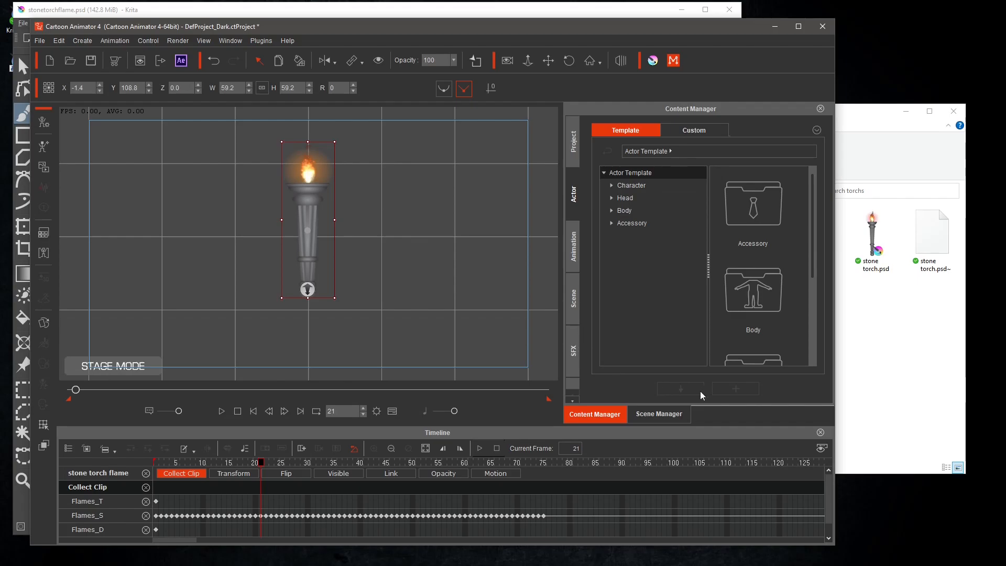
- Hide the timeline and open the NightSky folder under Twitchyo Studio in the custom prop library
mouse_move(813, 270)
left_mouse_down()
mouse_move(811, 281)
mouse_move(813, 269)
left_mouse_up()
left_click(393, 411)
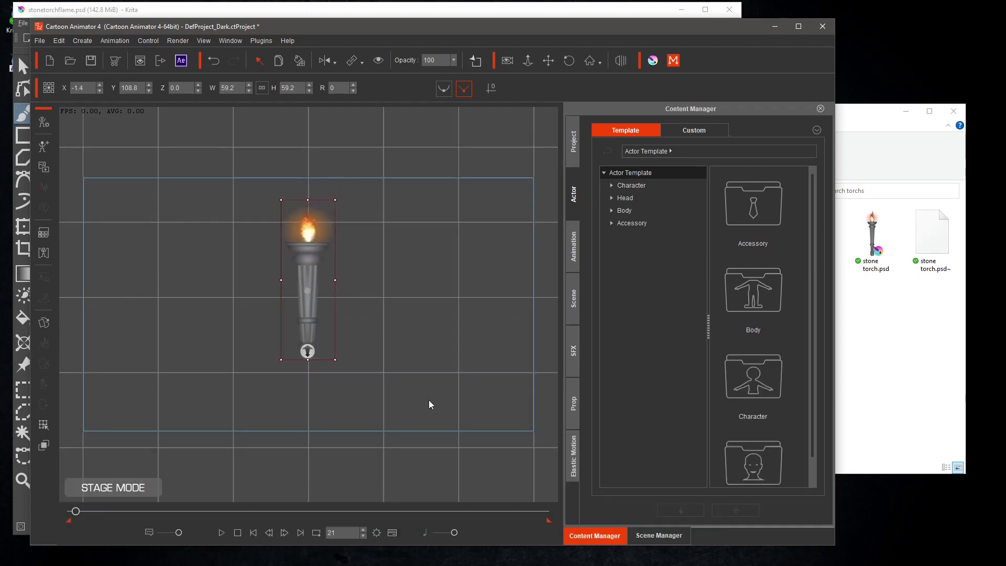
left_click(573, 400)
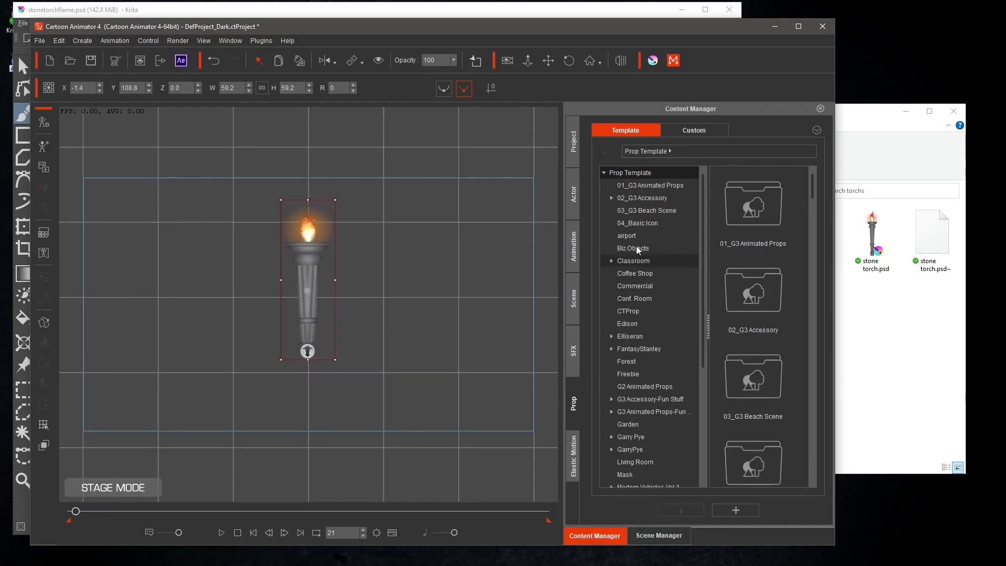
left_click(690, 132)
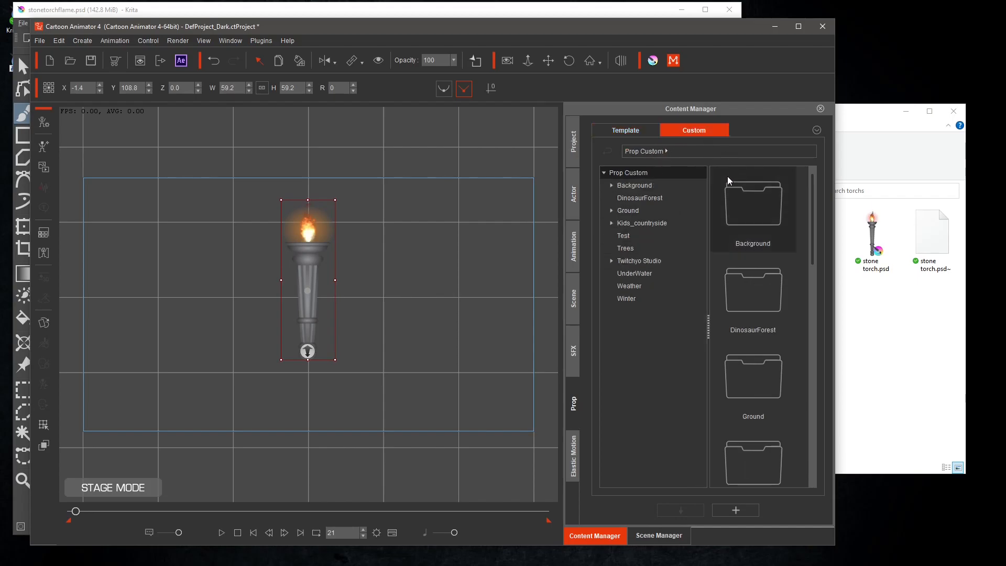
left_click(611, 262)
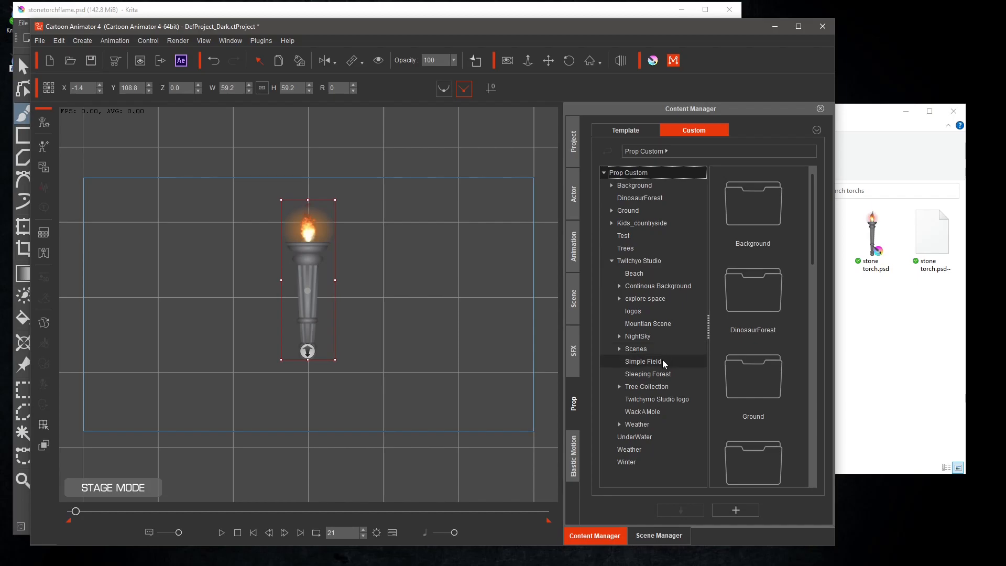
left_click(619, 336)
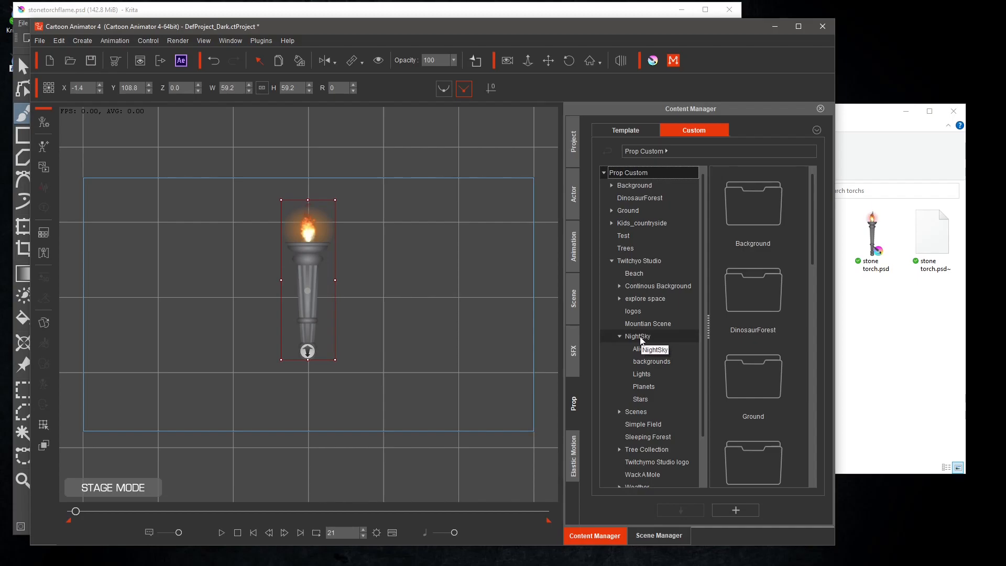
scroll(649, 336, "down", 2)
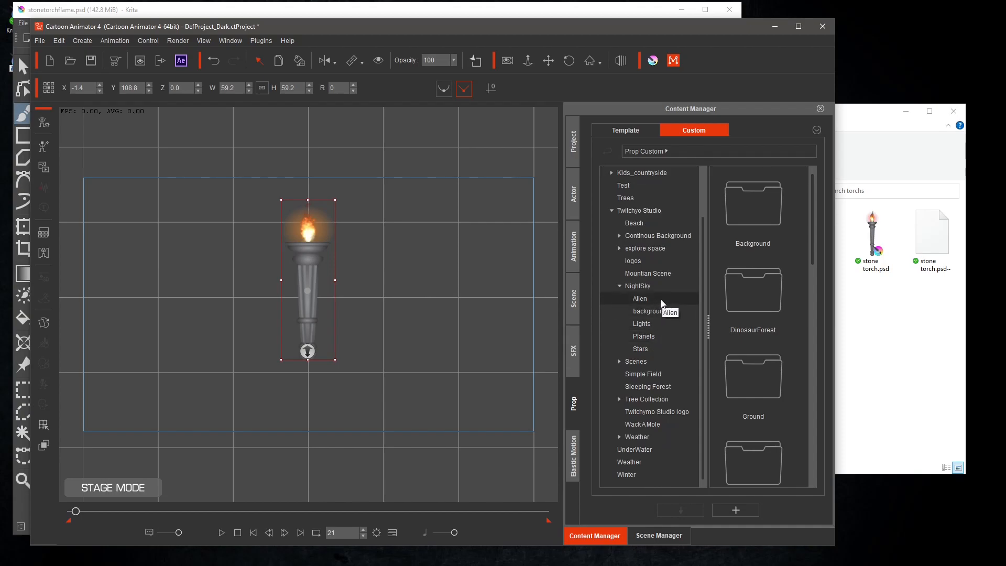
left_click(641, 287)
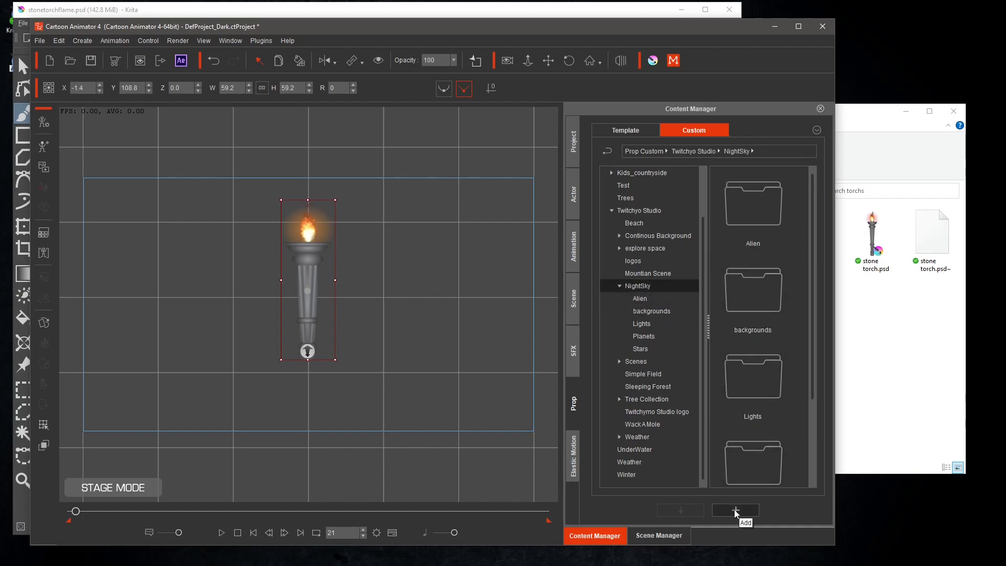
- Create a folder named Torches inside NightSky and open it
right_click(798, 413)
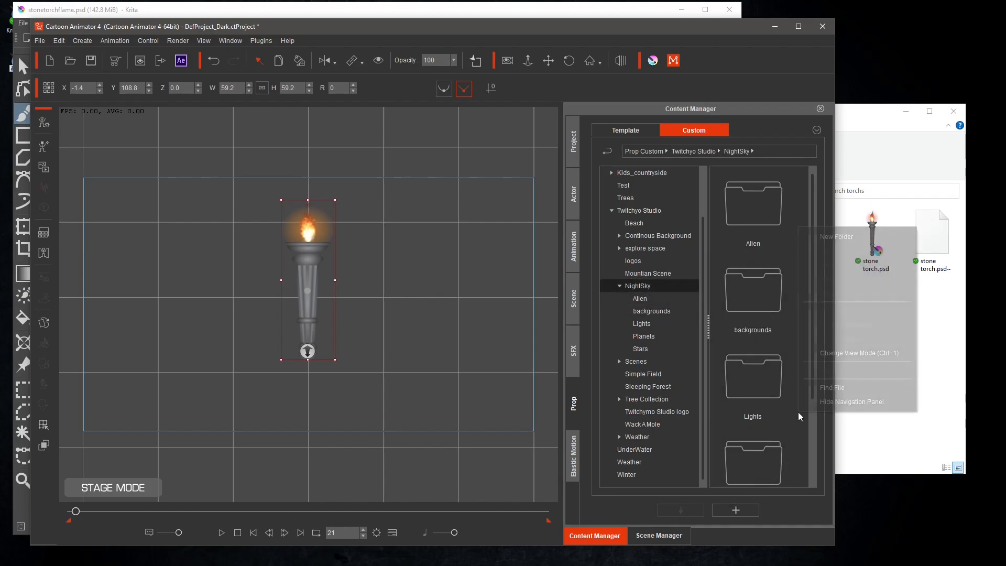
left_click(832, 238)
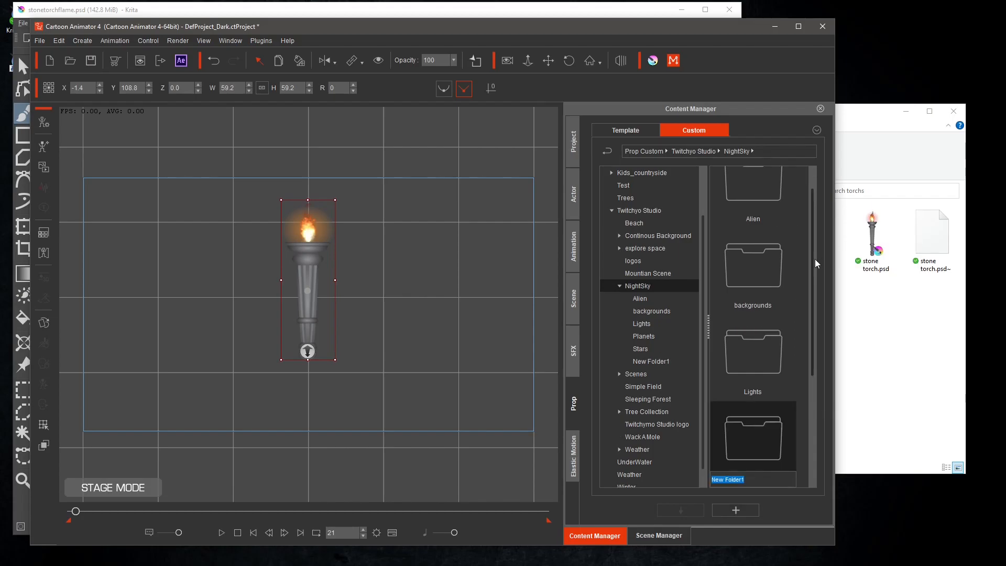
type("Torchs")
key("BackSpace")
type("es")
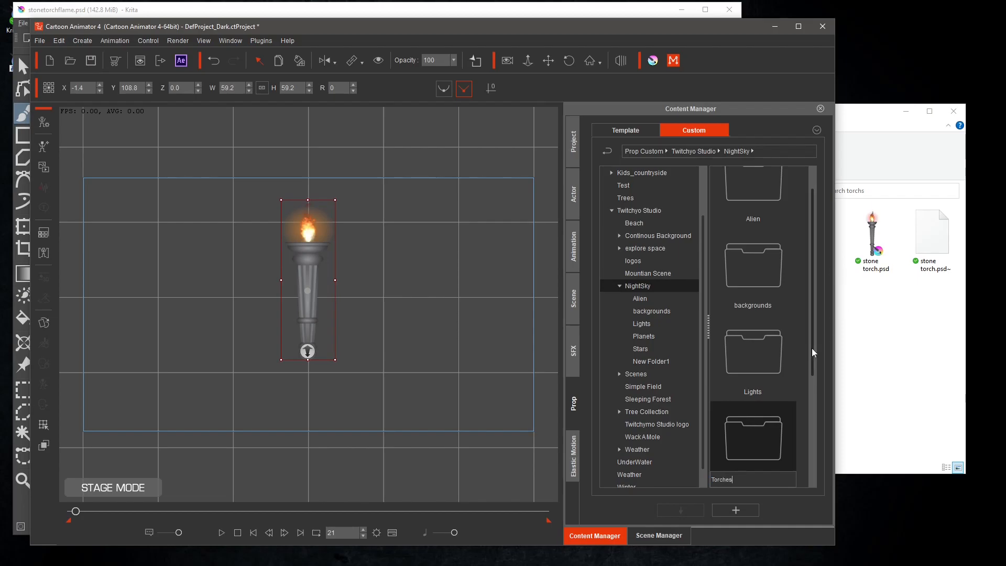
left_click(800, 435)
double_click(751, 445)
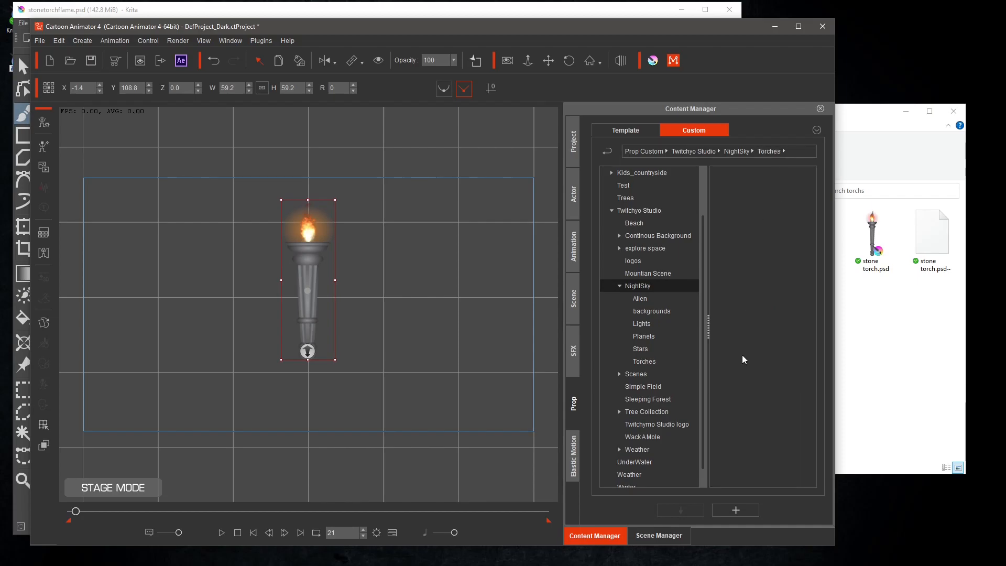
- Save the torch prop into the Torches folder as "Stone Torch"
left_click(740, 511)
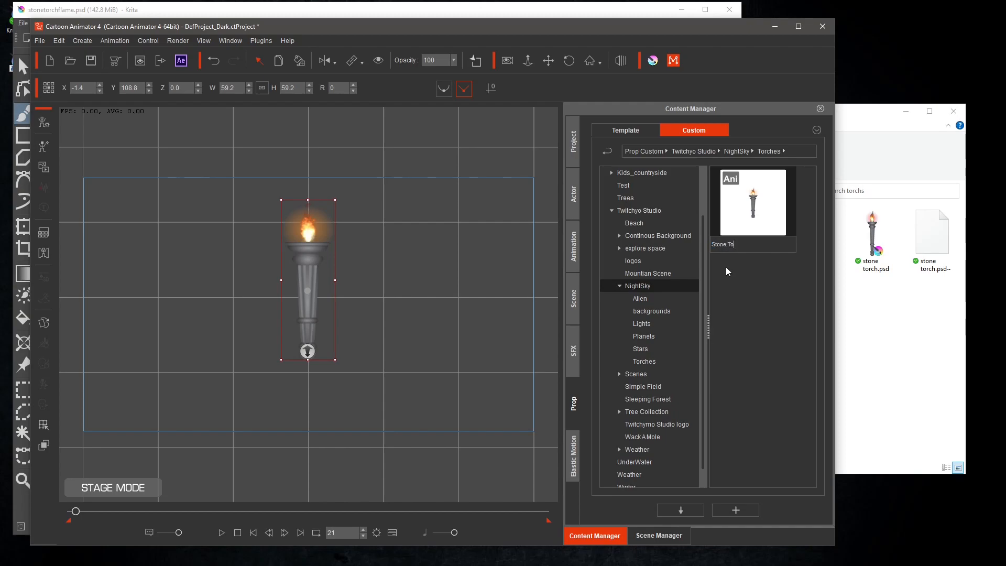
type("h")
left_click(754, 294)
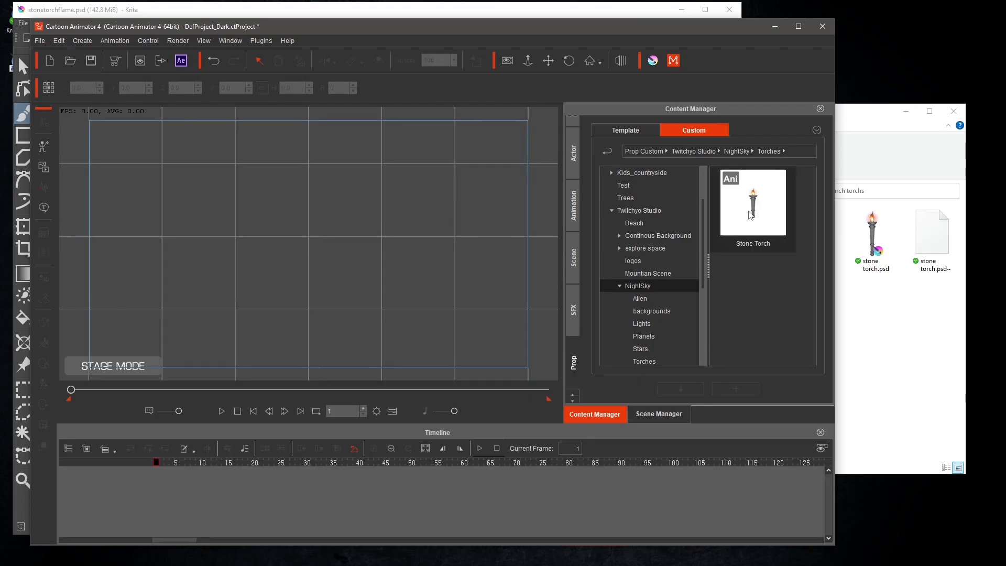
- Place the Stone Torch prop from the library on the empty stage and run its Flame On action
left_click_drag(753, 205, 316, 232)
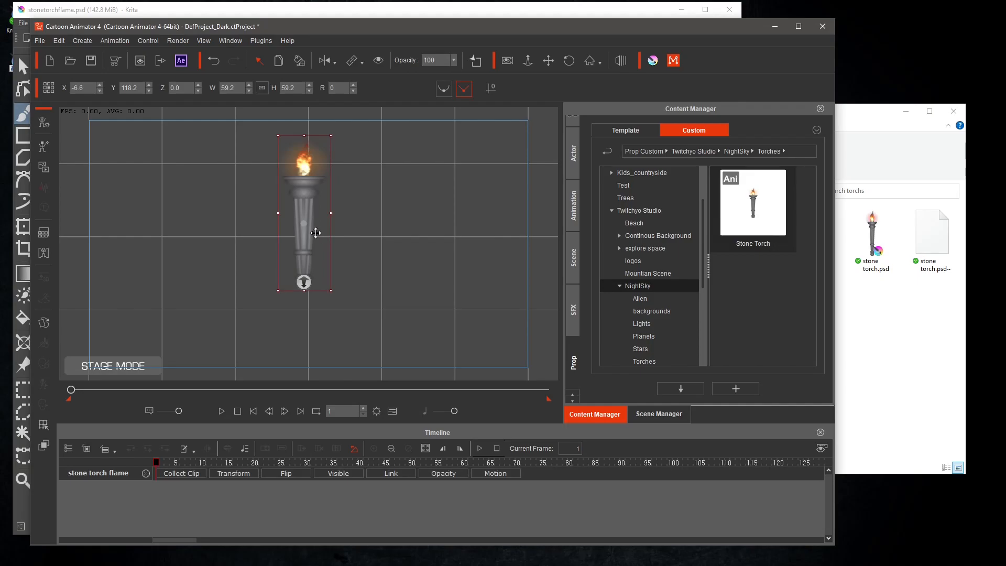
scroll(336, 239, "down", 1)
right_click(301, 182)
mouse_move(344, 190)
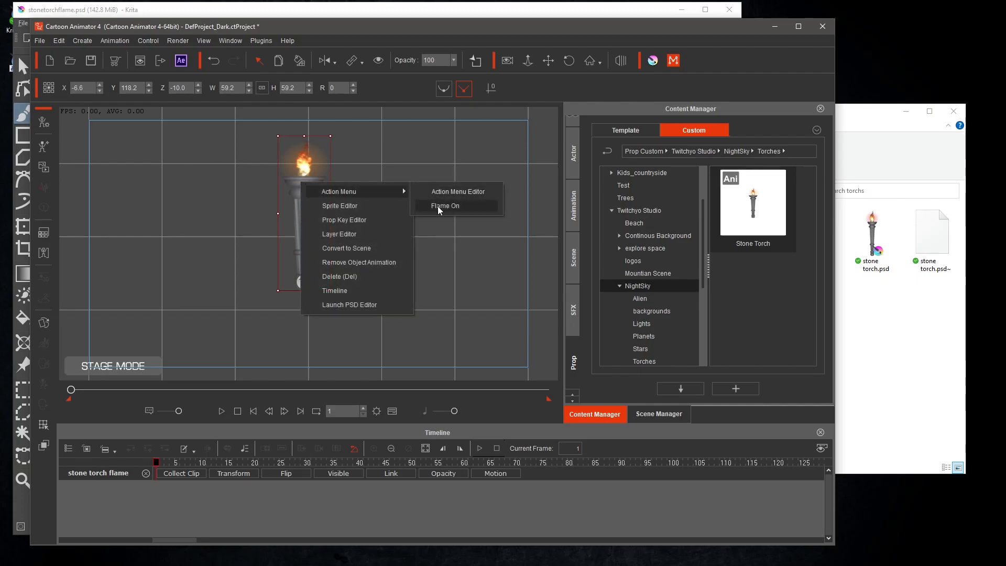
left_click(437, 206)
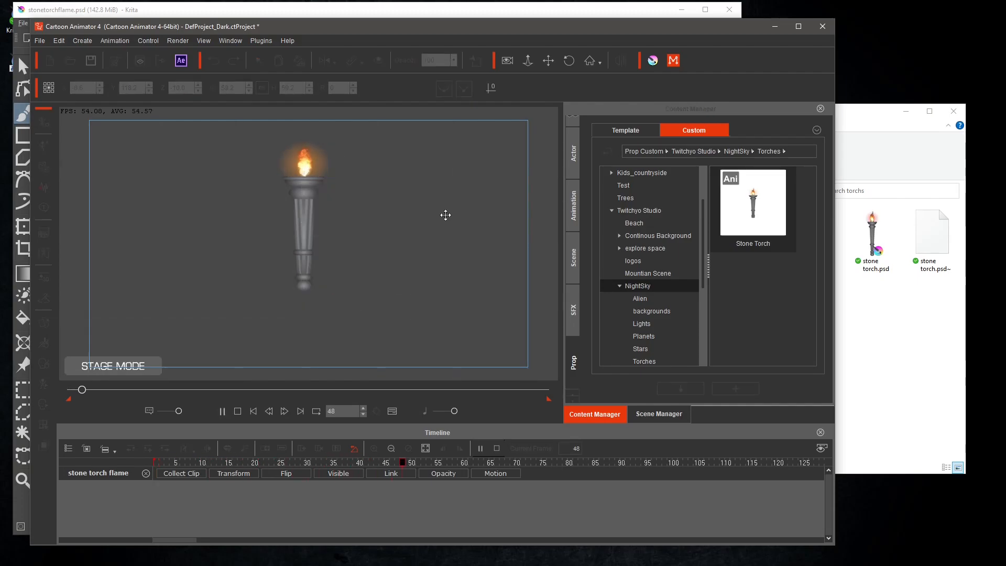
- Stop the playback and replay the flame animation from the first frame
key("space")
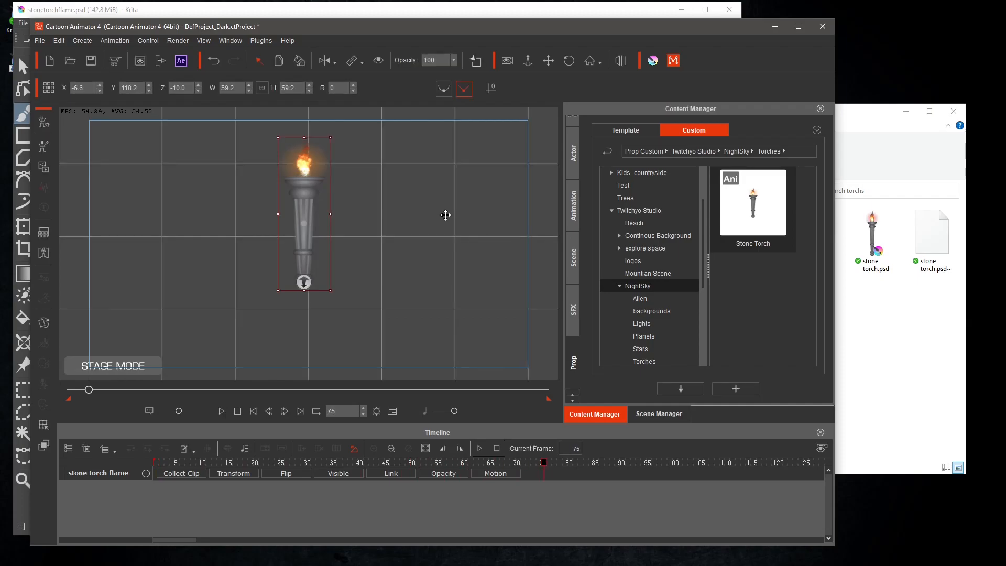
left_click(241, 412)
left_click(222, 412)
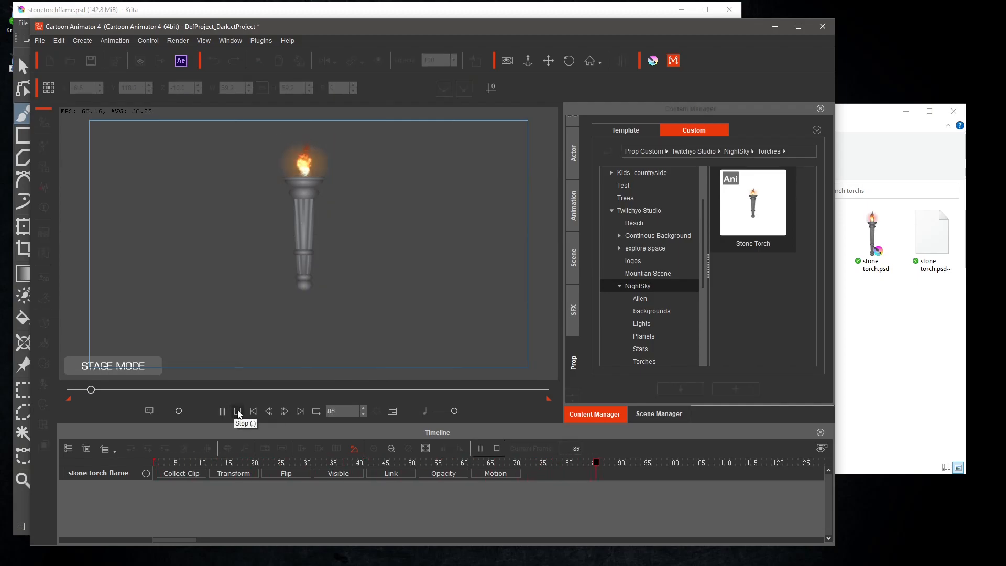
- Stop the playback, show the torch's Motion track, and extend the Flame On clip by looping it to about frame 224
left_click(238, 413)
left_click(501, 473)
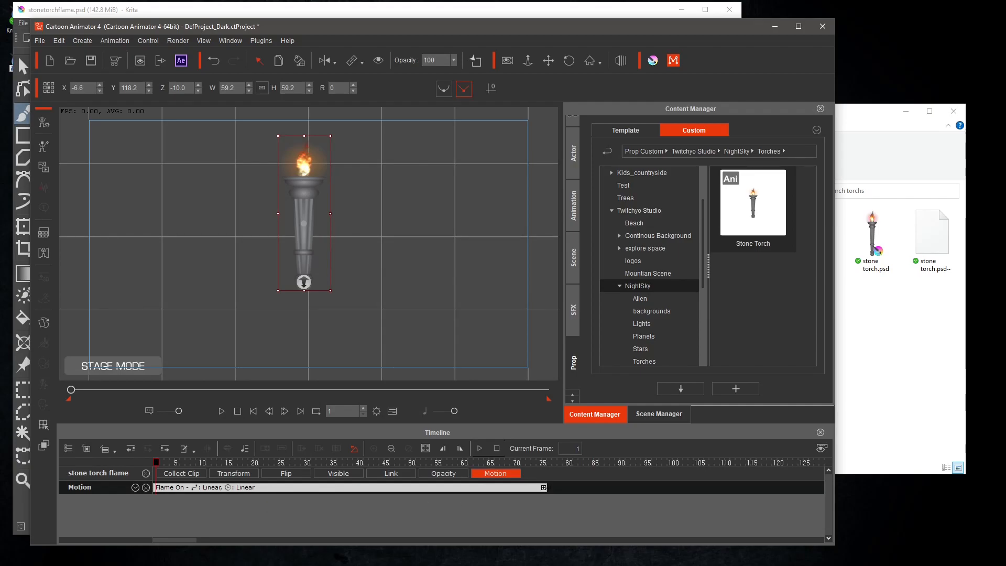
left_click_drag(547, 488, 573, 487)
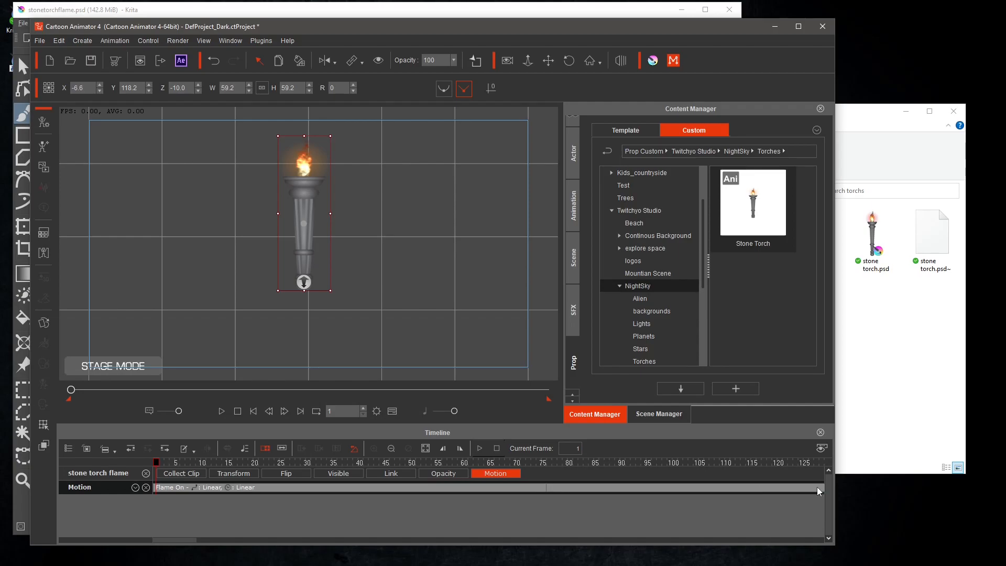
left_click_drag(190, 540, 225, 540)
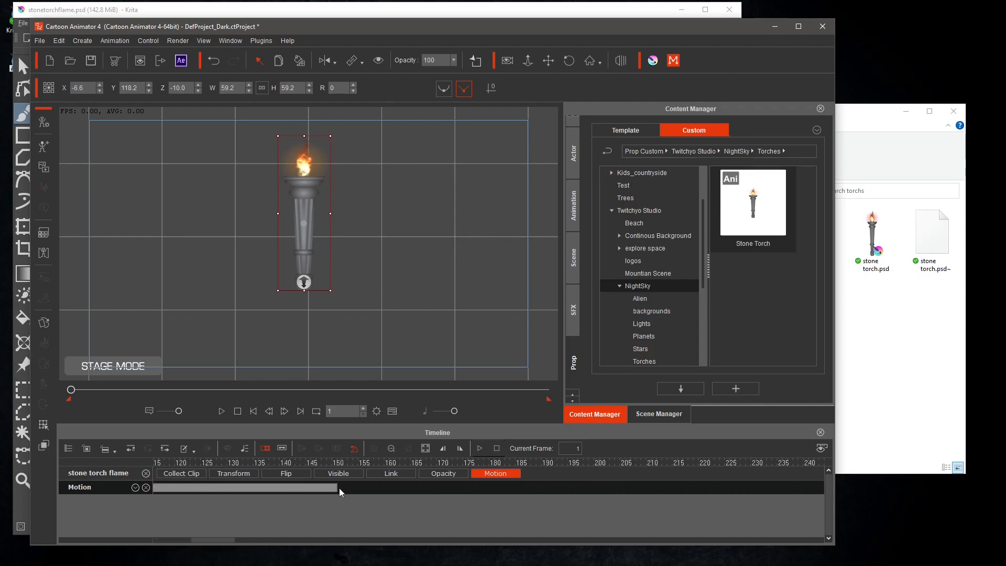
left_click_drag(334, 488, 725, 487)
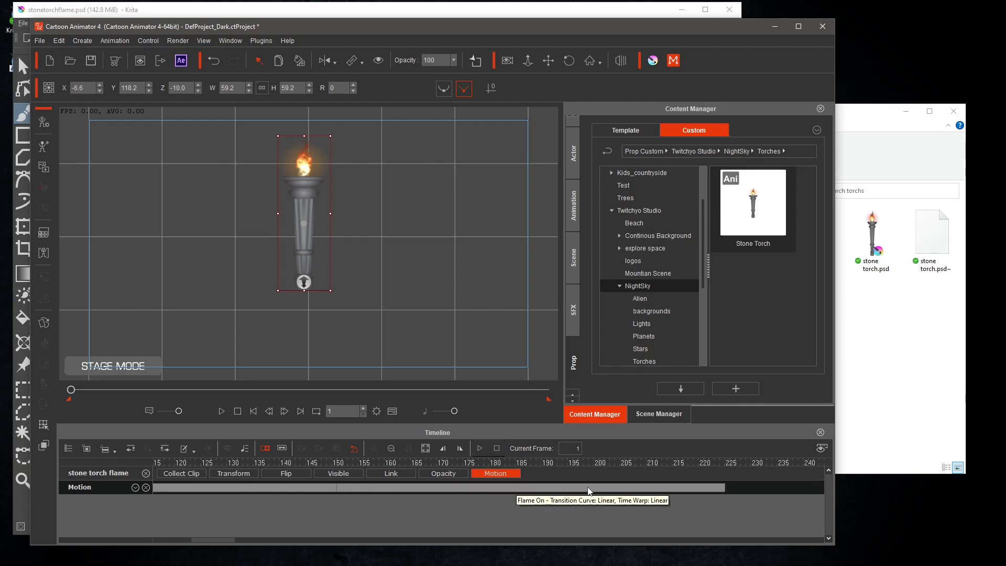
- Set the project length to 224 frames to match the end of the Flame On clip, and turn on looped playback
left_click(725, 463)
left_click(723, 463)
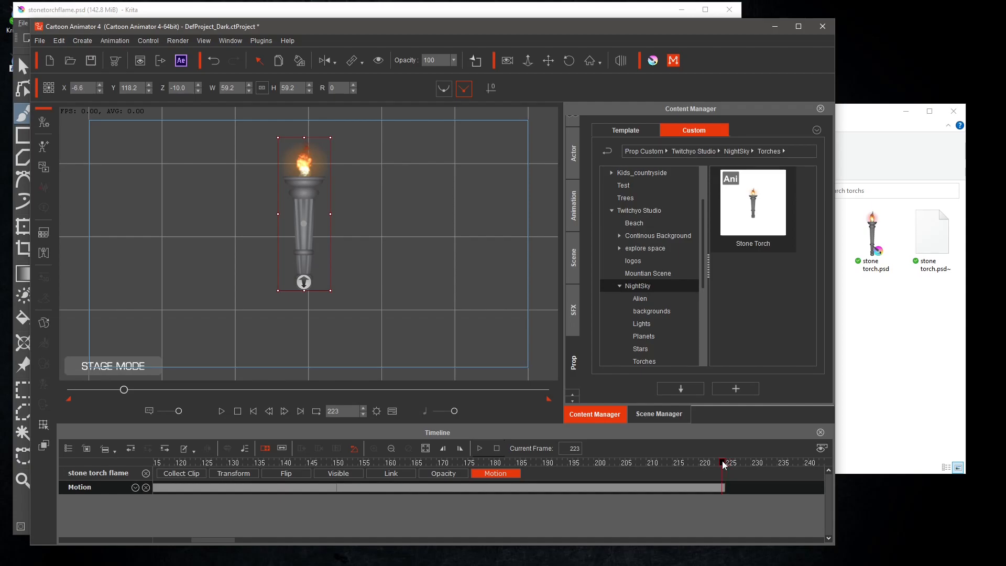
left_click(725, 464)
left_click(376, 410)
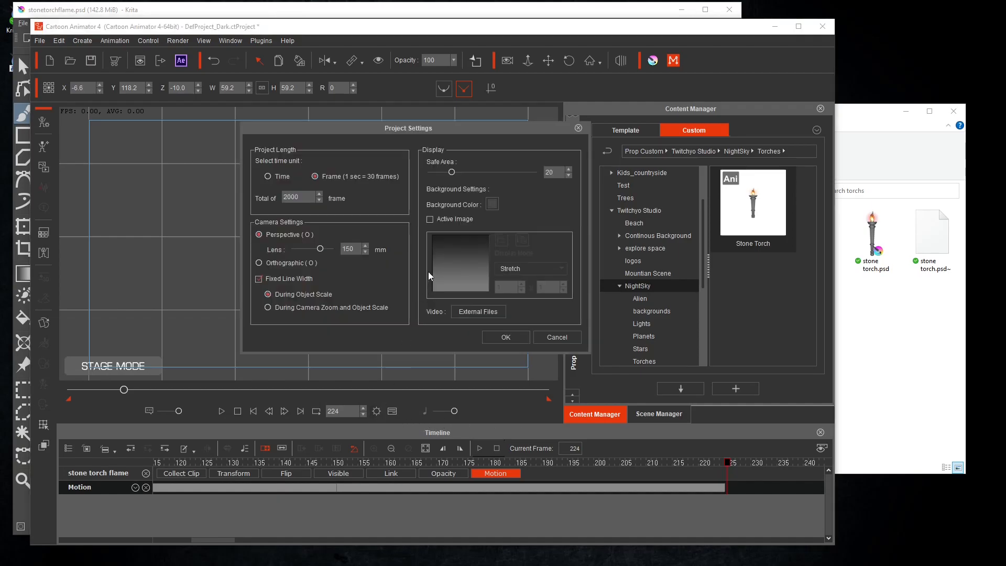
double_click(303, 197)
left_click(506, 338)
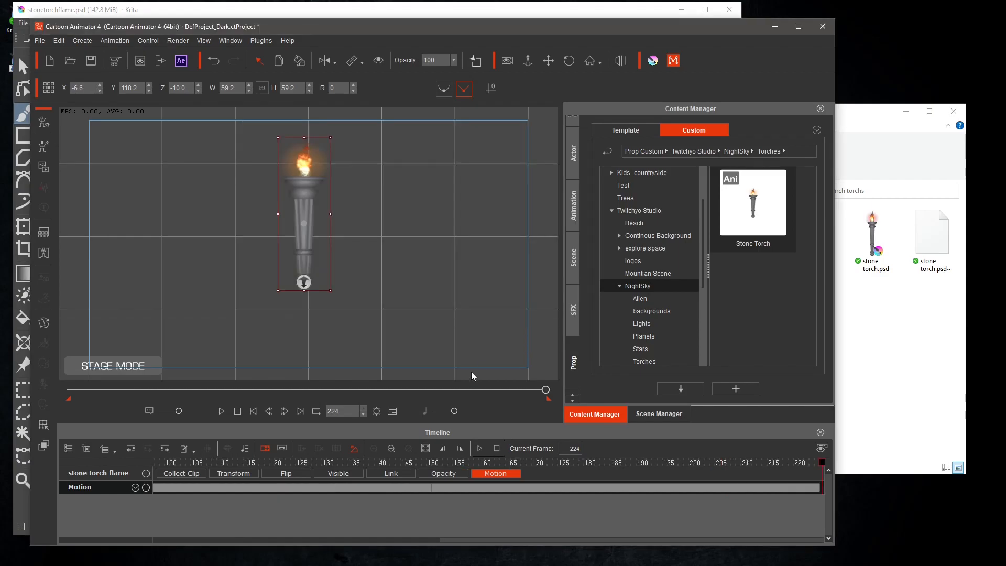
left_click(315, 411)
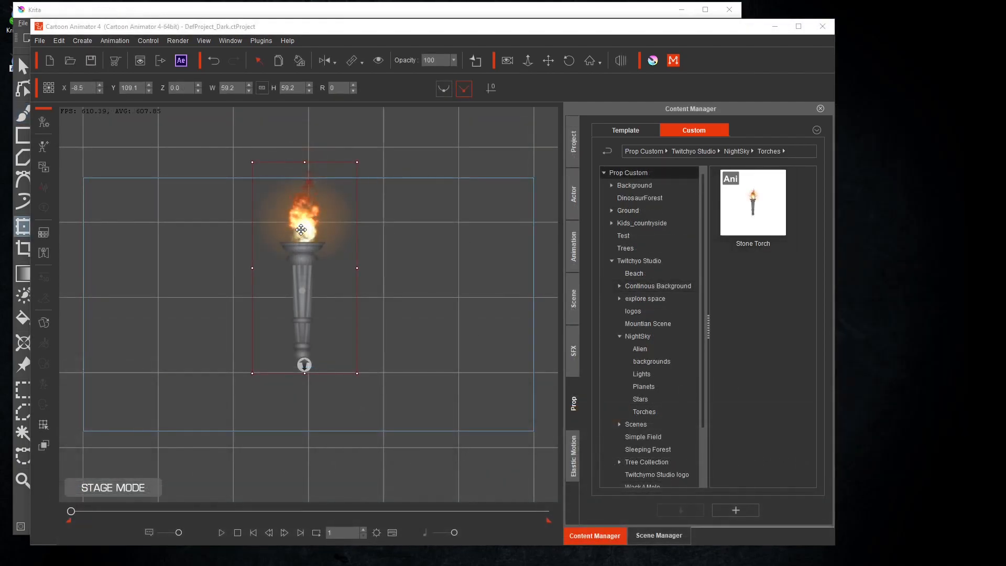
- Open the torch in Composer mode and enlarge the flame slightly to about 194.3 by 200.6
left_click(393, 263)
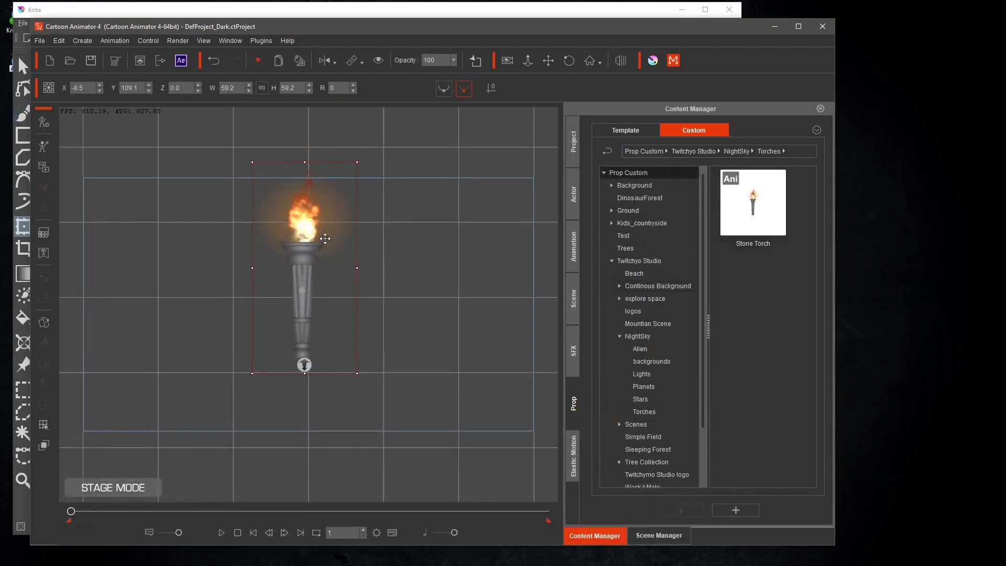
left_click(384, 279)
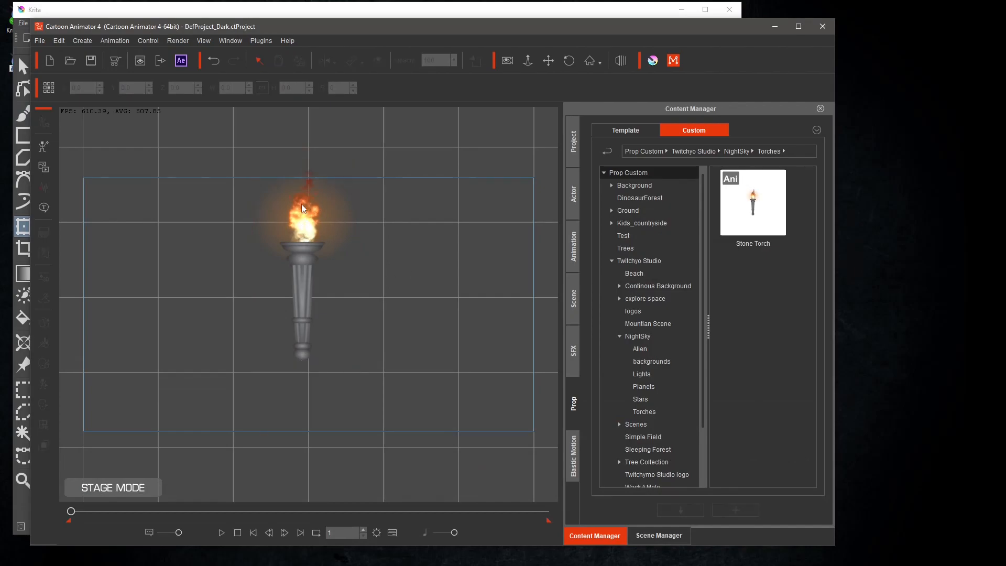
left_click(307, 258)
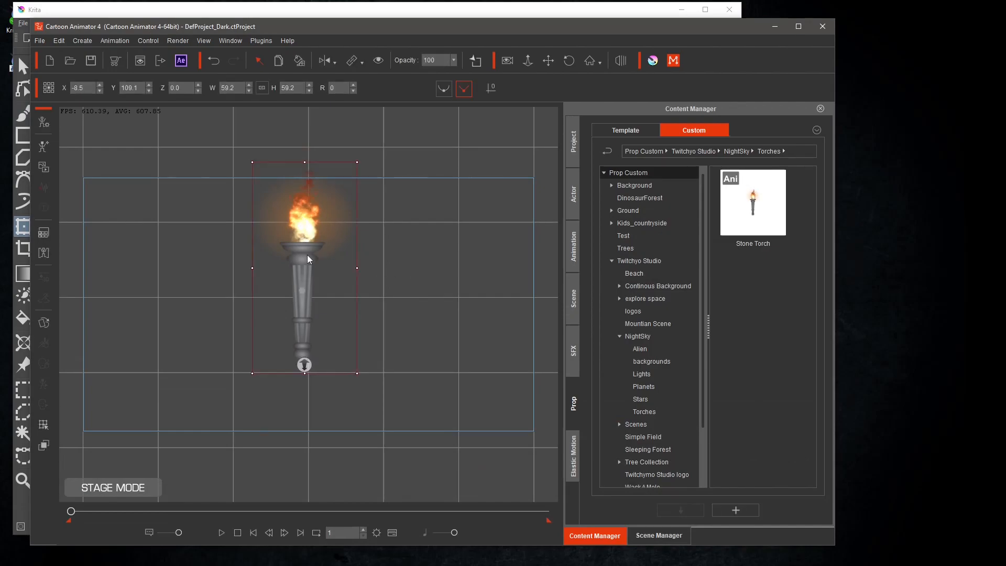
left_click(44, 123)
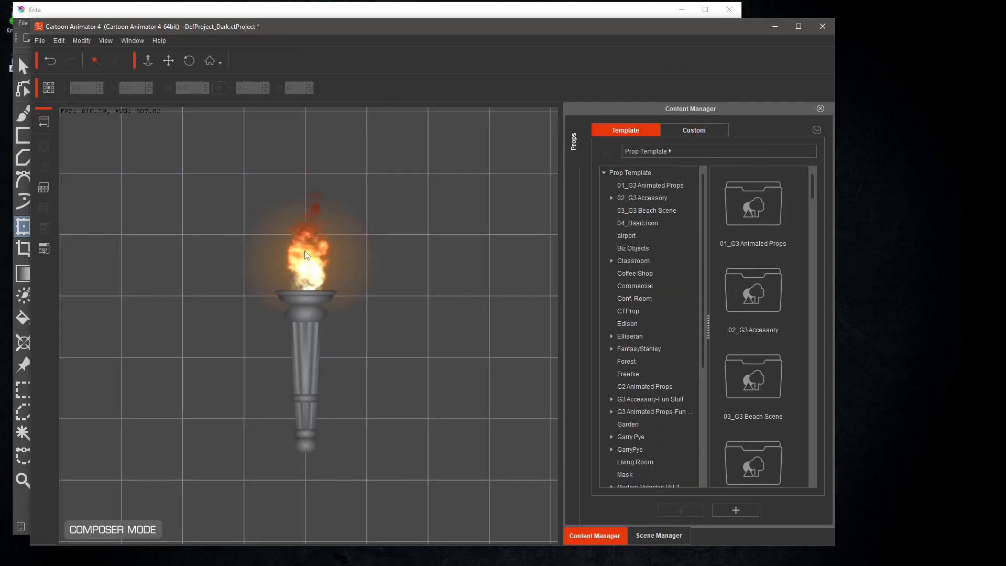
left_click(304, 250)
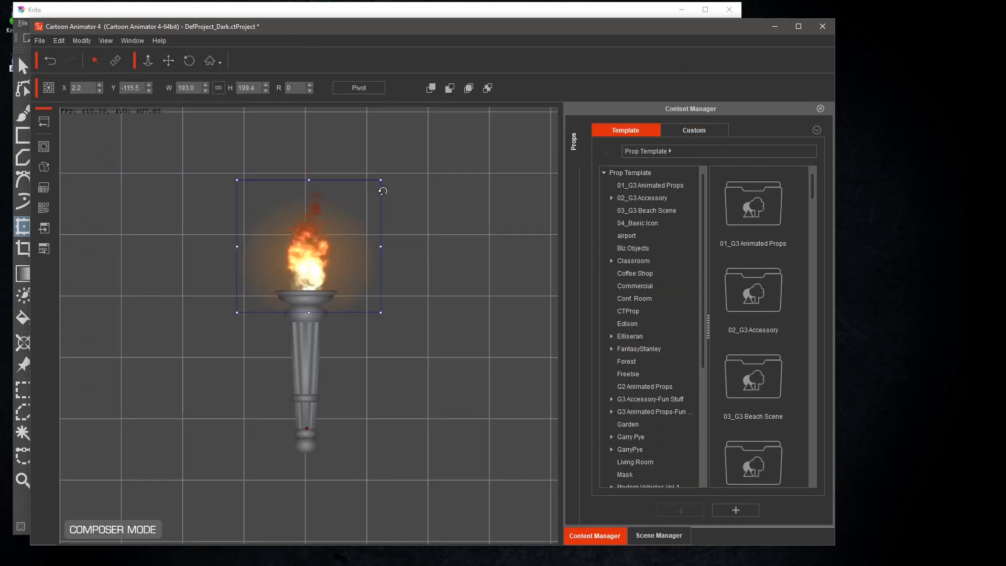
mouse_move(380, 180)
left_mouse_down()
mouse_move(409, 160)
mouse_move(394, 181)
left_mouse_up()
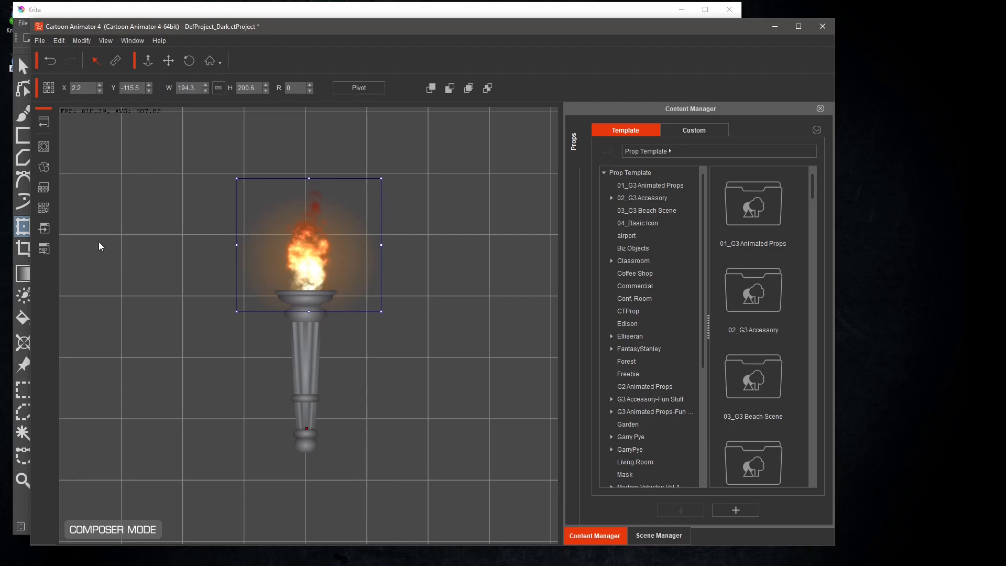
- Look through the flame's sprites to the end of the list in the Sprite Editor, and return to the stage
left_click(43, 169)
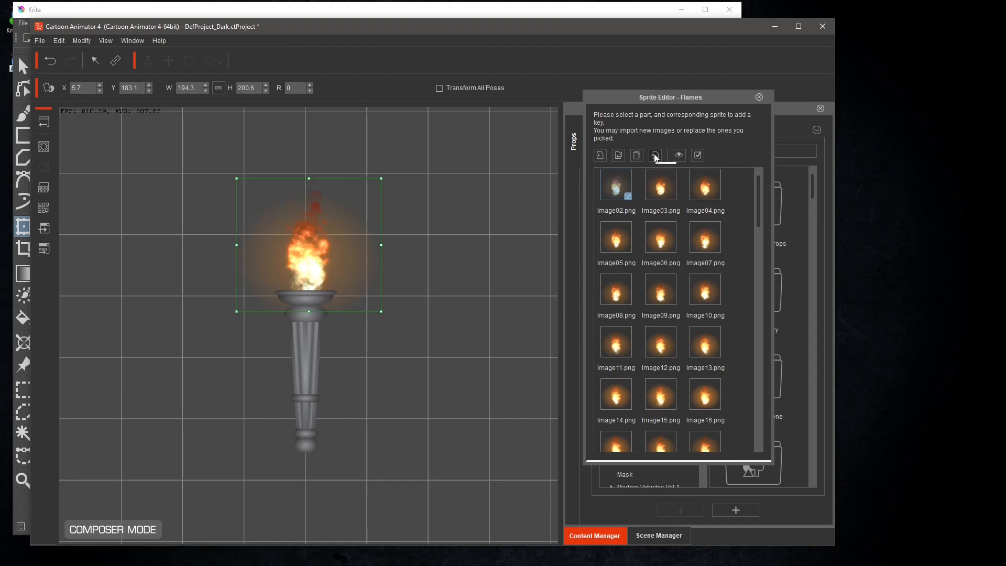
left_click_drag(758, 197, 744, 422)
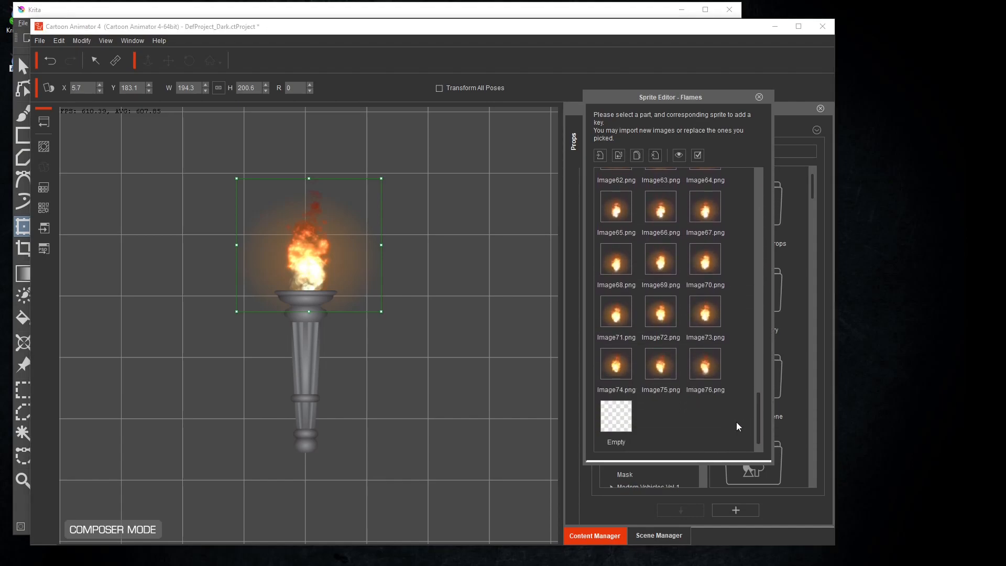
left_click(761, 97)
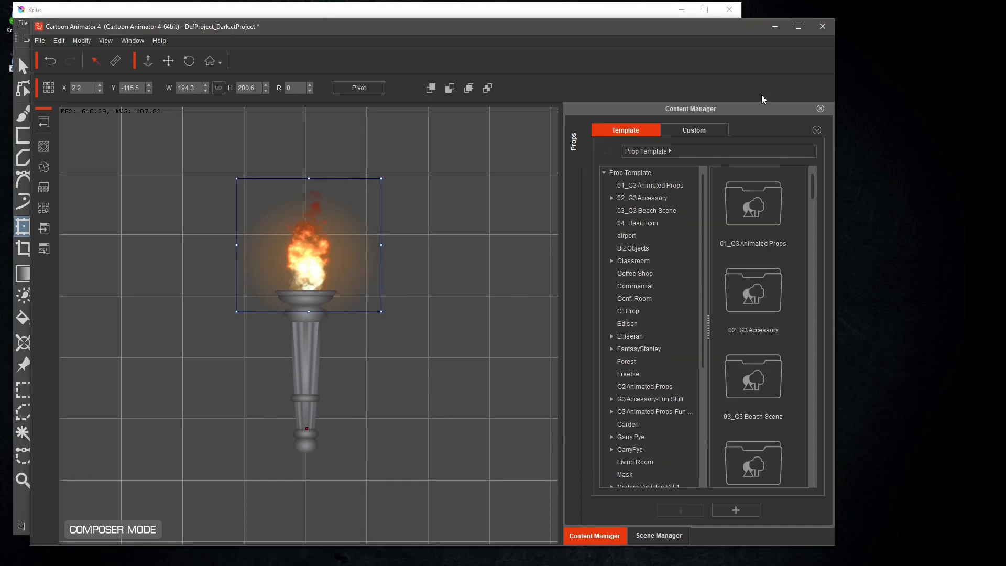
left_click(46, 122)
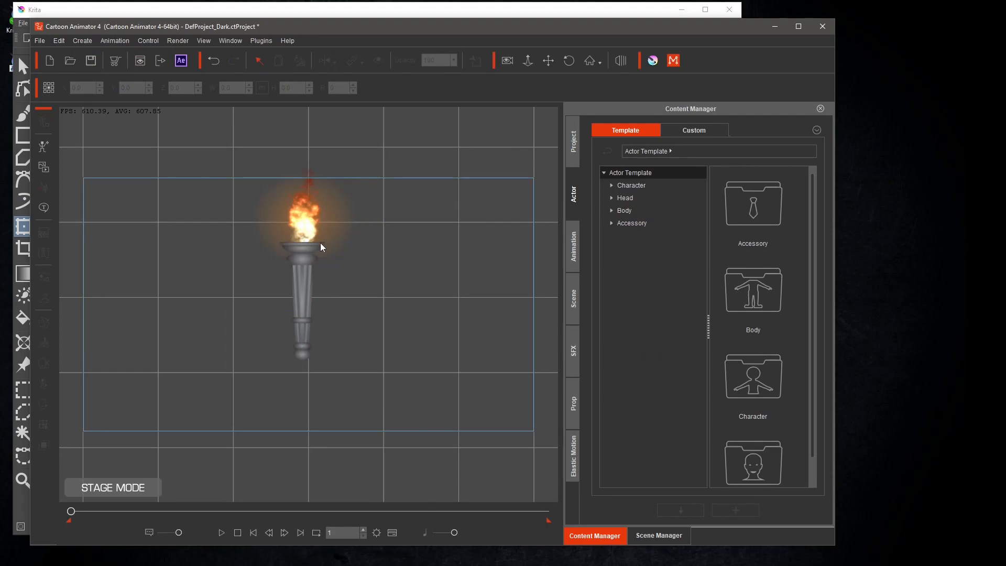
- Try the Empty sprite on the torch's flame, and switch the flame back to Image02.png
left_click(307, 251)
left_click(45, 324)
scroll(665, 356, "down", 15)
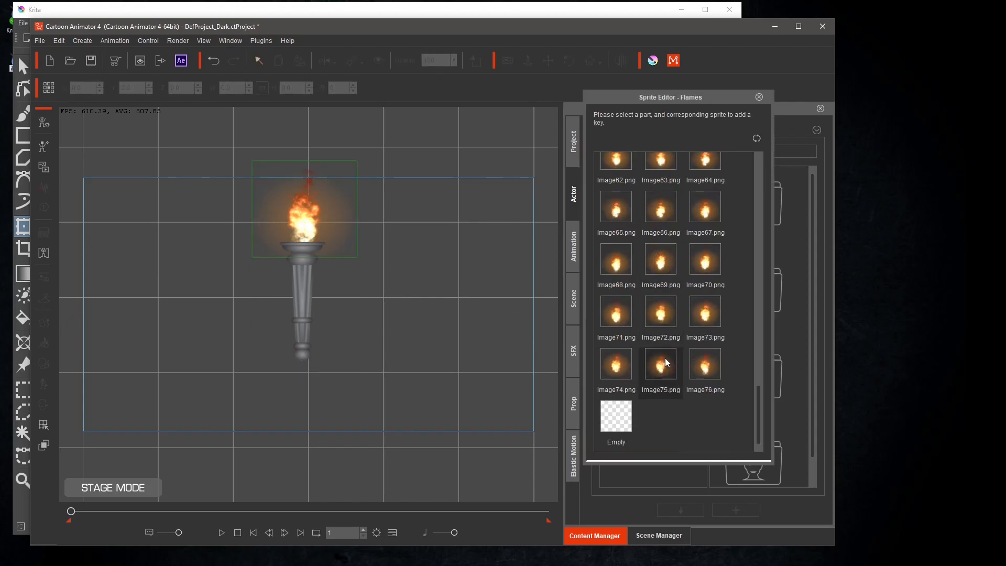
left_click(614, 422)
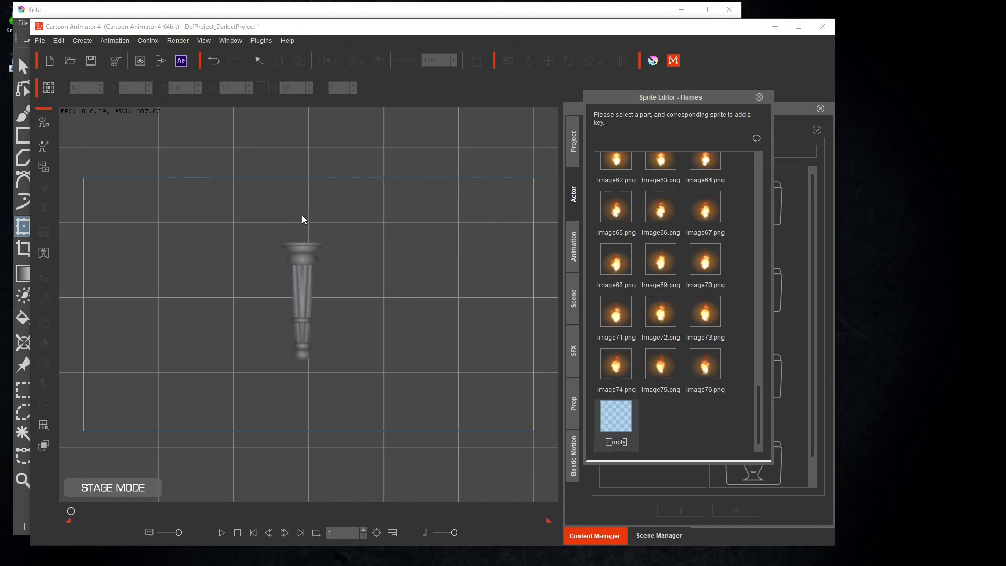
scroll(686, 312, "up", 15)
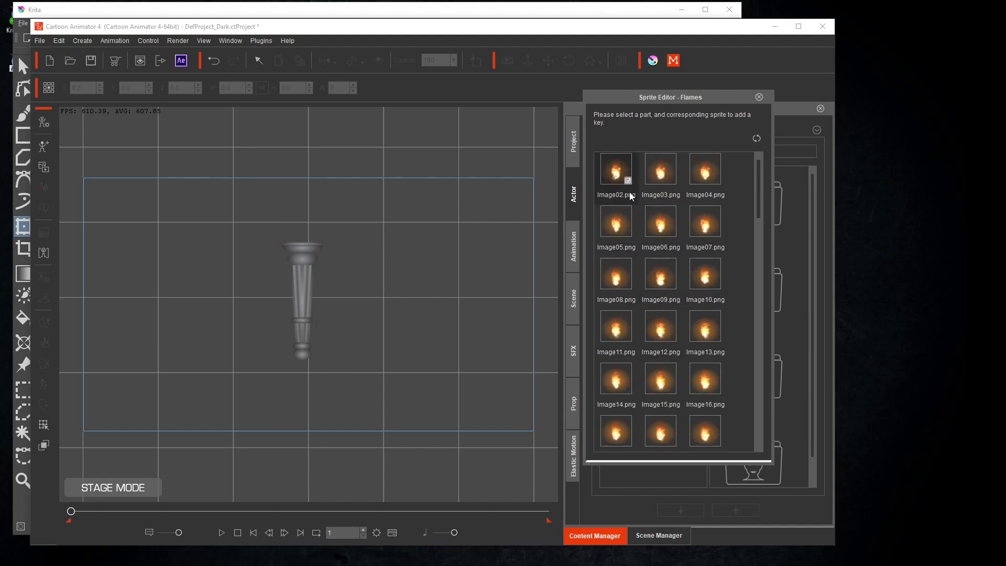
left_click(616, 175)
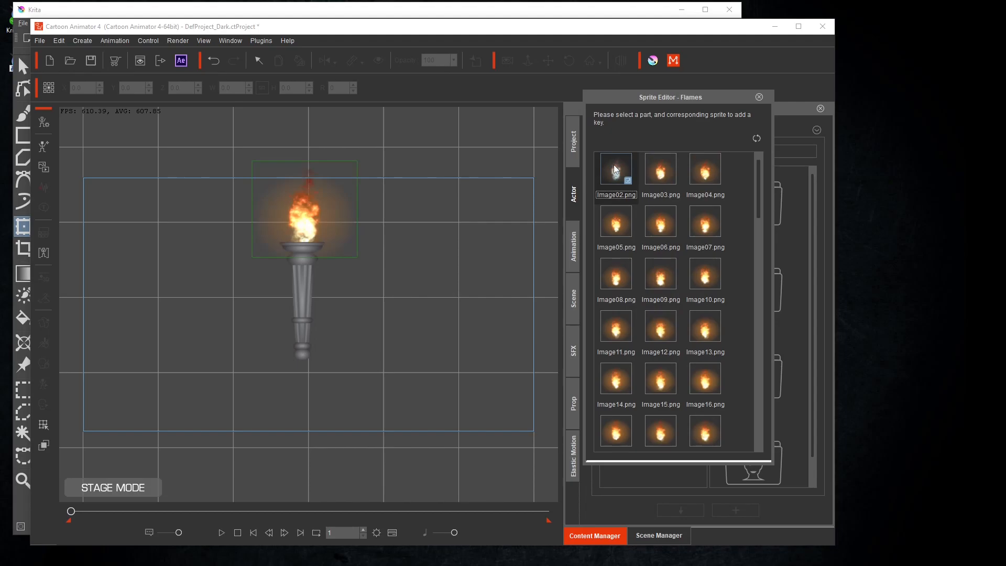
left_click(758, 97)
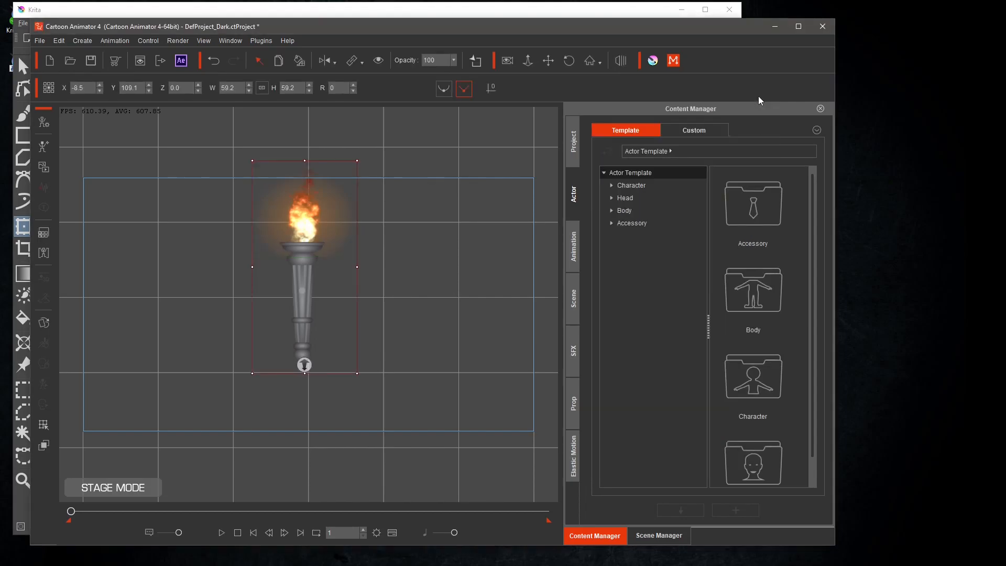
- Delete the old Stone Torch prop from the custom Torches folder
left_click(574, 404)
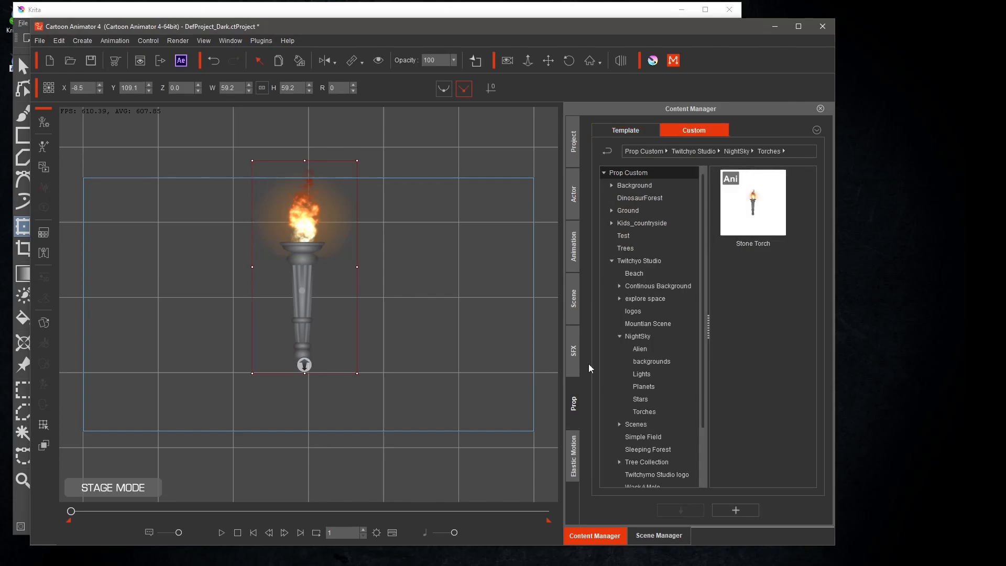
left_click(760, 201)
right_click(761, 203)
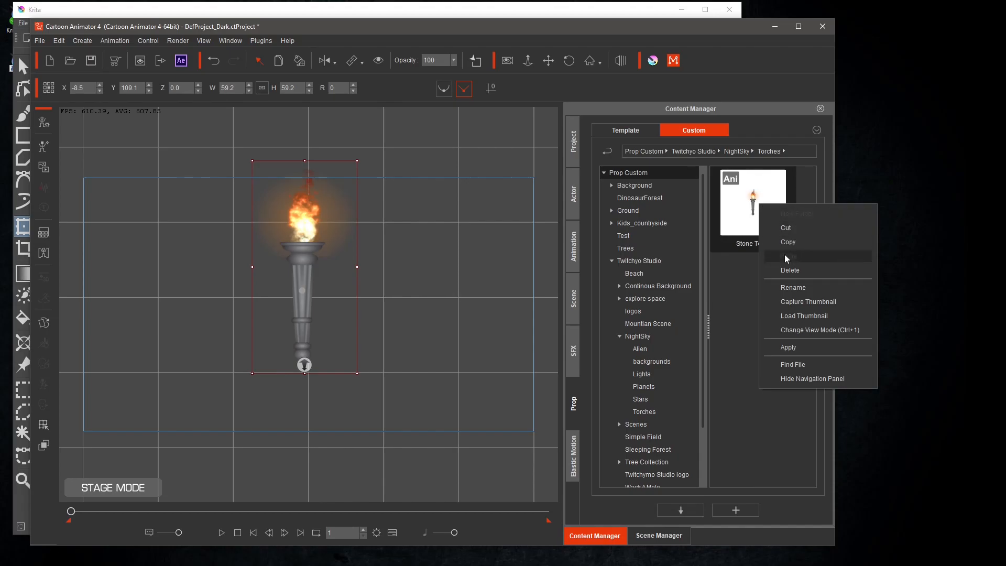
left_click(790, 271)
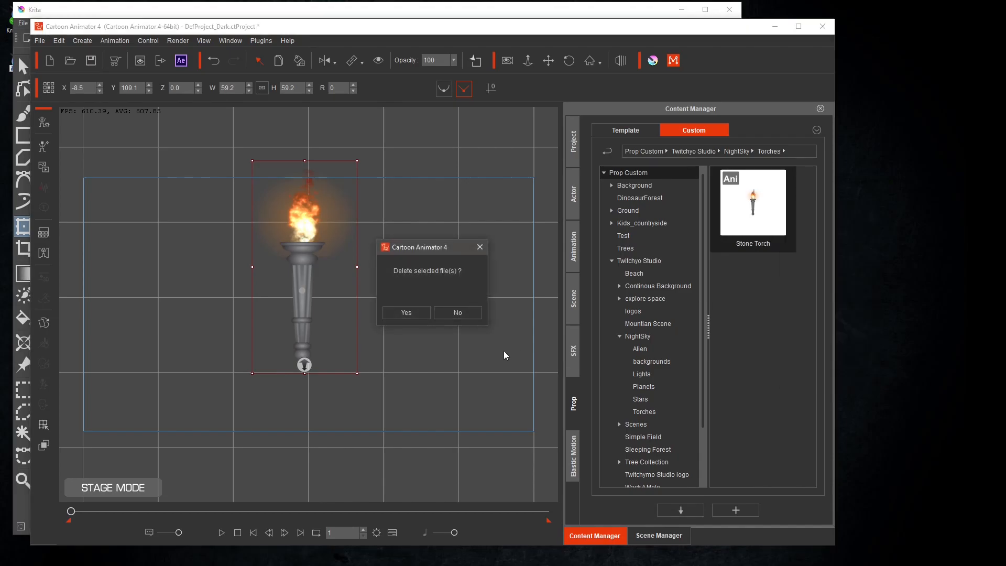
left_click(406, 312)
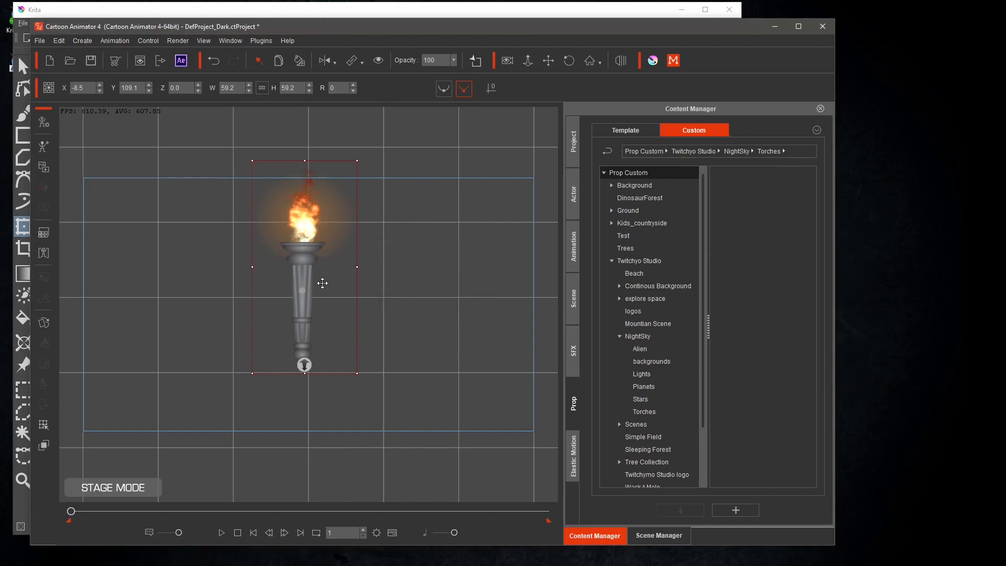
- Save the updated torch prop into the Torches folder as "Stone Torch"
left_click(742, 509)
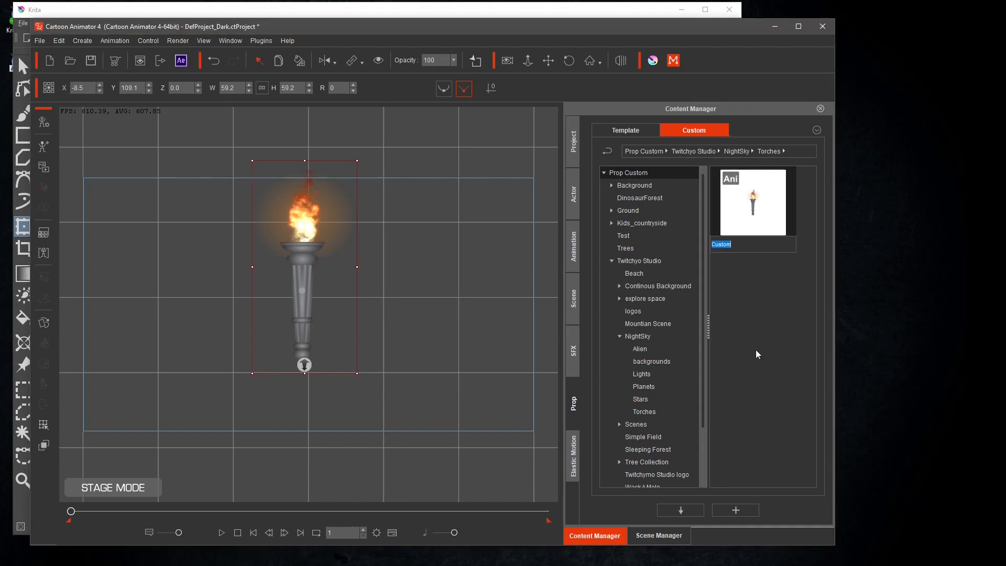
type("Stone Torch")
key("Return")
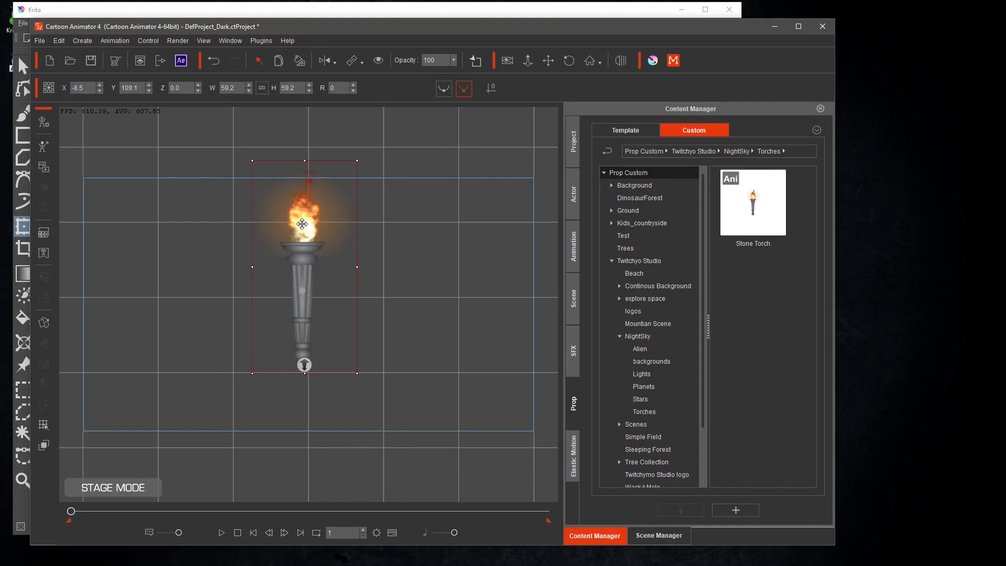
- Run the Flame On action for the torch on the stage
right_click(306, 226)
mouse_move(356, 237)
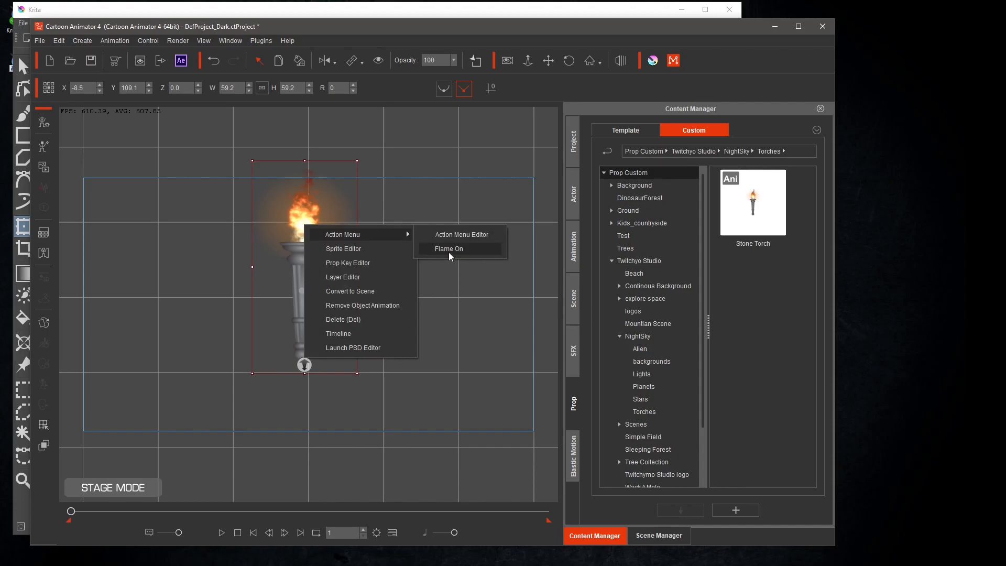
left_click(451, 251)
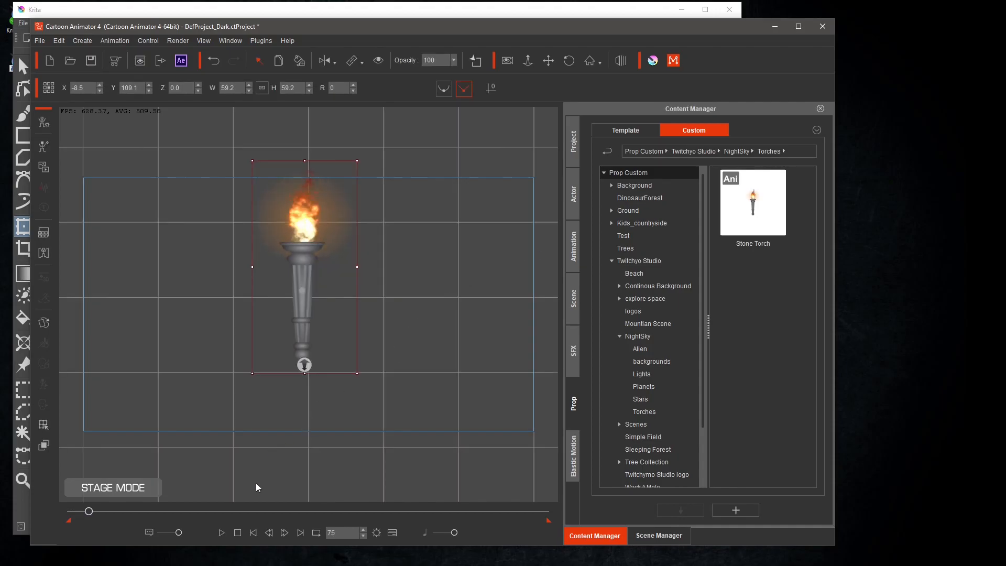
- Show the timeline, set a looping project length of 75 frames, and play the flame animation
left_click(392, 532)
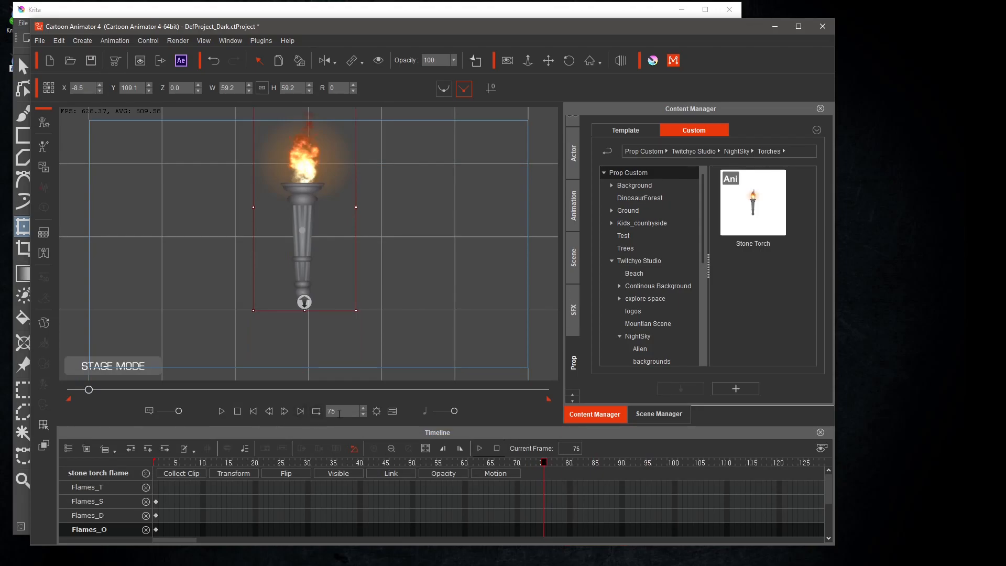
left_click(316, 411)
left_click(377, 411)
double_click(312, 199)
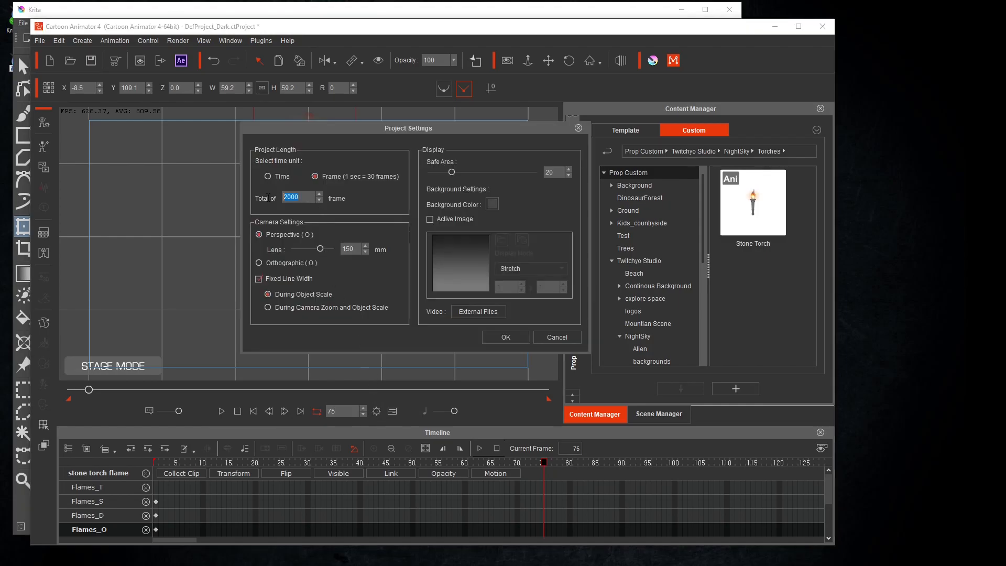
type("75")
left_click(506, 338)
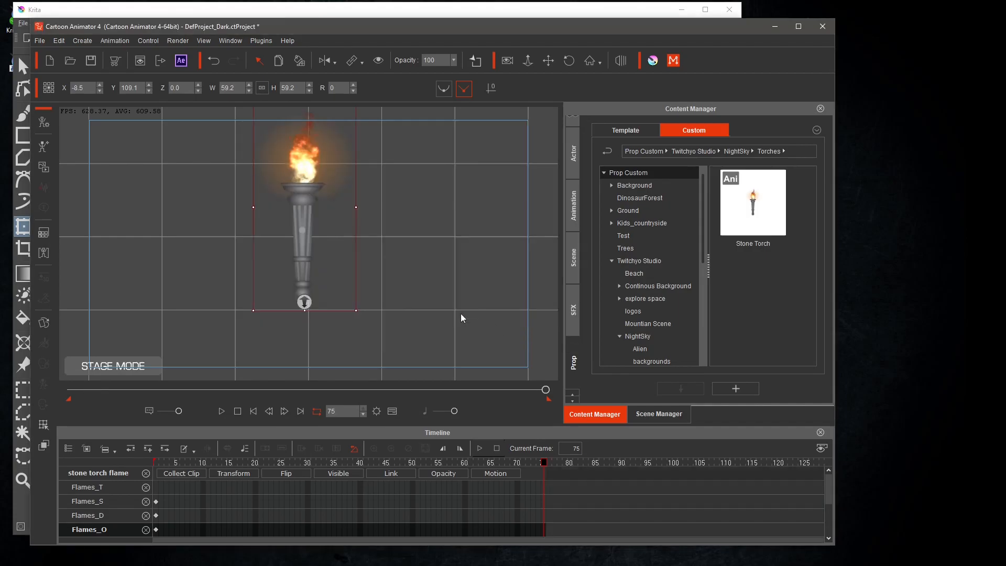
left_click(221, 411)
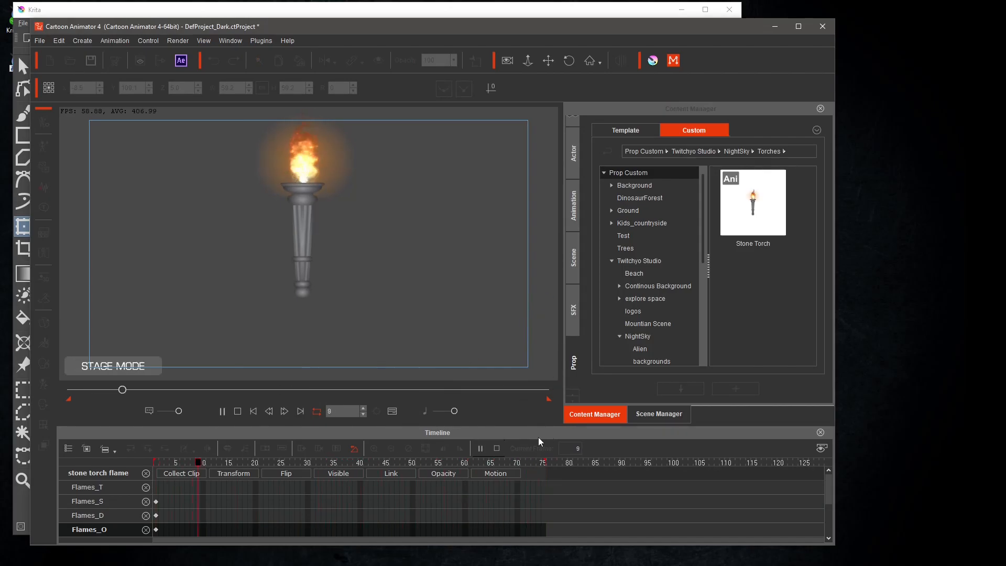
- Hide the timeline and open the torch on the stage in Composer mode
left_click(392, 411)
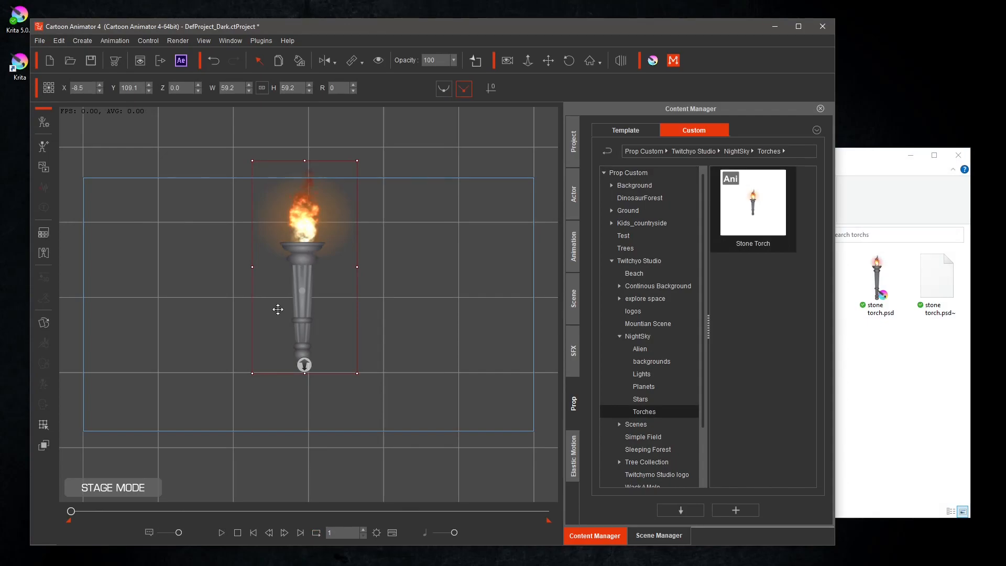
left_click(406, 298)
left_click(307, 268)
left_click(46, 120)
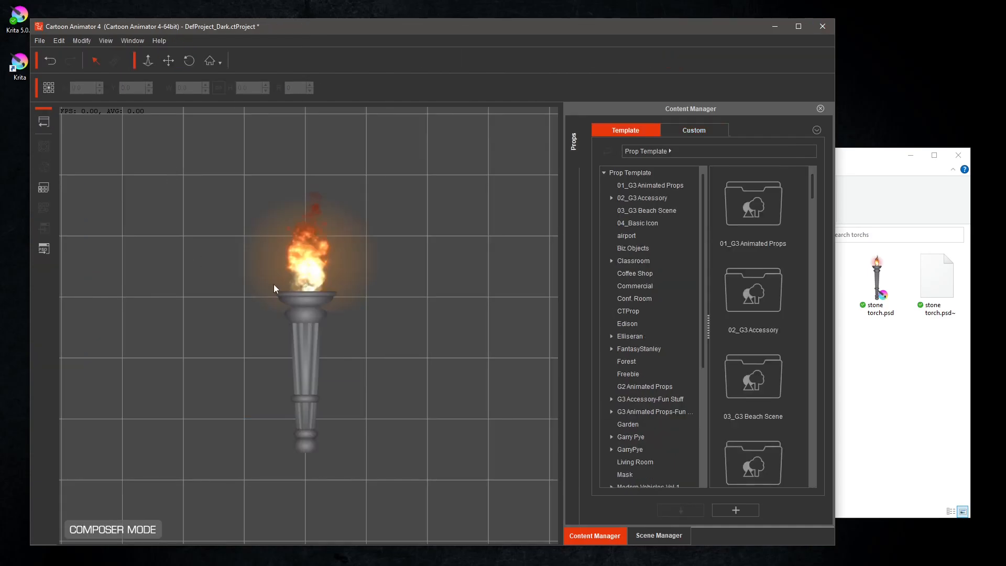
- Launch the torch prop's PSD in Krita at an image scale of 1.0
left_click(312, 301)
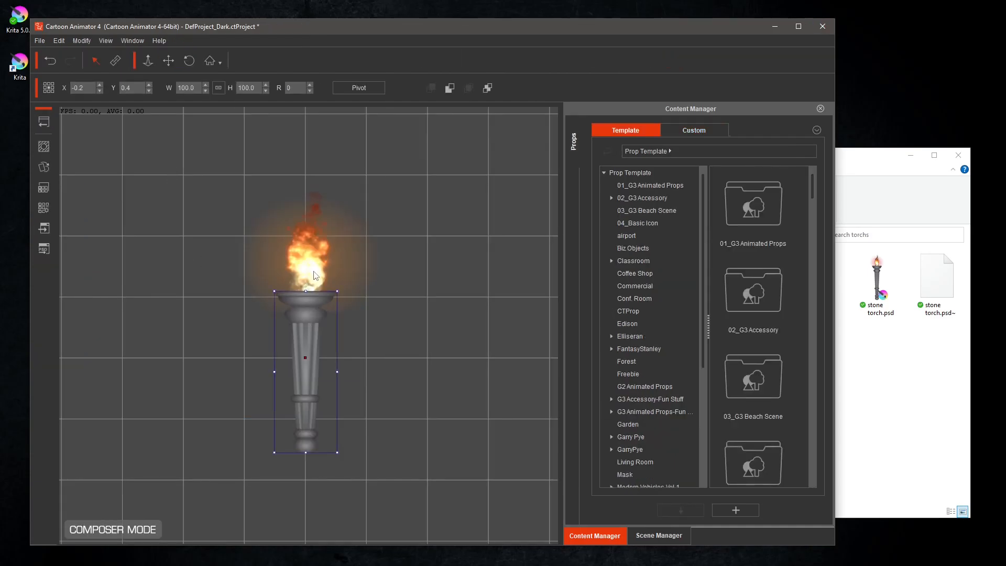
left_click(196, 284)
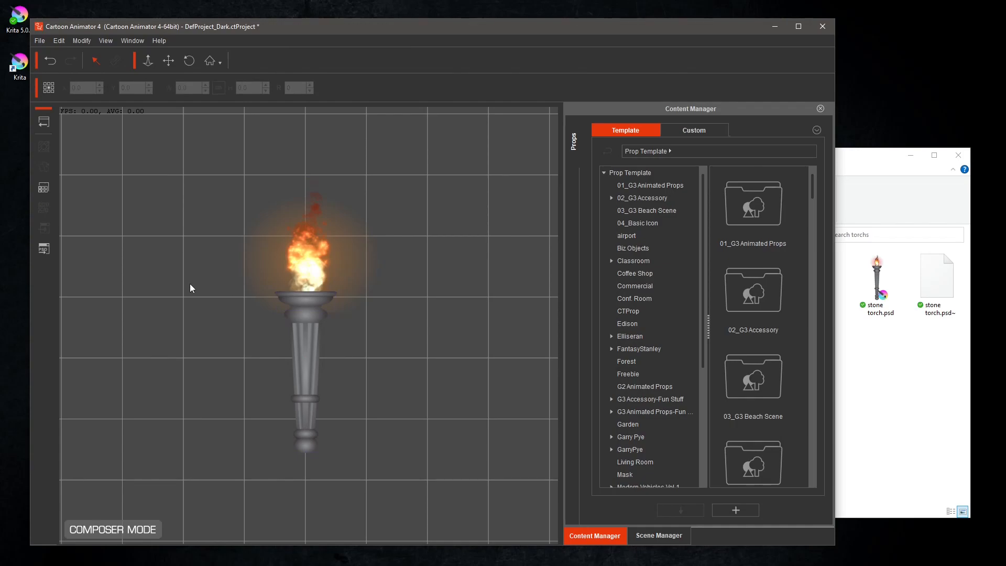
left_click(43, 249)
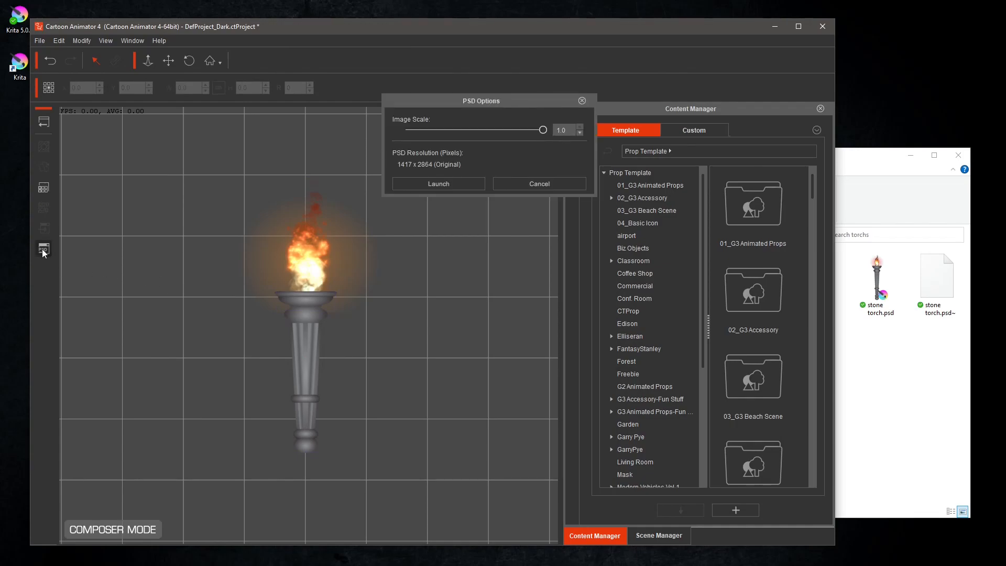
left_click(438, 183)
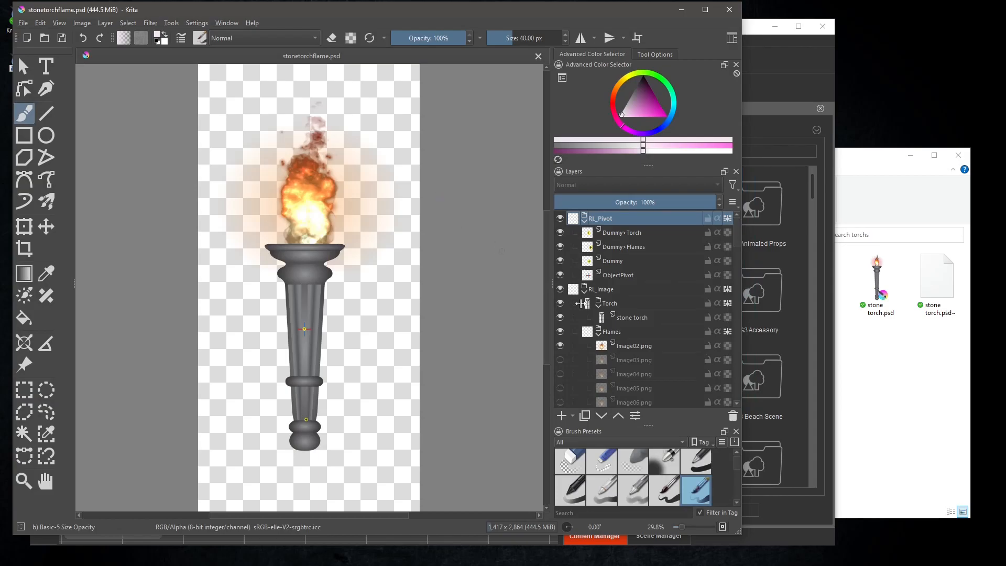
- Import wooden torch.png from the torchs folder into the PSD and move its layer into the Torch group
left_click(610, 303)
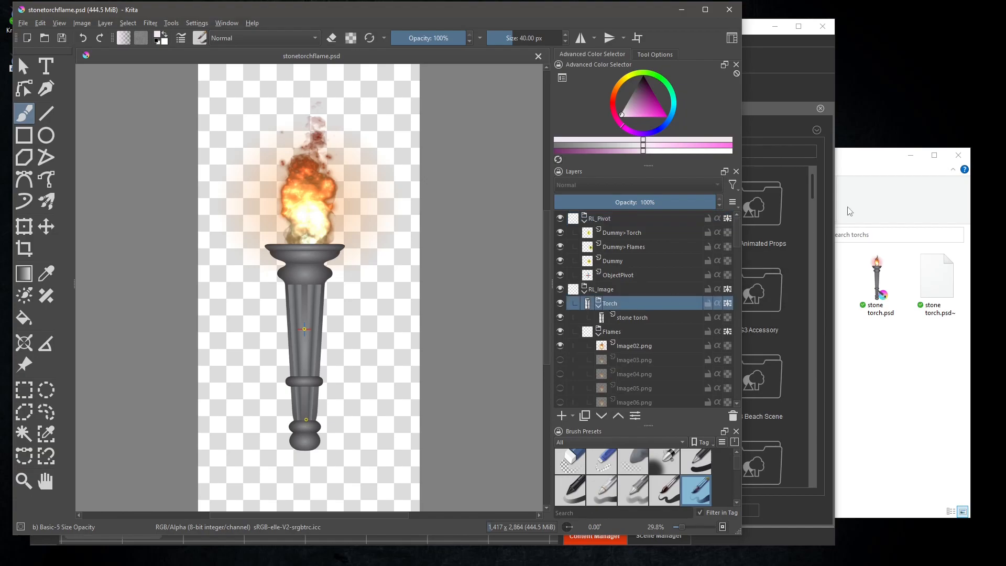
left_click(867, 178)
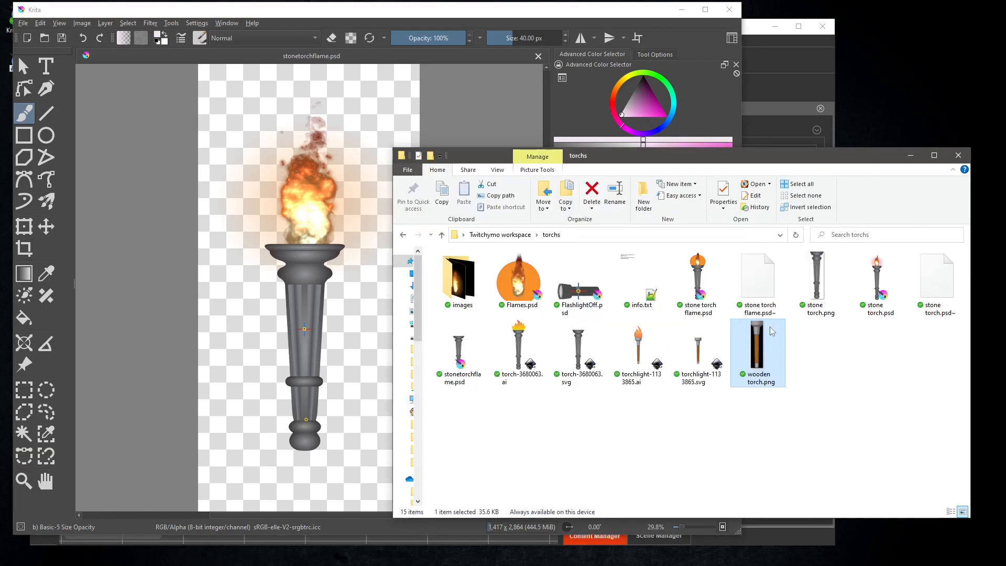
left_click_drag(755, 351, 322, 313)
left_click(347, 315)
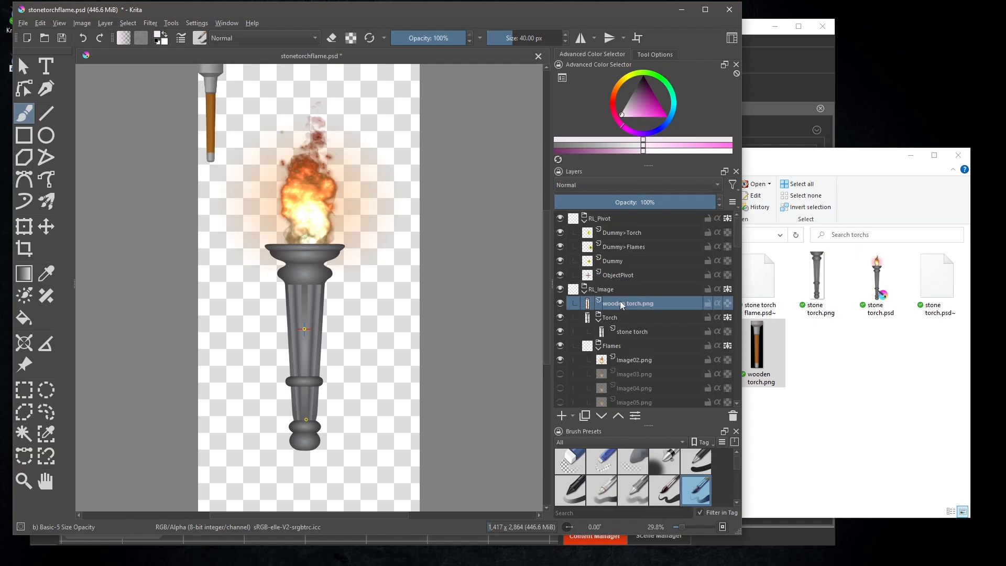
left_click_drag(622, 305, 664, 315)
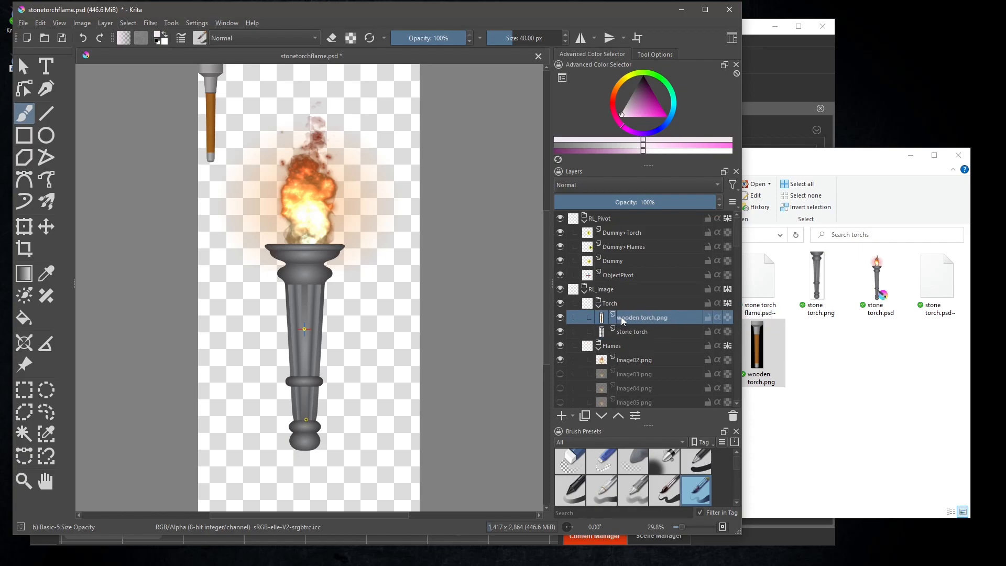
- Rename the imported layer as "wooden torch"
double_click(640, 318)
left_click(632, 318)
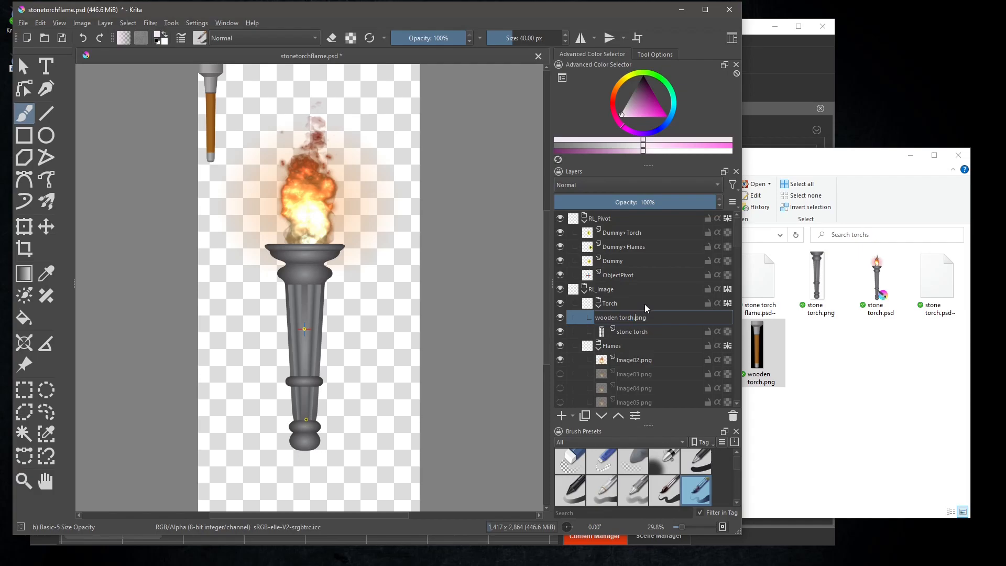
left_click(656, 319)
key("BackSpace")
key("BackSpace")
key("BackSpace")
left_click(662, 339)
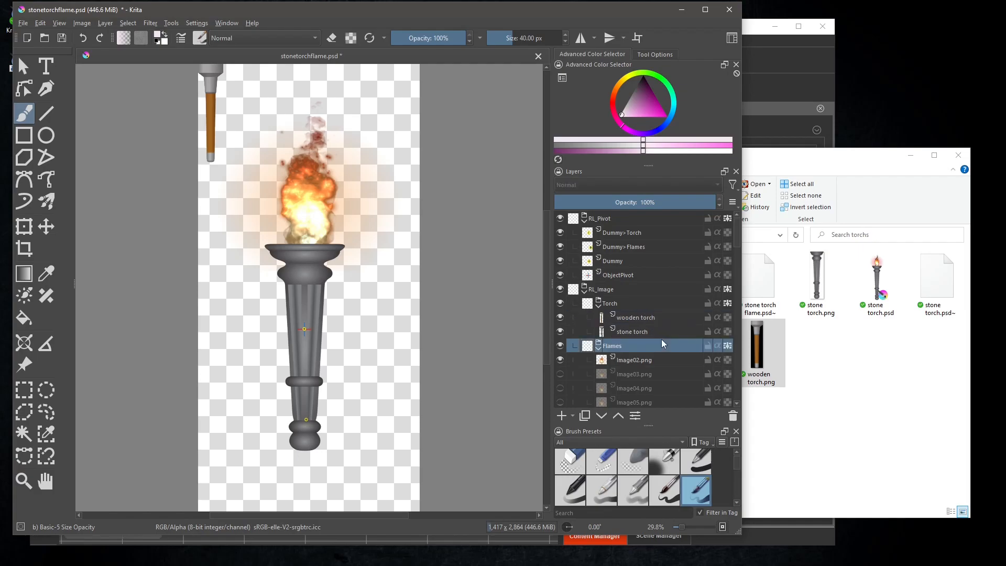
- Move and scale the wooden torch layer so it covers the stone torch from its rim to its base
left_click(620, 320)
left_click(25, 227)
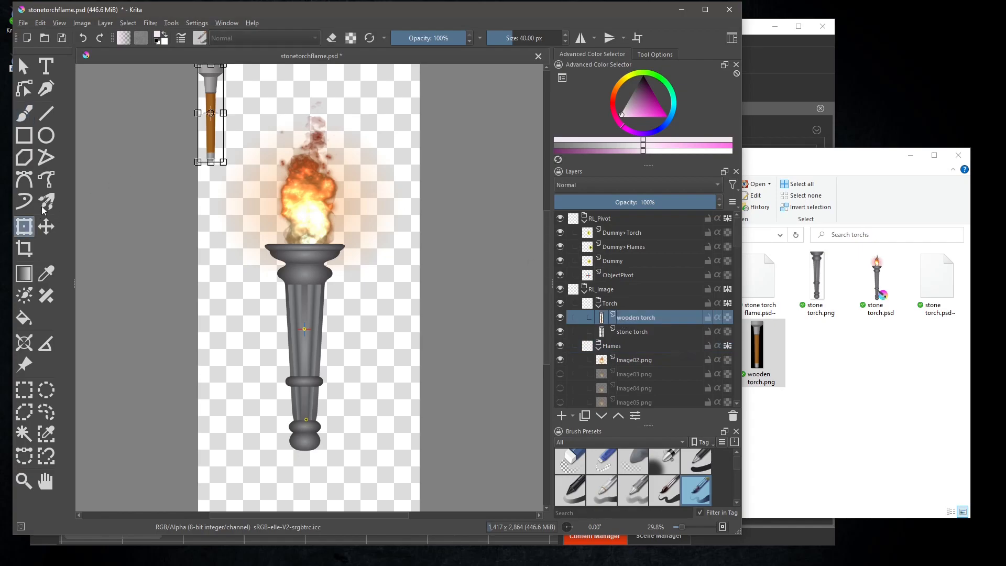
left_click_drag(212, 96, 345, 245)
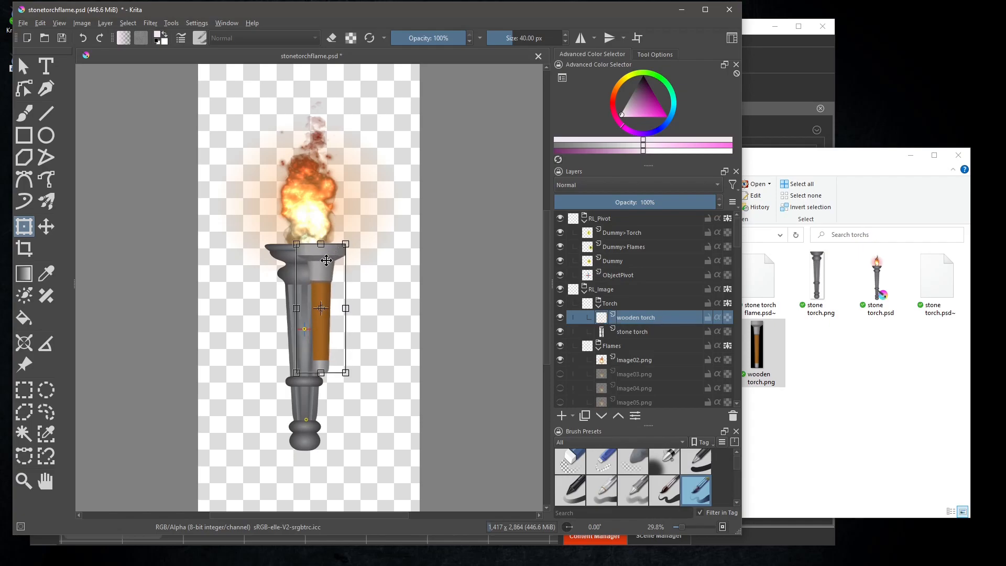
key("Return")
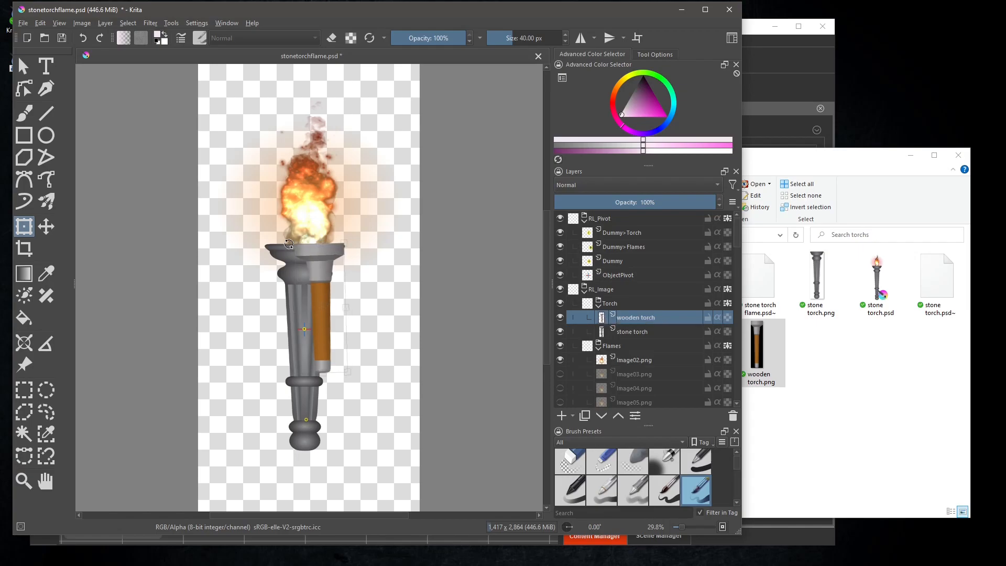
left_click_drag(288, 243, 280, 251)
left_click(83, 38)
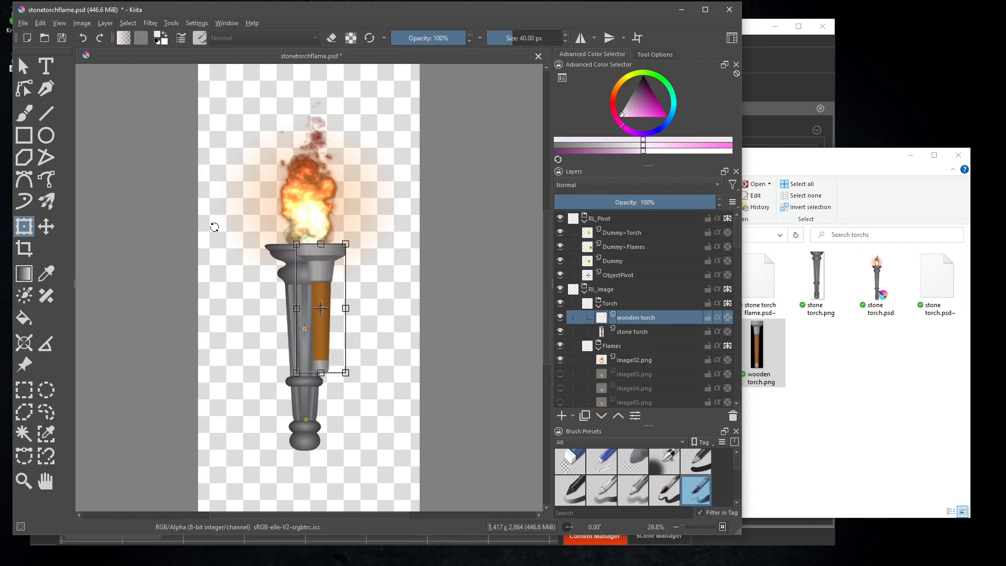
left_click_drag(297, 308, 266, 308)
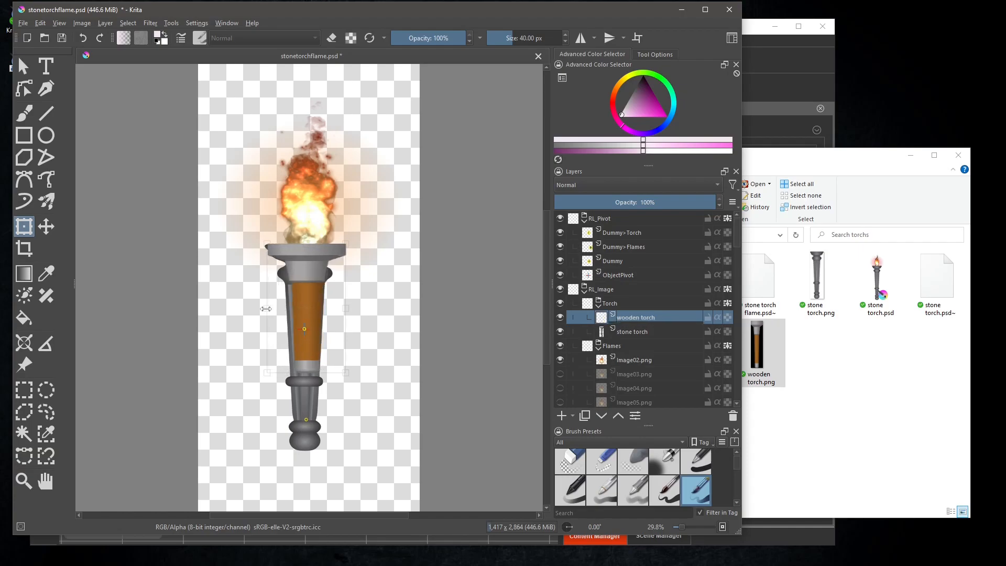
left_click_drag(305, 373, 300, 451)
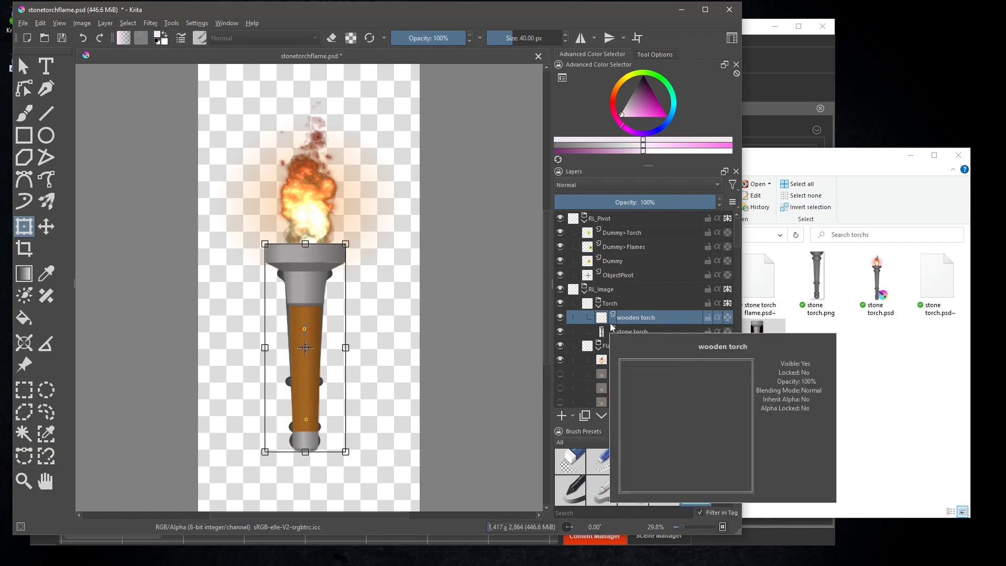
left_click(564, 316)
left_click(563, 316)
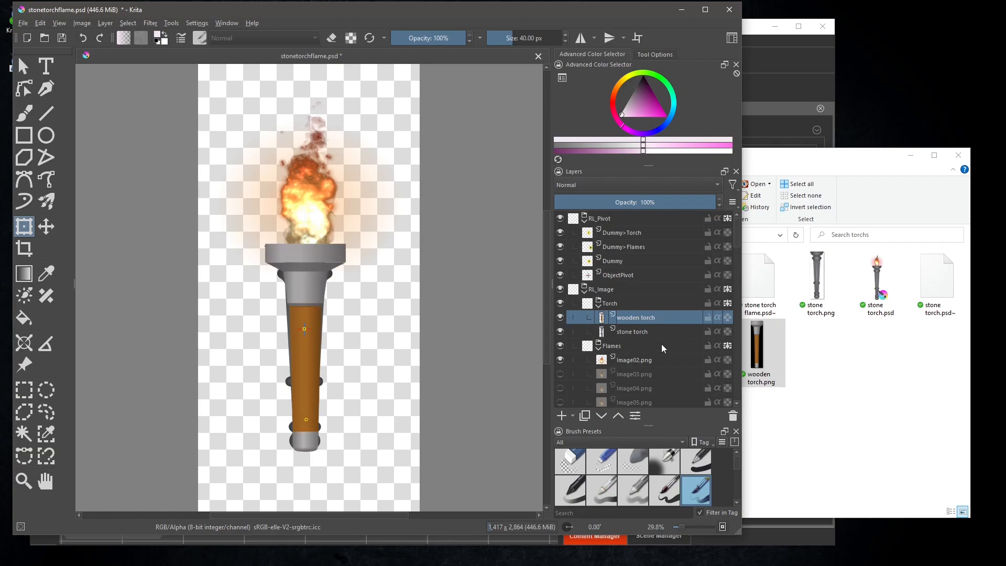
- Remove the stone torch layer from the Torch group
left_click(636, 329)
right_click(636, 329)
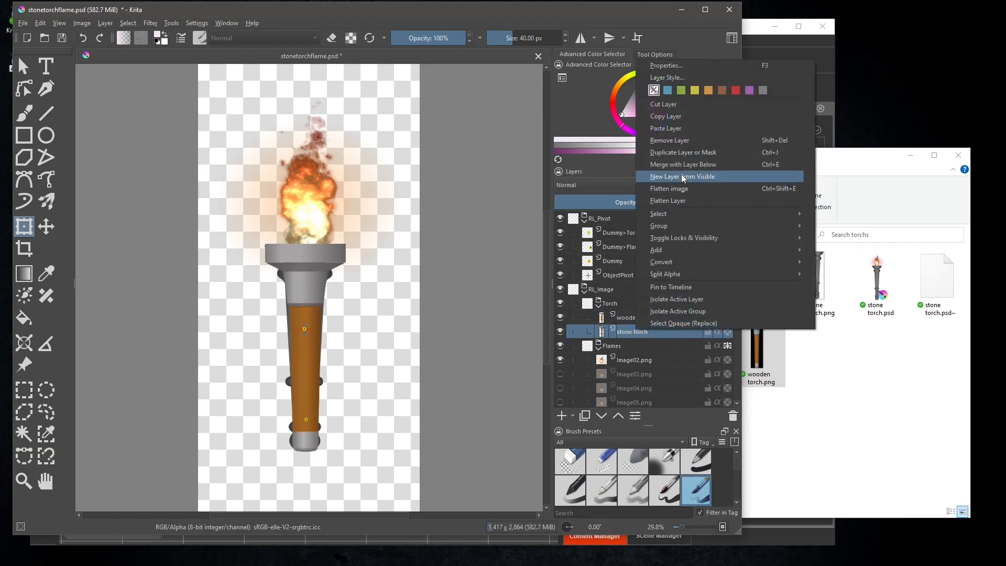
left_click(670, 141)
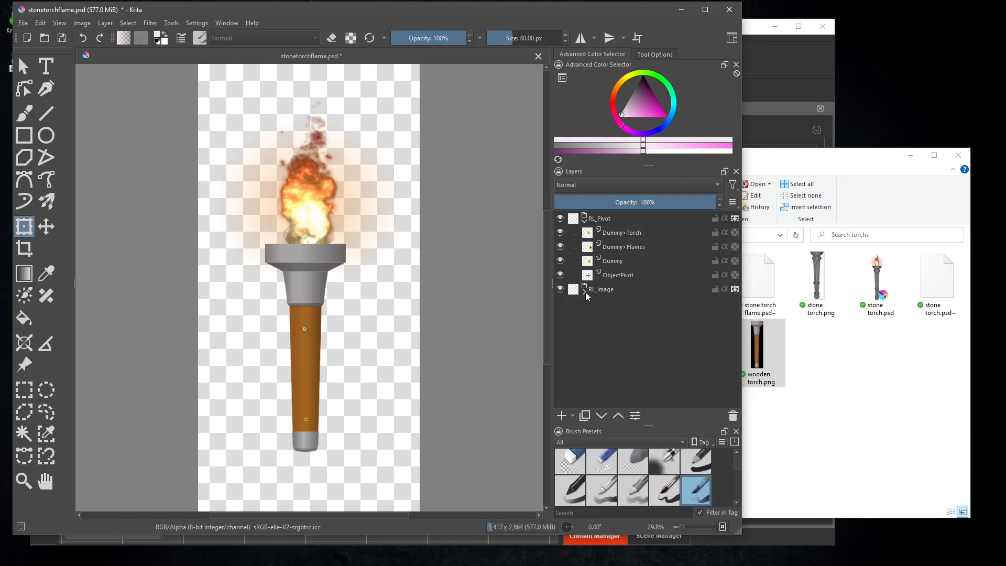
- Collapse the Torch, Flames and Dummy groups under RL_Image and save the PSD
left_click(598, 306)
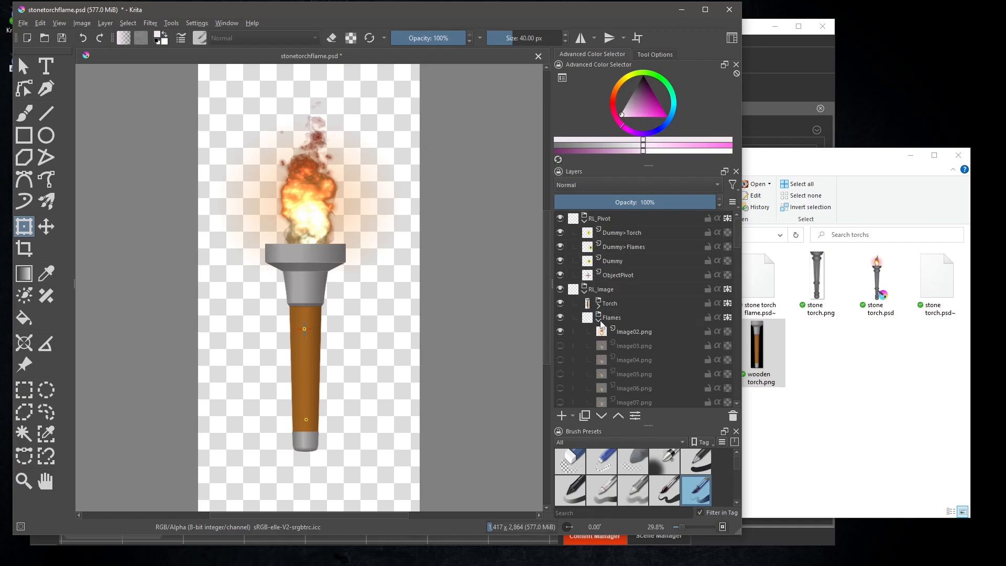
left_click(598, 319)
left_click(598, 334)
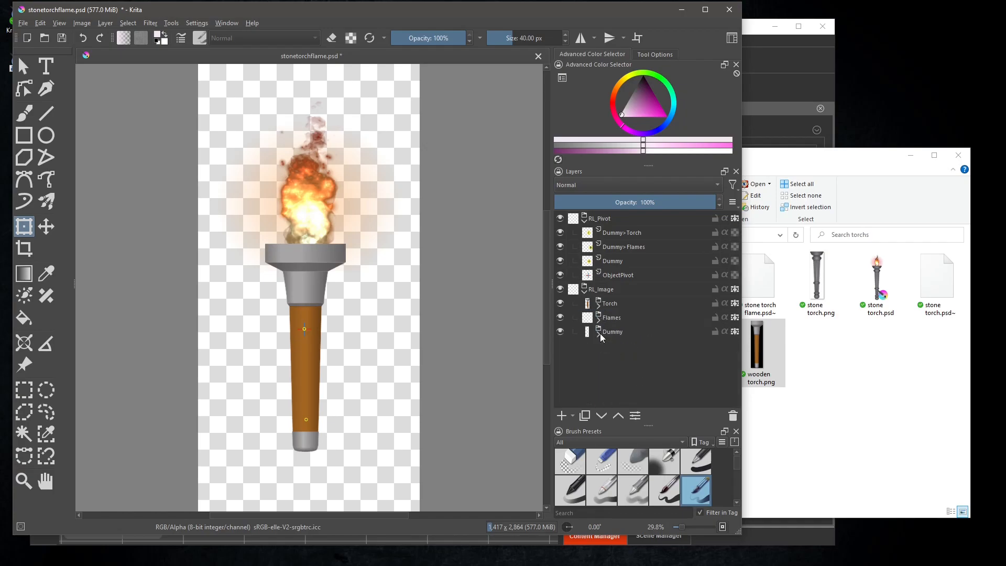
left_click(61, 37)
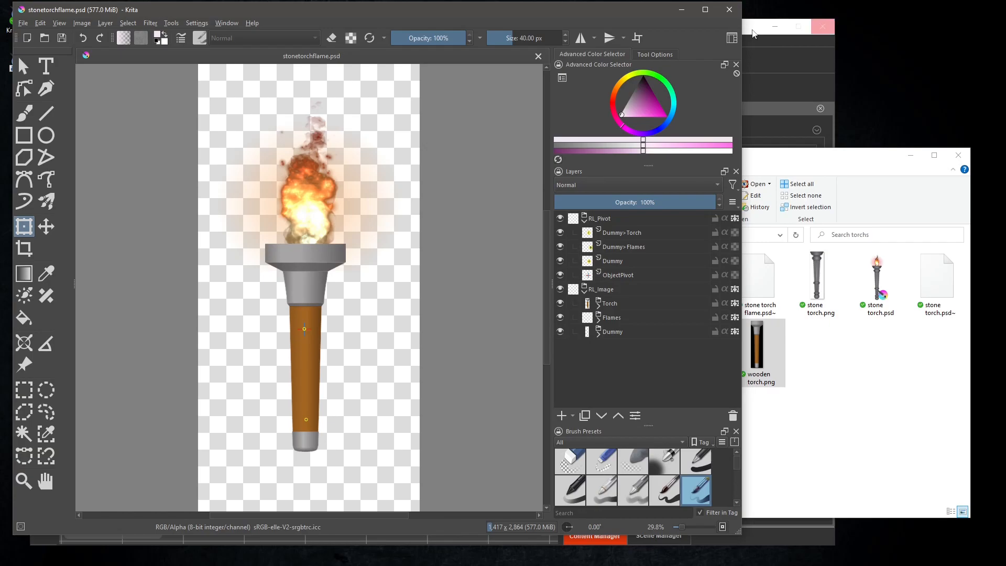
- Switch back to Cartoon Animator and return to the stage, accepting that the synced PSD editing ends
left_click(680, 11)
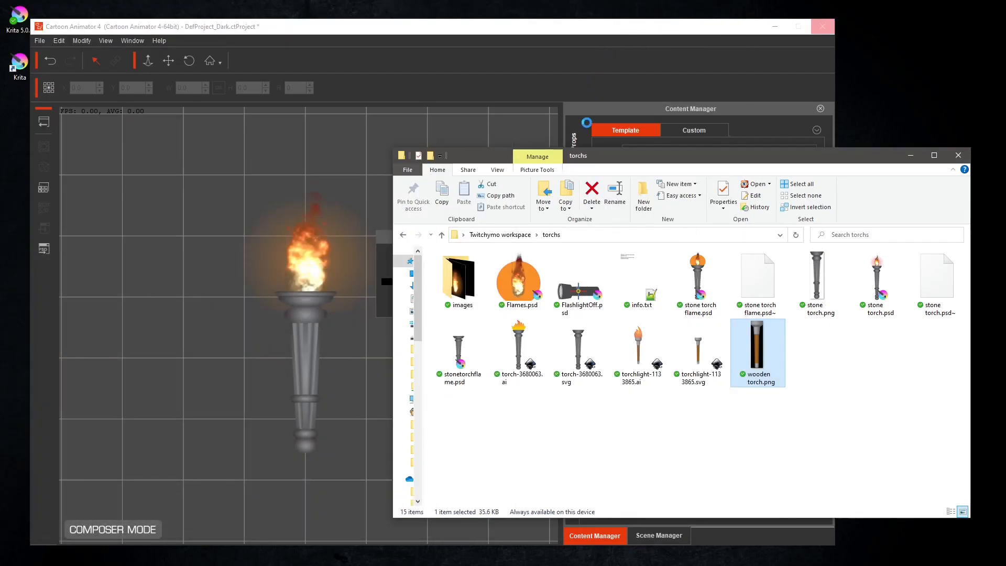
left_click(448, 31)
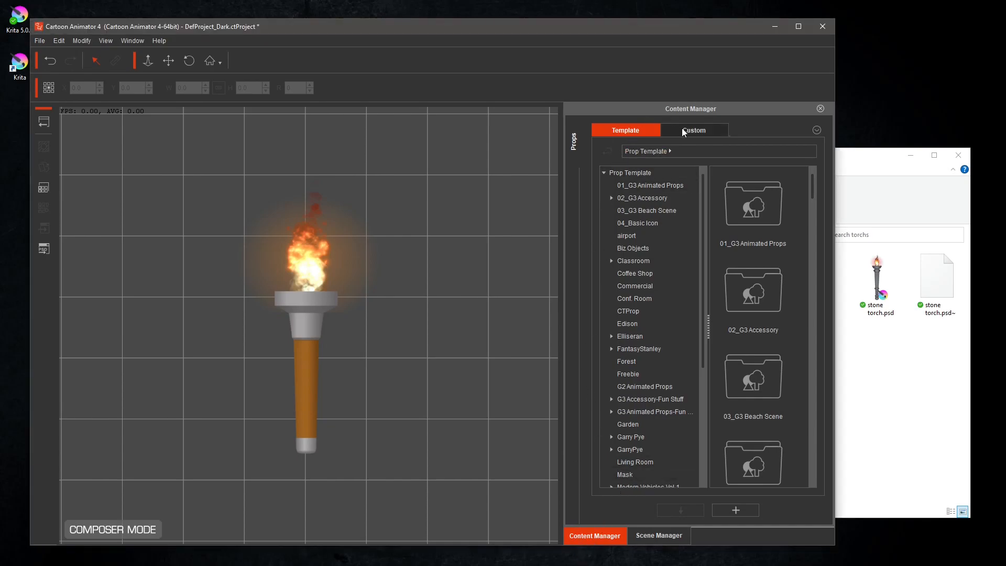
left_click(45, 123)
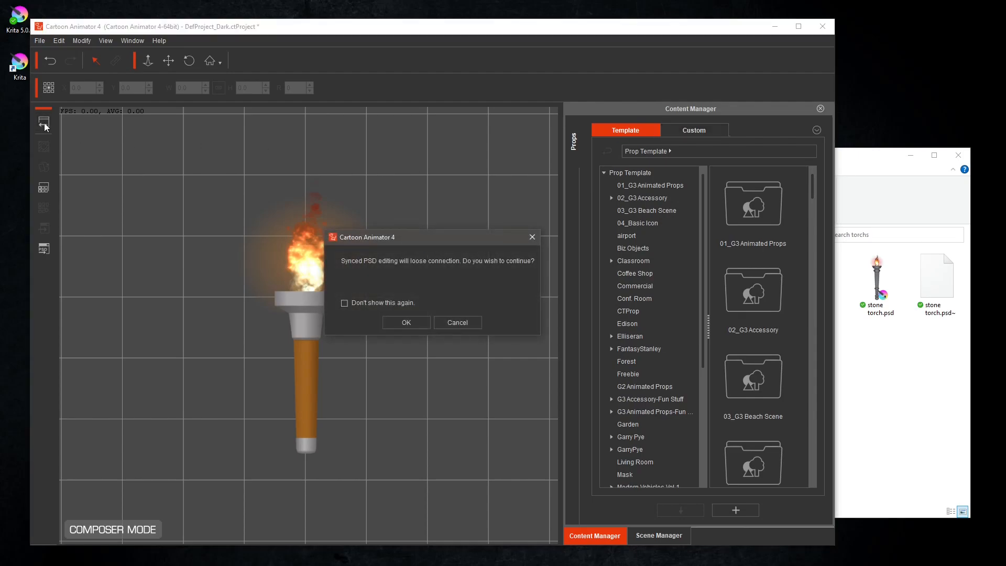
left_click(405, 328)
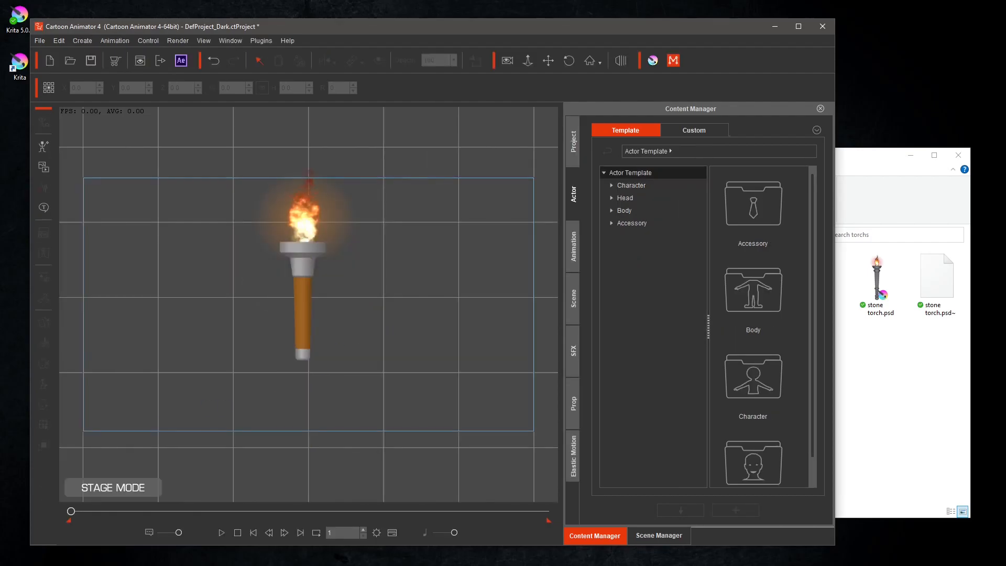
- Run the Flame On action for the wooden torch on the stage
left_click(303, 261)
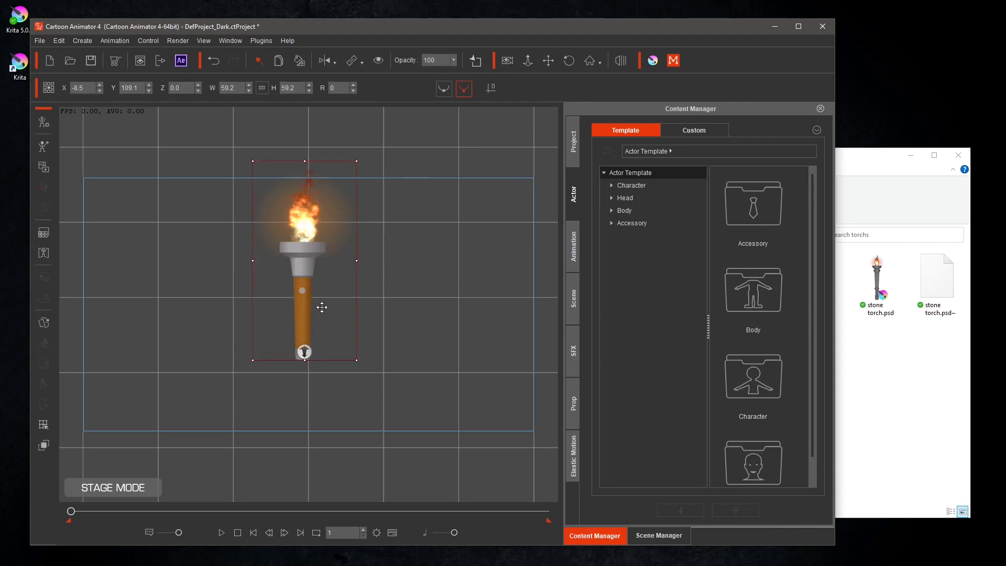
right_click(311, 264)
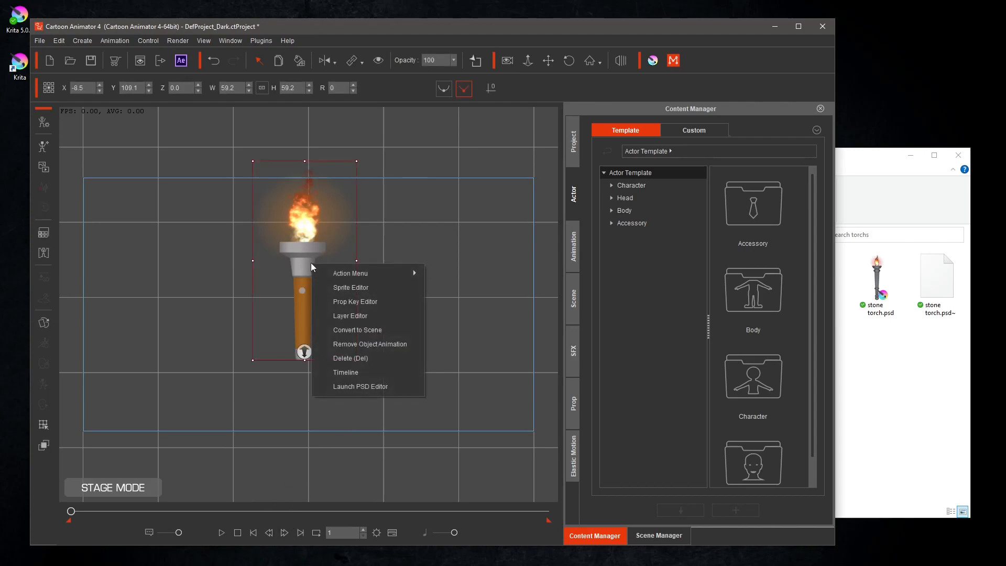
mouse_move(388, 279)
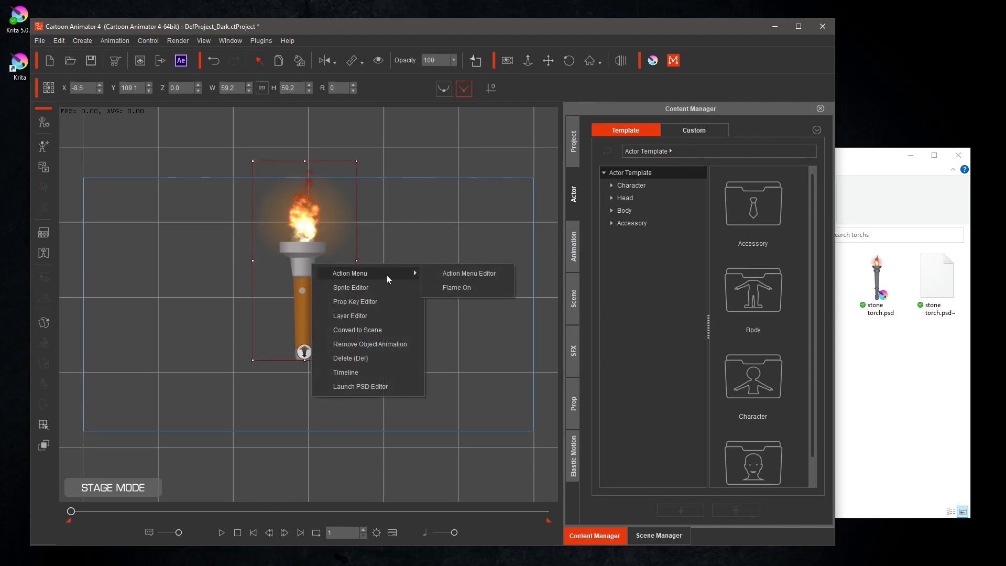
left_click(447, 291)
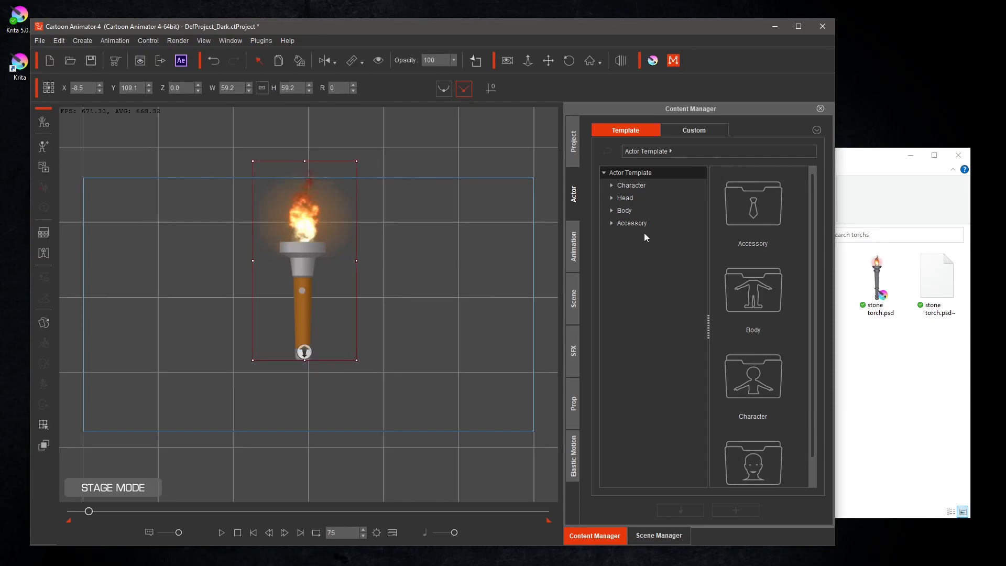
- Add the wooden torch as a new prop to the custom Torches folder and run its Flame On action again
left_click(575, 404)
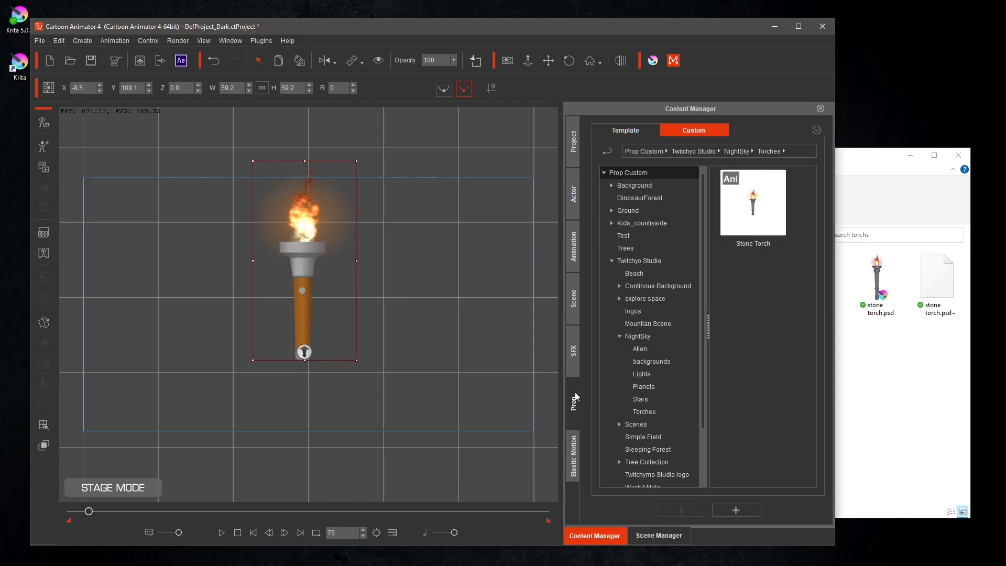
left_click(735, 510)
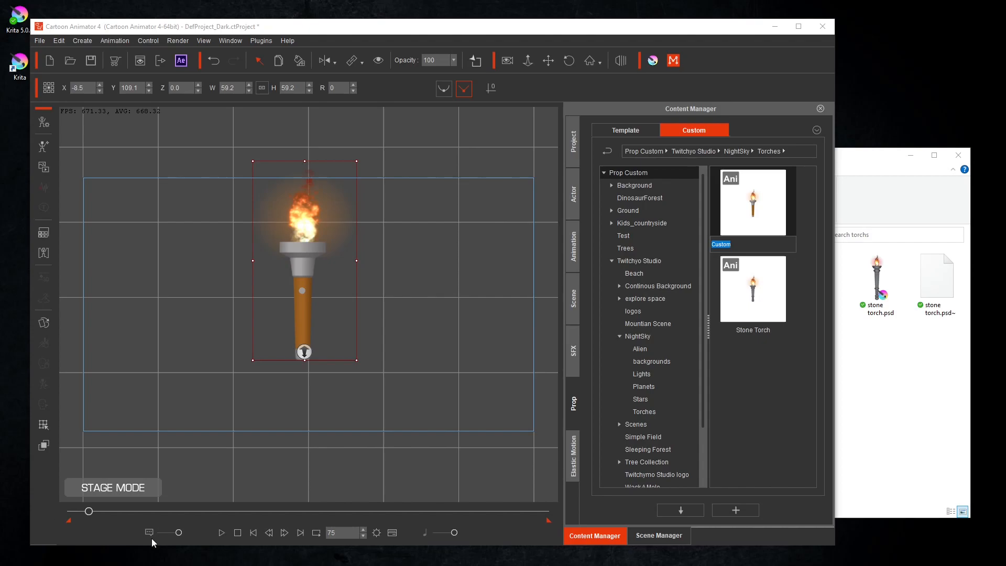
right_click(325, 255)
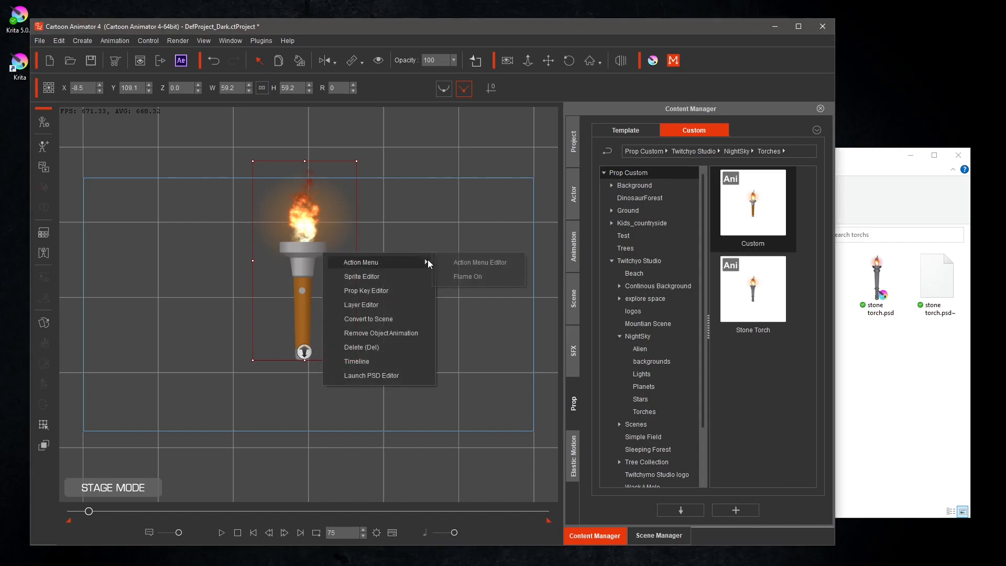
left_click(466, 277)
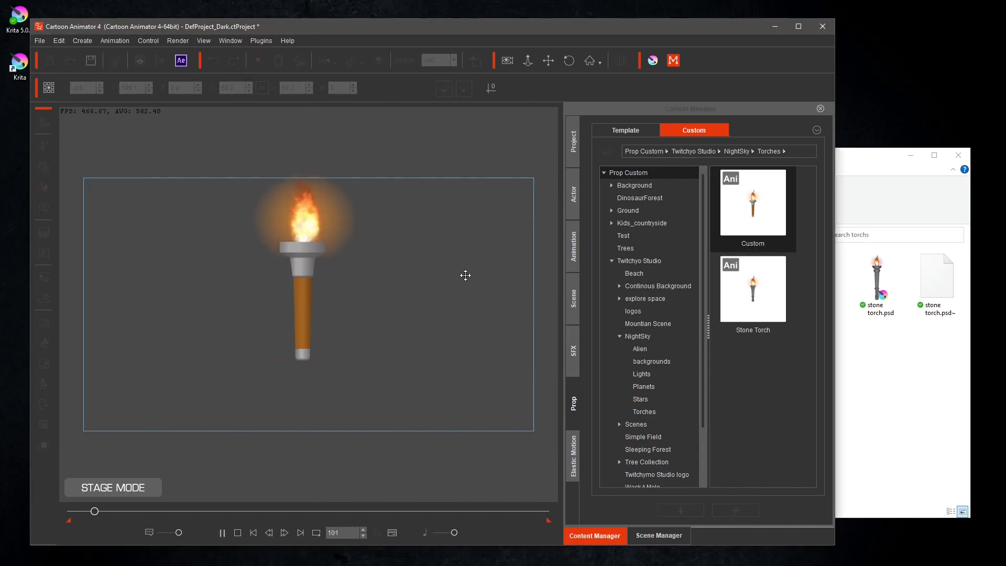